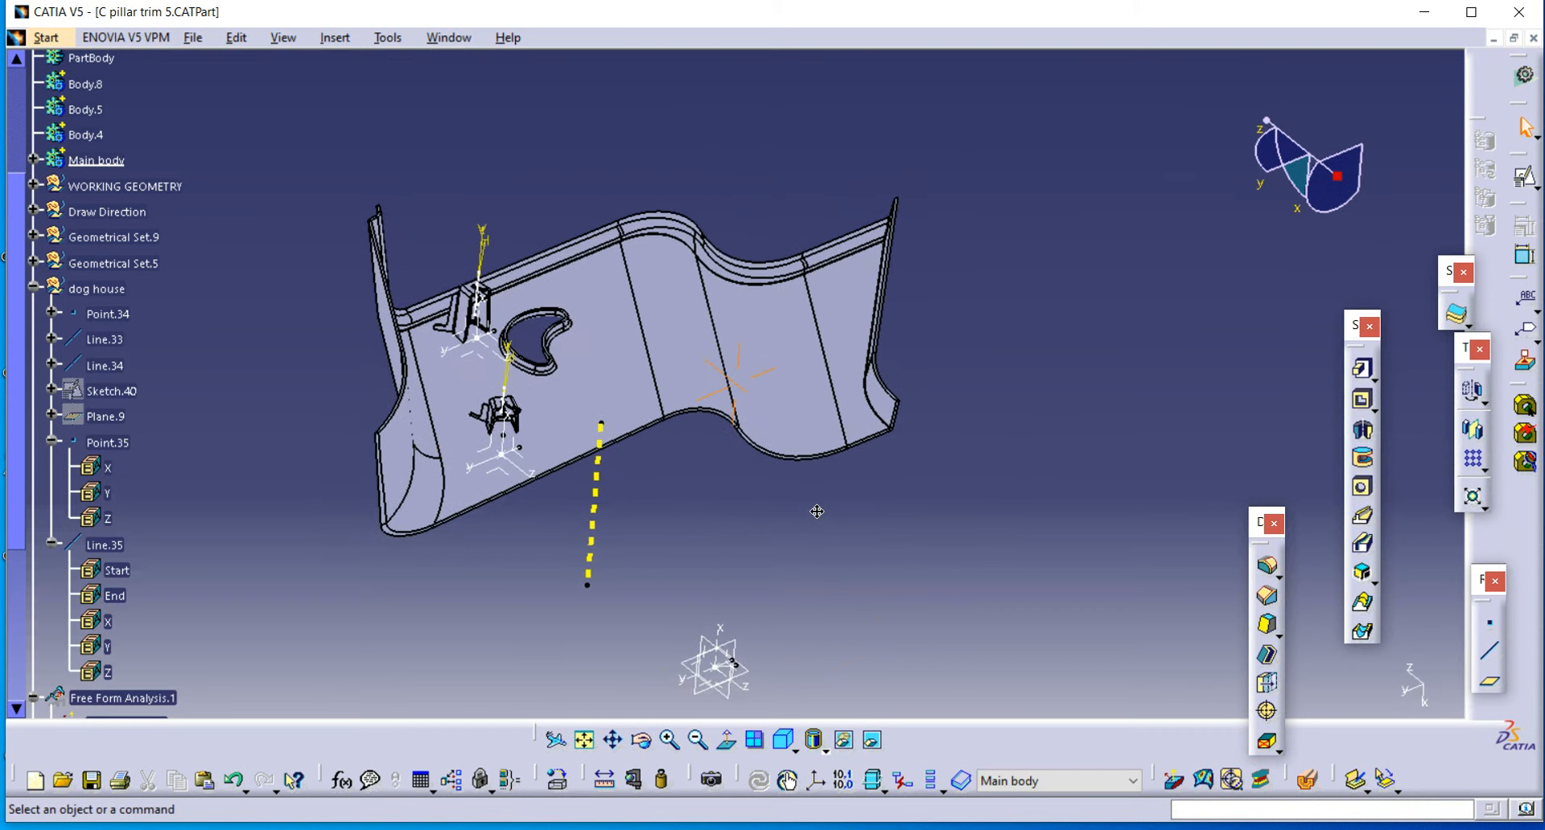
{"action": "middle_click_drag", "start_coordinate": [757, 533], "coordinate": [499, 400]}
{"action": "middle_click_drag", "start_coordinate": [542, 455], "coordinate": [694, 334]}
{"action": "middle_click_drag", "start_coordinate": [837, 428], "coordinate": [714, 419]}
{"action": "mouse_move", "coordinate": [641, 258]}
{"action": "middle_mouse_down"}
{"action": "mouse_move", "coordinate": [658, 220]}
{"action": "mouse_move", "coordinate": [782, 544]}
{"action": "middle_mouse_up"}
{"action": "scroll", "coordinate": [611, 530], "scroll_direction": "up", "scroll_amount": 5}
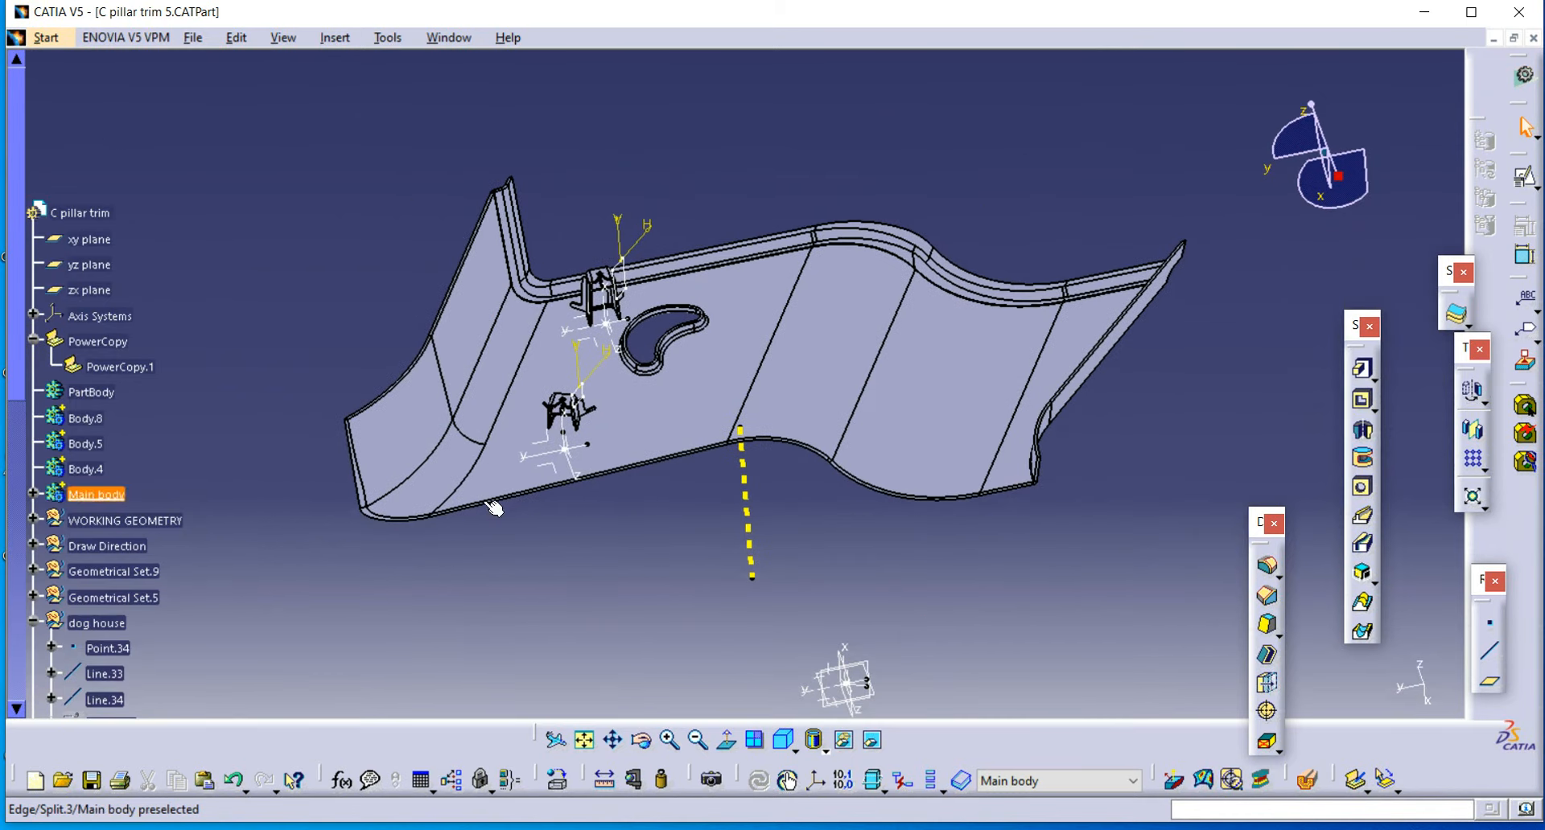
{"action": "middle_click_drag", "start_coordinate": [539, 612], "coordinate": [698, 523]}
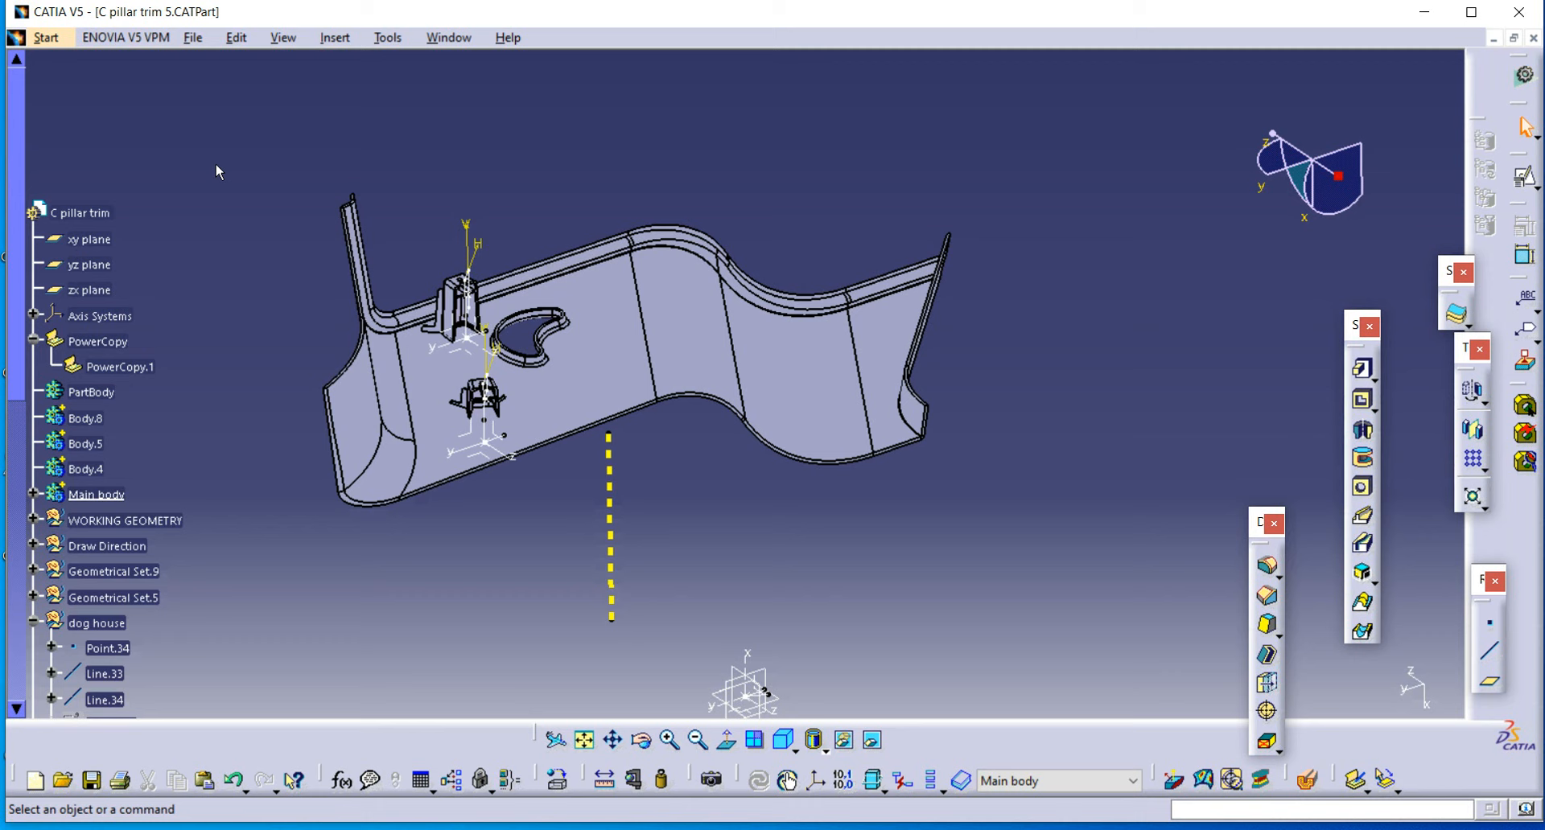
{"action": "left_click", "coordinate": [354, 38]}
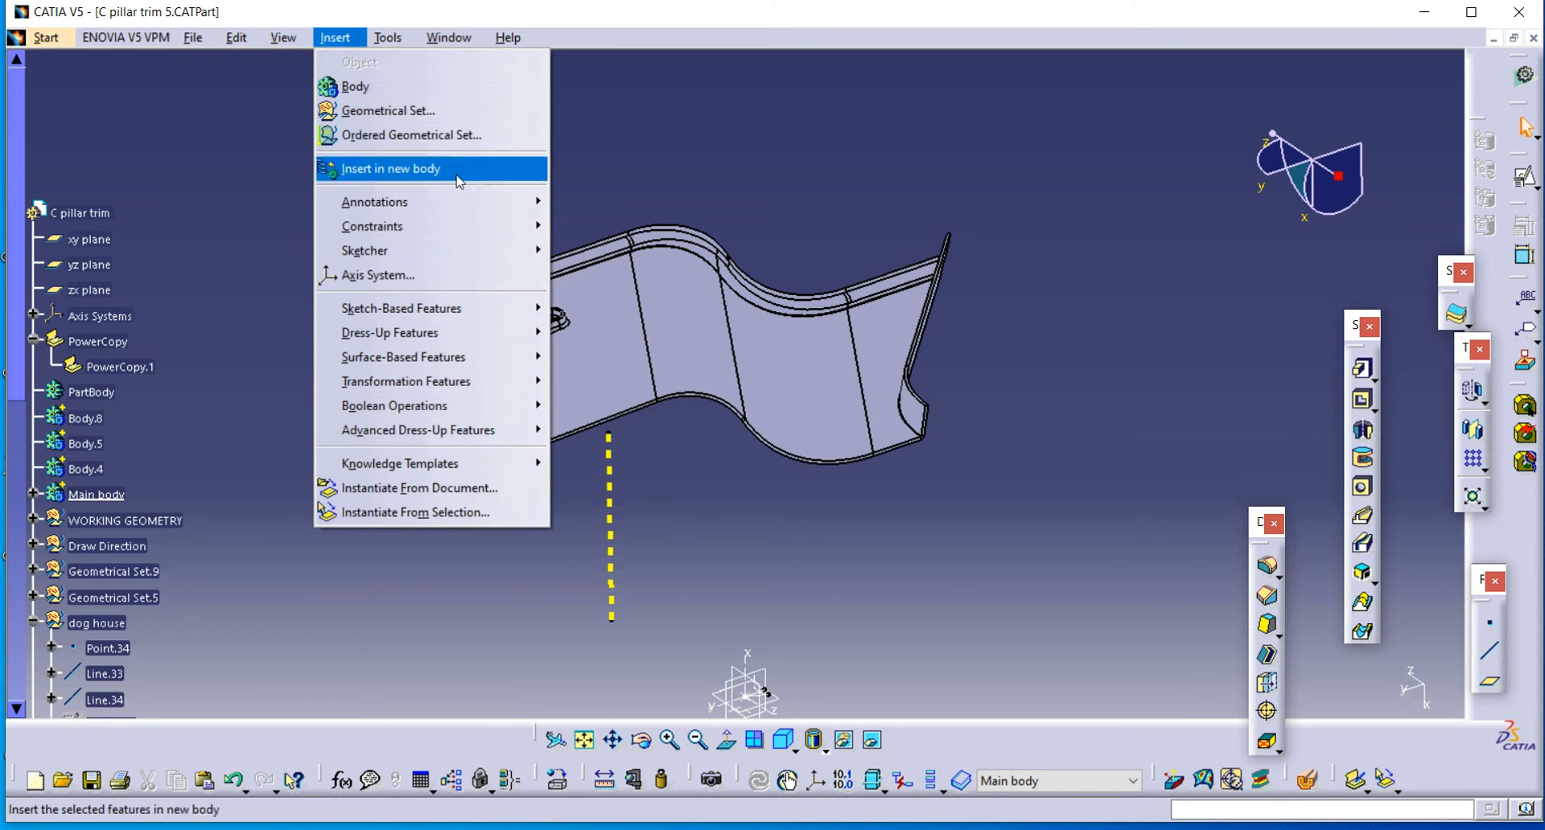
{"action": "left_click", "coordinate": [385, 512]}
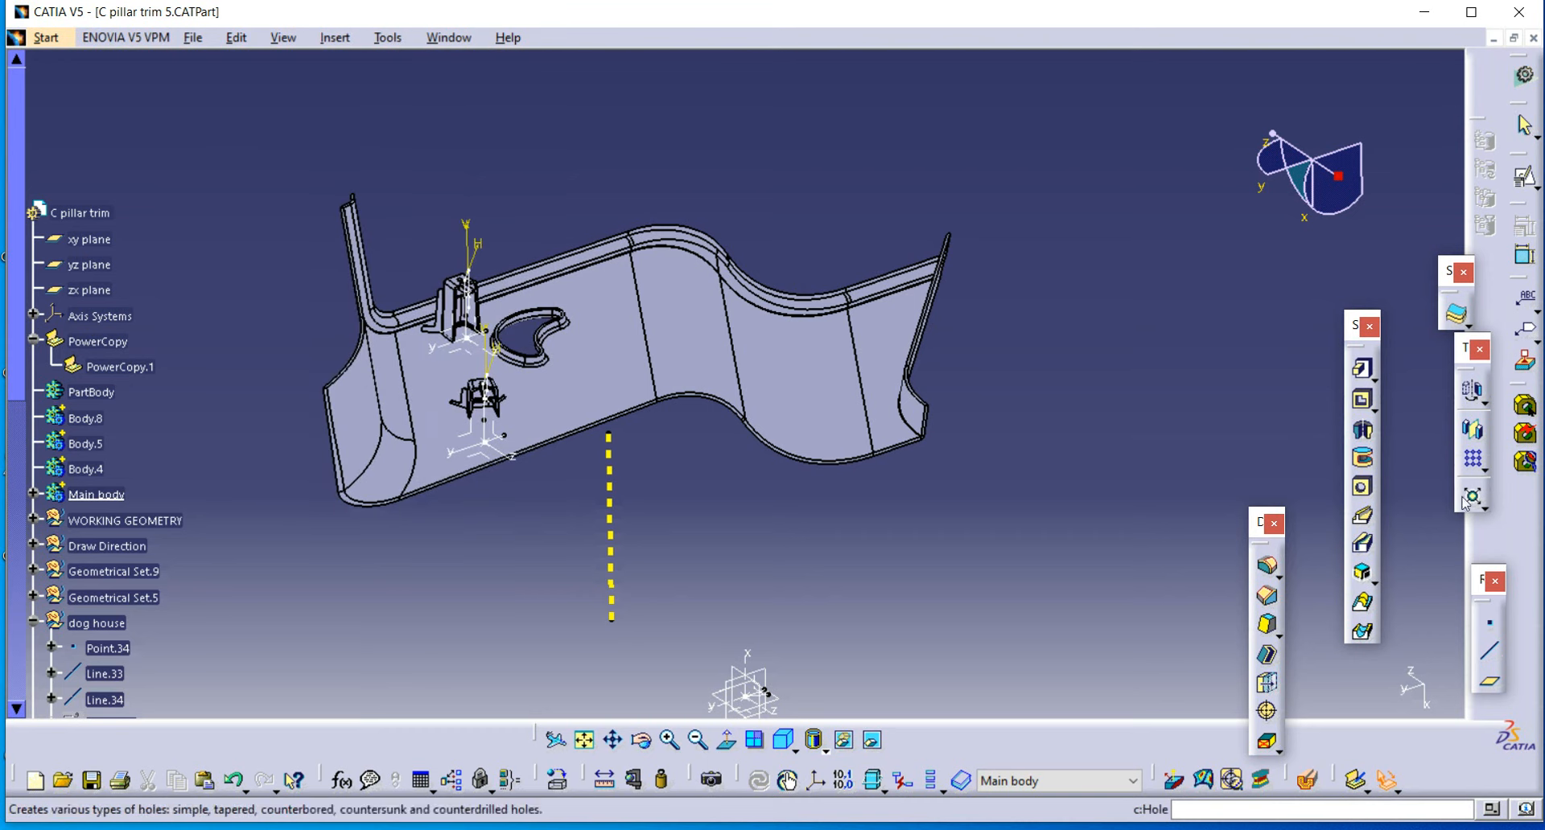
Step: Create an on-surface point about 58 mm from the middle of the trim's lower curved end face, and isolate it
{"action": "left_click", "coordinate": [1485, 630]}
{"action": "left_click", "coordinate": [840, 428]}
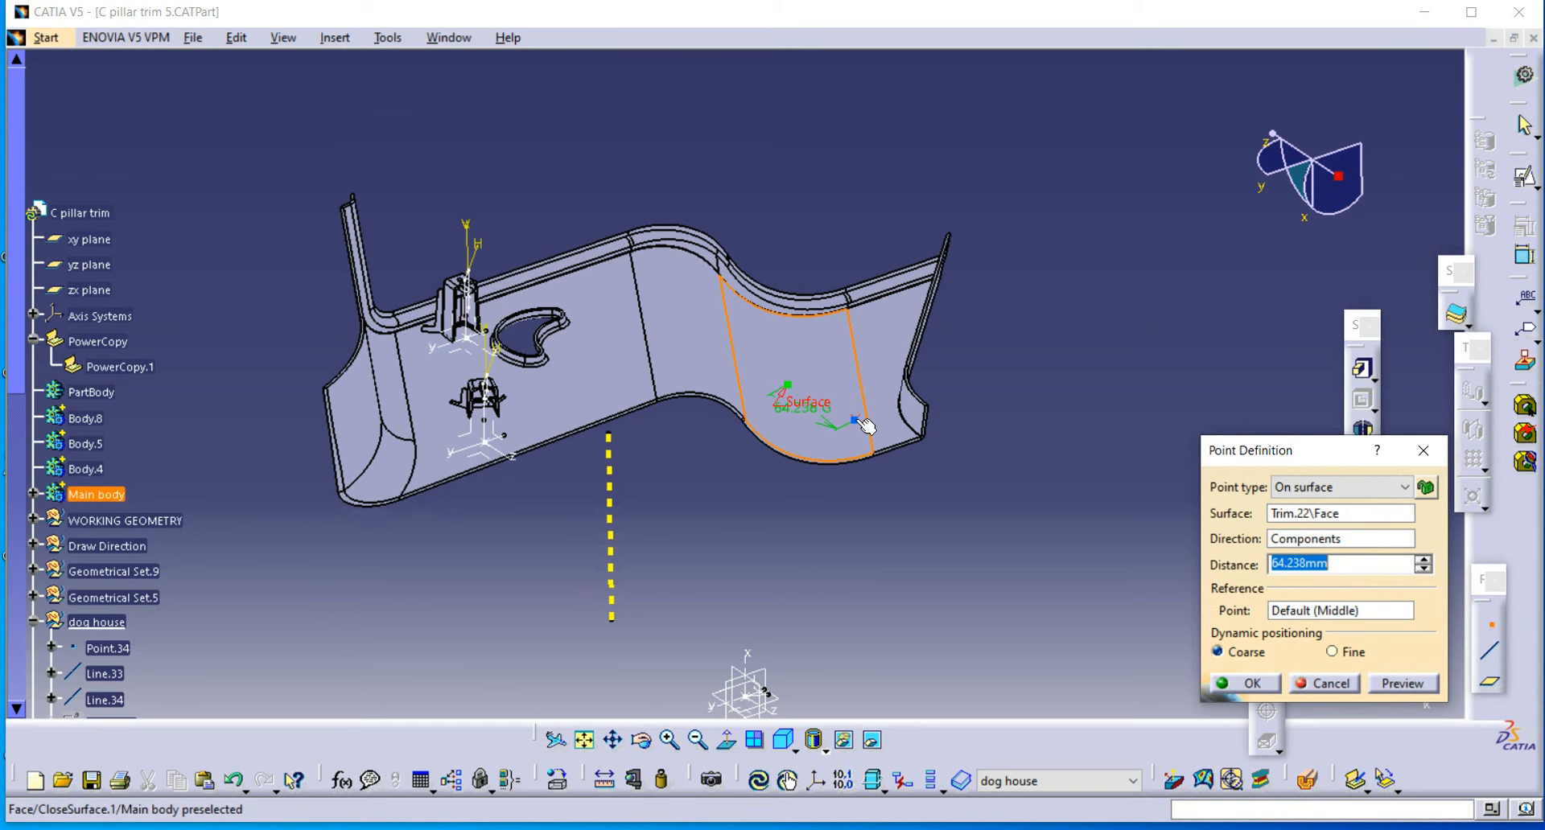
{"action": "middle_click_drag", "start_coordinate": [700, 562], "coordinate": [686, 490]}
{"action": "left_click", "coordinate": [1247, 684]}
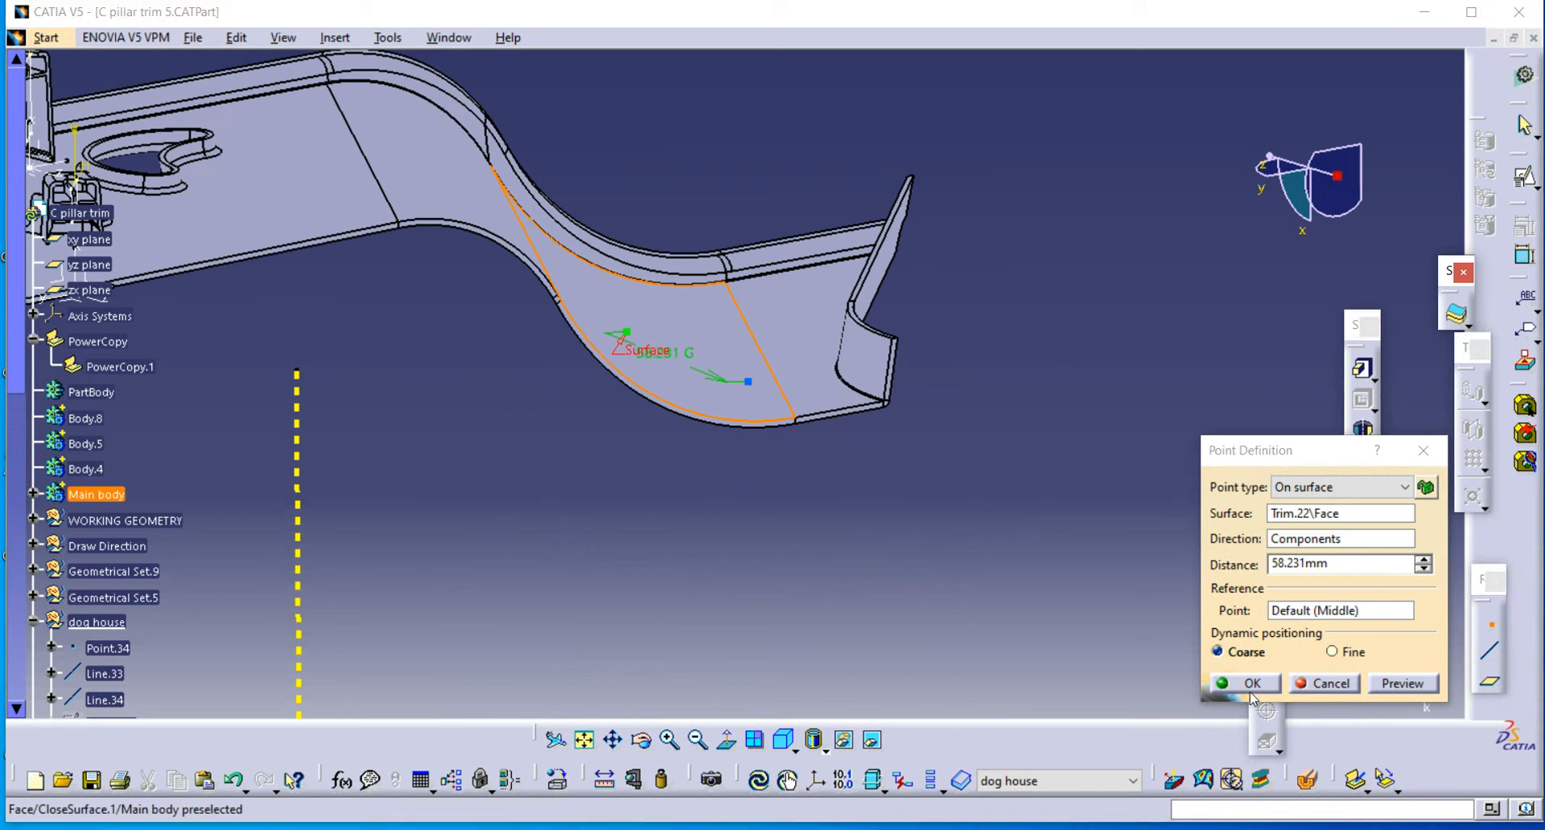
{"action": "right_click", "coordinate": [749, 379]}
{"action": "mouse_move", "coordinate": [852, 779]}
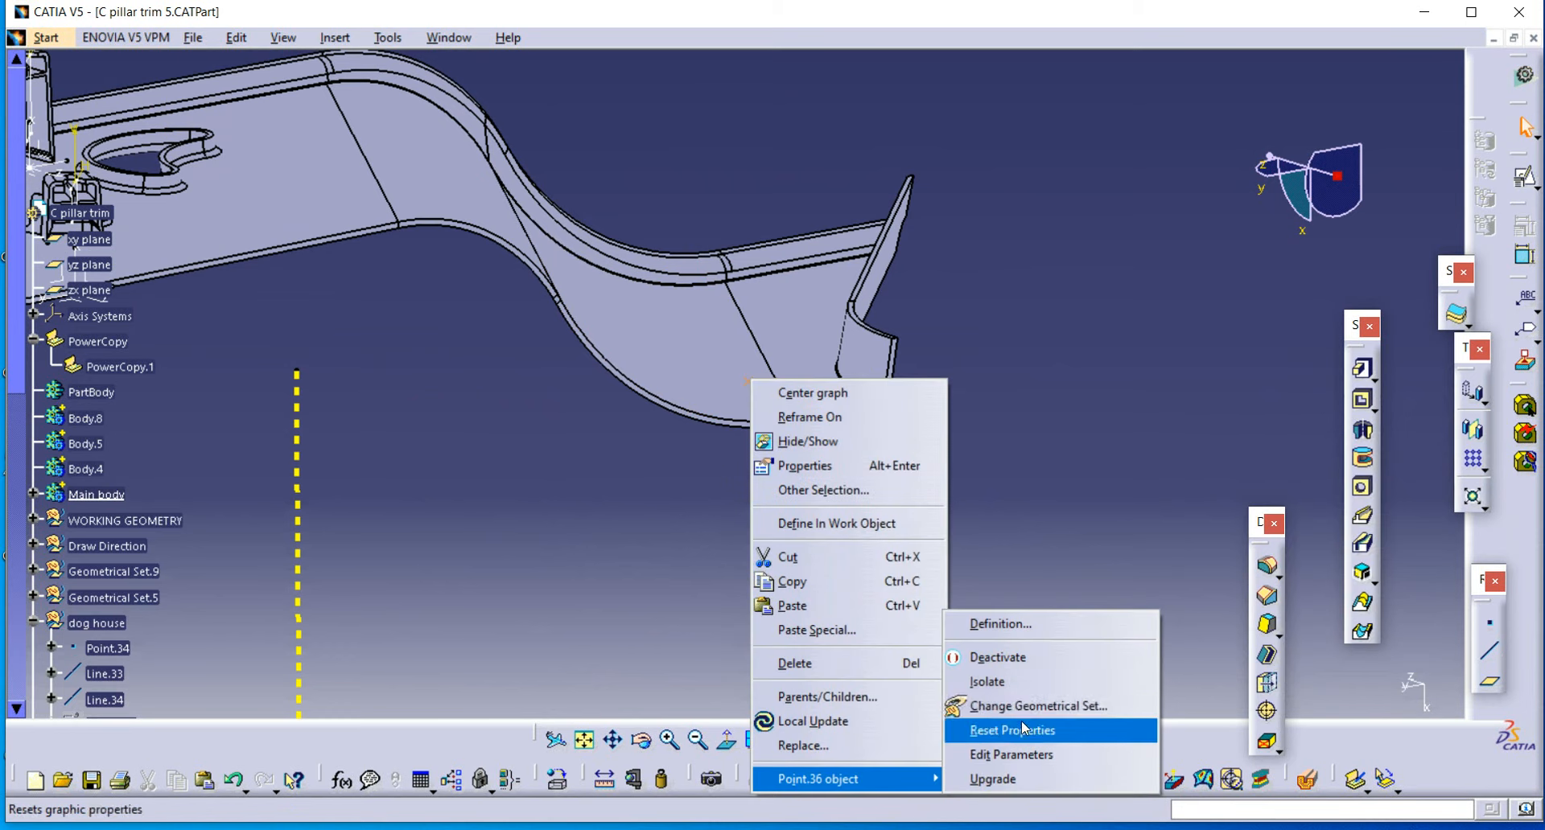
{"action": "left_click", "coordinate": [986, 681]}
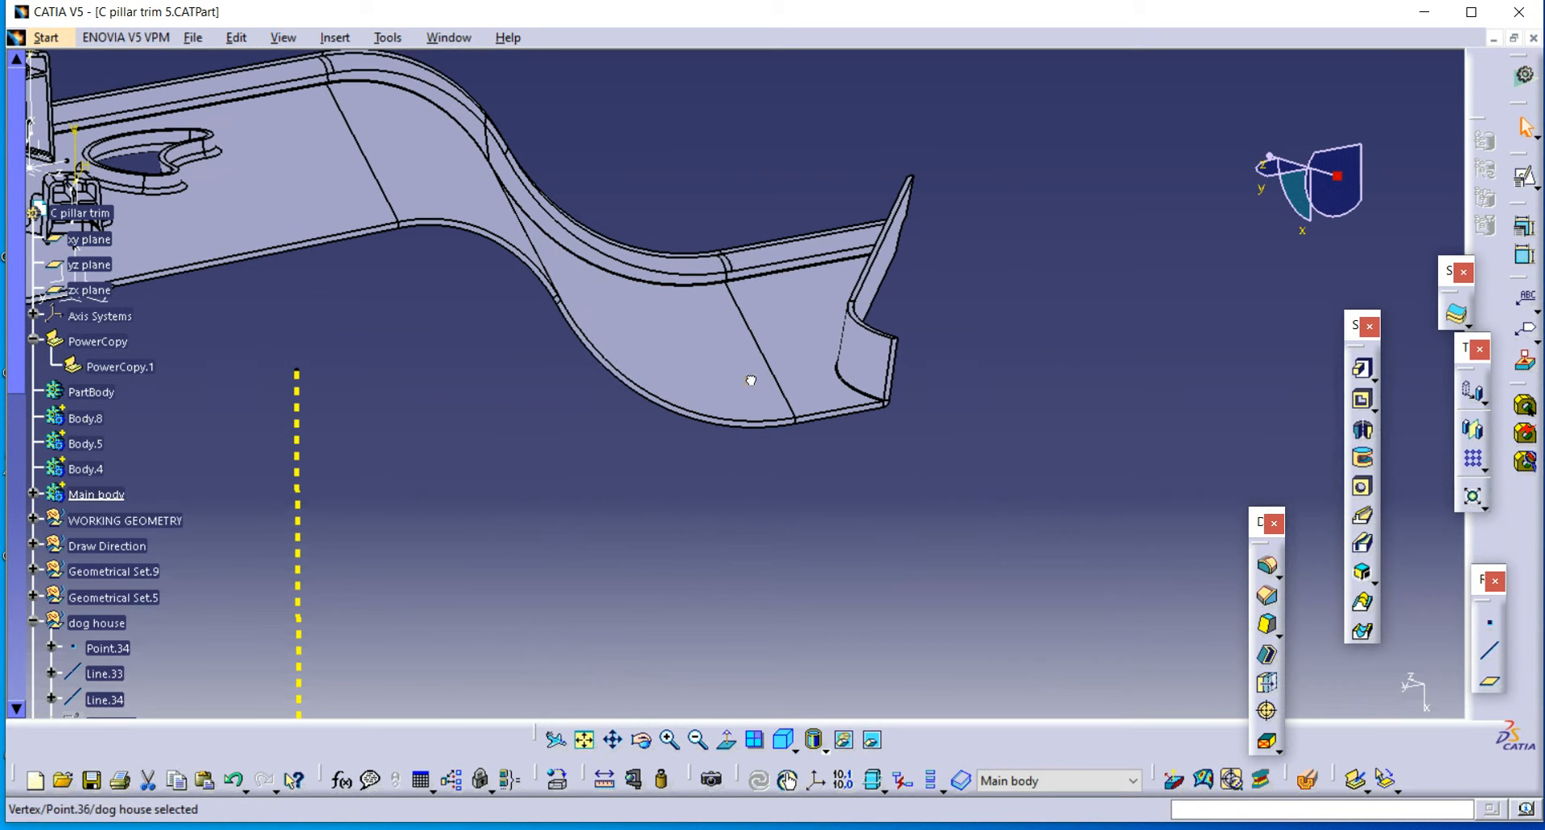
Step: Redefine the isolated point as a Coordinates point referenced to Axis System.12
{"action": "left_click", "coordinate": [1332, 524]}
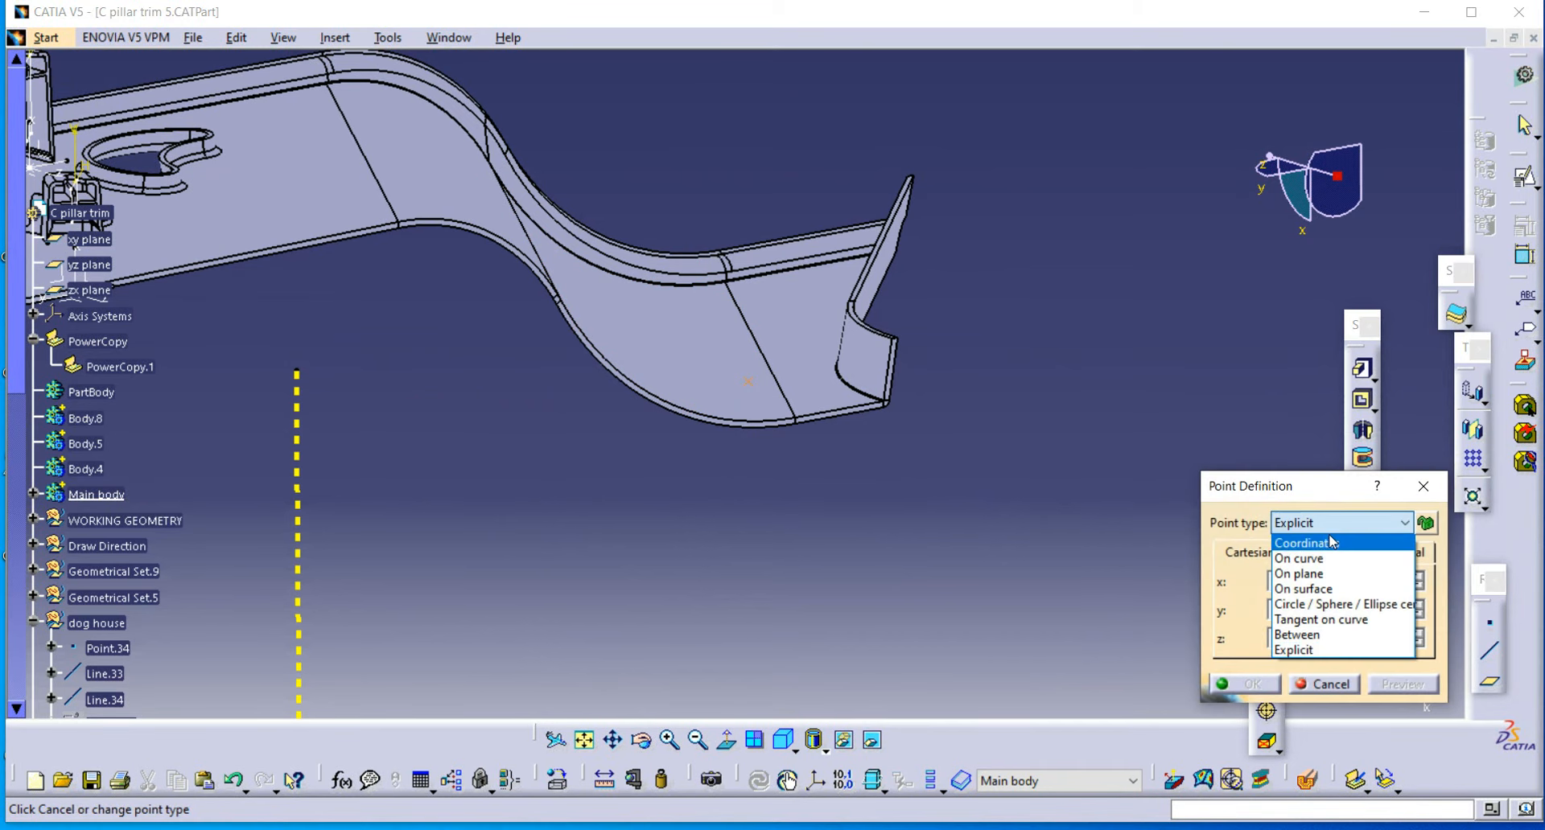
{"action": "left_click", "coordinate": [1327, 544]}
{"action": "middle_click_drag", "start_coordinate": [881, 551], "coordinate": [1058, 514]}
{"action": "scroll", "coordinate": [816, 575], "scroll_direction": "down", "scroll_amount": 1}
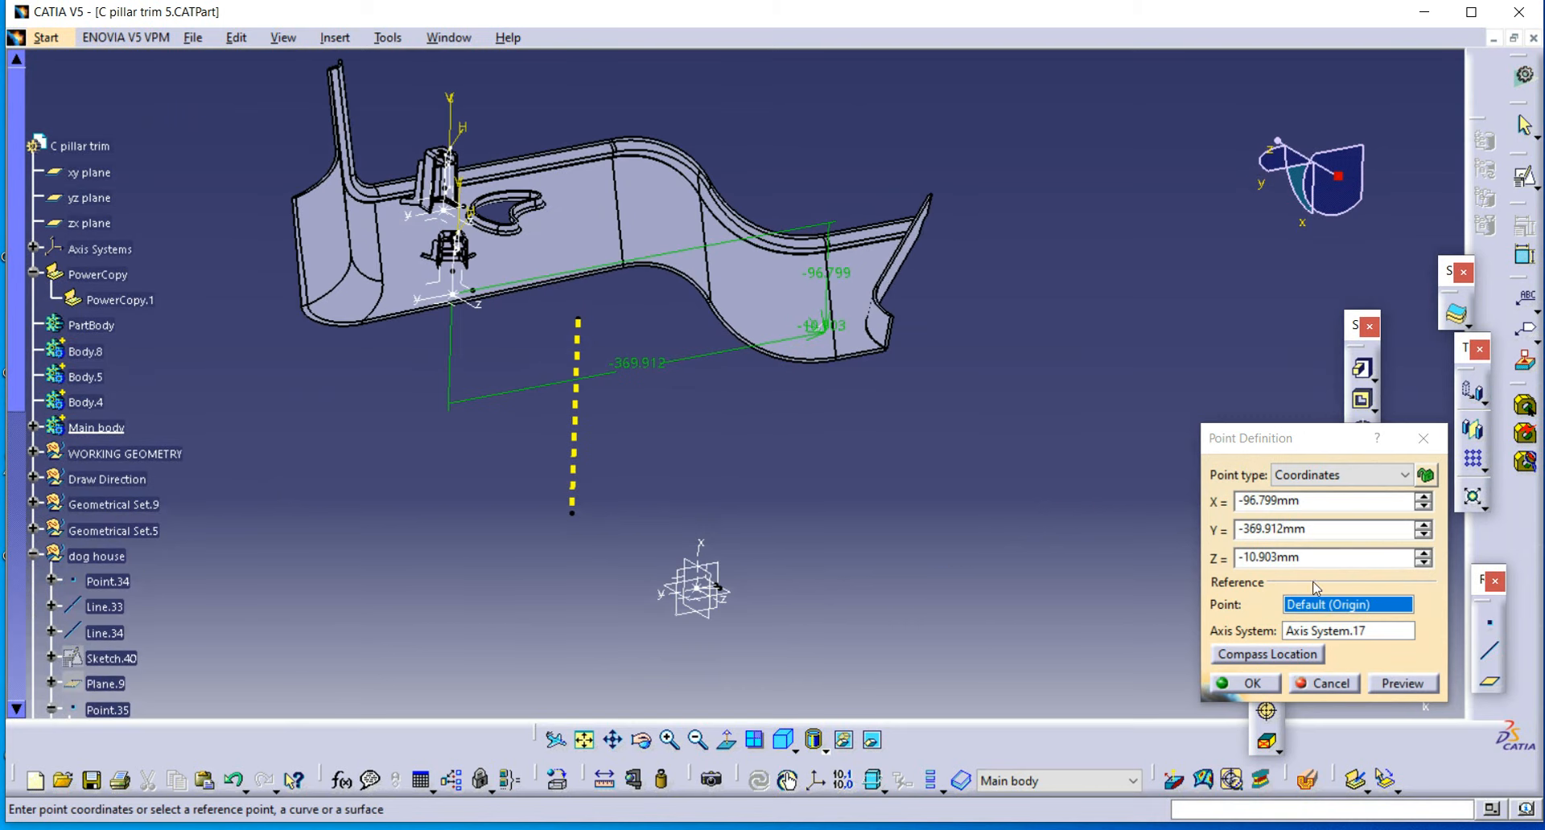
{"action": "left_click", "coordinate": [1328, 631]}
{"action": "middle_click_drag", "start_coordinate": [706, 586], "coordinate": [735, 517]}
{"action": "left_click", "coordinate": [736, 517]}
{"action": "middle_click_drag", "start_coordinate": [854, 444], "coordinate": [785, 427]}
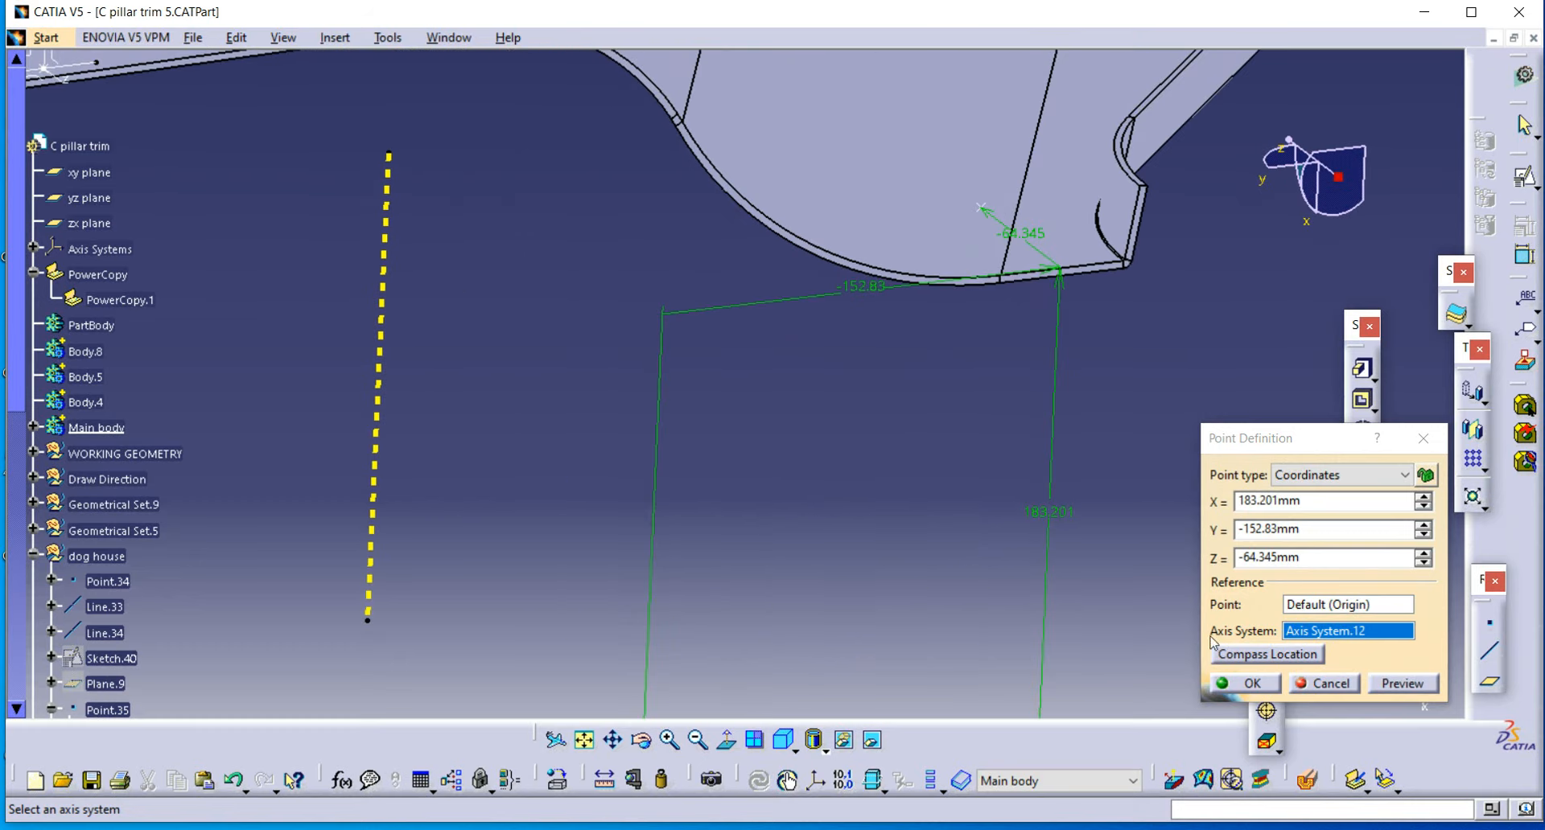
{"action": "left_click", "coordinate": [1253, 684]}
Step: Create a Point-Direction line from the new point along the X component, with start 20 mm and end 0 mm
{"action": "middle_click_drag", "start_coordinate": [475, 417], "coordinate": [617, 551]}
{"action": "left_click", "coordinate": [1491, 652]}
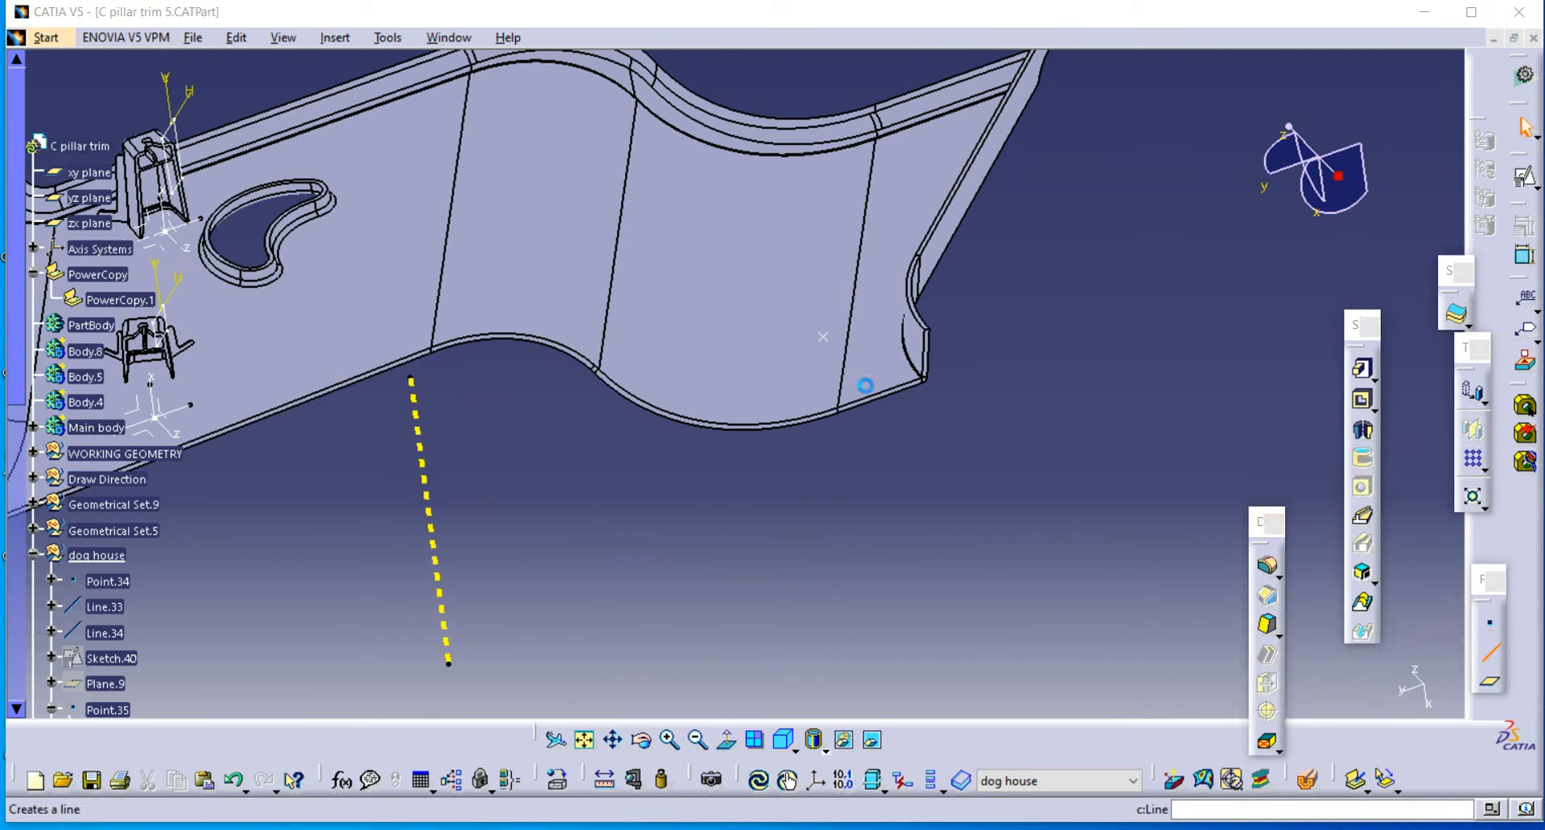
{"action": "left_click", "coordinate": [822, 337]}
{"action": "middle_click_drag", "start_coordinate": [952, 524], "coordinate": [1062, 418]}
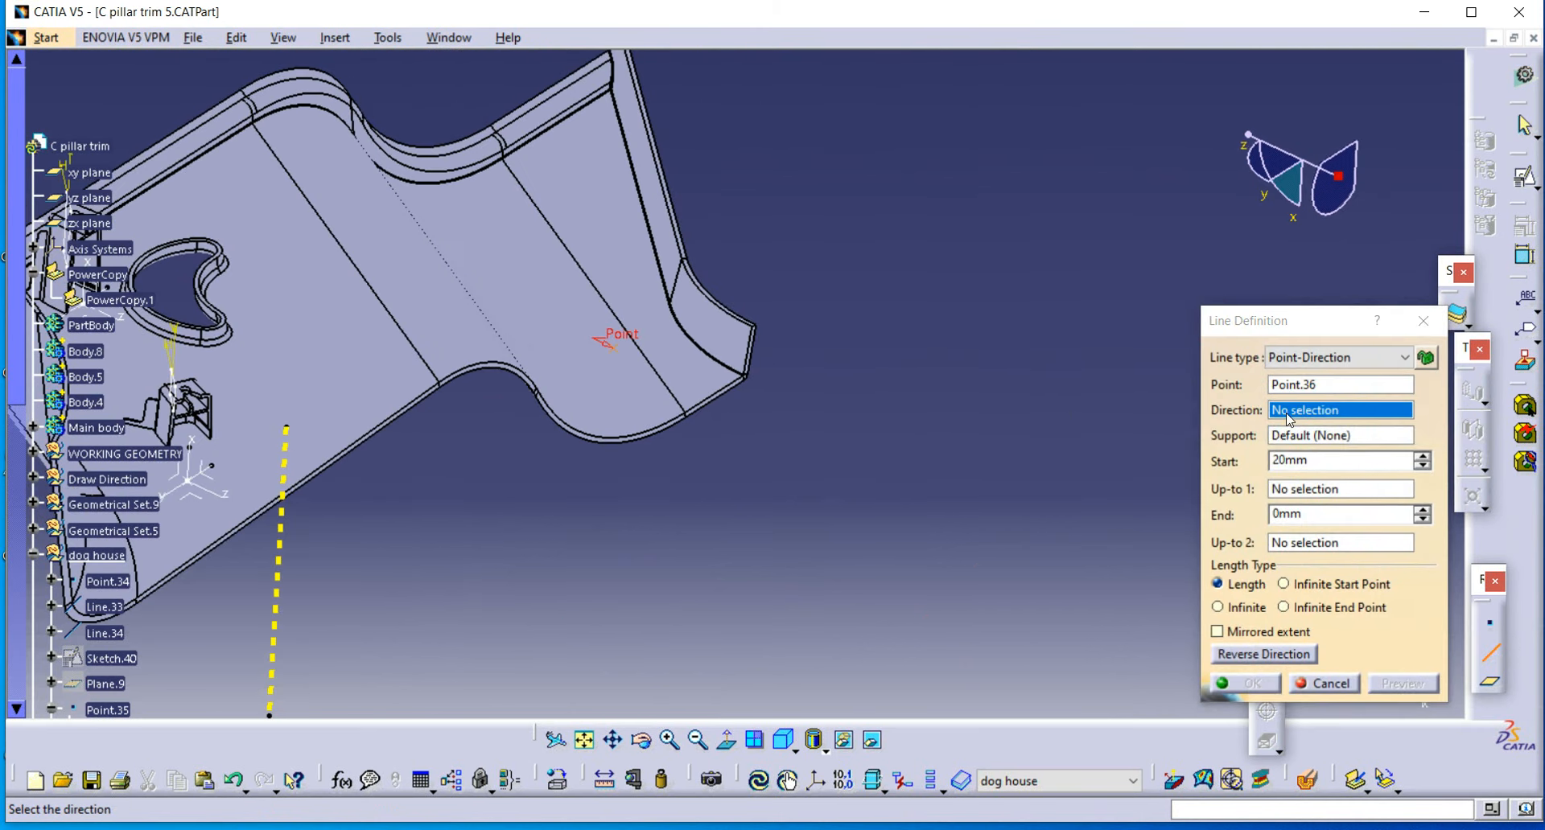
{"action": "right_click", "coordinate": [1287, 414]}
{"action": "left_click", "coordinate": [1352, 506]}
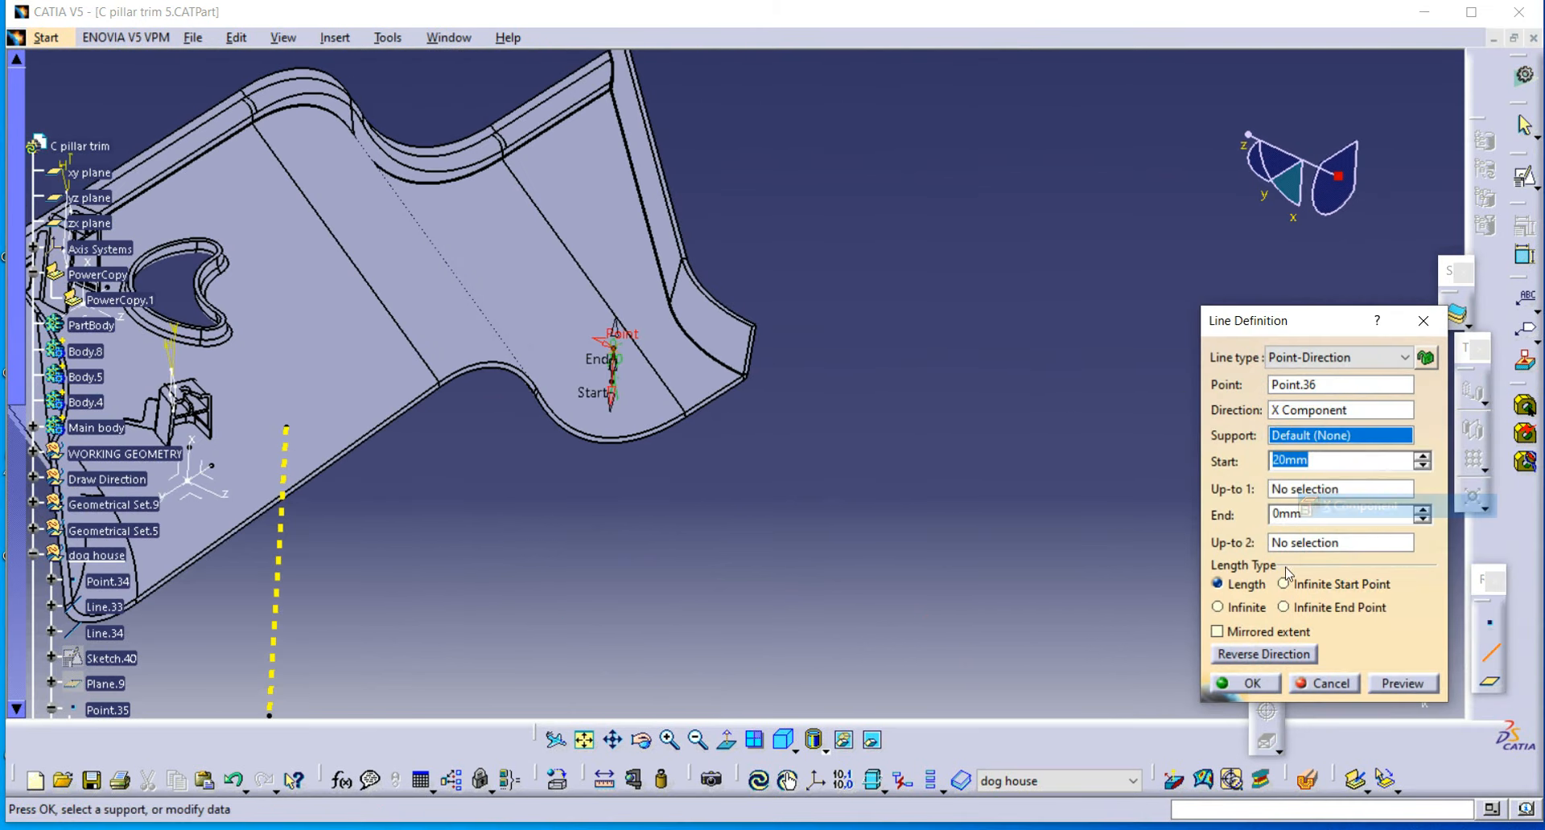
{"action": "left_click", "coordinate": [1247, 683]}
{"action": "middle_click_drag", "start_coordinate": [796, 523], "coordinate": [726, 510]}
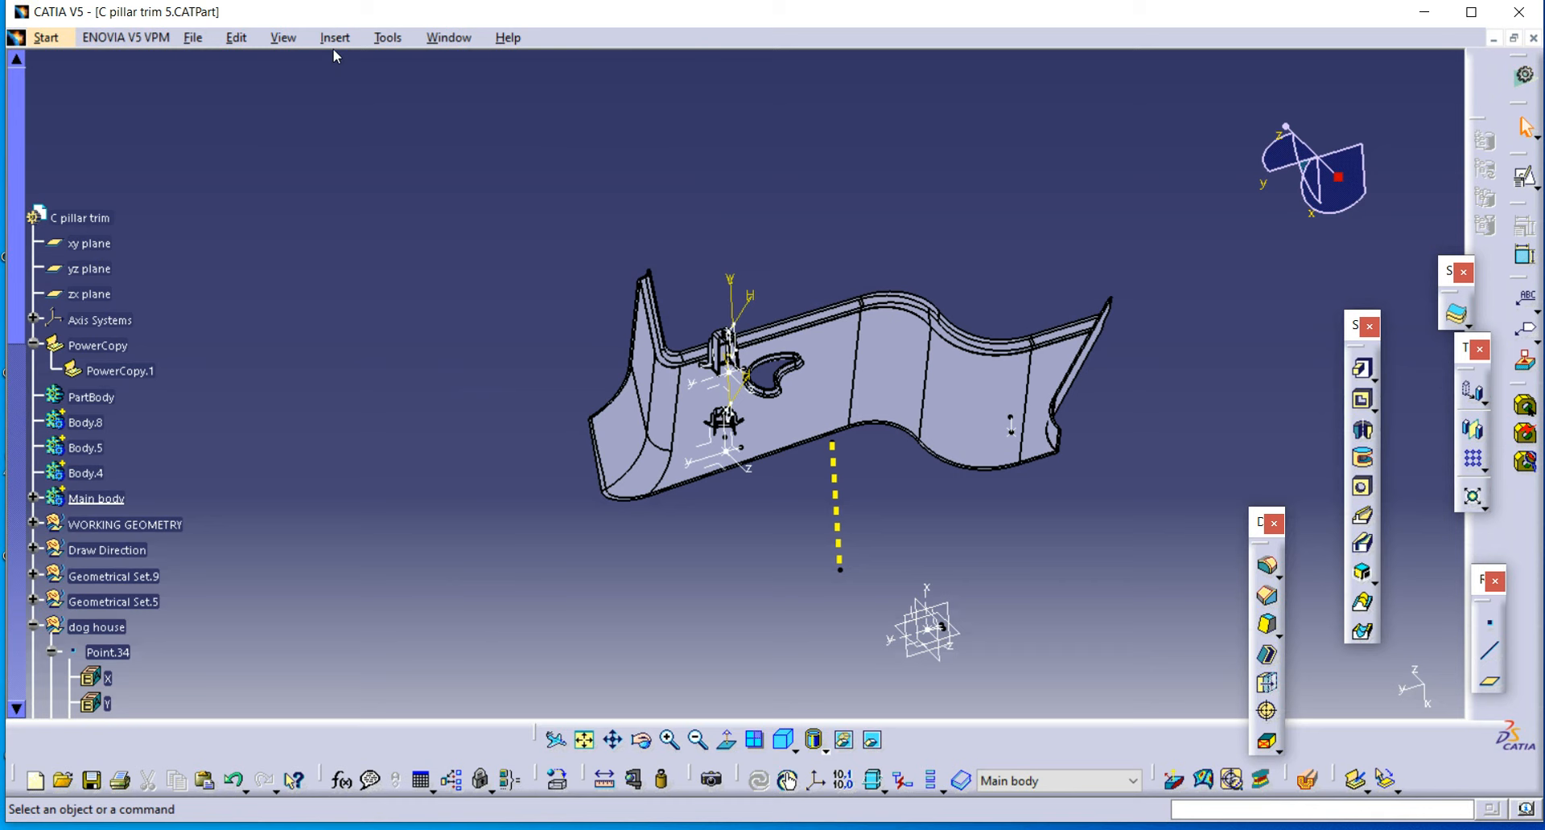
Step: Instantiate PowerCopy.1 inside Main body, using the new line for Line.33 and its end point for Point.34
{"action": "left_click", "coordinate": [335, 38]}
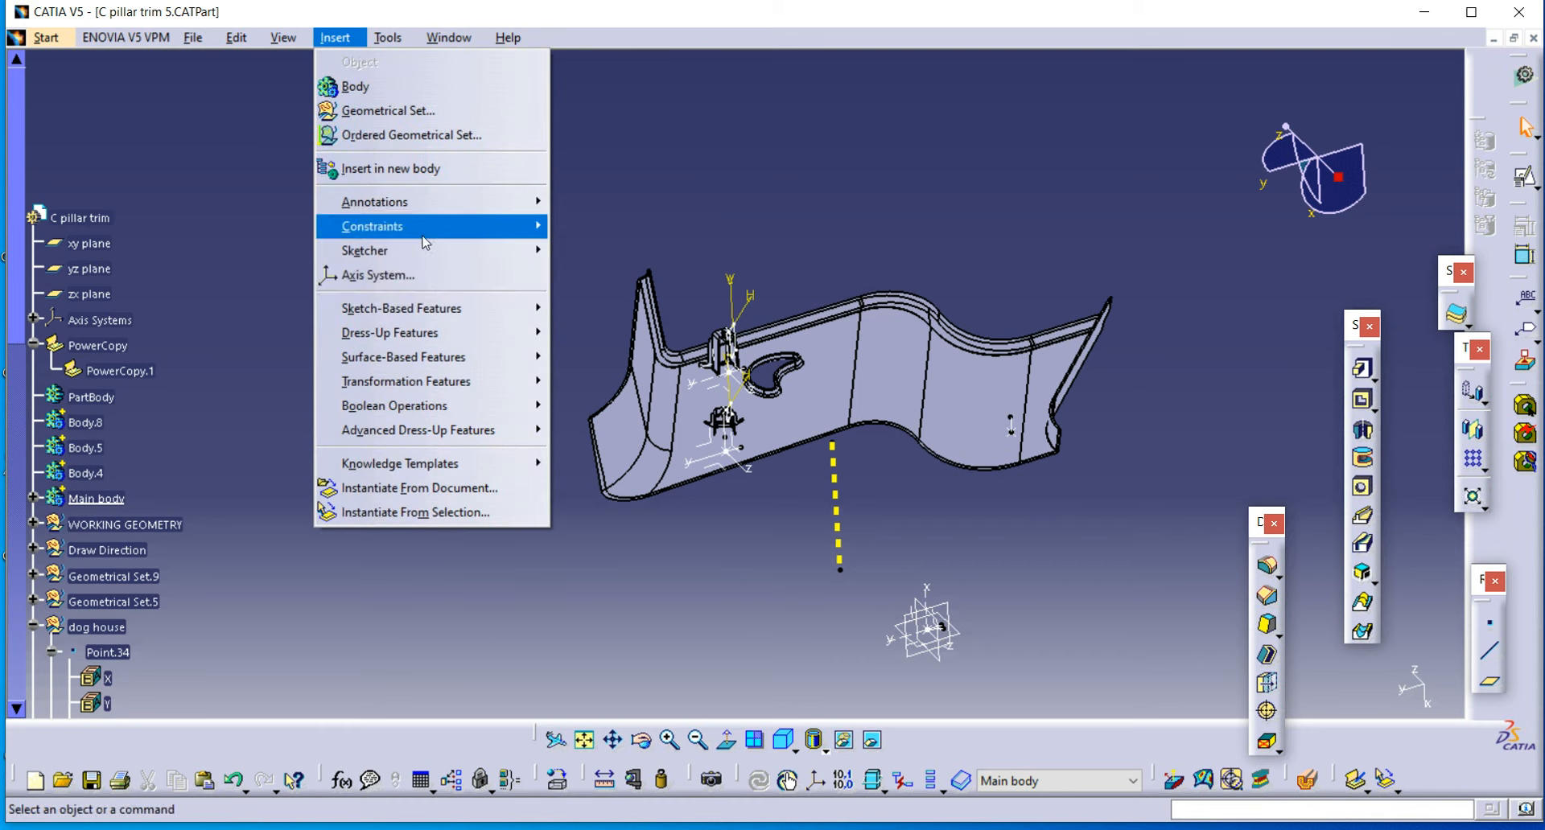
{"action": "left_click", "coordinate": [441, 512]}
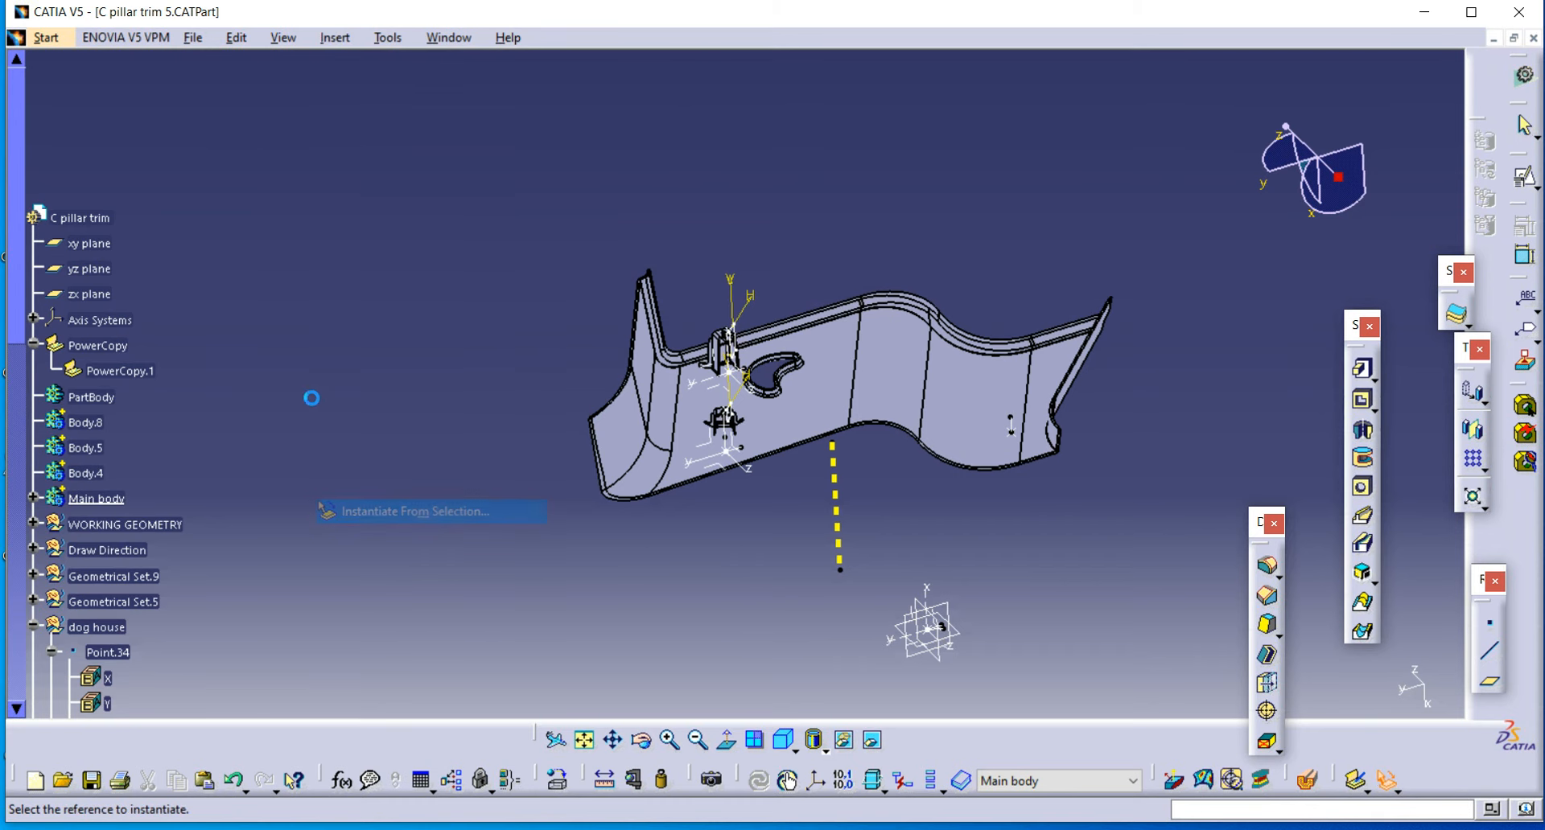
{"action": "left_click", "coordinate": [121, 371]}
{"action": "middle_click_drag", "start_coordinate": [650, 460], "coordinate": [828, 355]}
{"action": "left_click", "coordinate": [860, 295]}
{"action": "middle_click_drag", "start_coordinate": [860, 295], "coordinate": [668, 277]}
{"action": "middle_click_drag", "start_coordinate": [775, 362], "coordinate": [883, 256]}
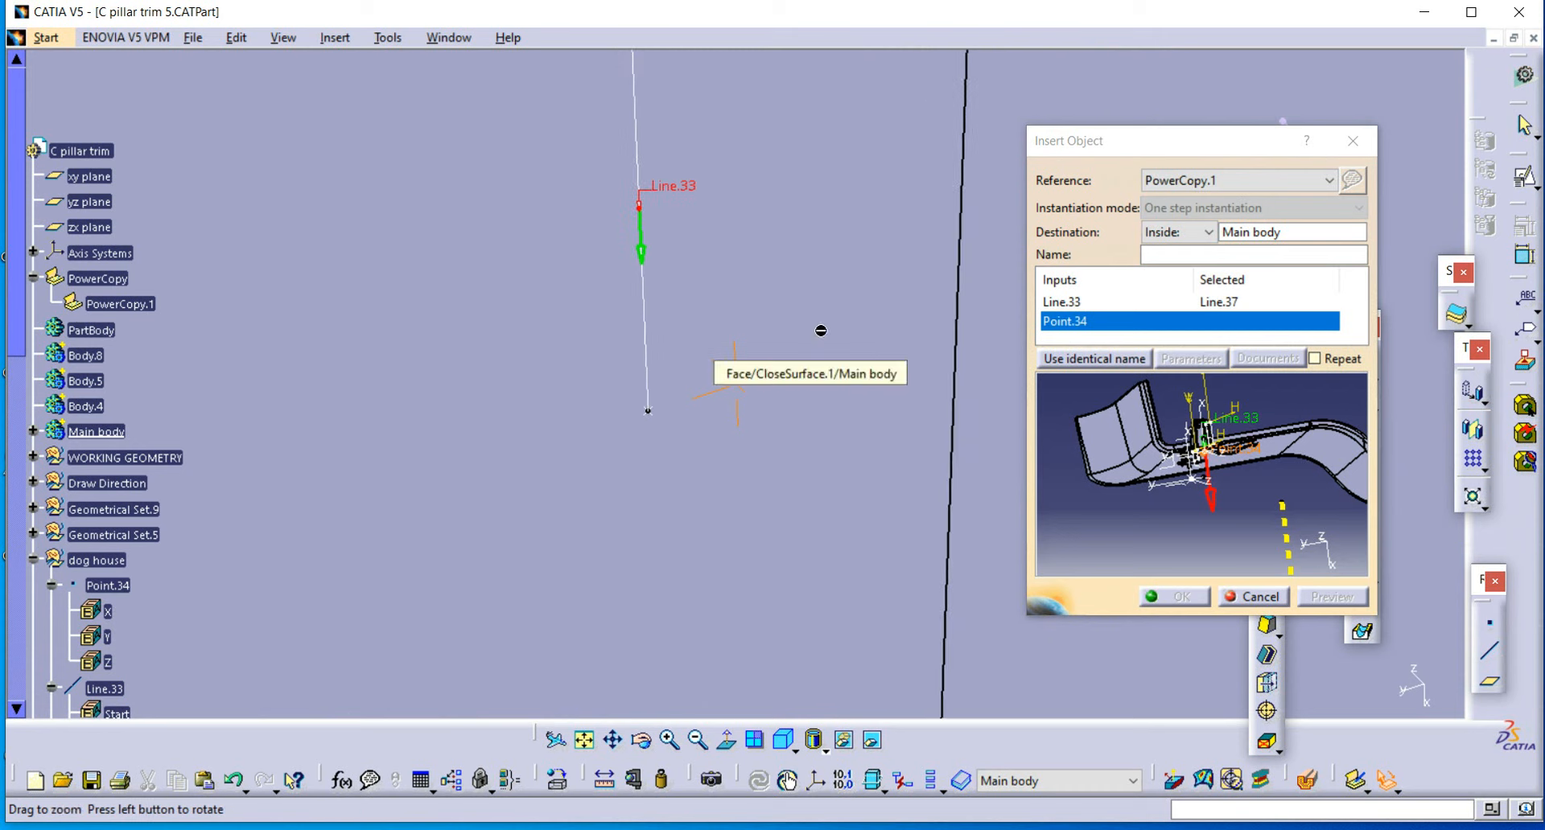
{"action": "left_click", "coordinate": [649, 412]}
{"action": "left_click", "coordinate": [1182, 601]}
Step: Locate the new DOG HOUSE body's features in the specification tree and show Sketch.56 under Pad.43
{"action": "middle_click_drag", "start_coordinate": [670, 519], "coordinate": [1223, 408]}
{"action": "mouse_move", "coordinate": [953, 555]}
{"action": "middle_mouse_down"}
{"action": "mouse_move", "coordinate": [930, 523]}
{"action": "mouse_move", "coordinate": [928, 309]}
{"action": "middle_mouse_up"}
{"action": "mouse_move", "coordinate": [832, 477]}
{"action": "middle_mouse_down"}
{"action": "mouse_move", "coordinate": [799, 410]}
{"action": "mouse_move", "coordinate": [834, 534]}
{"action": "mouse_move", "coordinate": [1034, 448]}
{"action": "mouse_move", "coordinate": [942, 569]}
{"action": "mouse_move", "coordinate": [799, 486]}
{"action": "mouse_move", "coordinate": [877, 584]}
{"action": "mouse_move", "coordinate": [789, 518]}
{"action": "mouse_move", "coordinate": [885, 422]}
{"action": "mouse_move", "coordinate": [864, 451]}
{"action": "mouse_move", "coordinate": [868, 510]}
{"action": "mouse_move", "coordinate": [796, 528]}
{"action": "mouse_move", "coordinate": [800, 418]}
{"action": "mouse_move", "coordinate": [800, 517]}
{"action": "mouse_move", "coordinate": [775, 464]}
{"action": "mouse_move", "coordinate": [797, 515]}
{"action": "mouse_move", "coordinate": [741, 460]}
{"action": "middle_mouse_up"}
{"action": "right_click", "coordinate": [804, 155]}
{"action": "left_click", "coordinate": [853, 165]}
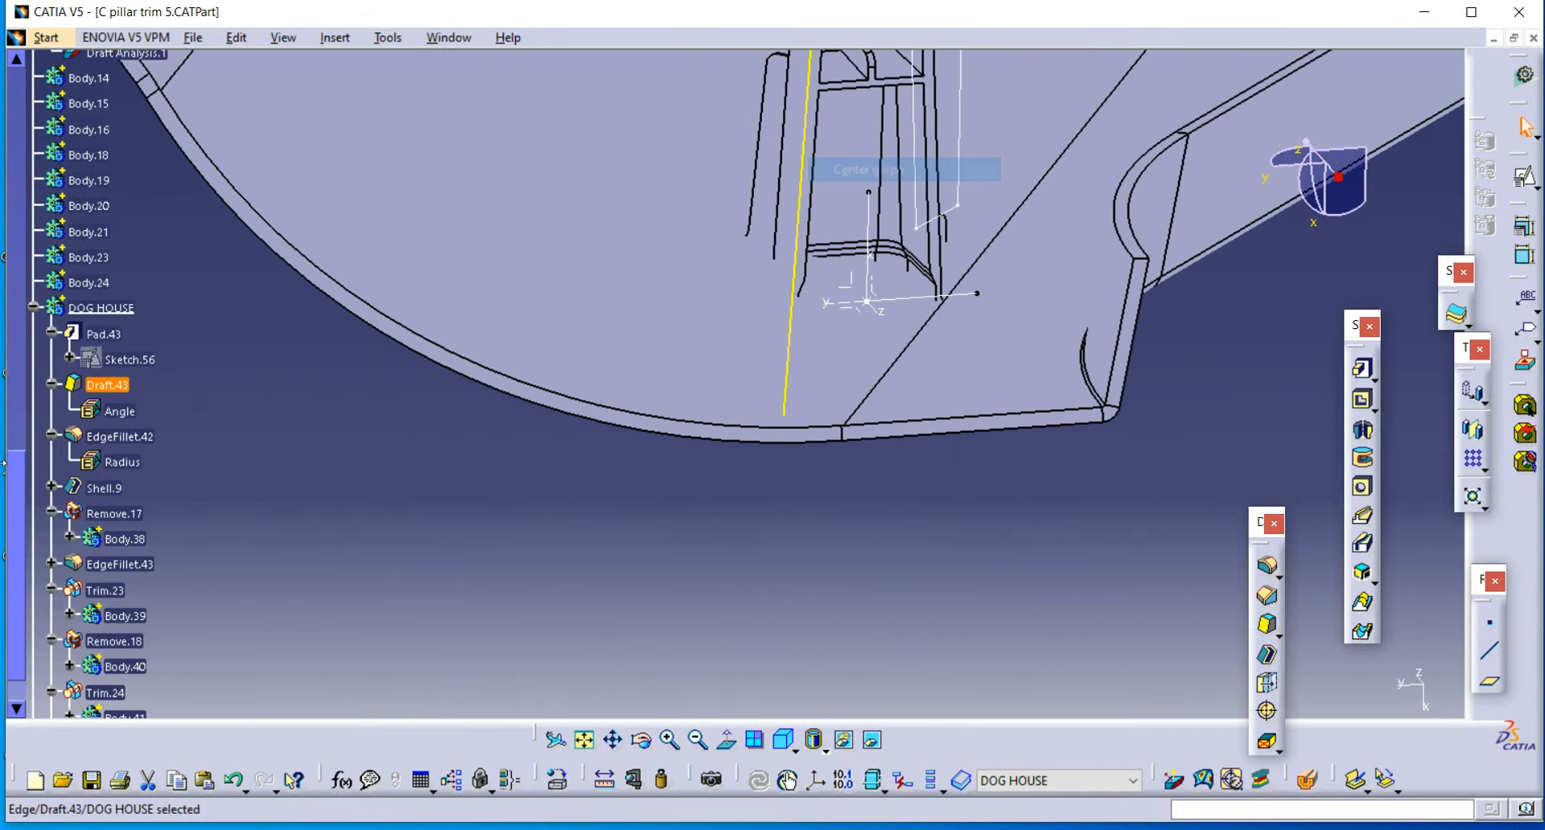
{"action": "right_click", "coordinate": [148, 367]}
{"action": "left_click", "coordinate": [202, 425]}
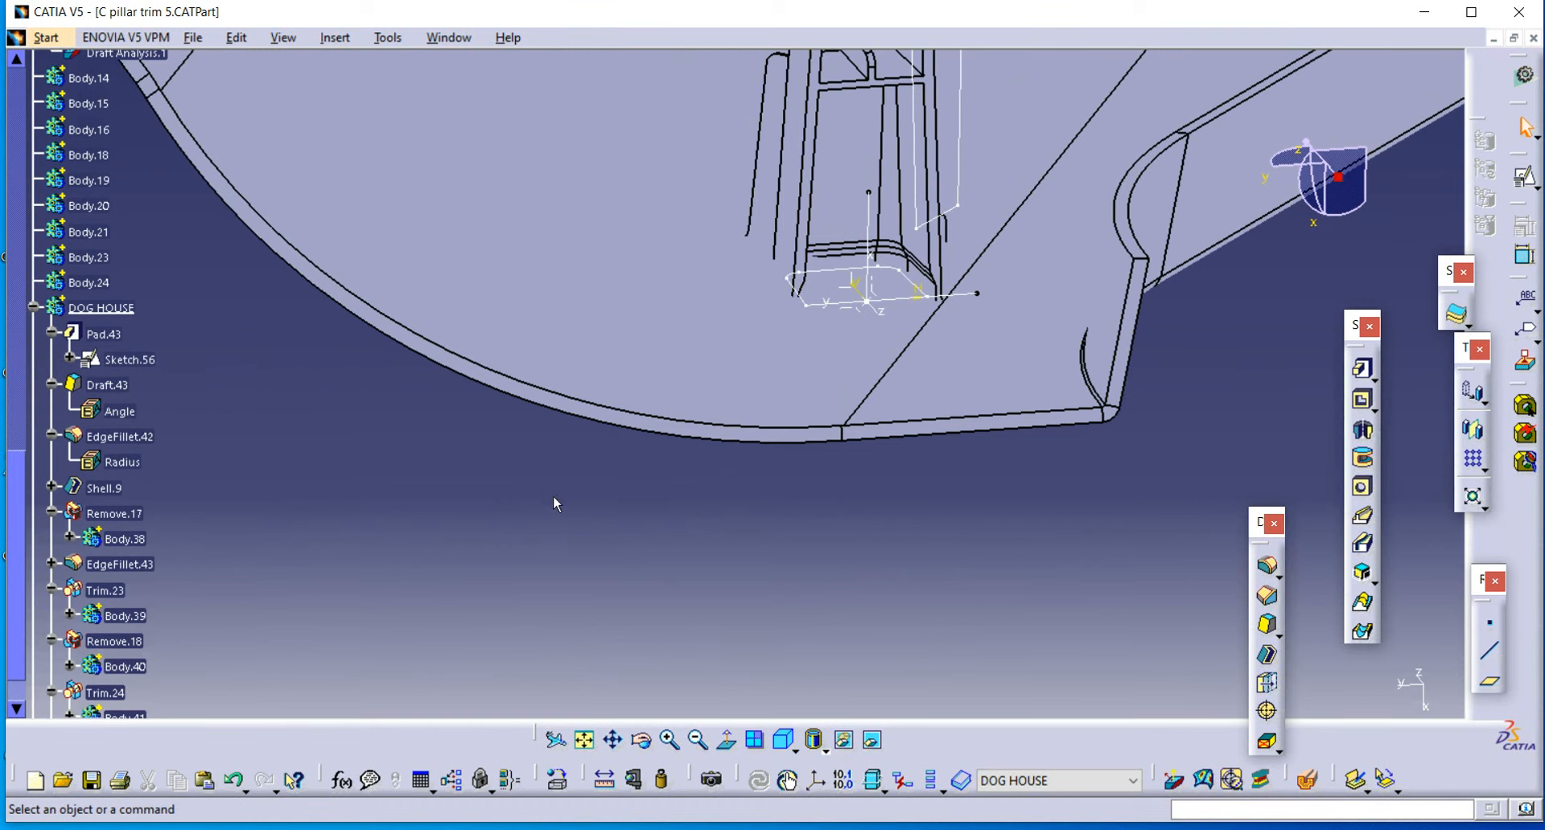
Step: Open Sketch.56 of the new dog house and set the profile height to 15 mm
{"action": "double_click", "coordinate": [117, 360]}
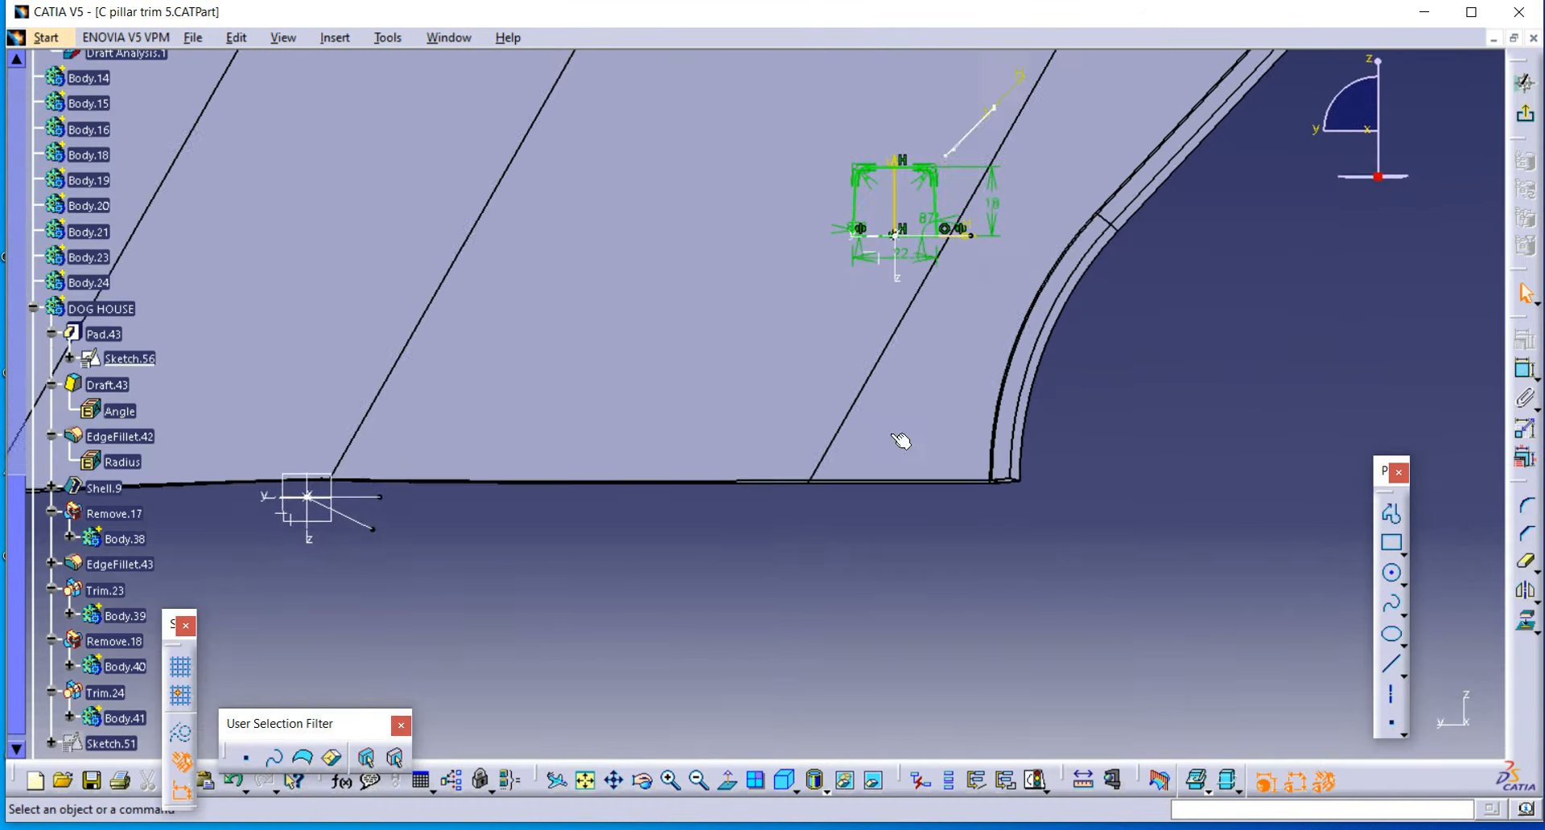
{"action": "double_click", "coordinate": [999, 492]}
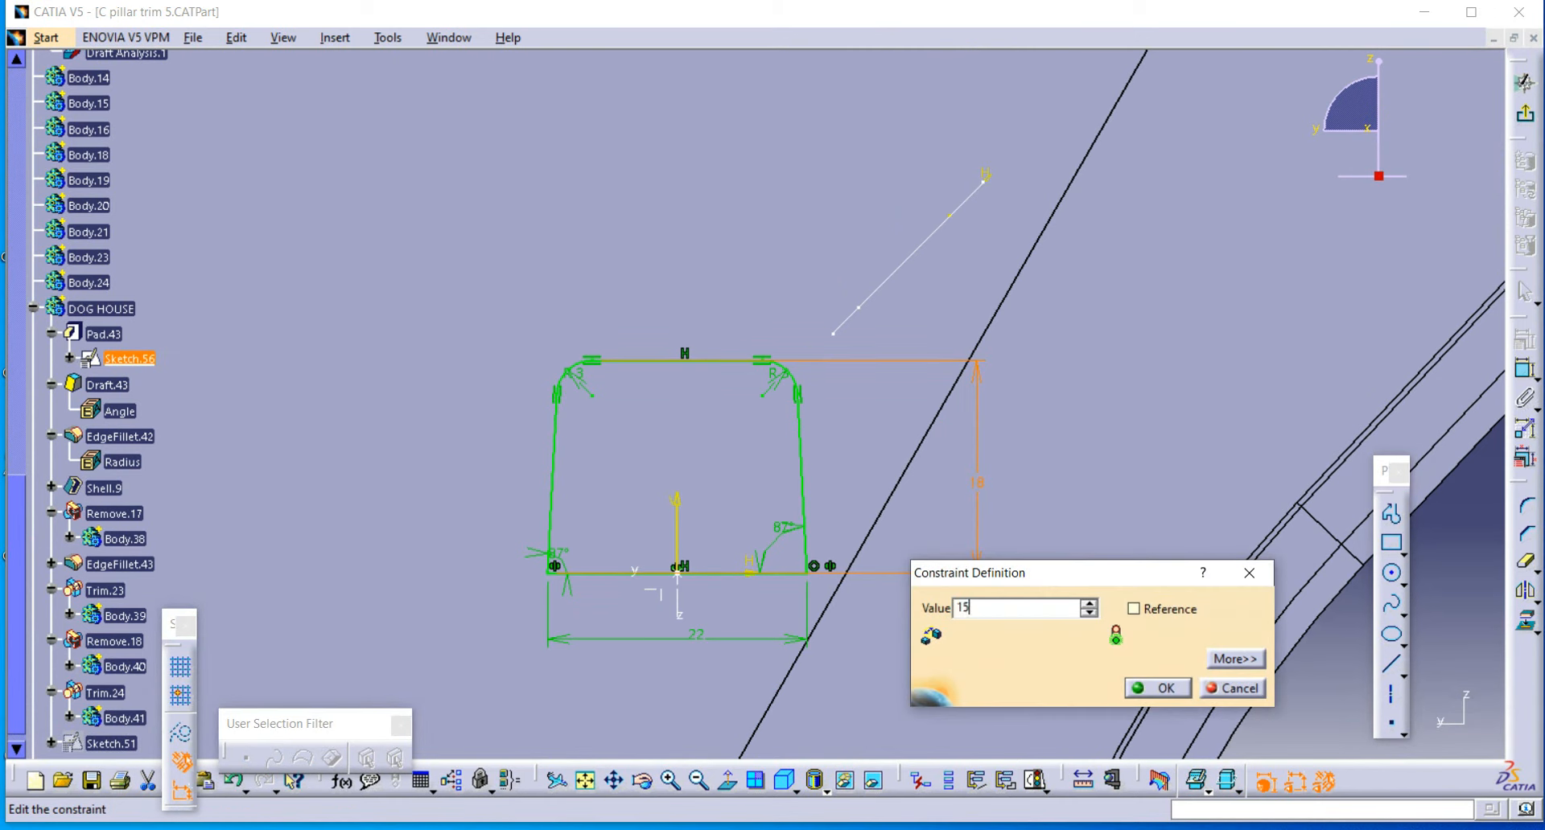
{"action": "key", "text": "Return"}
Step: Set both top corner radii of the dog house profile to 8 mm
{"action": "double_click", "coordinate": [777, 423]}
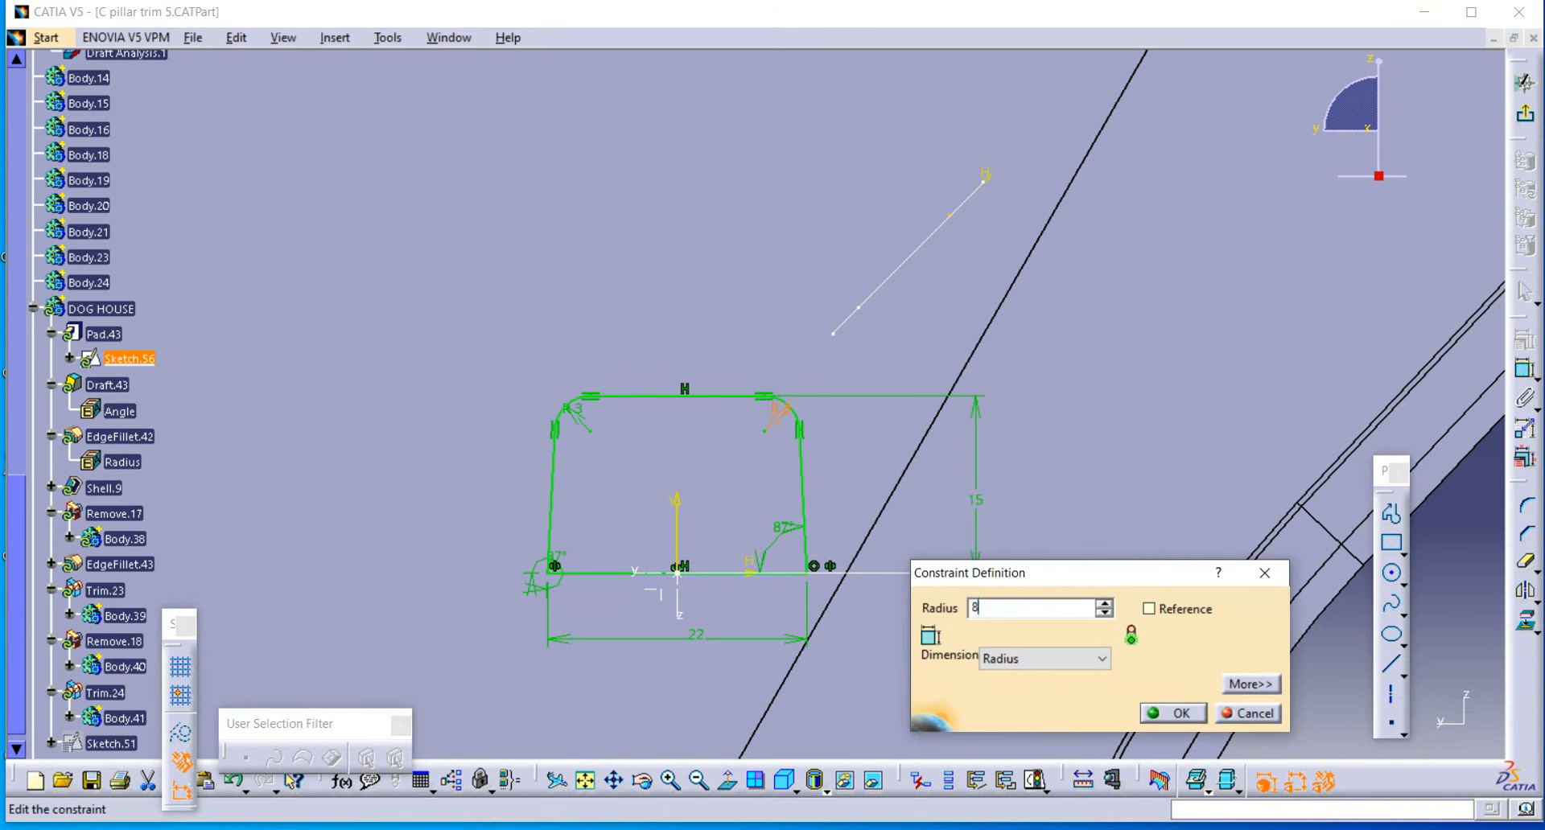
{"action": "key", "text": "Return"}
{"action": "double_click", "coordinate": [587, 417]}
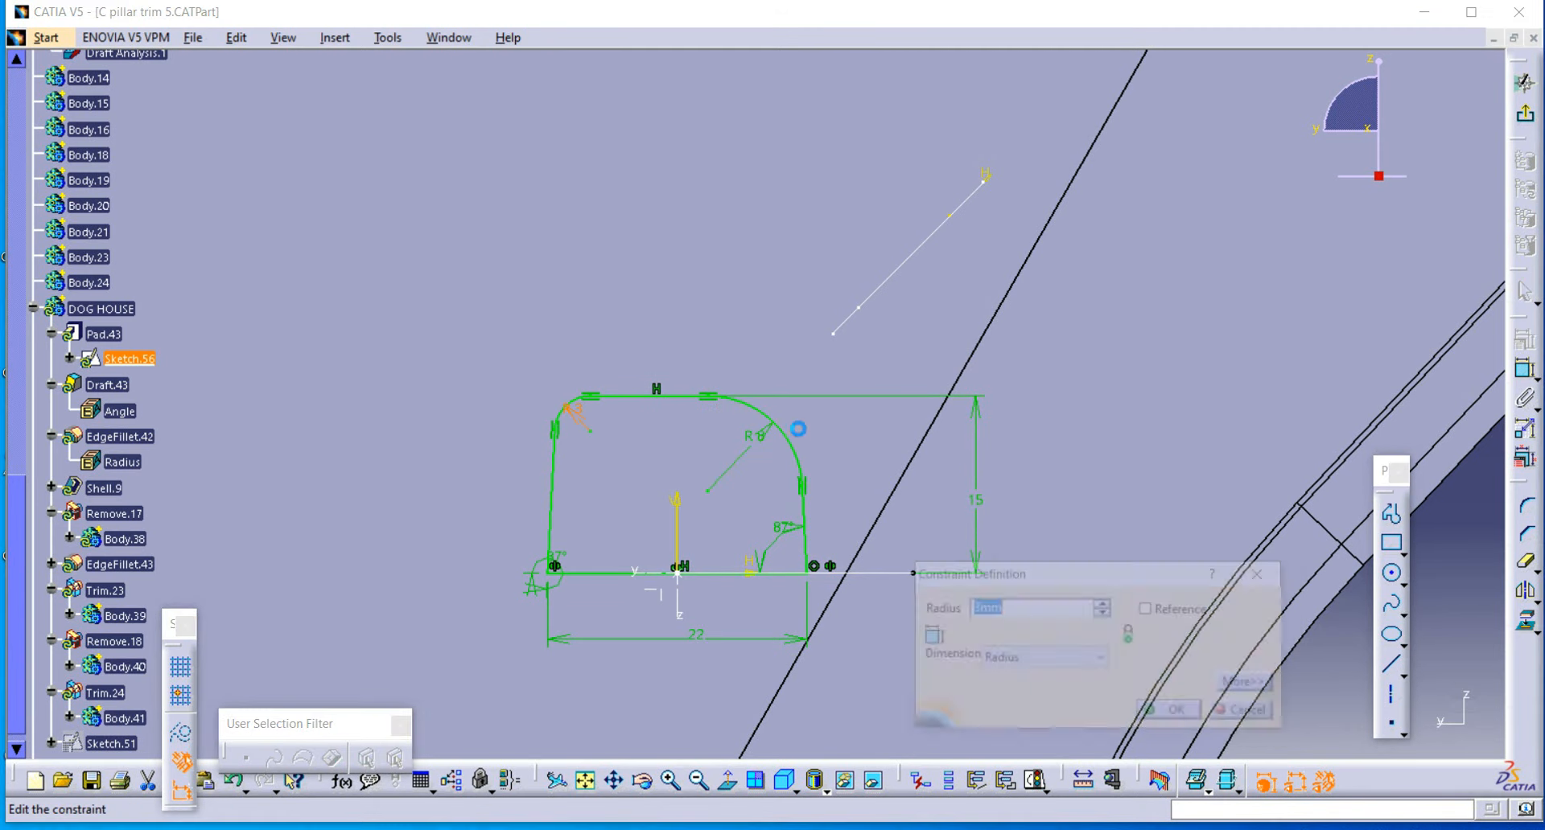
{"action": "key", "text": "Return"}
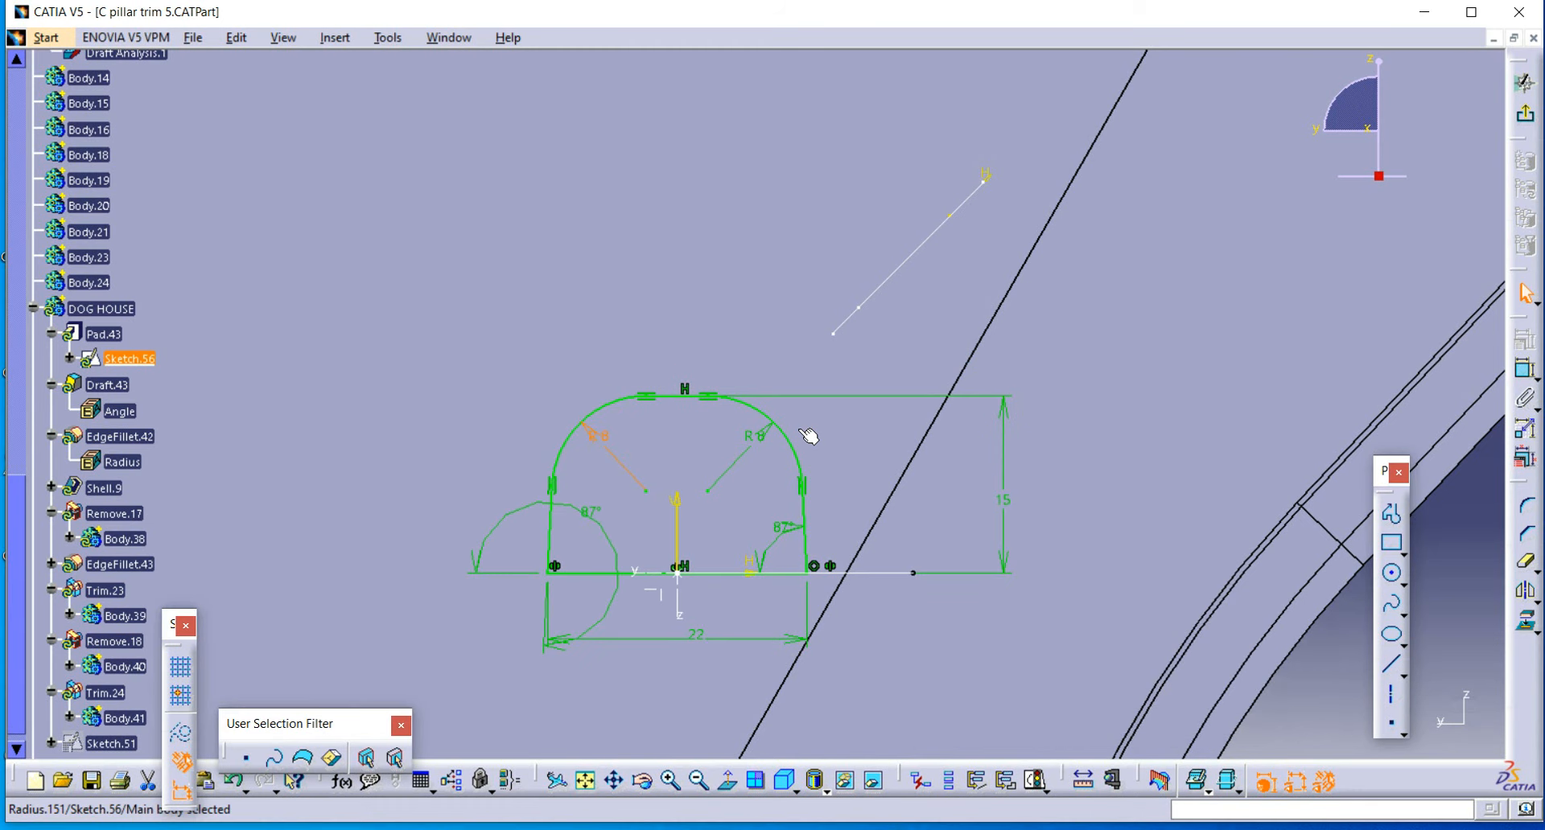
Step: Set both top corner radii of the dog house profile to 9 mm and leave the sketch
{"action": "double_click", "coordinate": [760, 434]}
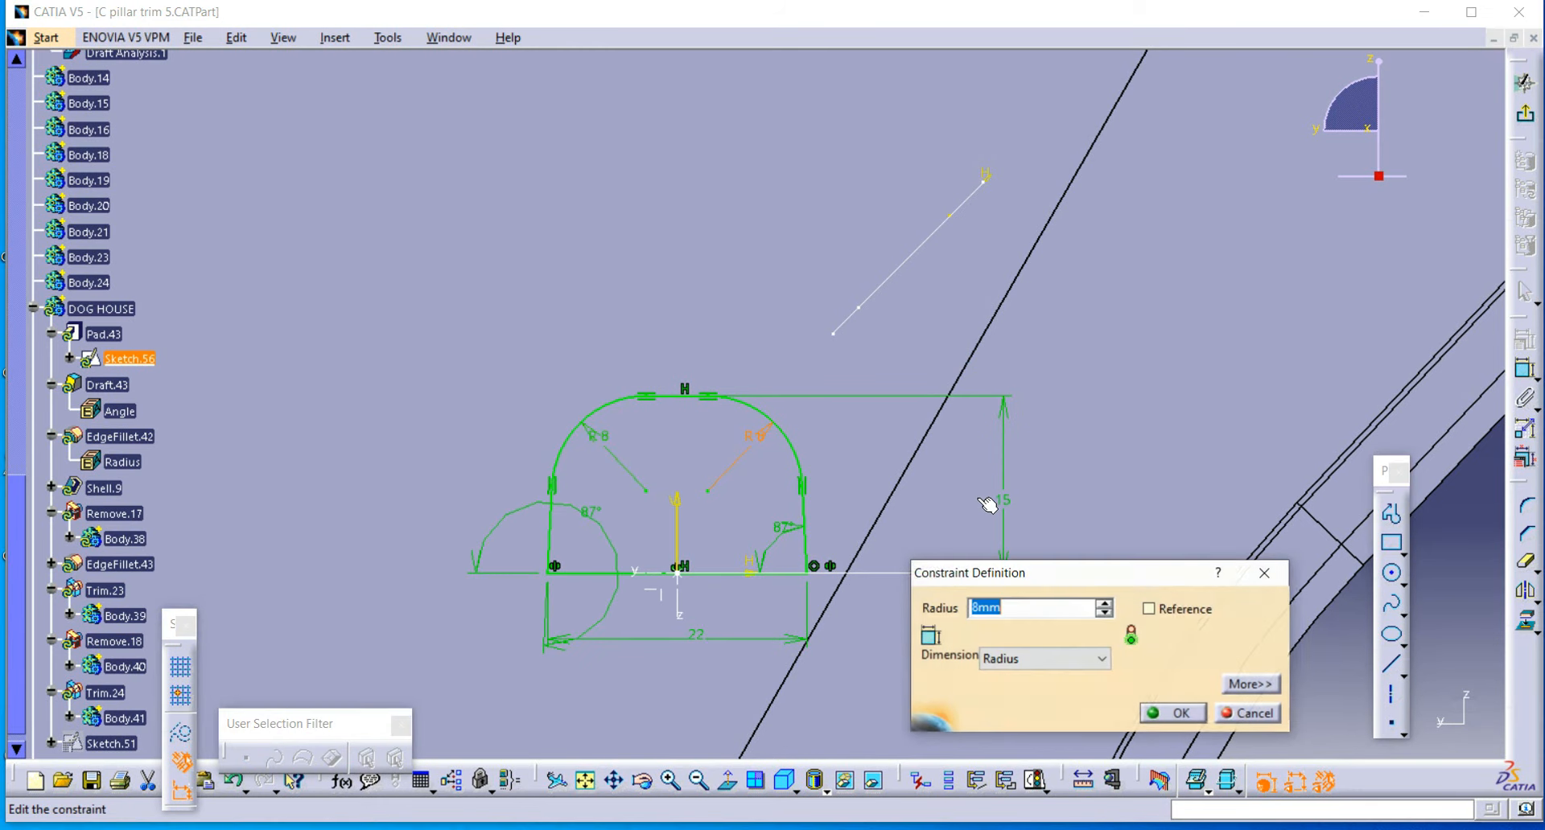
{"action": "key", "text": "Return"}
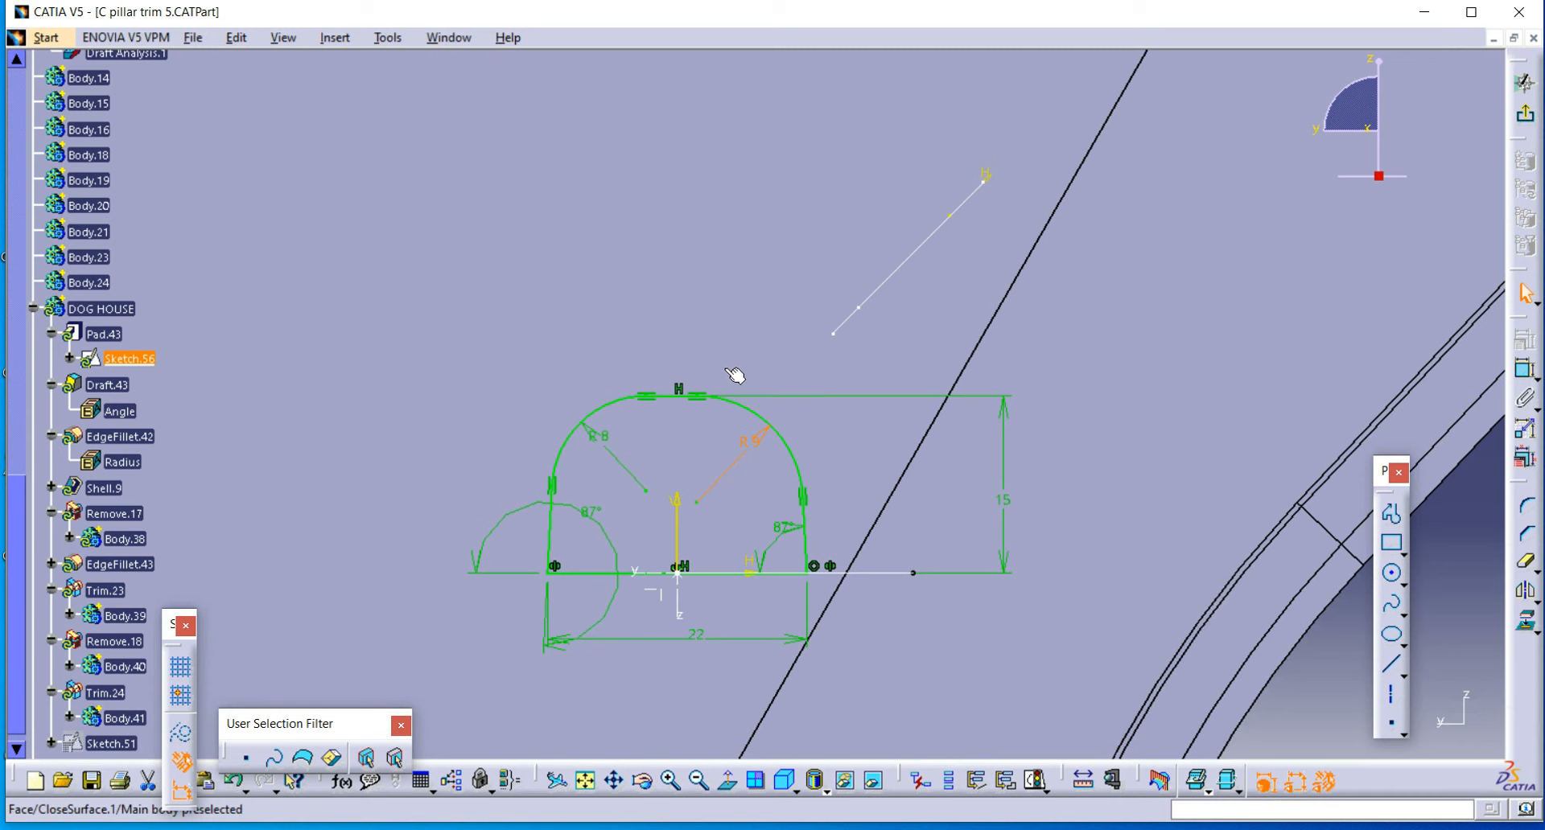
{"action": "double_click", "coordinate": [596, 437]}
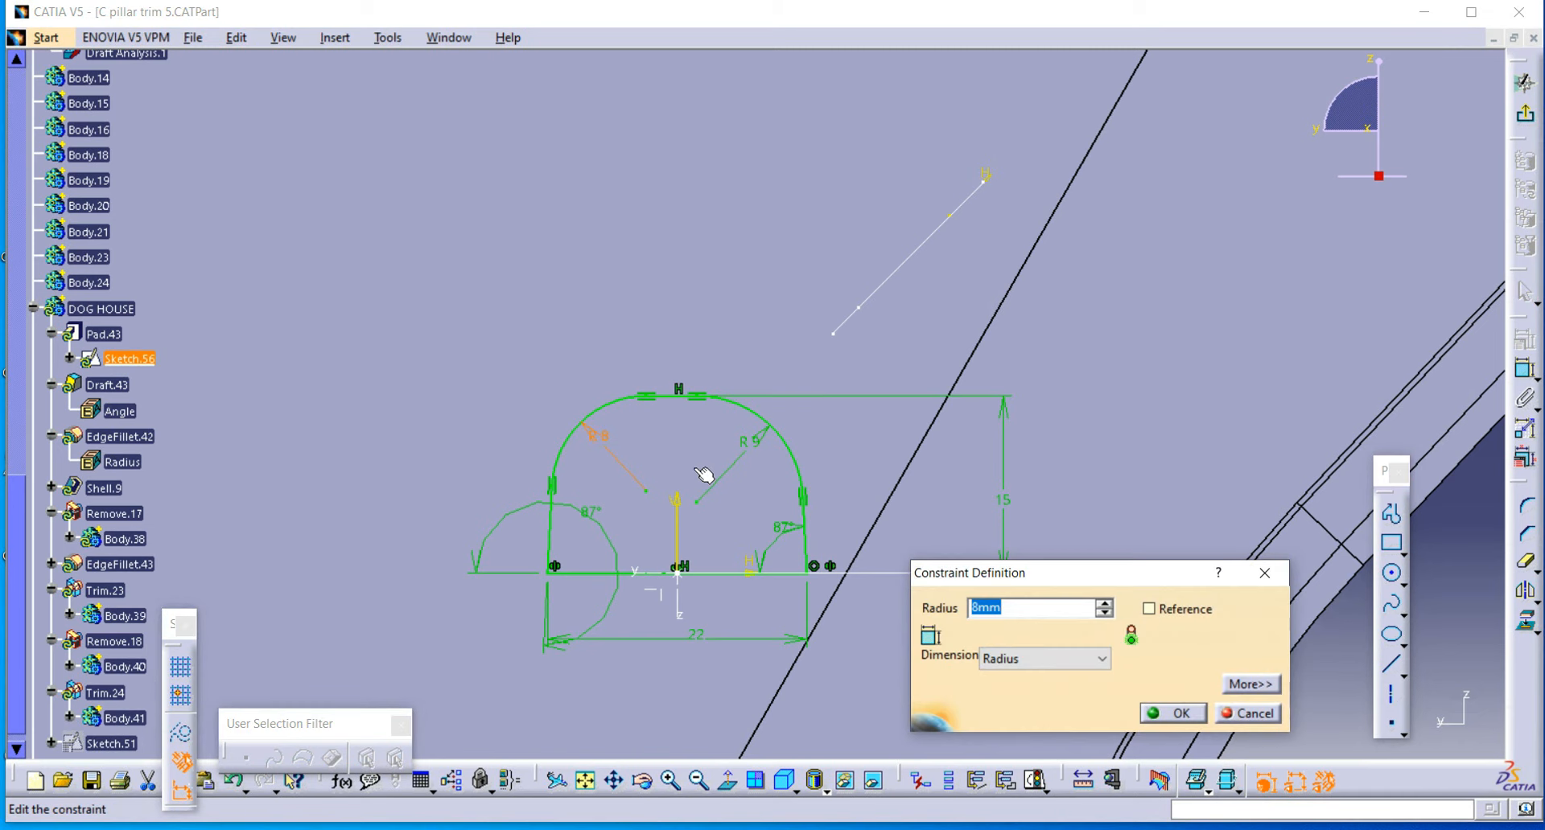
{"action": "type", "text": "9"}
{"action": "key", "text": "Return"}
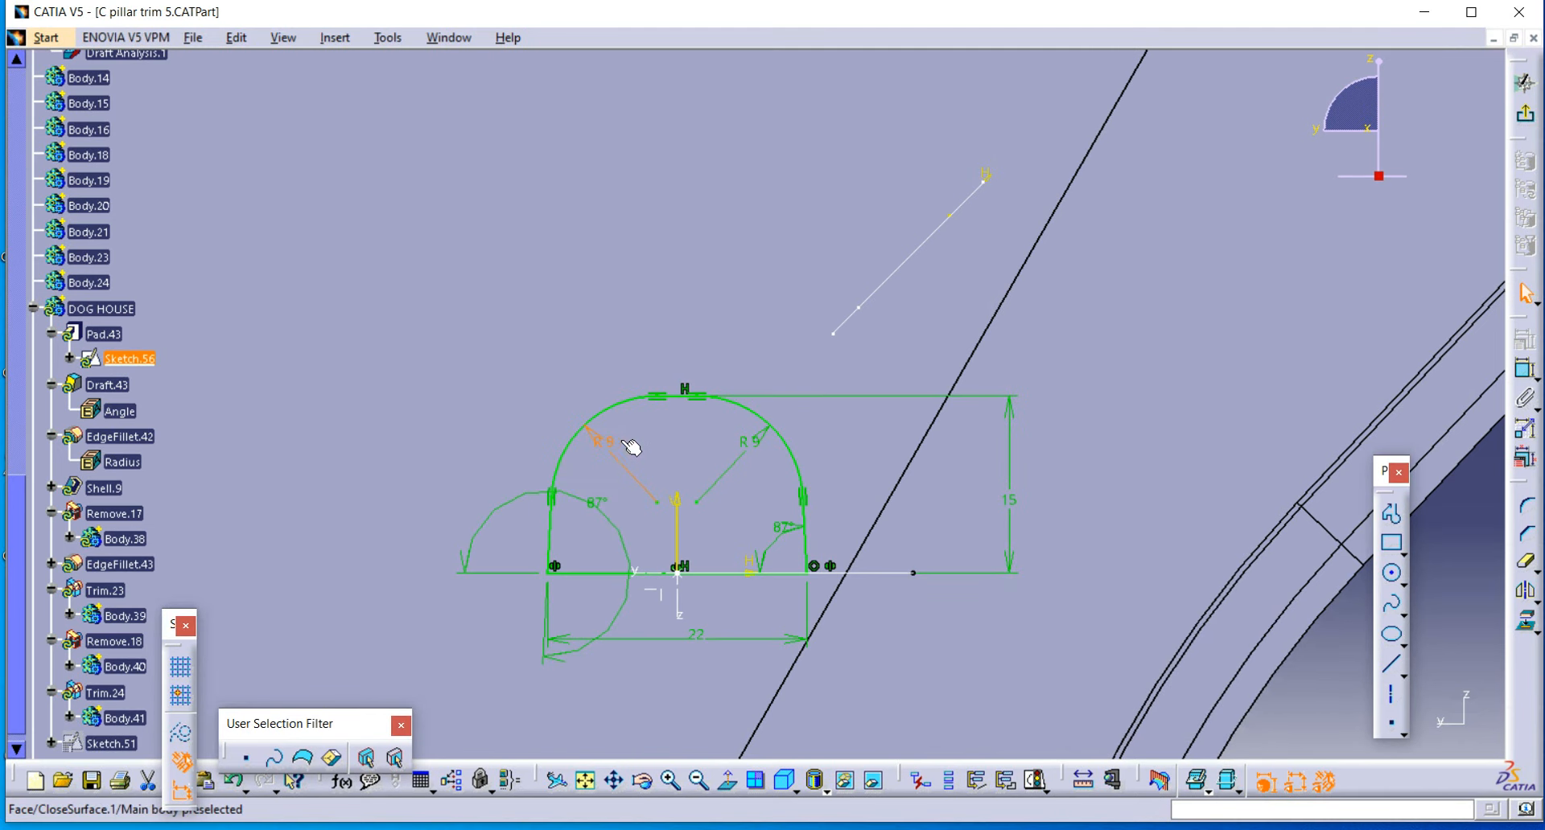
{"action": "double_click", "coordinate": [927, 451]}
Step: Examine the reshaped dog house and the limits in Pad.43's definition, leaving the pad as it is
{"action": "mouse_move", "coordinate": [797, 503]}
{"action": "middle_mouse_down"}
{"action": "mouse_move", "coordinate": [771, 461]}
{"action": "mouse_move", "coordinate": [758, 631]}
{"action": "mouse_move", "coordinate": [821, 445]}
{"action": "mouse_move", "coordinate": [748, 544]}
{"action": "mouse_move", "coordinate": [774, 610]}
{"action": "mouse_move", "coordinate": [816, 438]}
{"action": "mouse_move", "coordinate": [707, 628]}
{"action": "mouse_move", "coordinate": [717, 662]}
{"action": "mouse_move", "coordinate": [714, 631]}
{"action": "mouse_move", "coordinate": [762, 517]}
{"action": "mouse_move", "coordinate": [724, 524]}
{"action": "middle_mouse_up"}
{"action": "right_click", "coordinate": [764, 292]}
{"action": "left_click", "coordinate": [570, 337]}
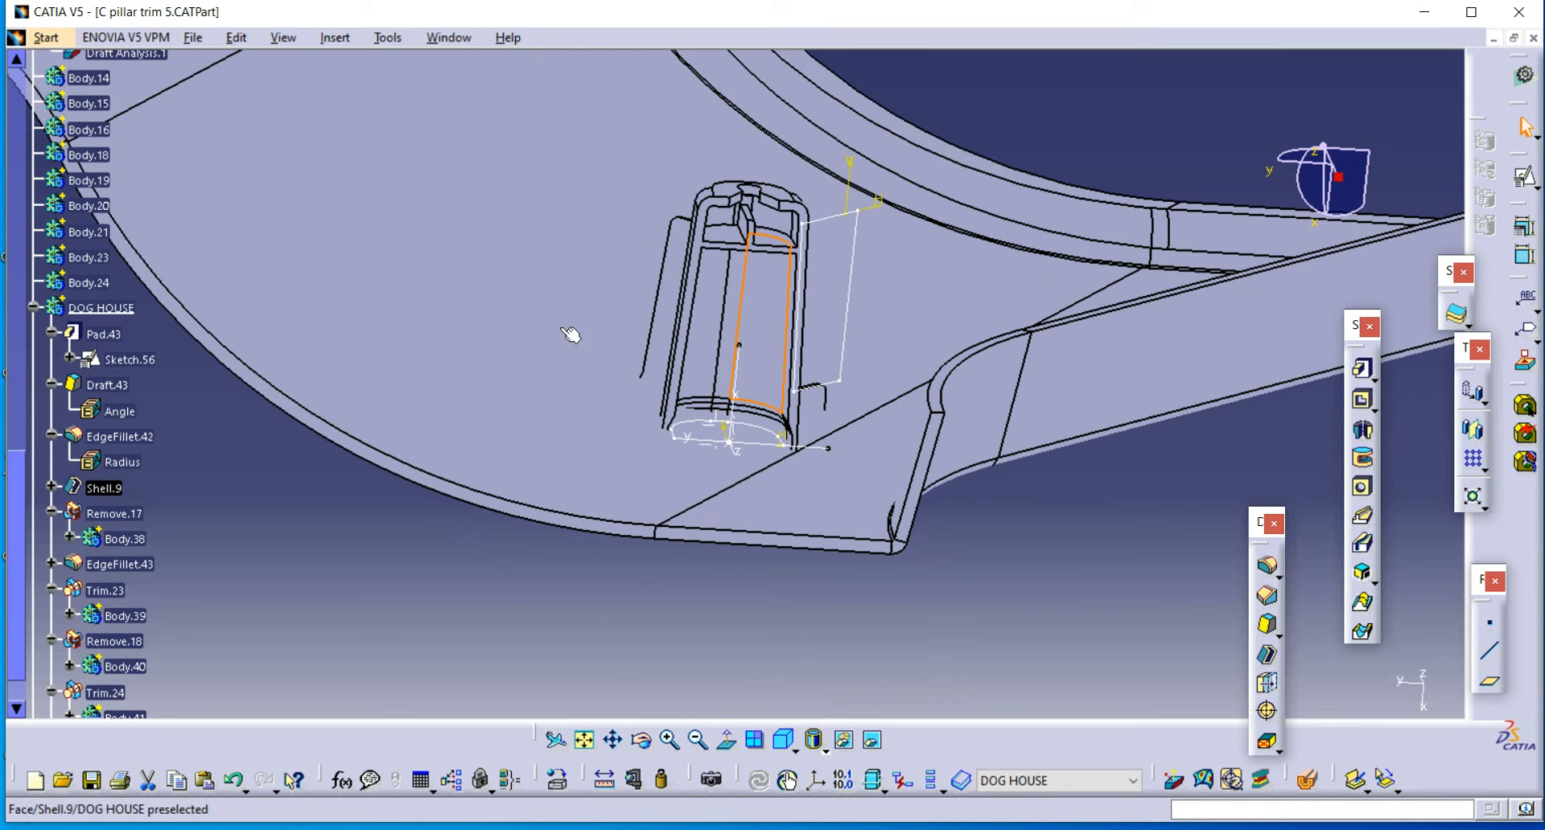
{"action": "double_click", "coordinate": [104, 334]}
{"action": "middle_click_drag", "start_coordinate": [776, 322], "coordinate": [749, 433]}
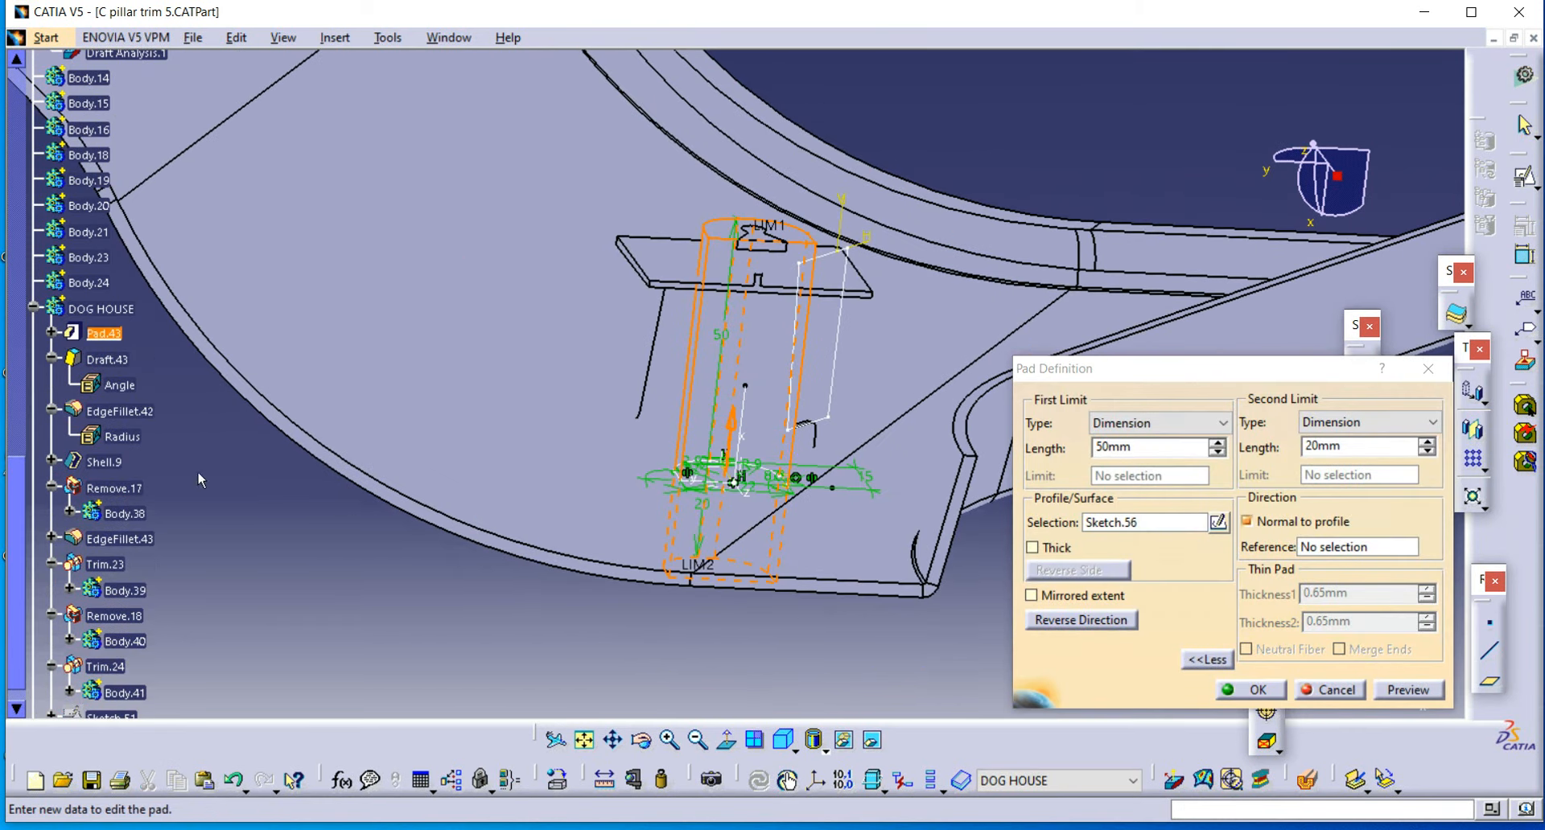
{"action": "key", "text": "Escape"}
Step: Open Sketch.52 of the rib in Body.39 and set its 40 mm vertical distance to 10 mm
{"action": "middle_click_drag", "start_coordinate": [698, 355], "coordinate": [796, 234]}
{"action": "right_click", "coordinate": [725, 163]}
{"action": "left_click", "coordinate": [796, 196]}
{"action": "right_click", "coordinate": [173, 383]}
{"action": "left_click", "coordinate": [166, 397]}
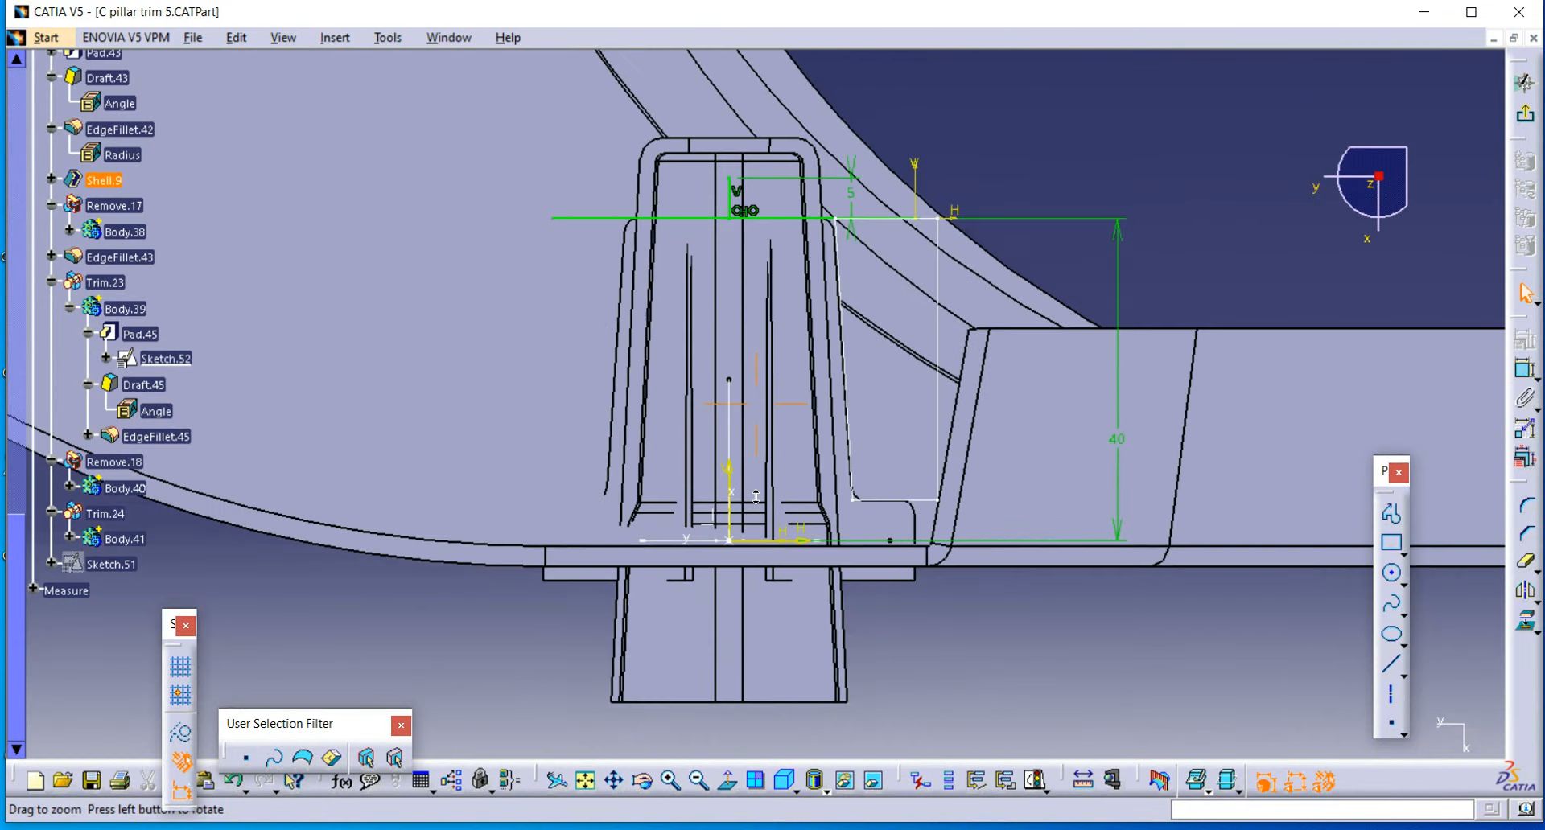
{"action": "double_click", "coordinate": [1114, 268]}
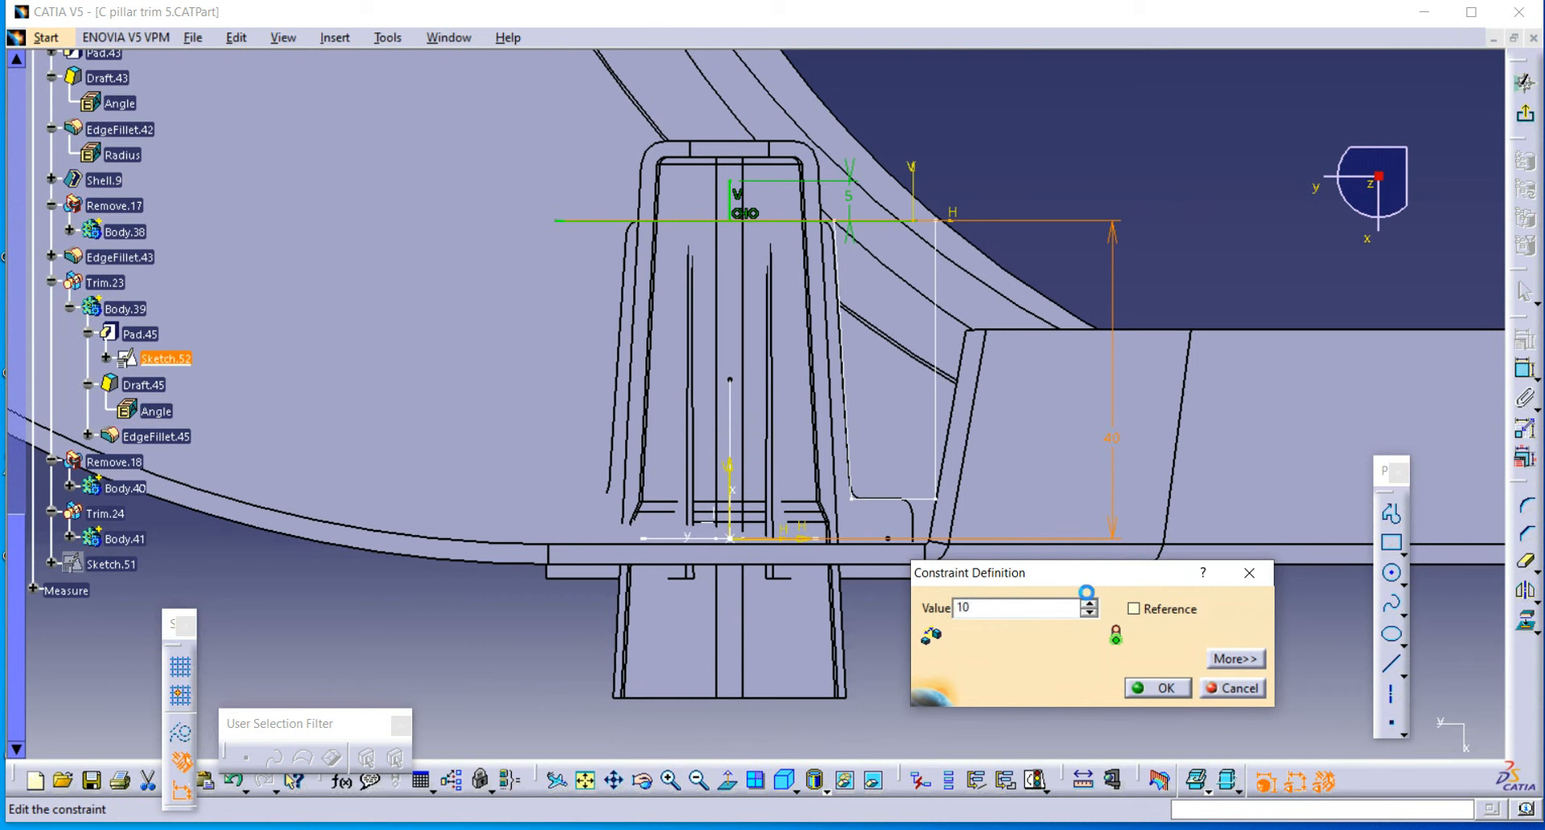
{"action": "key", "text": "Return"}
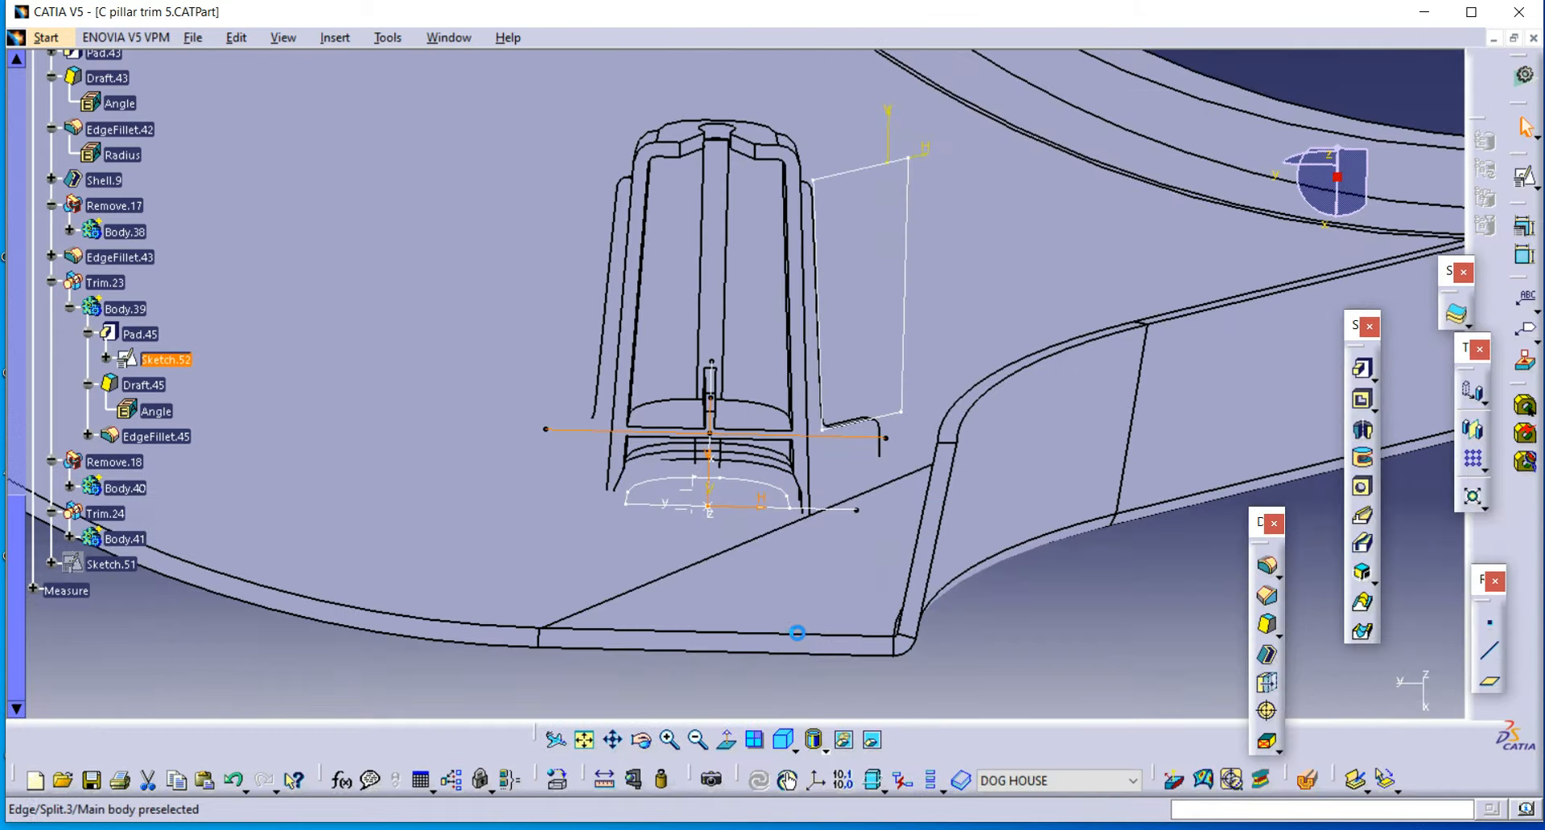
Step: Locate the feature that cuts the clip slot at the dog house's top in the specification tree
{"action": "mouse_move", "coordinate": [809, 567]}
{"action": "middle_mouse_down"}
{"action": "mouse_move", "coordinate": [837, 485]}
{"action": "mouse_move", "coordinate": [765, 618]}
{"action": "mouse_move", "coordinate": [773, 634]}
{"action": "mouse_move", "coordinate": [745, 528]}
{"action": "mouse_move", "coordinate": [705, 623]}
{"action": "mouse_move", "coordinate": [731, 637]}
{"action": "mouse_move", "coordinate": [732, 612]}
{"action": "middle_mouse_up"}
{"action": "scroll", "coordinate": [772, 634], "scroll_direction": "down", "scroll_amount": 1}
{"action": "left_click", "coordinate": [773, 634]}
{"action": "right_click", "coordinate": [738, 186]}
{"action": "left_click", "coordinate": [768, 193]}
{"action": "middle_click_drag", "start_coordinate": [512, 579], "coordinate": [546, 558]}
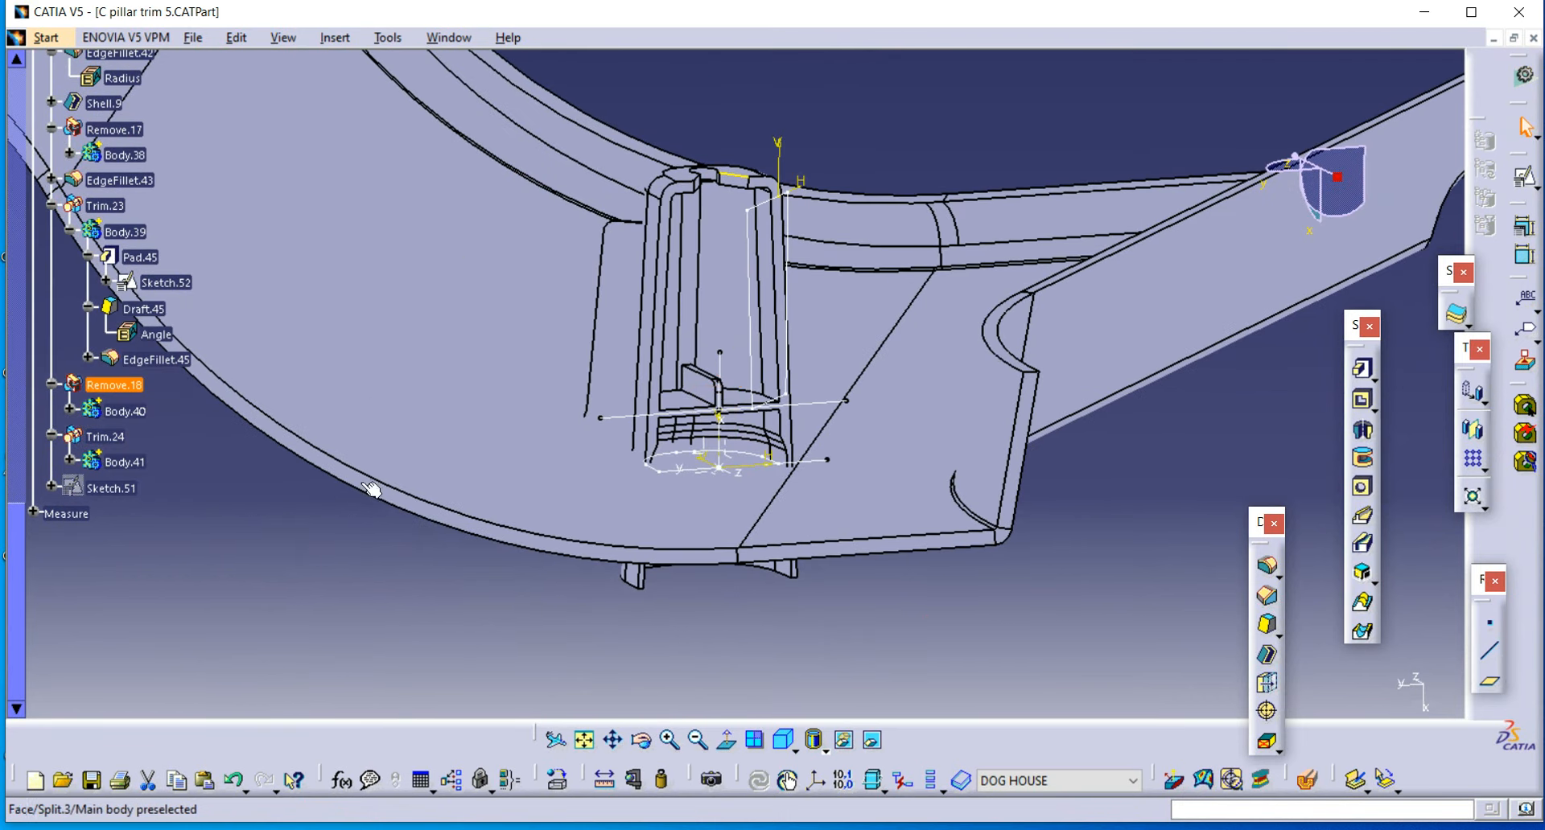
{"action": "middle_click_drag", "start_coordinate": [712, 474], "coordinate": [712, 438]}
{"action": "scroll", "coordinate": [139, 227], "scroll_direction": "up", "scroll_amount": 4}
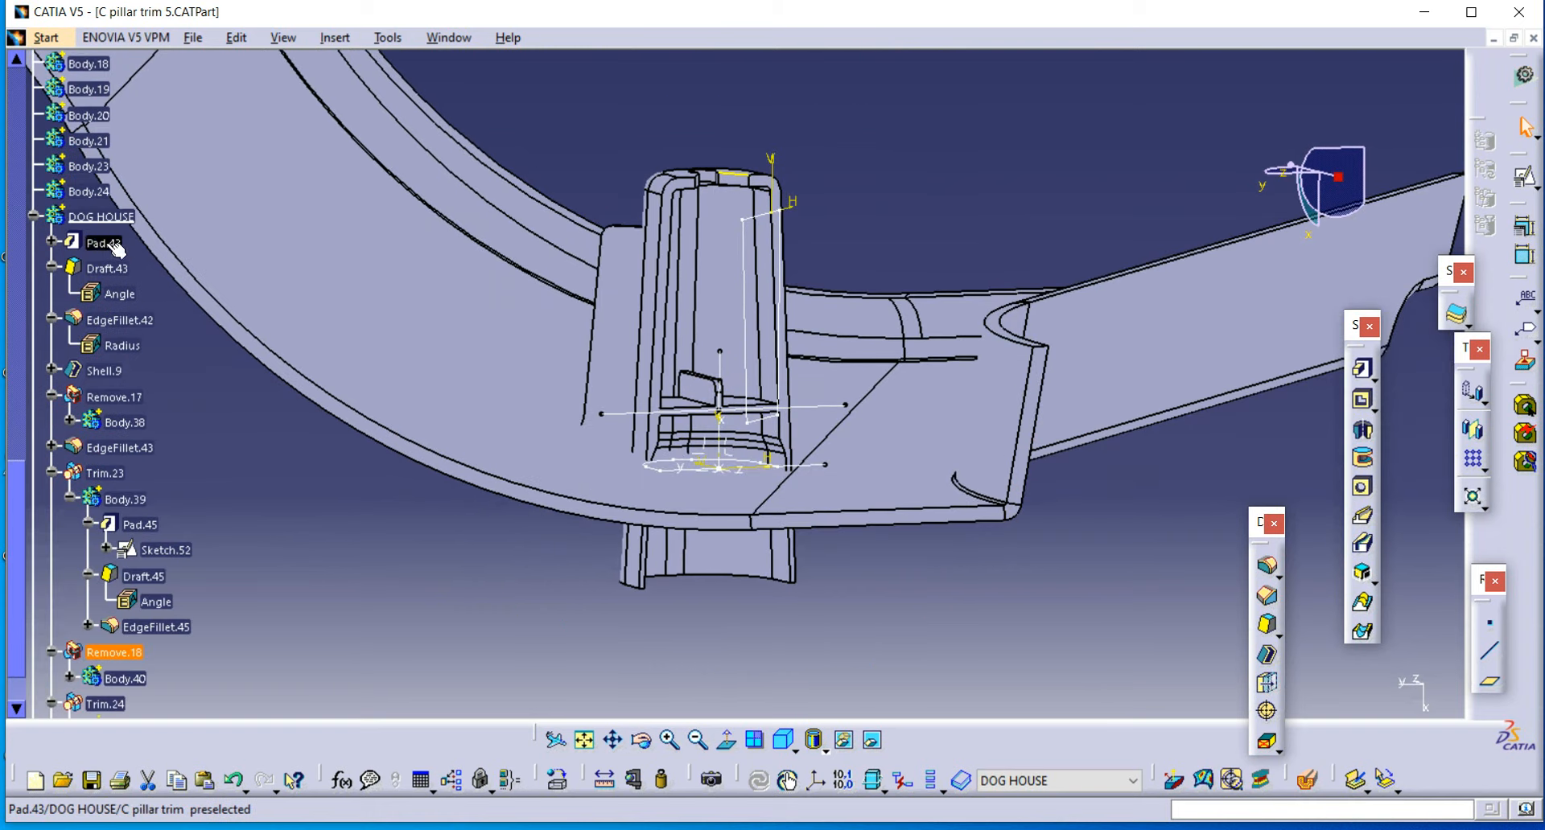
Step: Try to set the first limit length of Pad.43 in the DOG HOUSE body to 20 mm
{"action": "double_click", "coordinate": [103, 241]}
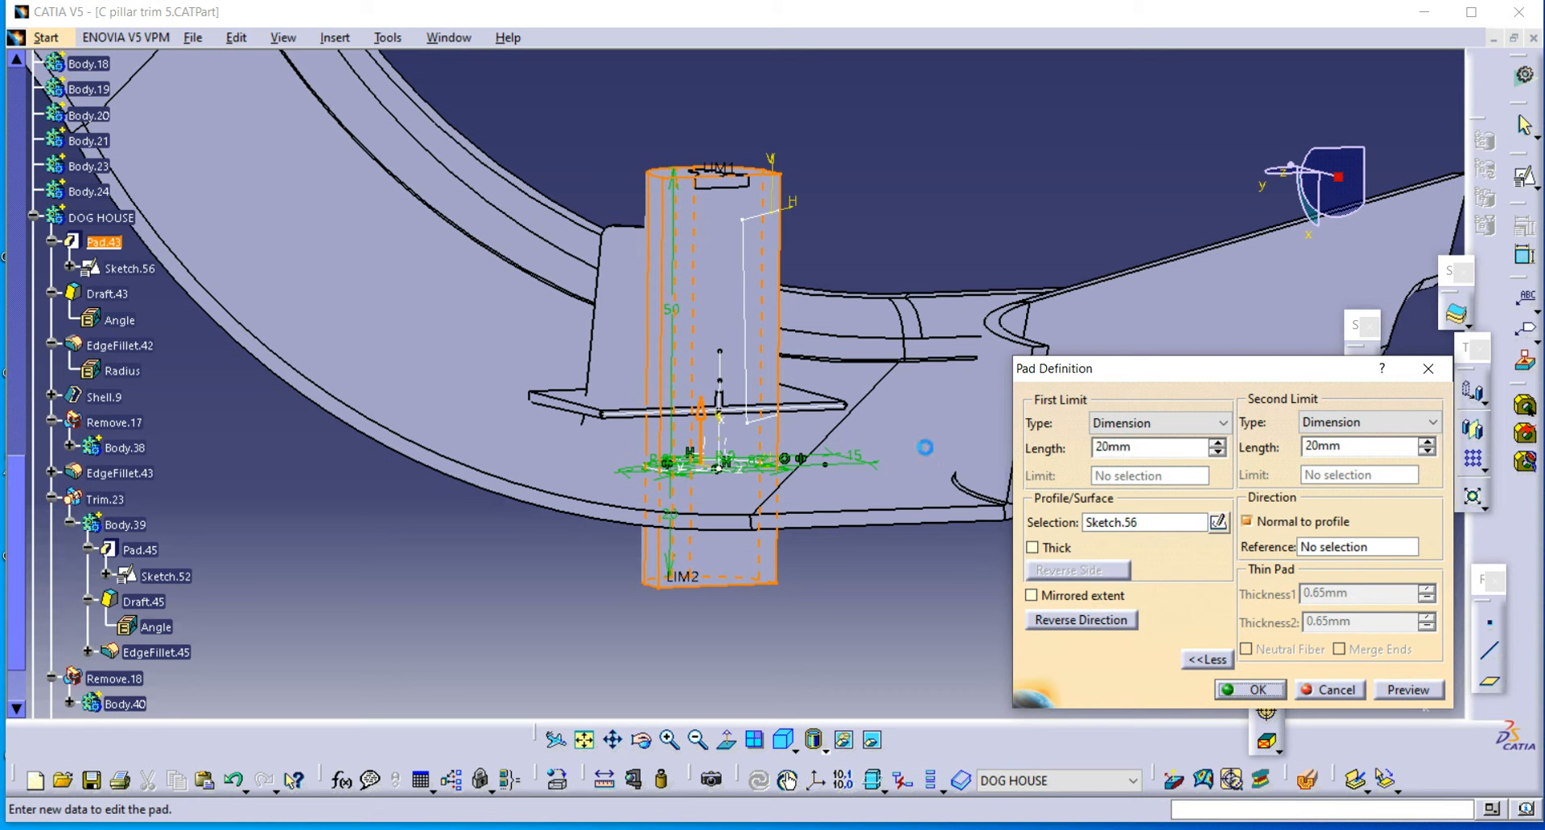
{"action": "type", "text": "20"}
{"action": "key", "text": "Return"}
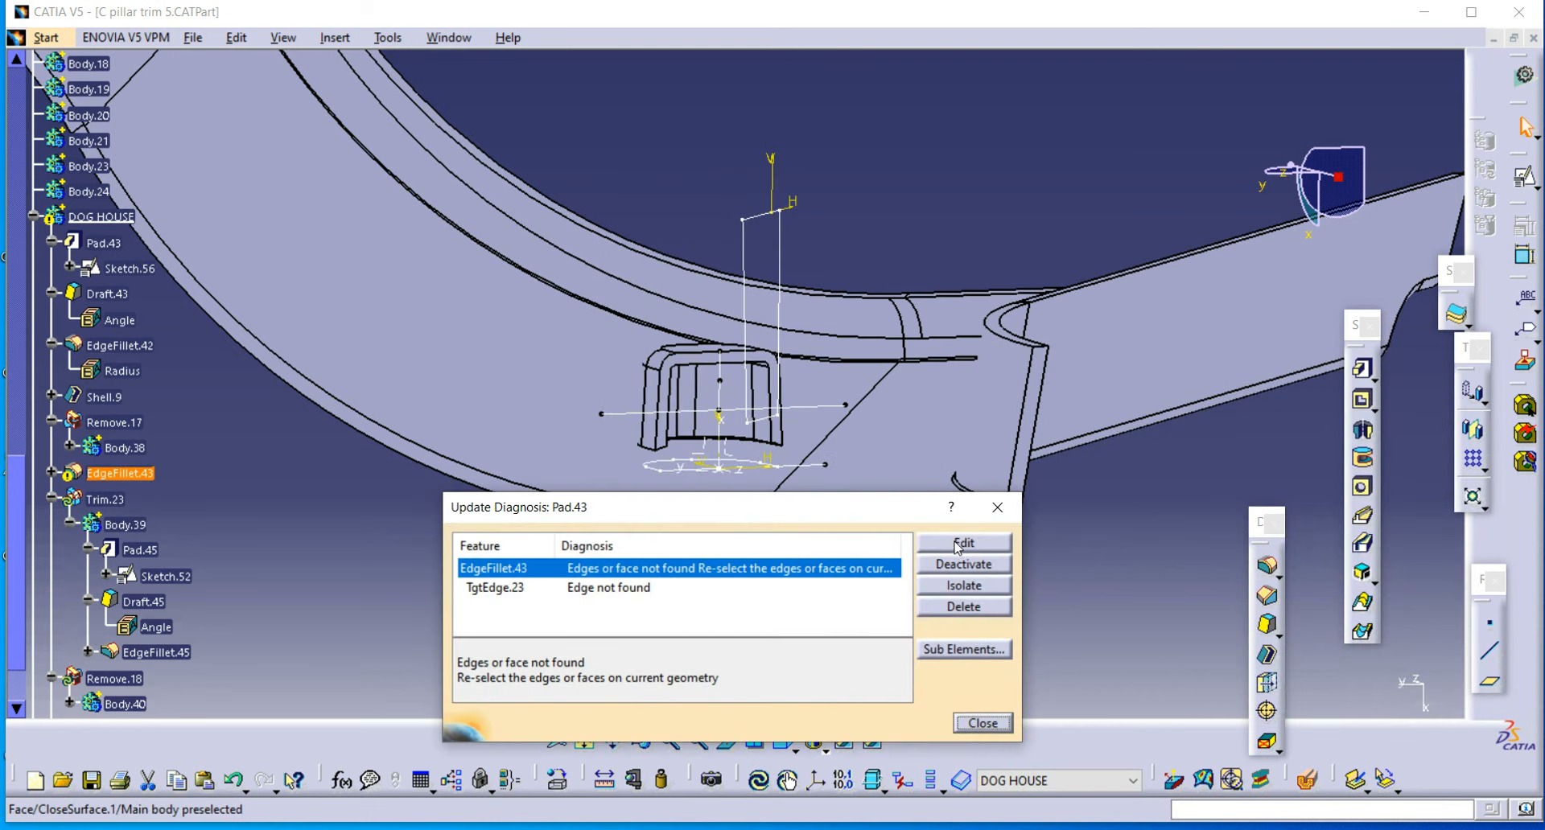
{"action": "left_click", "coordinate": [998, 508]}
{"action": "middle_click_drag", "start_coordinate": [785, 533], "coordinate": [656, 534]}
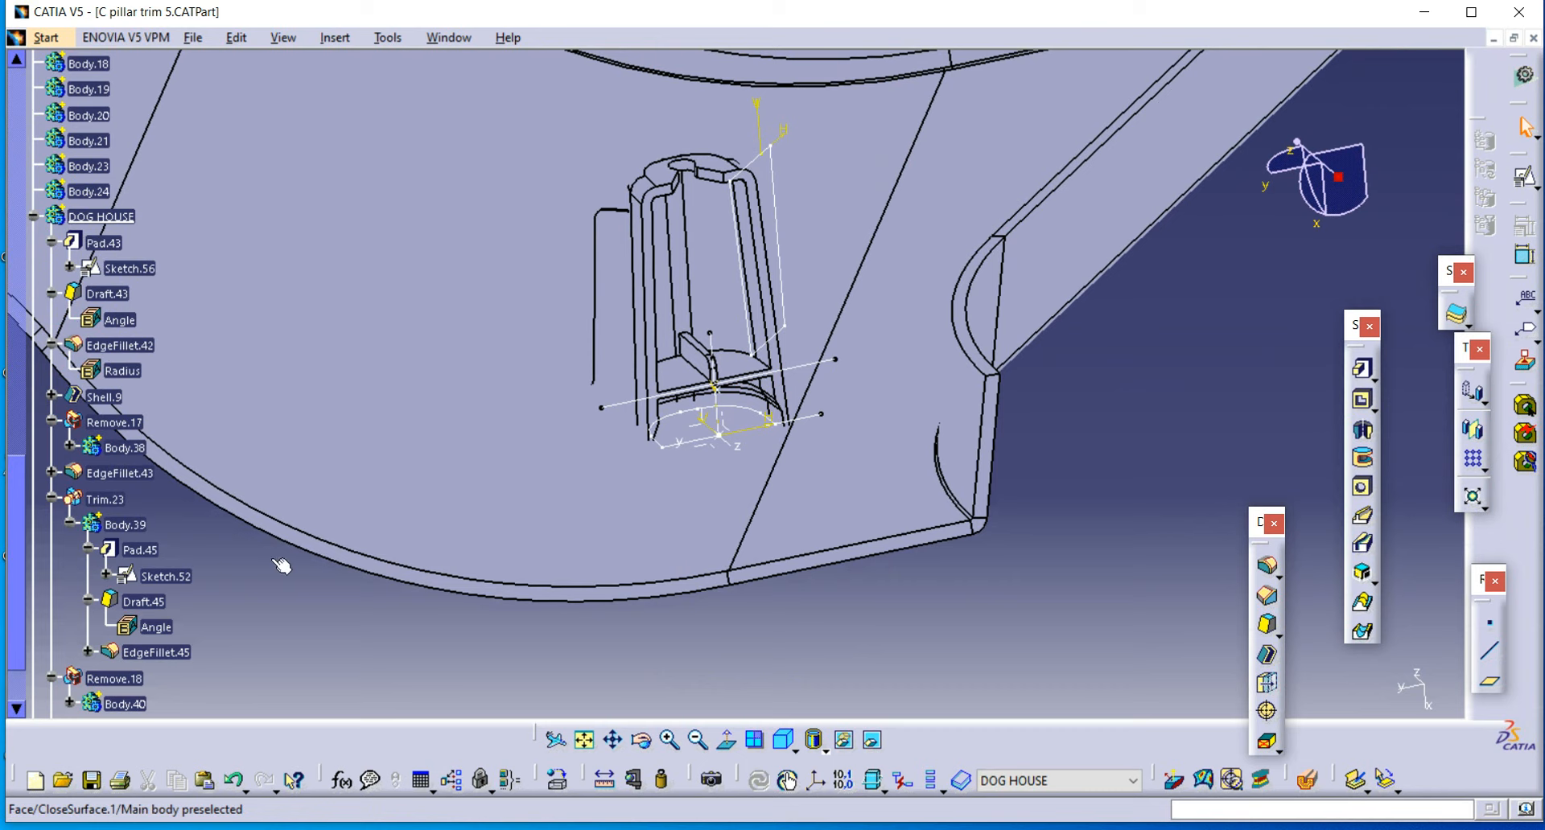
{"action": "middle_click_drag", "start_coordinate": [760, 422], "coordinate": [749, 672]}
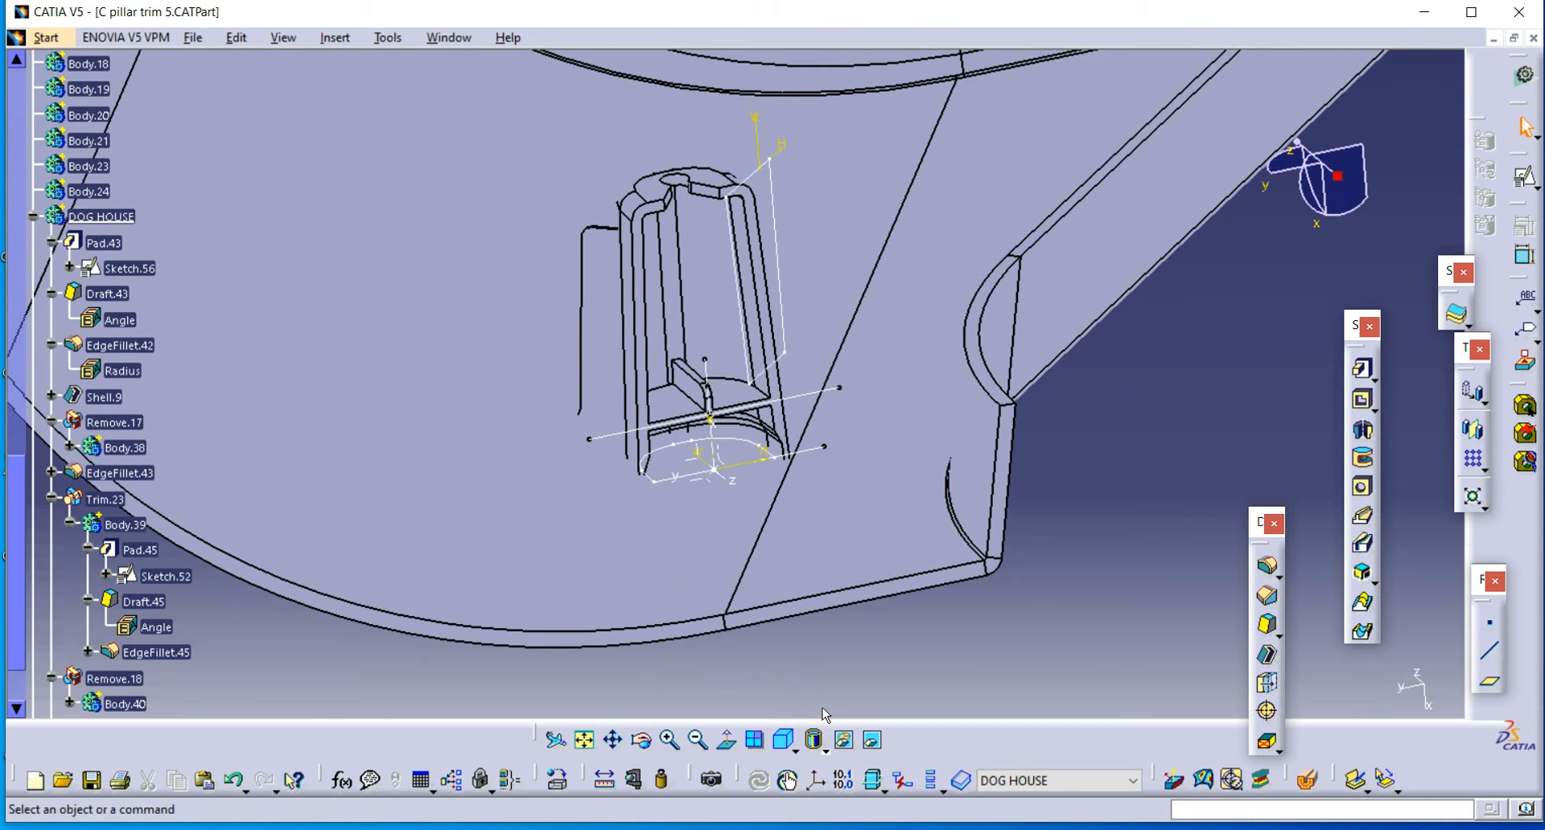
Step: Bring the hidden offset plane at the dog house's top back into the visible space
{"action": "left_click", "coordinate": [874, 742]}
{"action": "left_click", "coordinate": [694, 247]}
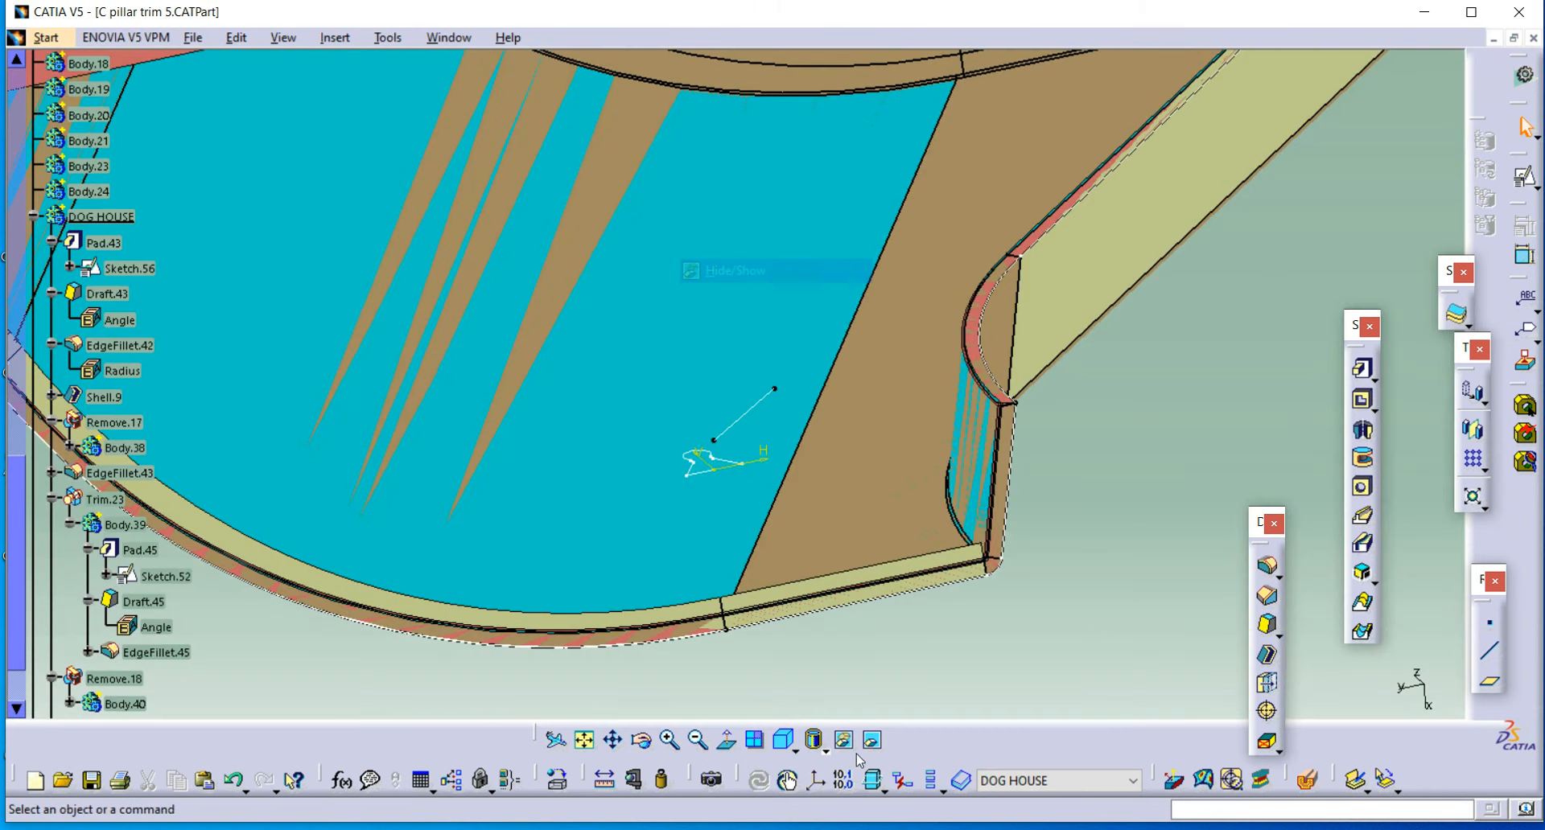
{"action": "middle_click_drag", "start_coordinate": [707, 451], "coordinate": [707, 492]}
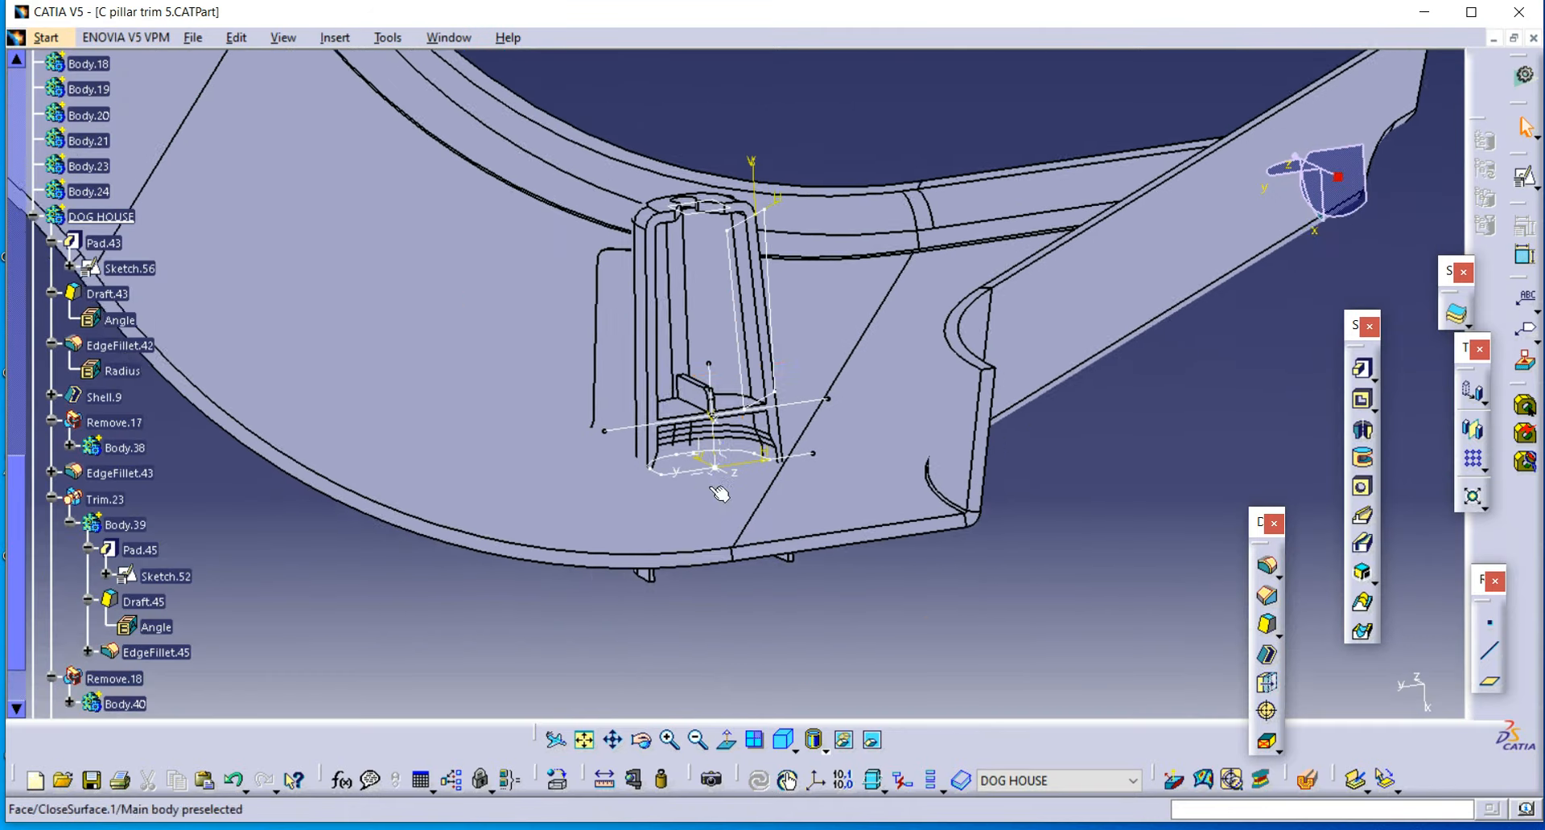
Step: Set the offset of the plane at the dog house's top to 20 mm from Axis System.18's YZ plane
{"action": "left_click", "coordinate": [711, 229]}
{"action": "left_click", "coordinate": [1489, 681]}
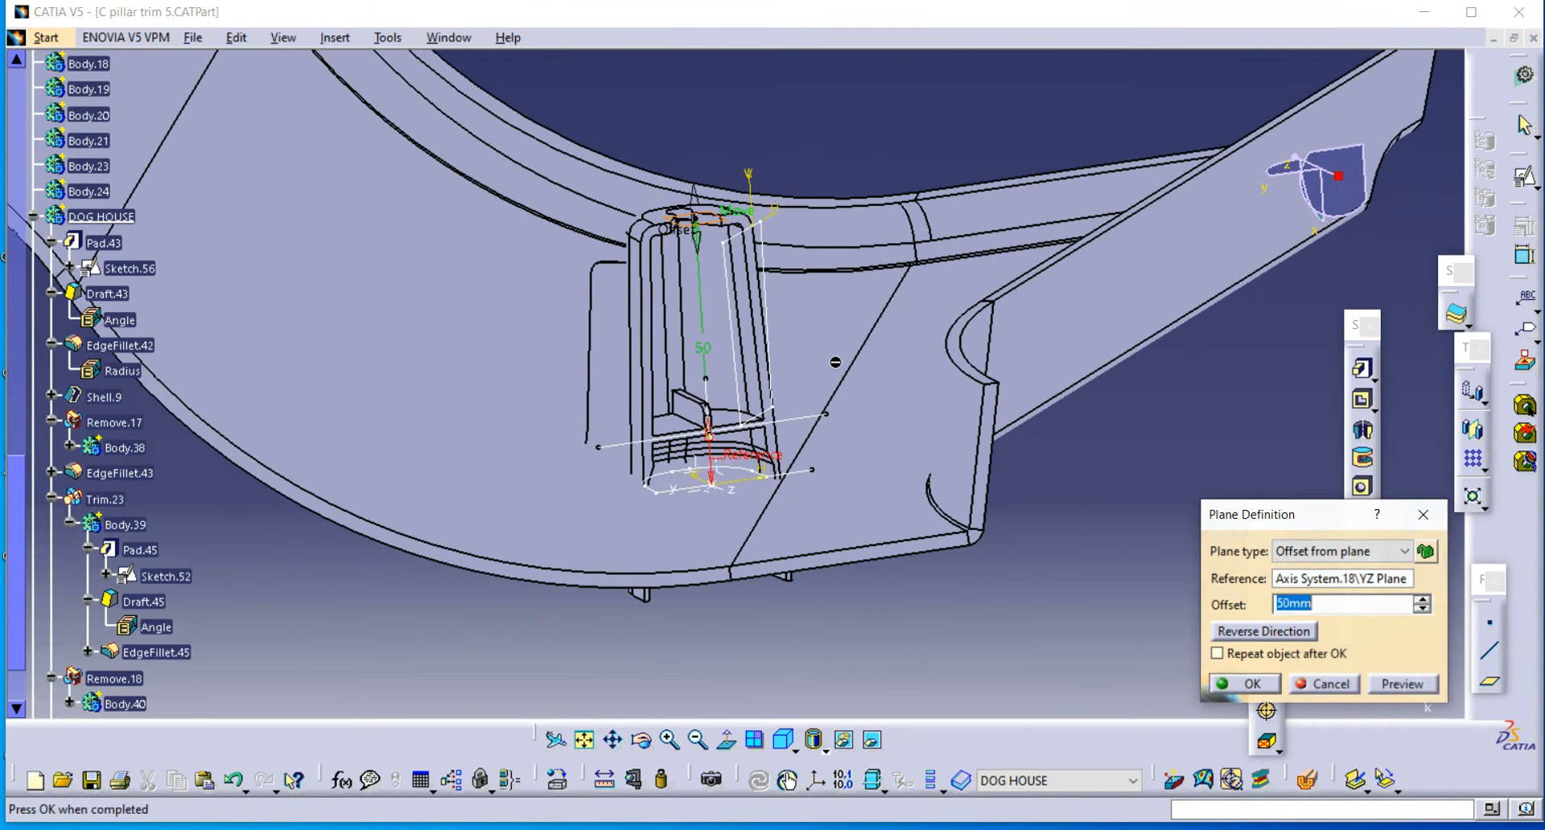
{"action": "type", "text": "20"}
{"action": "key", "text": "Return"}
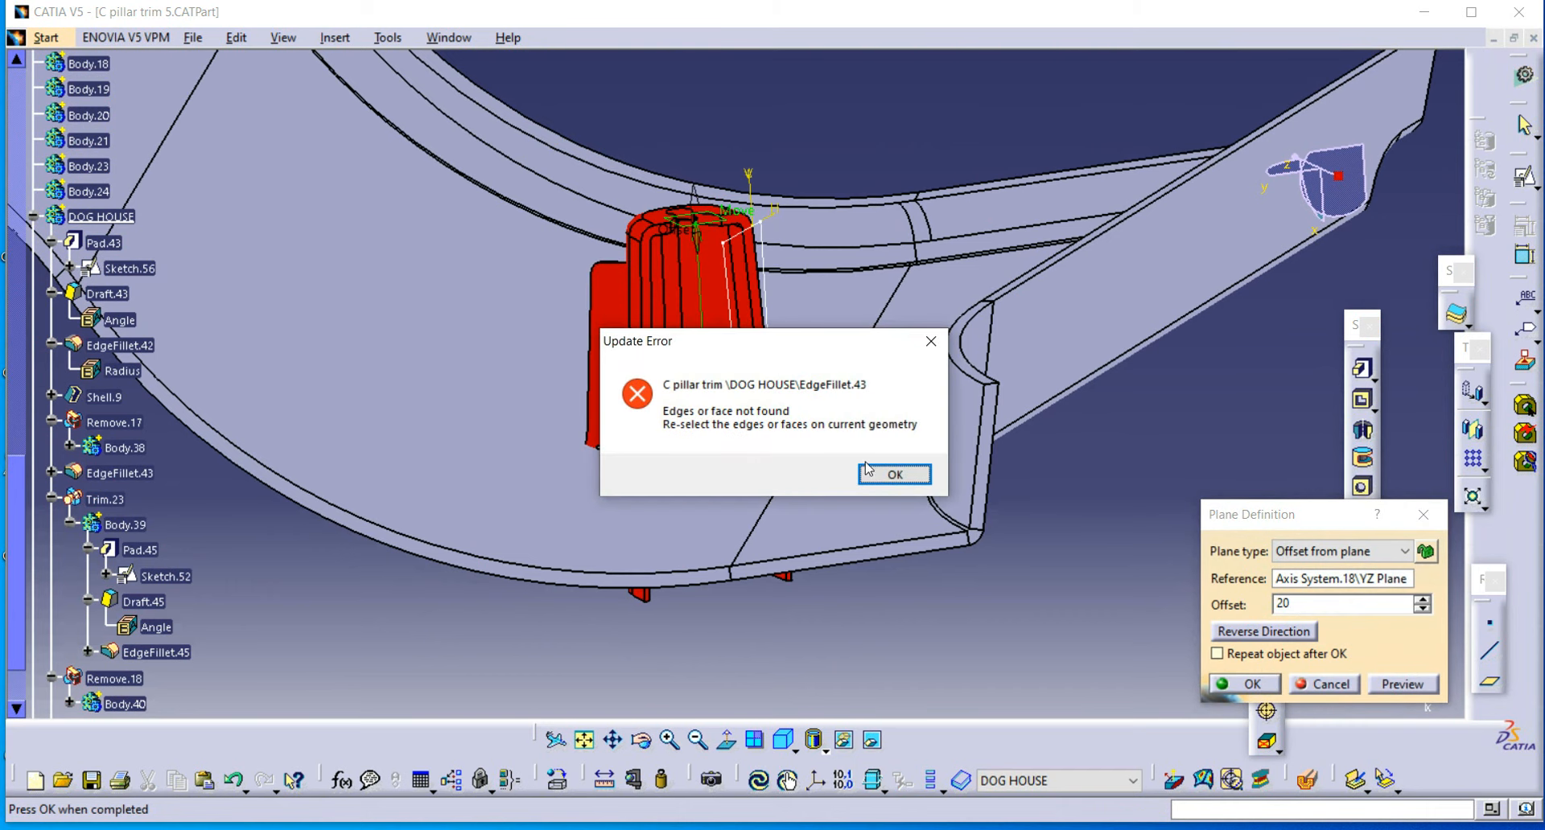
{"action": "left_click", "coordinate": [895, 476]}
{"action": "left_click", "coordinate": [1245, 684]}
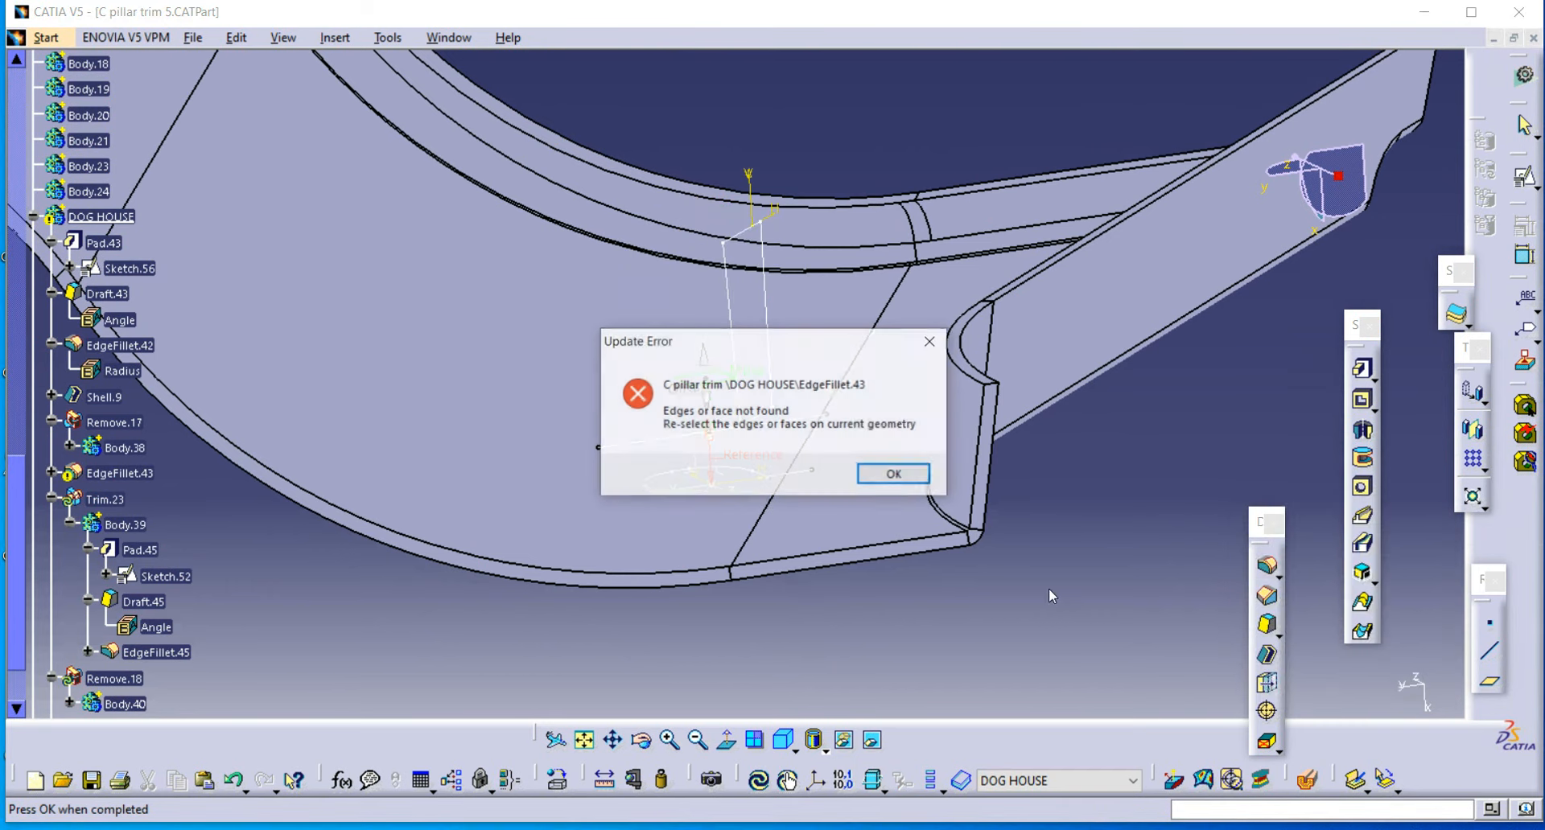
Step: Deactivate EdgeFillet.43, whose edge is missing, to let the dog house update
{"action": "left_click", "coordinate": [904, 475]}
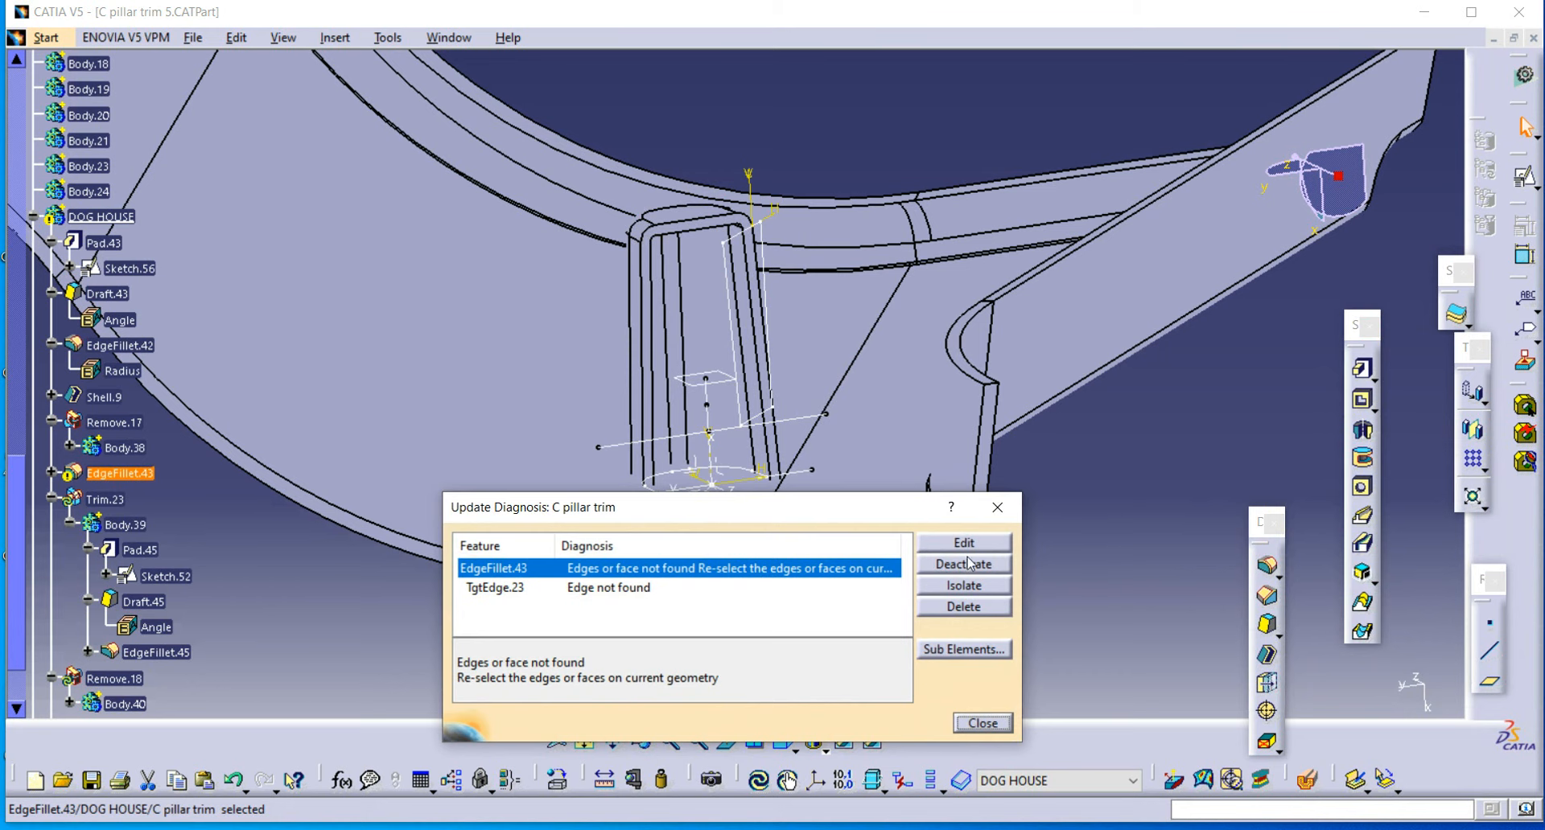
{"action": "left_click", "coordinate": [966, 565]}
{"action": "middle_click_drag", "start_coordinate": [831, 586], "coordinate": [830, 420]}
Step: Set the first limit length of Pad.43 in the DOG HOUSE body to 20 mm
{"action": "right_click", "coordinate": [674, 95]}
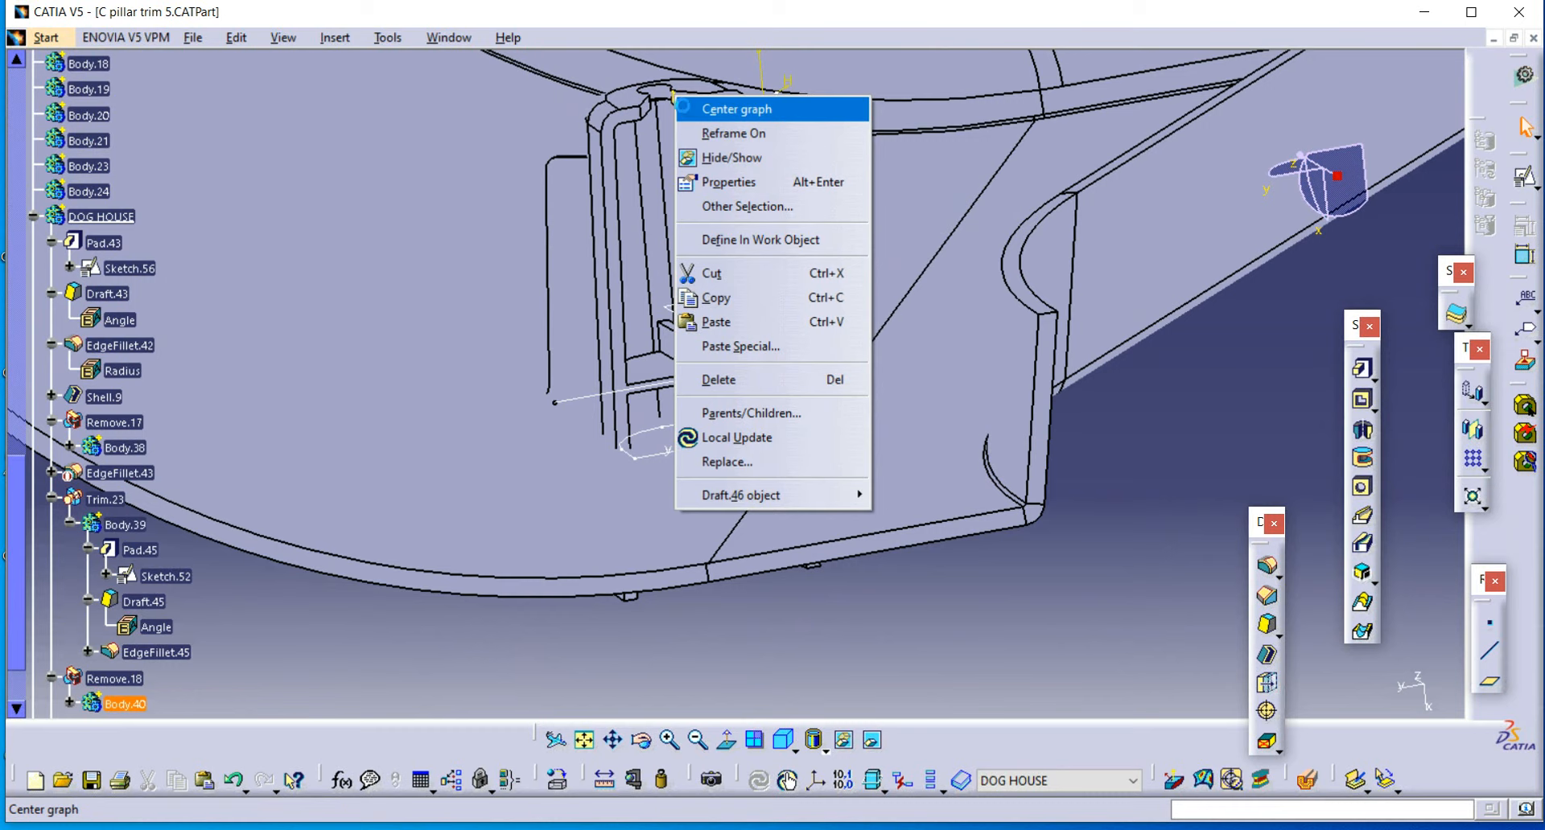
{"action": "left_click", "coordinate": [686, 108]}
{"action": "middle_click_drag", "start_coordinate": [787, 219], "coordinate": [682, 253]}
{"action": "scroll", "coordinate": [681, 250], "scroll_direction": "down", "scroll_amount": 1}
{"action": "right_click", "coordinate": [678, 181]}
{"action": "left_click", "coordinate": [702, 190]}
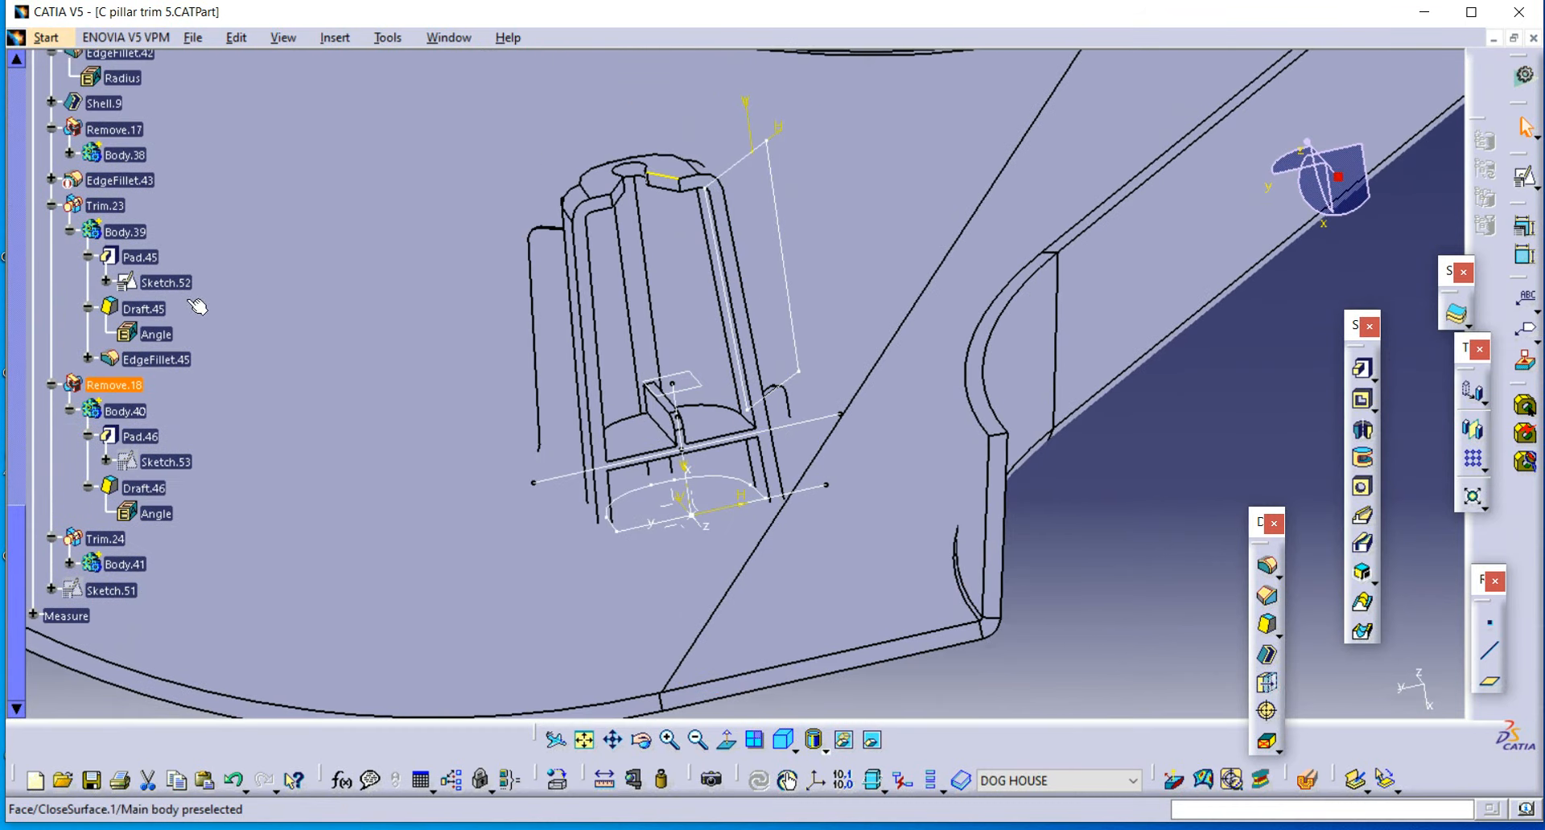
{"action": "scroll", "coordinate": [133, 386], "scroll_direction": "up", "scroll_amount": 6}
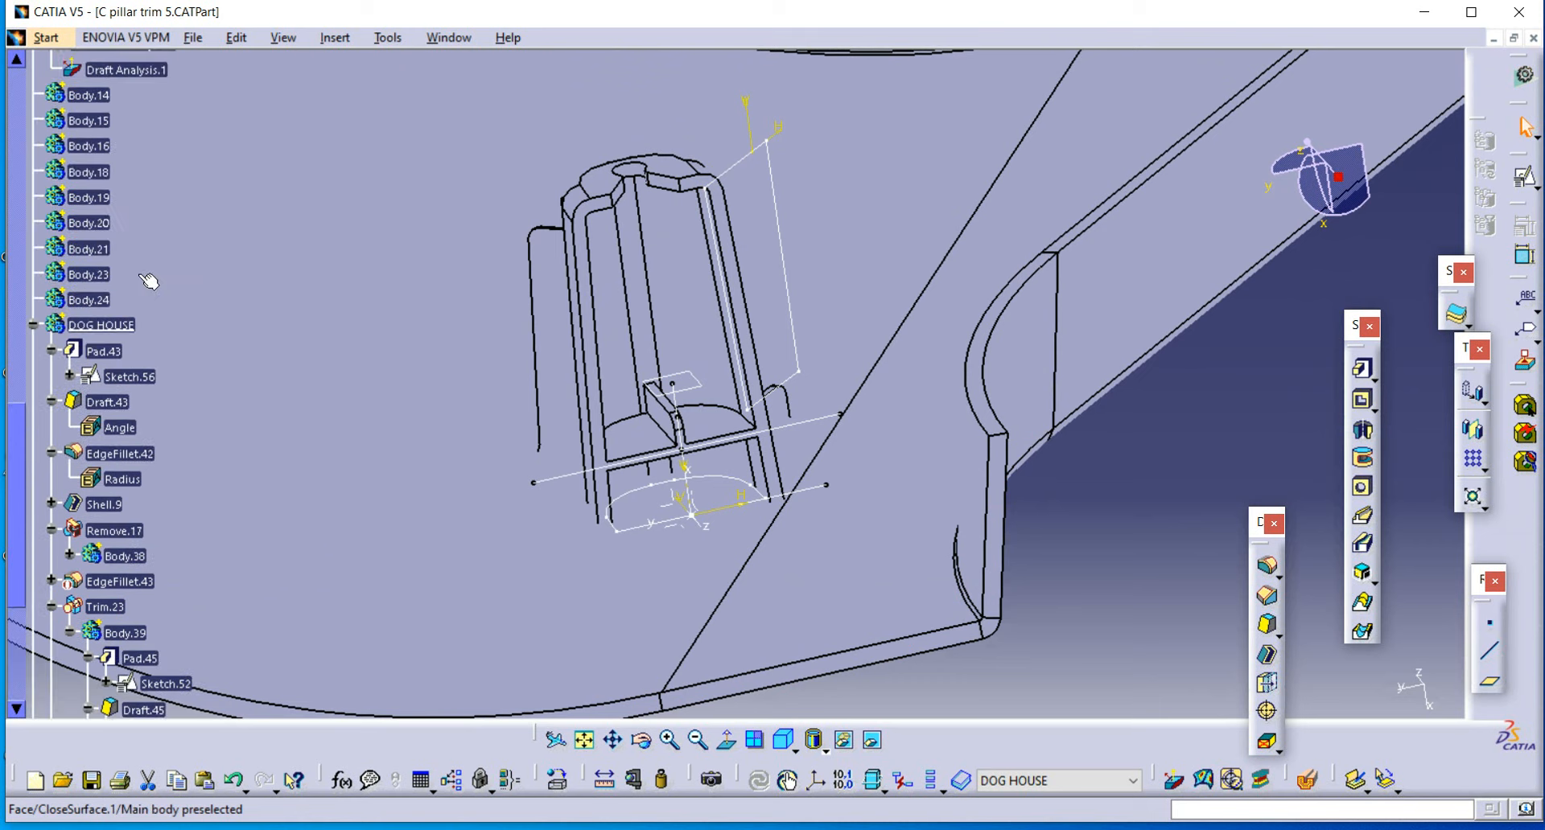
{"action": "double_click", "coordinate": [101, 352]}
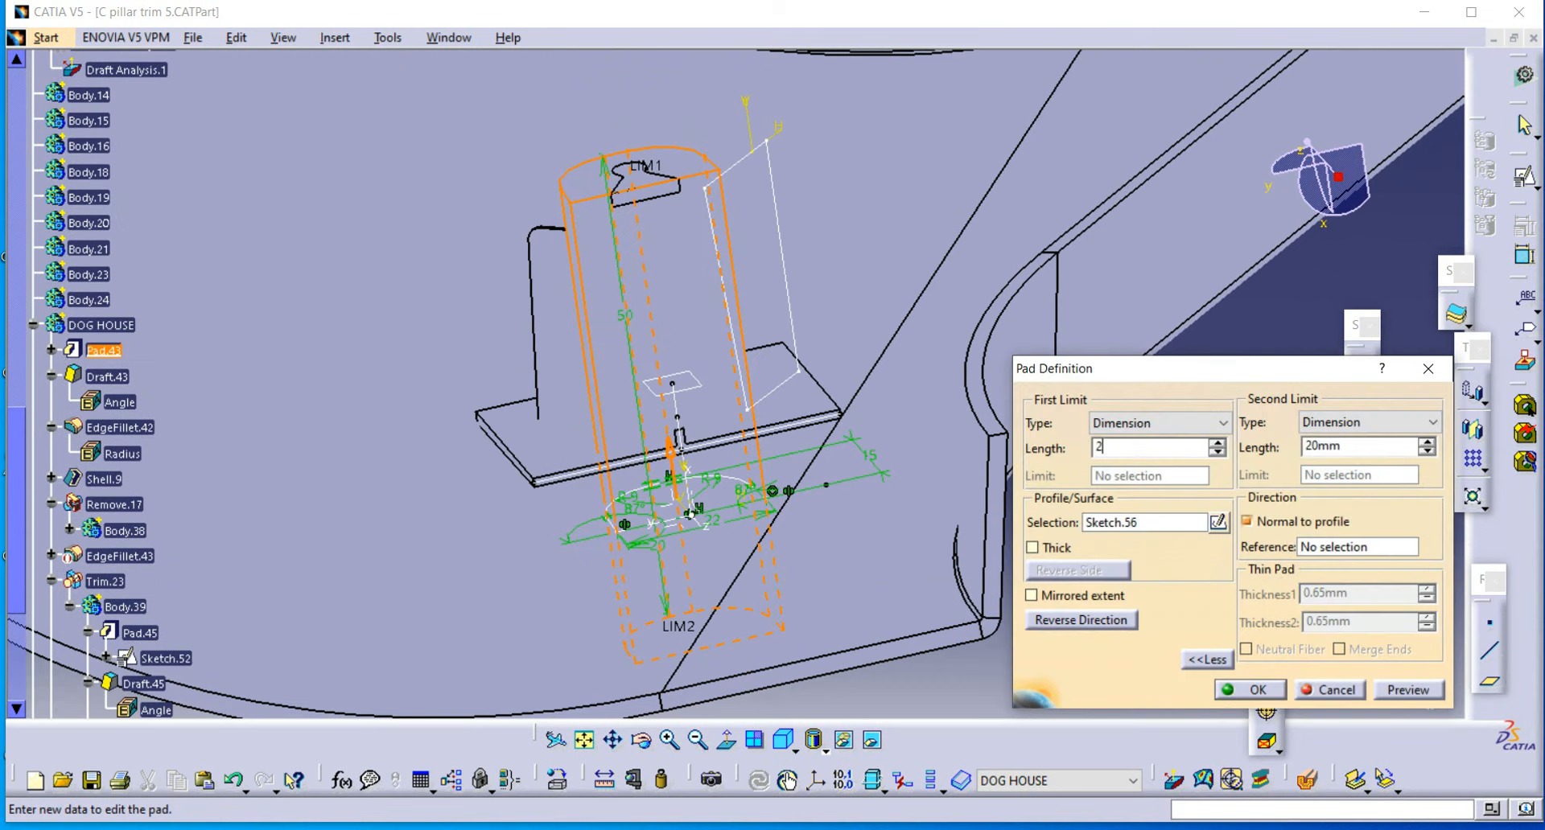
{"action": "left_click", "coordinate": [938, 524]}
{"action": "mouse_move", "coordinate": [761, 336]}
{"action": "middle_mouse_down"}
{"action": "mouse_move", "coordinate": [933, 519]}
{"action": "mouse_move", "coordinate": [813, 419]}
{"action": "mouse_move", "coordinate": [756, 346]}
{"action": "middle_mouse_up"}
{"action": "middle_click_drag", "start_coordinate": [724, 447], "coordinate": [375, 594]}
Step: Remove the missing edge from EdgeFillet.43 and select the current inner edge near the dog house's base instead
{"action": "scroll", "coordinate": [374, 593], "scroll_direction": "down", "scroll_amount": 5}
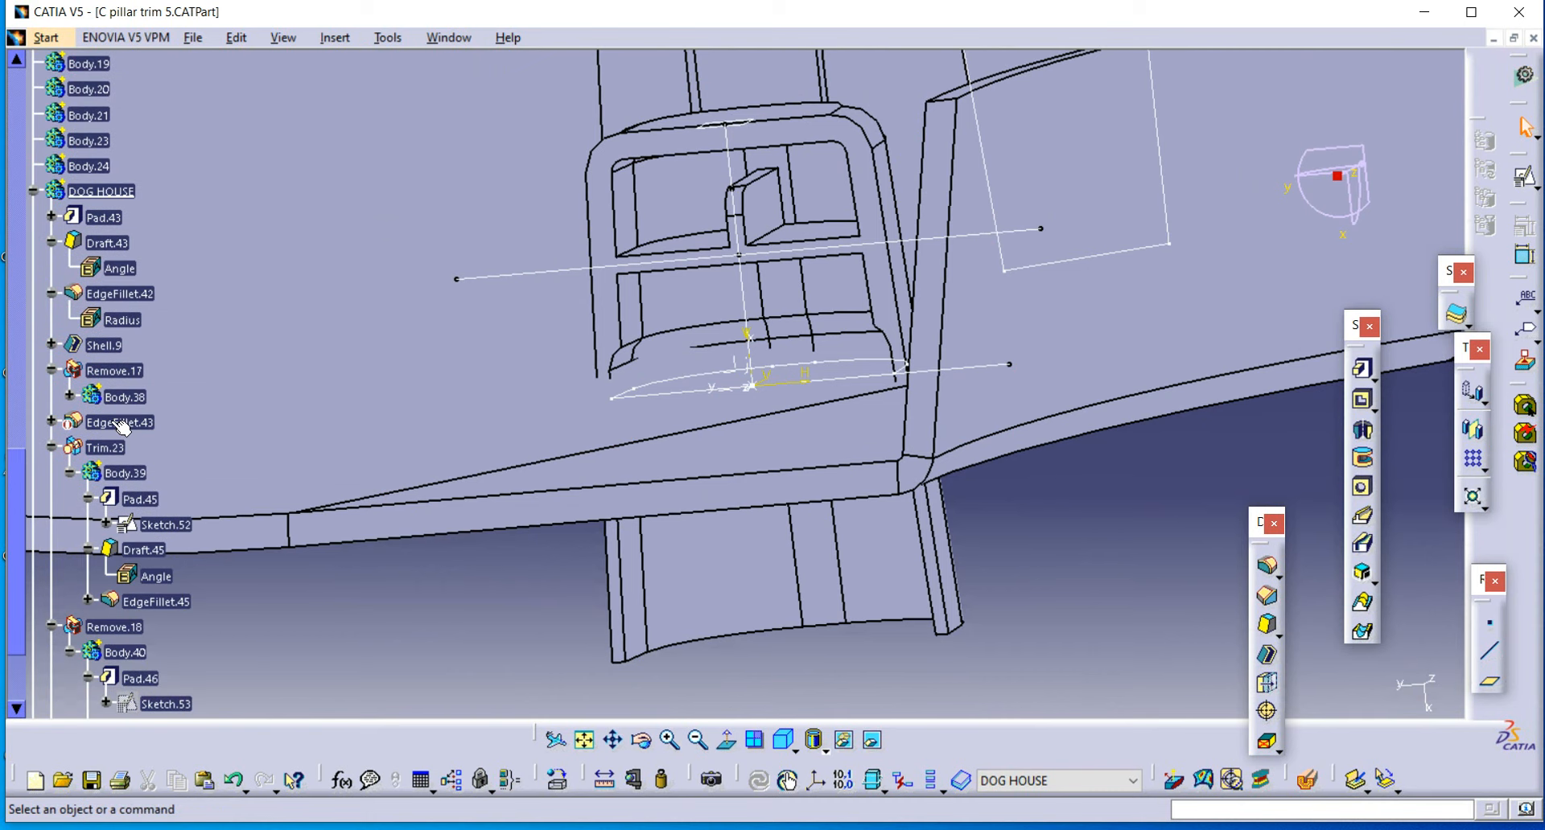
{"action": "double_click", "coordinate": [121, 423]}
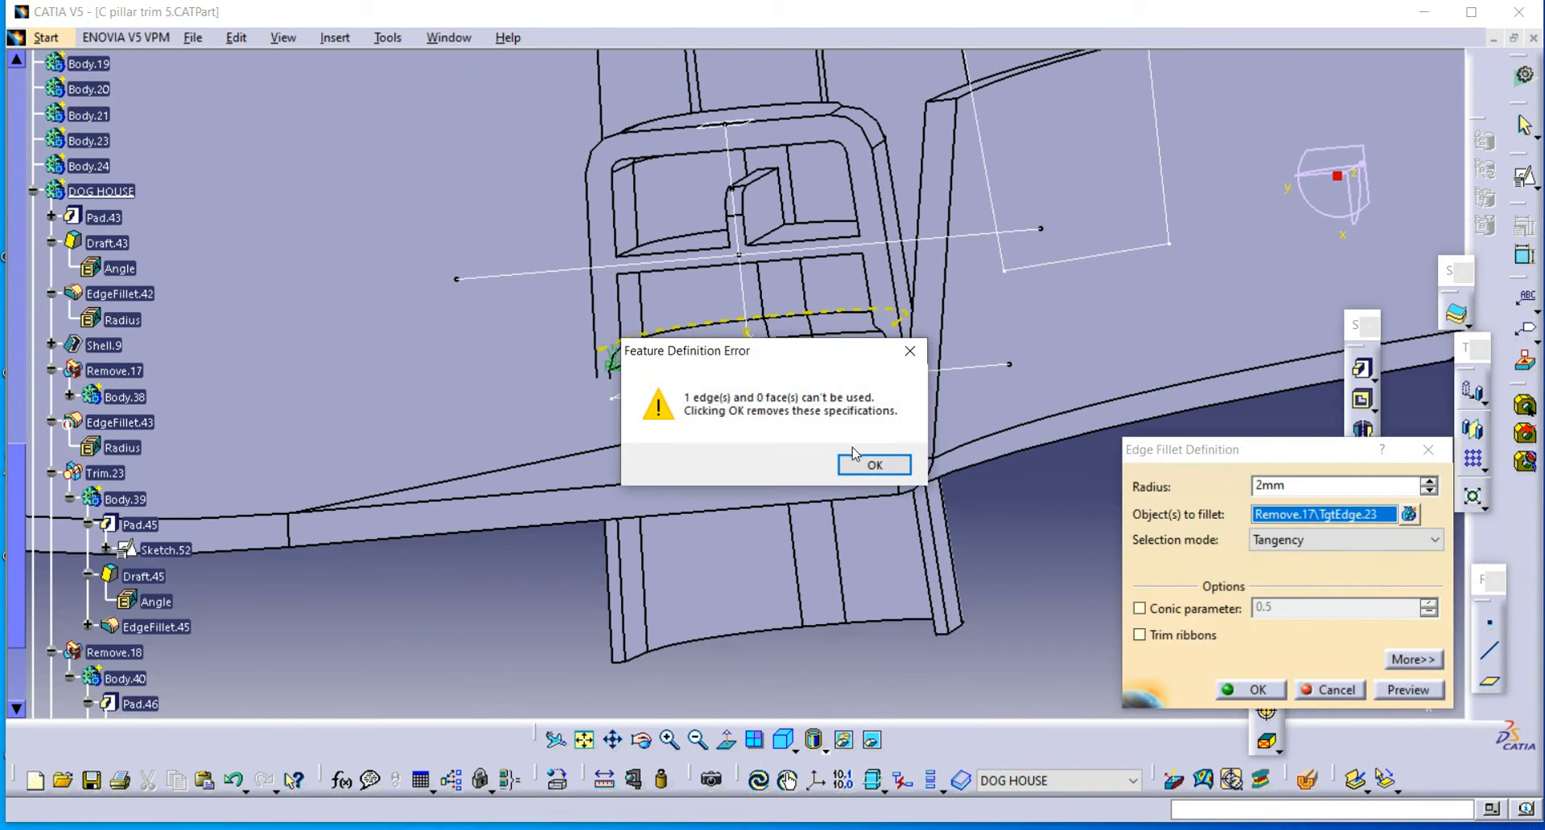
{"action": "left_click", "coordinate": [856, 464]}
{"action": "middle_click_drag", "start_coordinate": [693, 392], "coordinate": [799, 314]}
{"action": "left_click", "coordinate": [535, 330]}
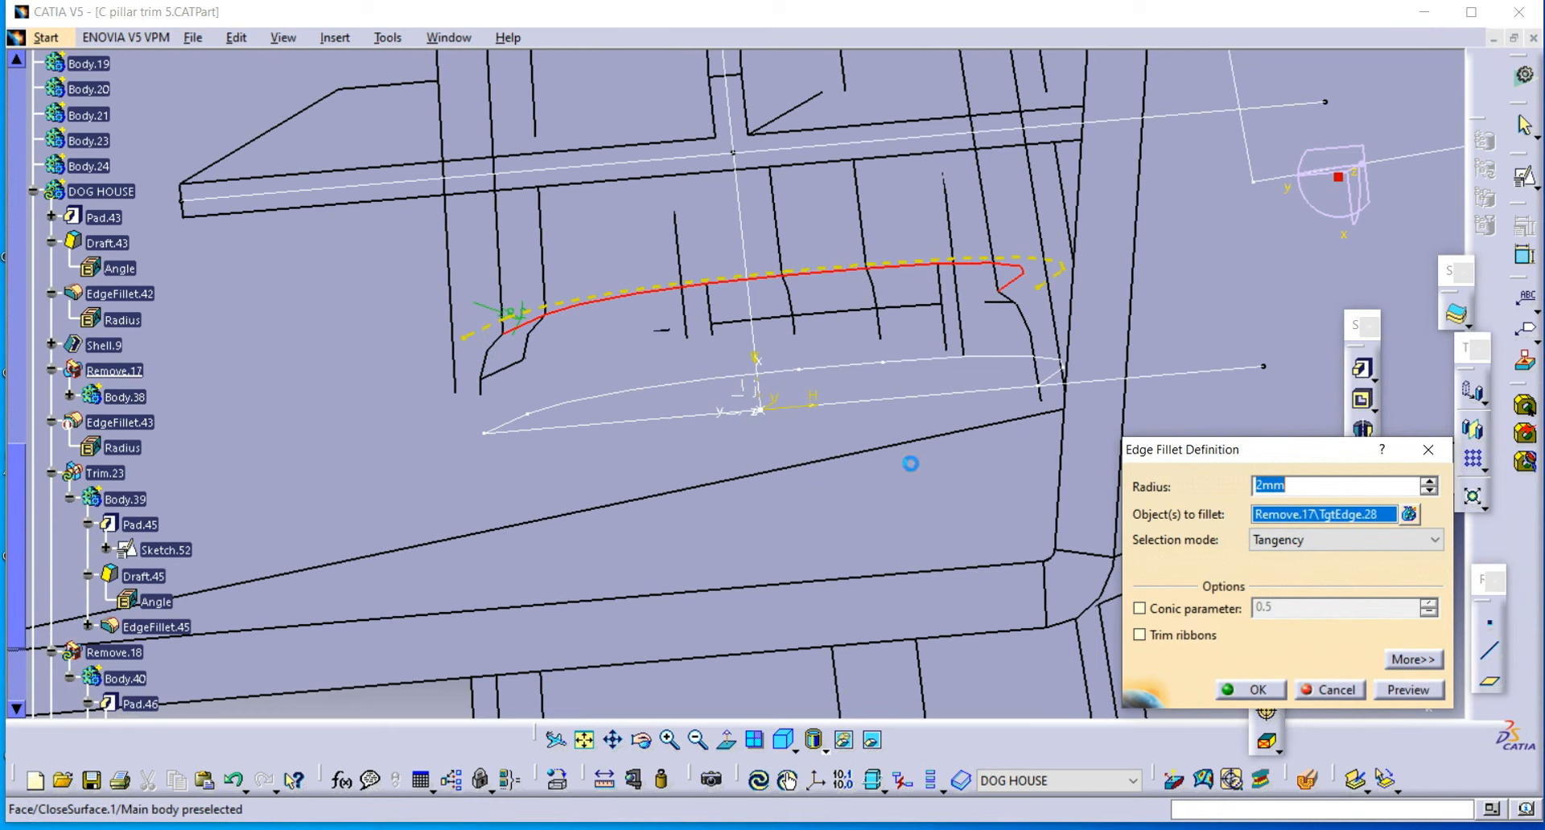
{"action": "left_click", "coordinate": [1266, 698]}
{"action": "middle_click_drag", "start_coordinate": [852, 399], "coordinate": [803, 524]}
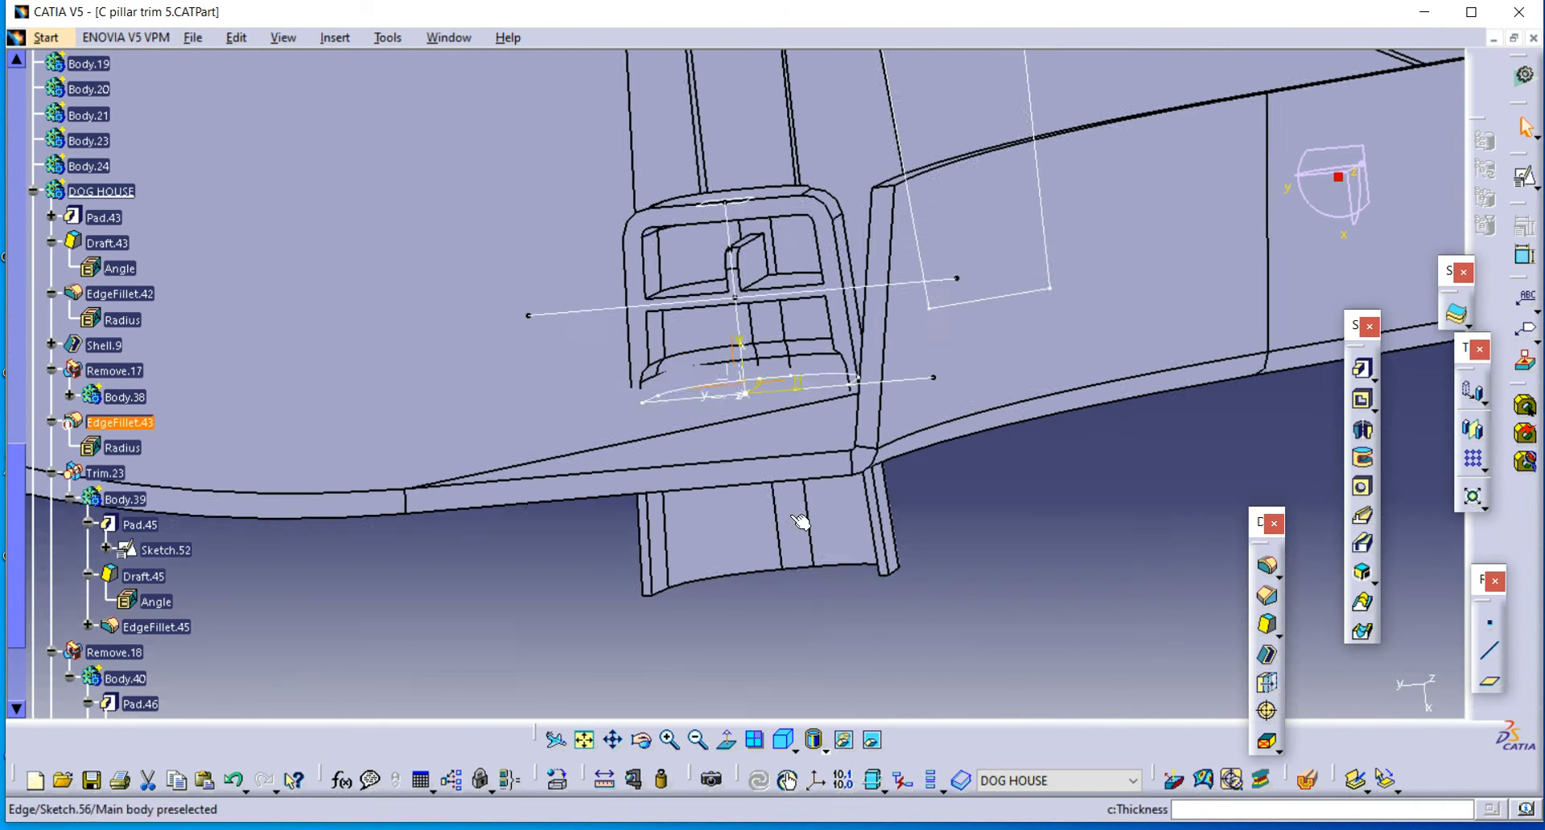
Step: Reactivate EdgeFillet.43 in the DOG HOUSE body
{"action": "scroll", "coordinate": [137, 370], "scroll_direction": "up", "scroll_amount": 1}
{"action": "right_click", "coordinate": [109, 489]}
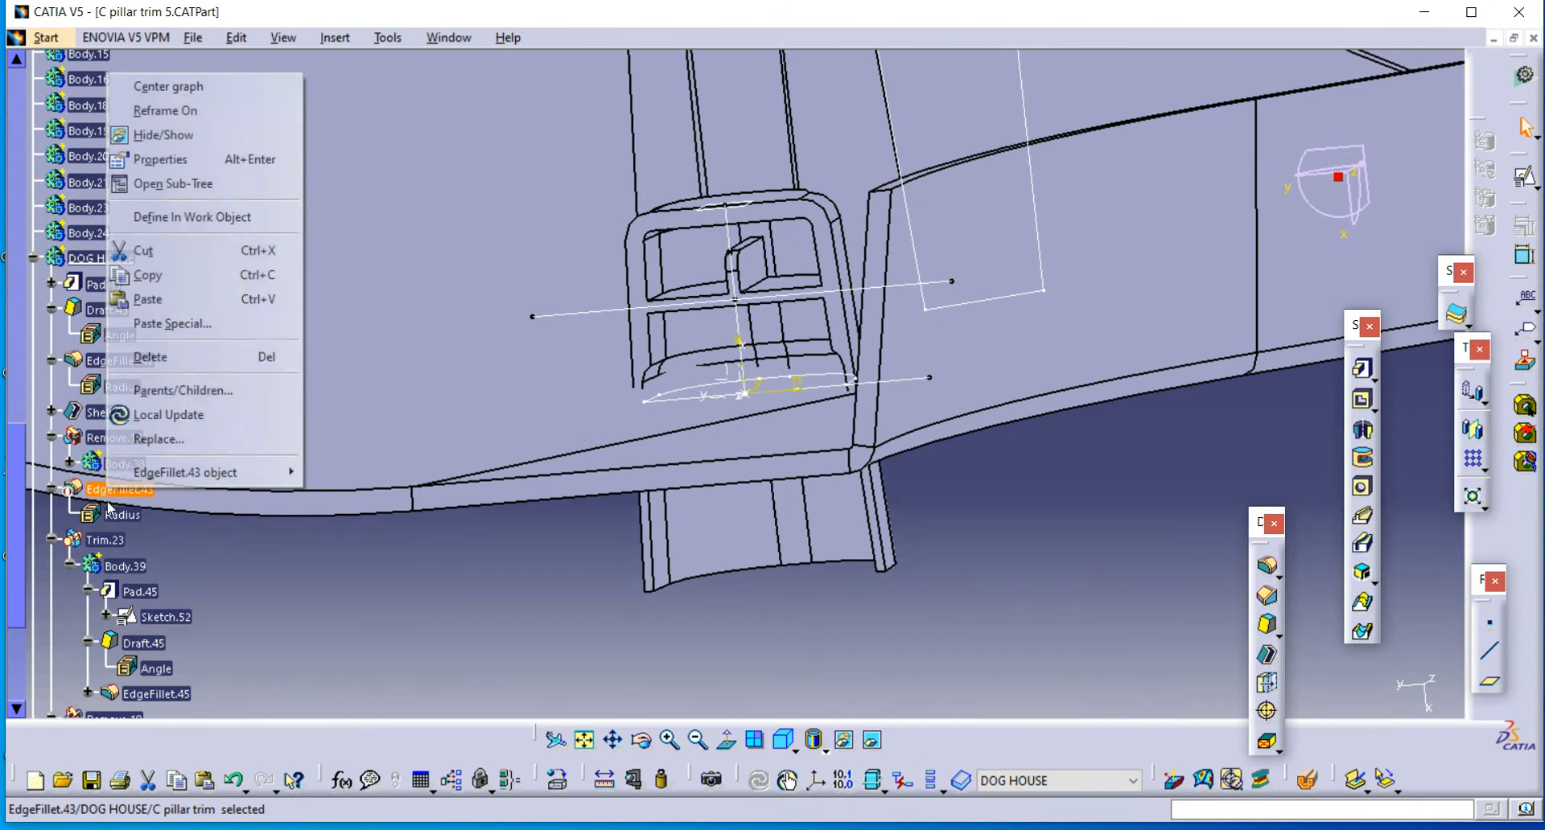
{"action": "mouse_move", "coordinate": [241, 472]}
{"action": "left_click", "coordinate": [395, 580]}
Step: Open the sketch of the side rib's pocket, set its 35 mm height to 15 mm and leave the sketch
{"action": "middle_click_drag", "start_coordinate": [664, 503], "coordinate": [869, 218]}
{"action": "double_click", "coordinate": [874, 125]}
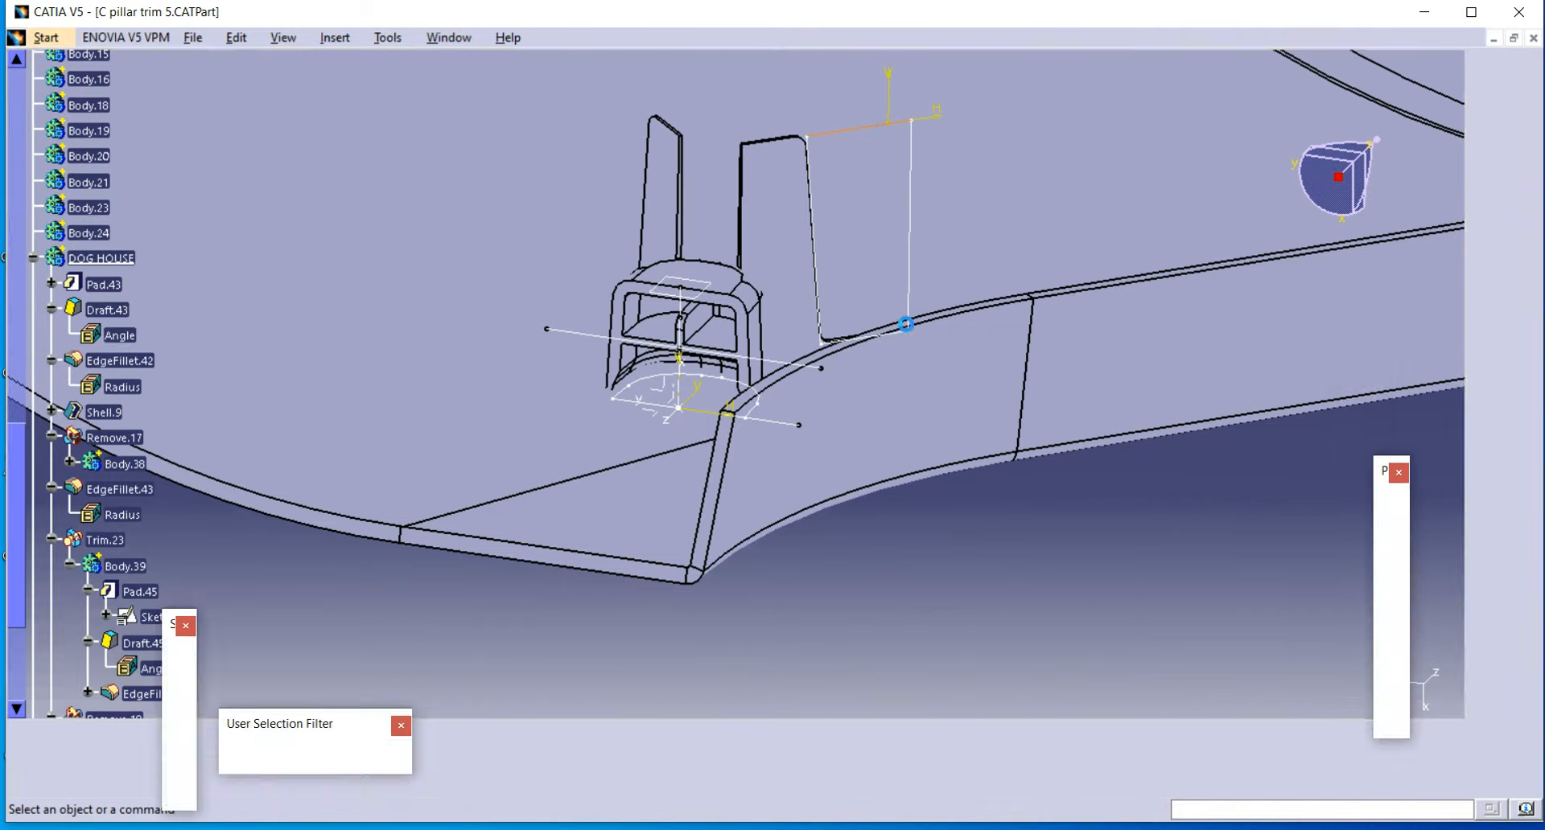
{"action": "mouse_move", "coordinate": [872, 370]}
{"action": "middle_mouse_down"}
{"action": "mouse_move", "coordinate": [679, 390]}
{"action": "mouse_move", "coordinate": [772, 354]}
{"action": "mouse_move", "coordinate": [796, 486]}
{"action": "mouse_move", "coordinate": [841, 596]}
{"action": "mouse_move", "coordinate": [765, 667]}
{"action": "mouse_move", "coordinate": [869, 551]}
{"action": "middle_mouse_up"}
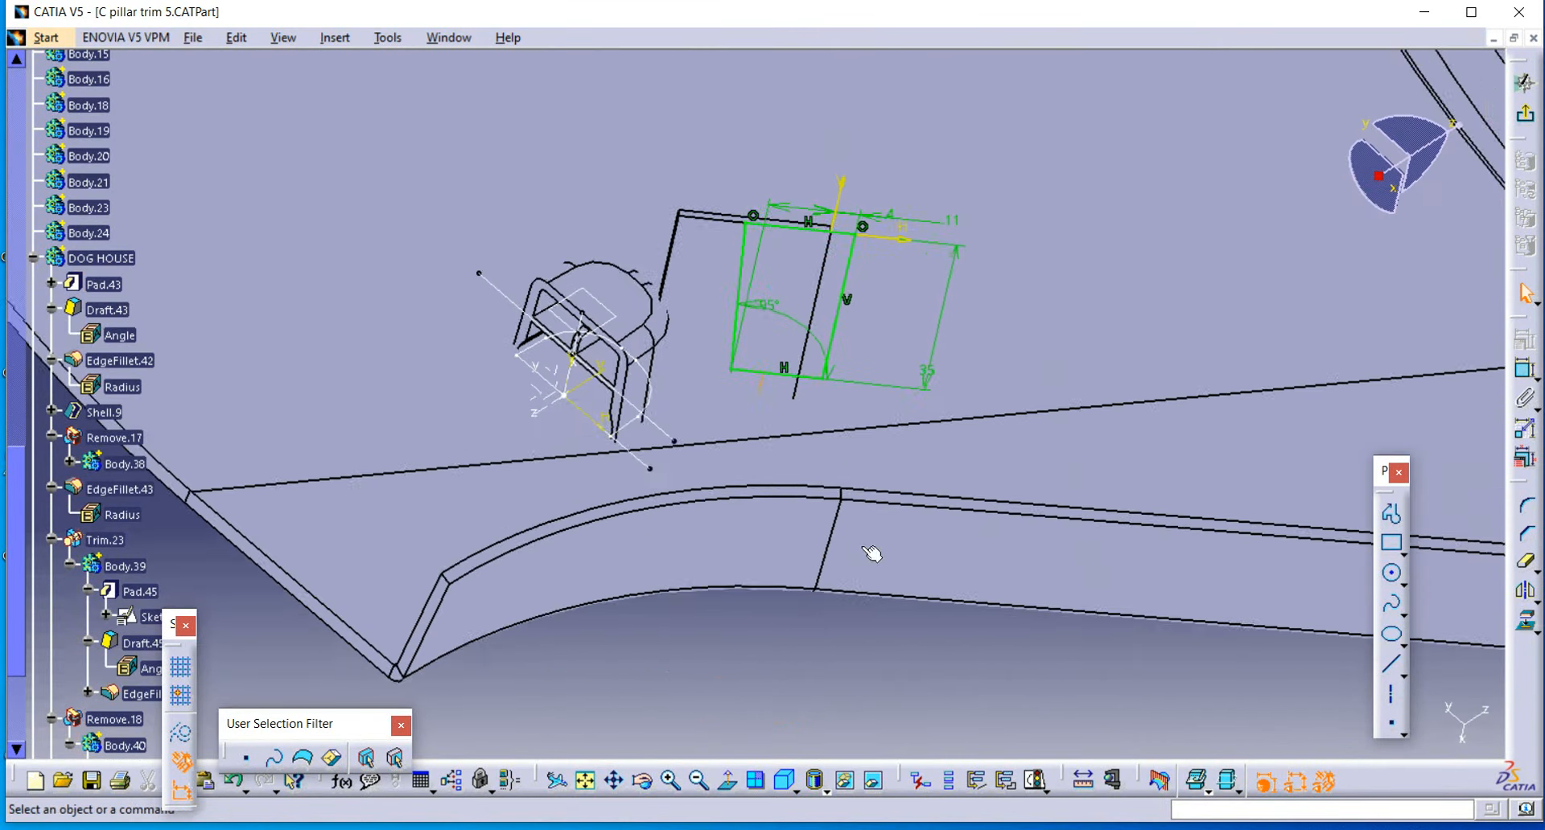
{"action": "double_click", "coordinate": [950, 358]}
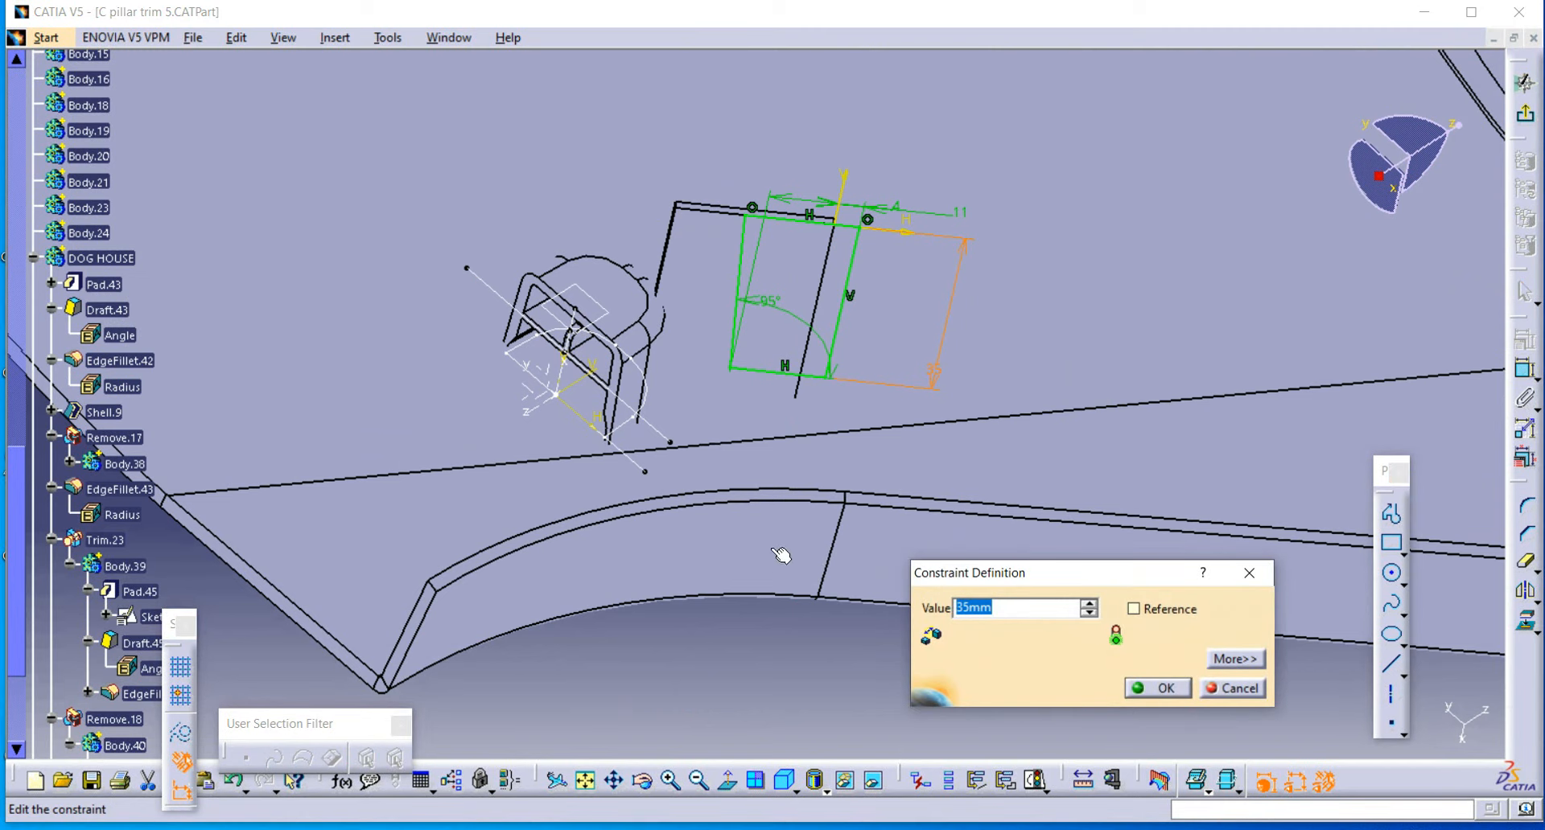
{"action": "type", "text": "15"}
{"action": "key", "text": "Return"}
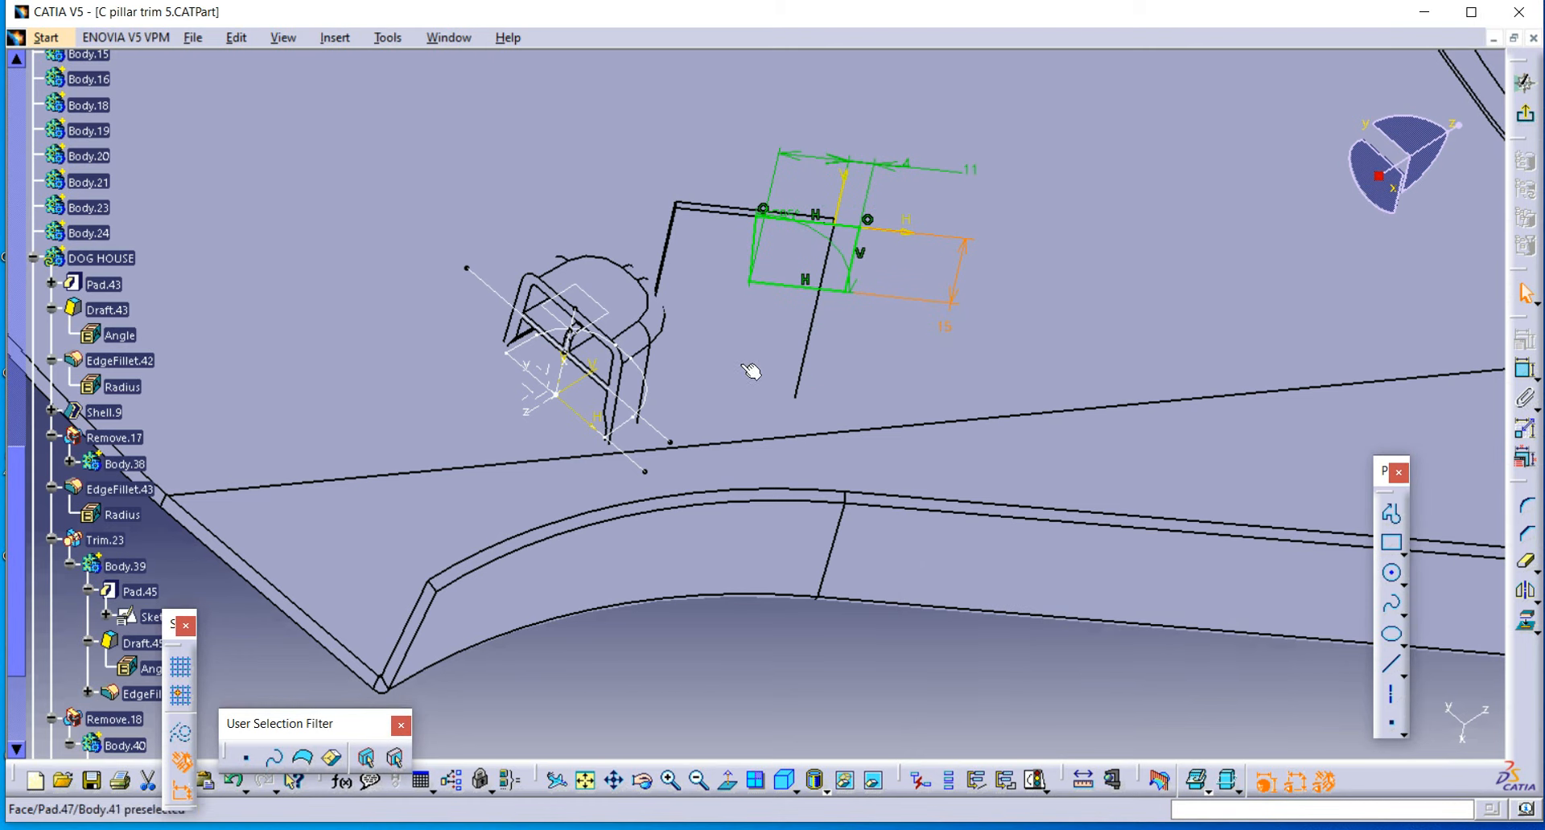
{"action": "middle_click_drag", "start_coordinate": [812, 445], "coordinate": [837, 390]}
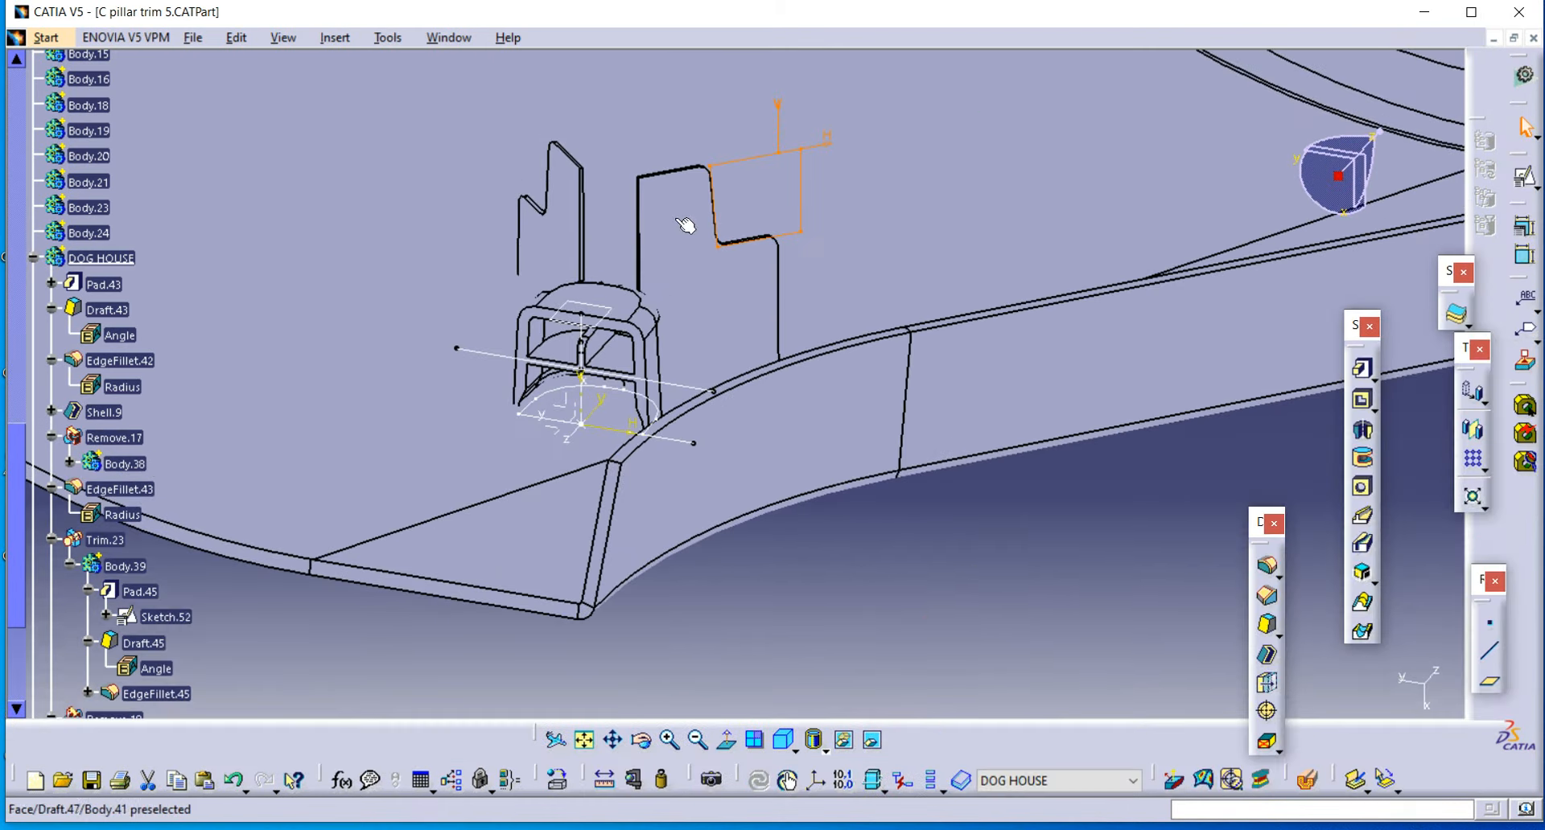
Step: Check Sketch.54 of the side rib in Body.41, leave it, and shorten Pad.47 to suit the lowered dog house
{"action": "right_click", "coordinate": [662, 206]}
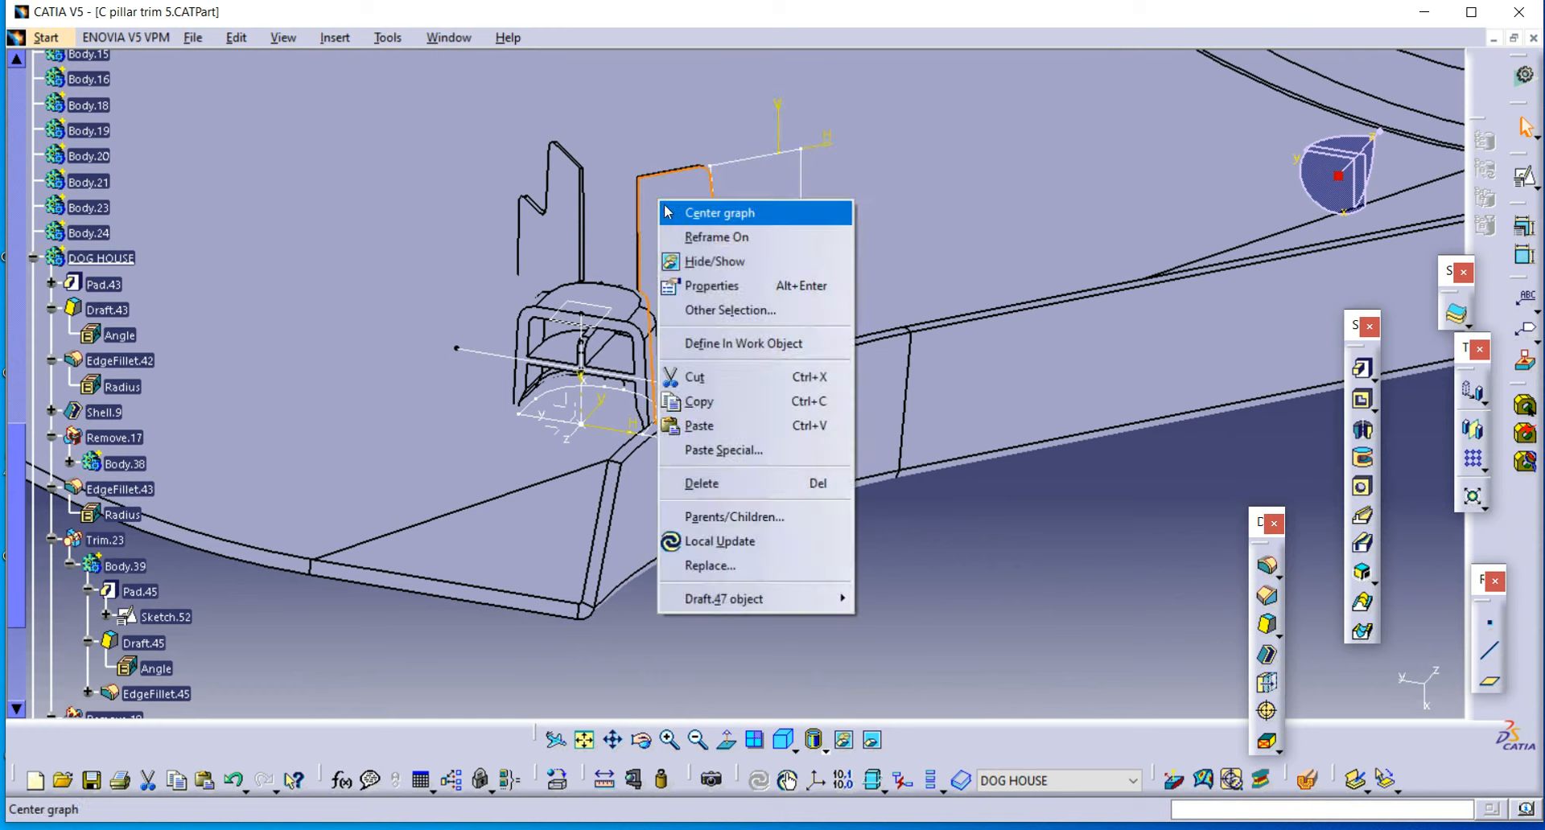
{"action": "left_click", "coordinate": [684, 212]}
{"action": "right_click", "coordinate": [165, 315]}
{"action": "left_click", "coordinate": [165, 372]}
{"action": "double_click", "coordinate": [153, 309]}
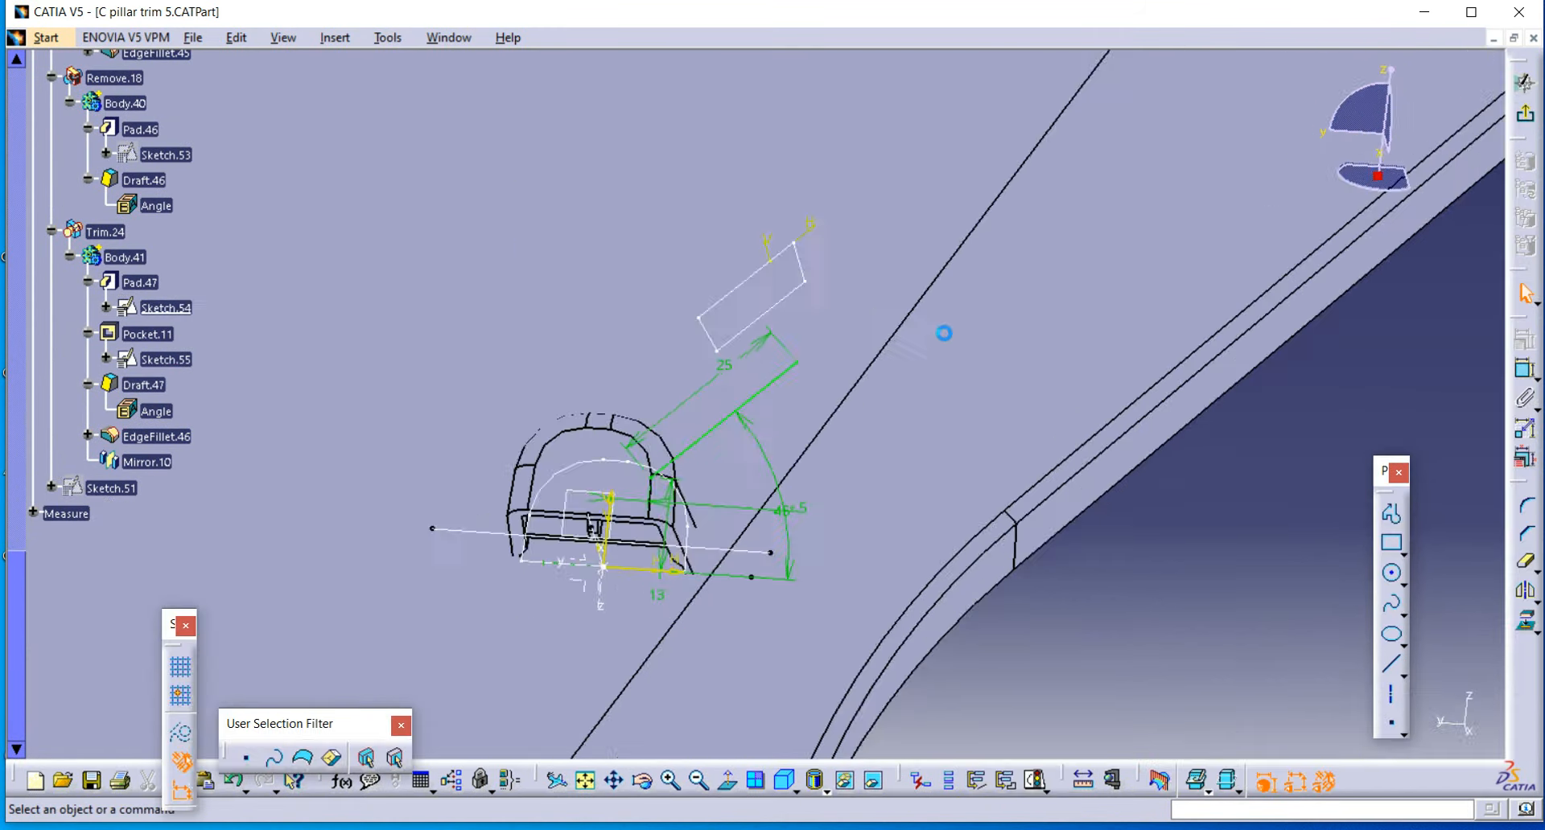
{"action": "left_click", "coordinate": [1524, 83]}
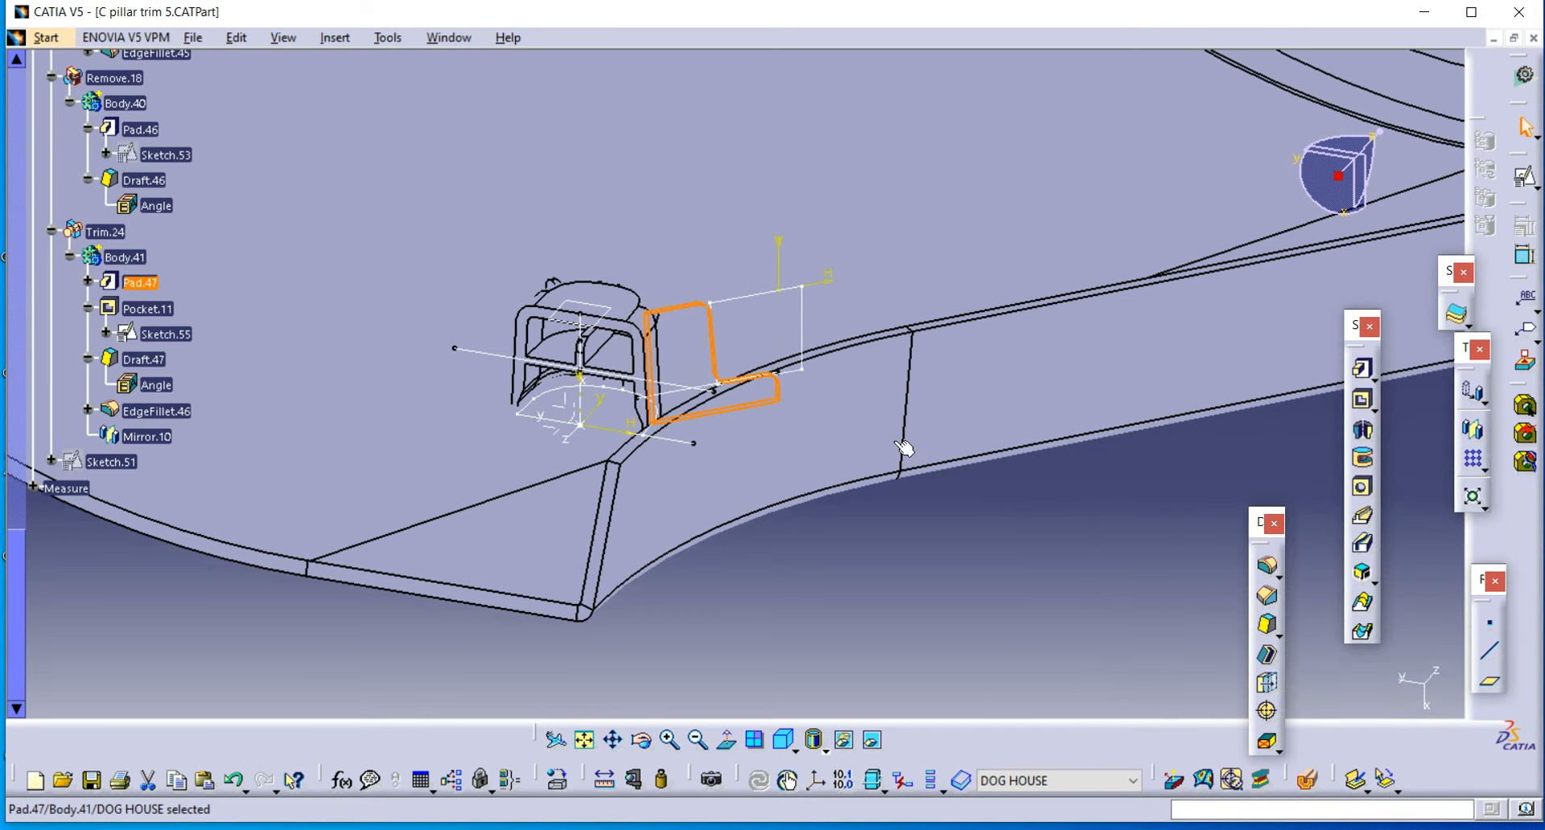
Step: Set the pocket height in Sketch.55 of the side rib to 11 mm and leave the sketch
{"action": "mouse_move", "coordinate": [472, 620]}
{"action": "middle_mouse_down"}
{"action": "mouse_move", "coordinate": [745, 666]}
{"action": "mouse_move", "coordinate": [816, 336]}
{"action": "mouse_move", "coordinate": [897, 266]}
{"action": "mouse_move", "coordinate": [938, 265]}
{"action": "mouse_move", "coordinate": [904, 214]}
{"action": "mouse_move", "coordinate": [986, 456]}
{"action": "mouse_move", "coordinate": [748, 606]}
{"action": "mouse_move", "coordinate": [693, 558]}
{"action": "mouse_move", "coordinate": [711, 586]}
{"action": "mouse_move", "coordinate": [690, 455]}
{"action": "mouse_move", "coordinate": [734, 359]}
{"action": "mouse_move", "coordinate": [807, 362]}
{"action": "mouse_move", "coordinate": [783, 554]}
{"action": "mouse_move", "coordinate": [898, 403]}
{"action": "mouse_move", "coordinate": [848, 410]}
{"action": "middle_mouse_up"}
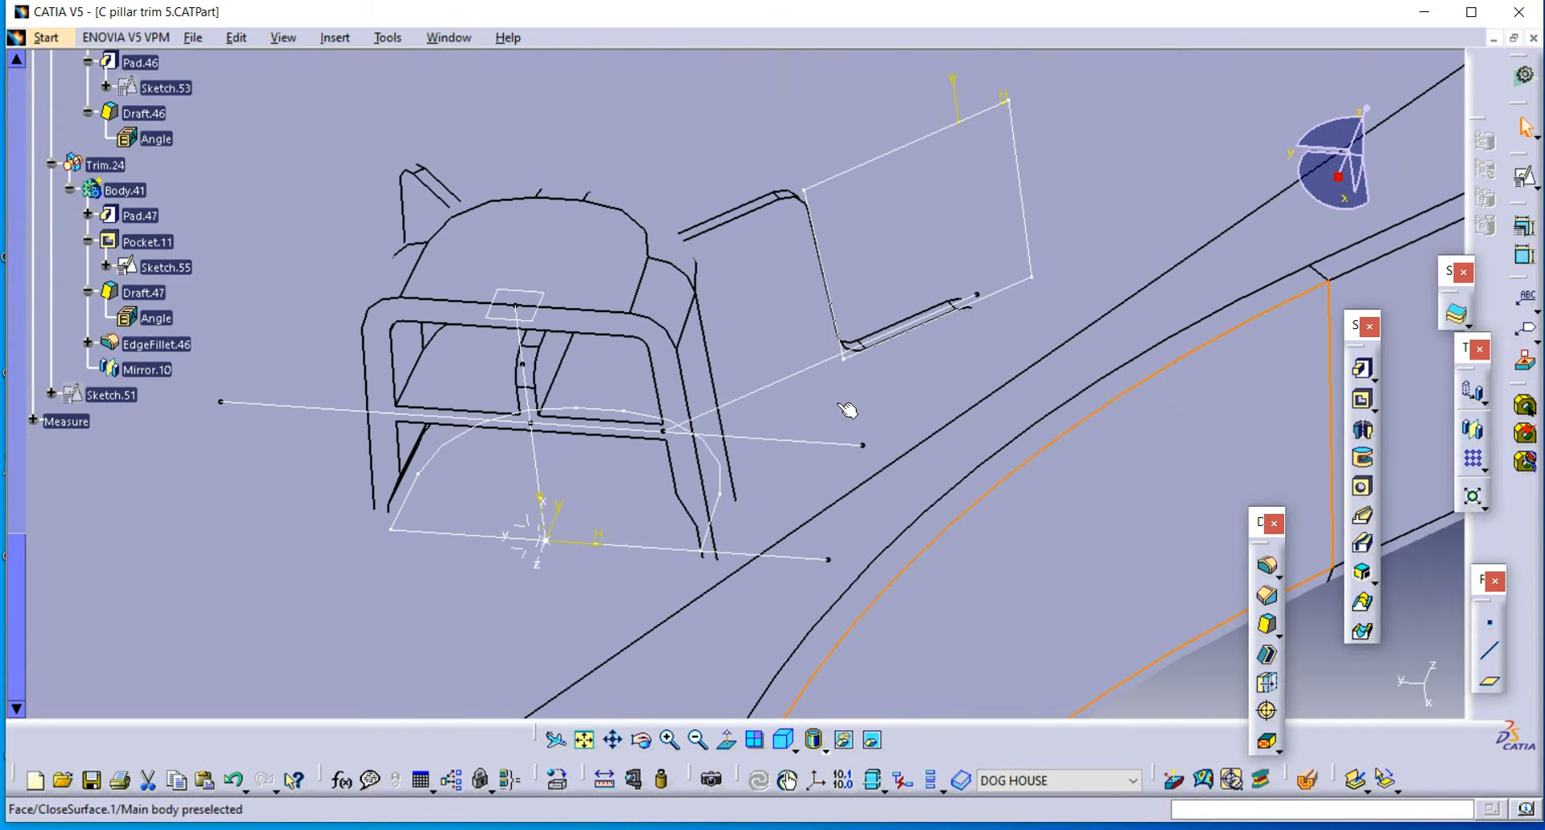
{"action": "double_click", "coordinate": [1001, 291]}
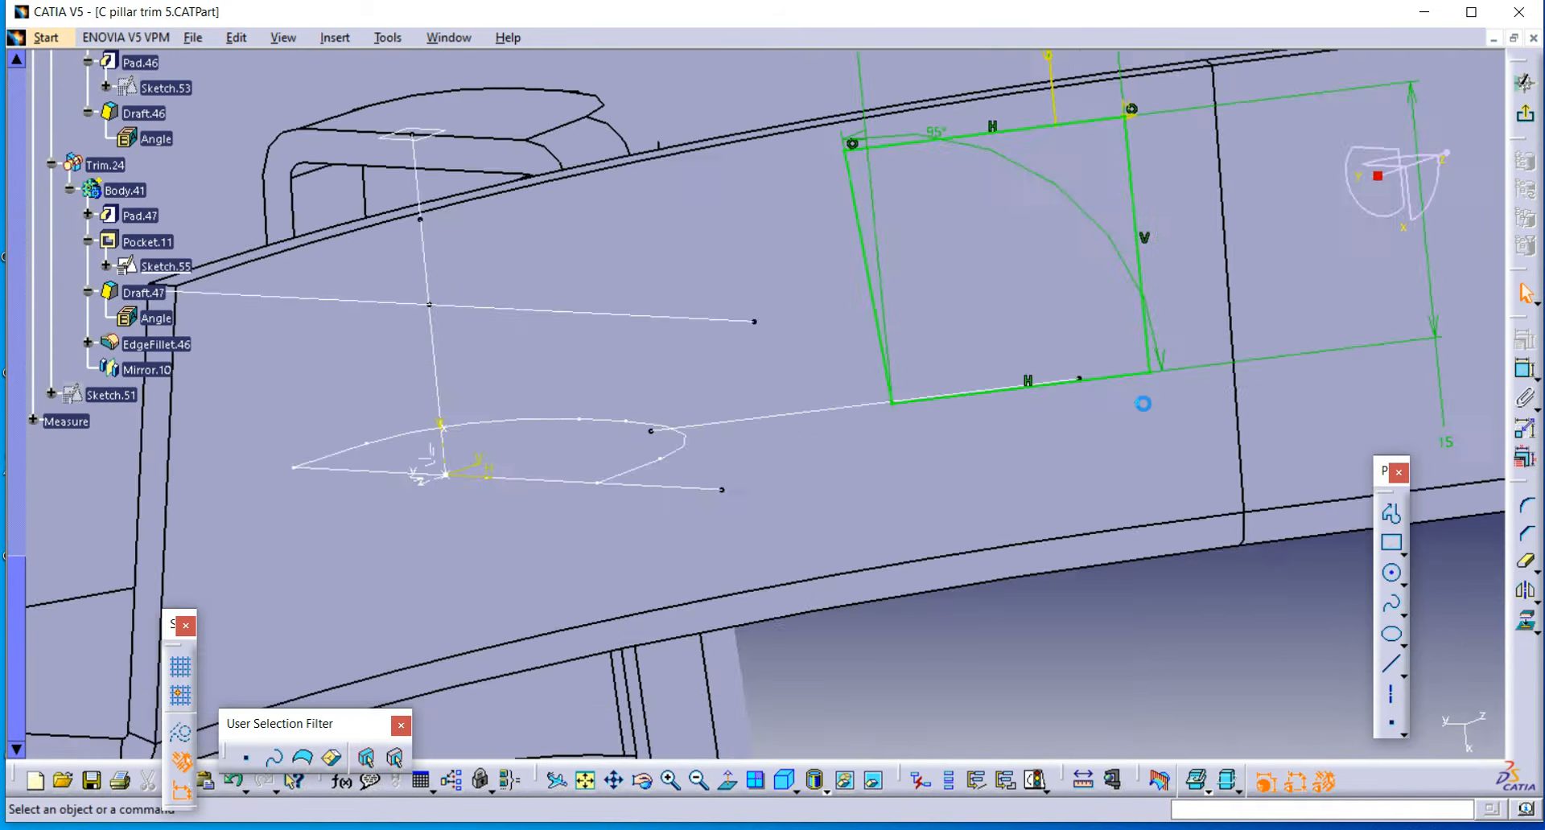
{"action": "double_click", "coordinate": [1425, 476]}
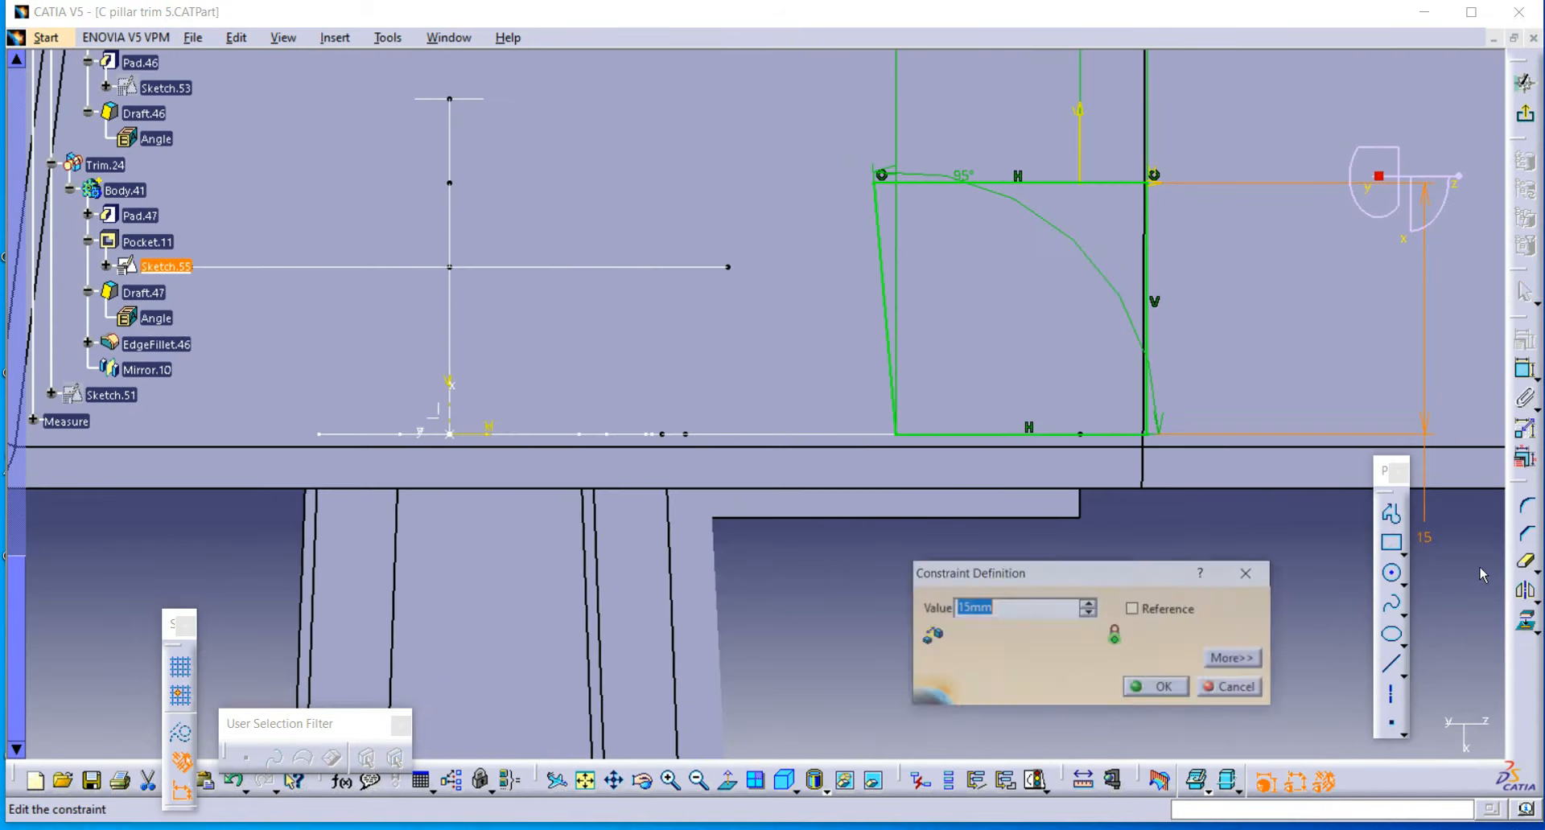
{"action": "left_click", "coordinate": [1090, 613]}
{"action": "left_click", "coordinate": [1090, 613]}
{"action": "left_click", "coordinate": [1090, 613]}
{"action": "left_click", "coordinate": [1090, 613]}
{"action": "left_click", "coordinate": [1166, 694]}
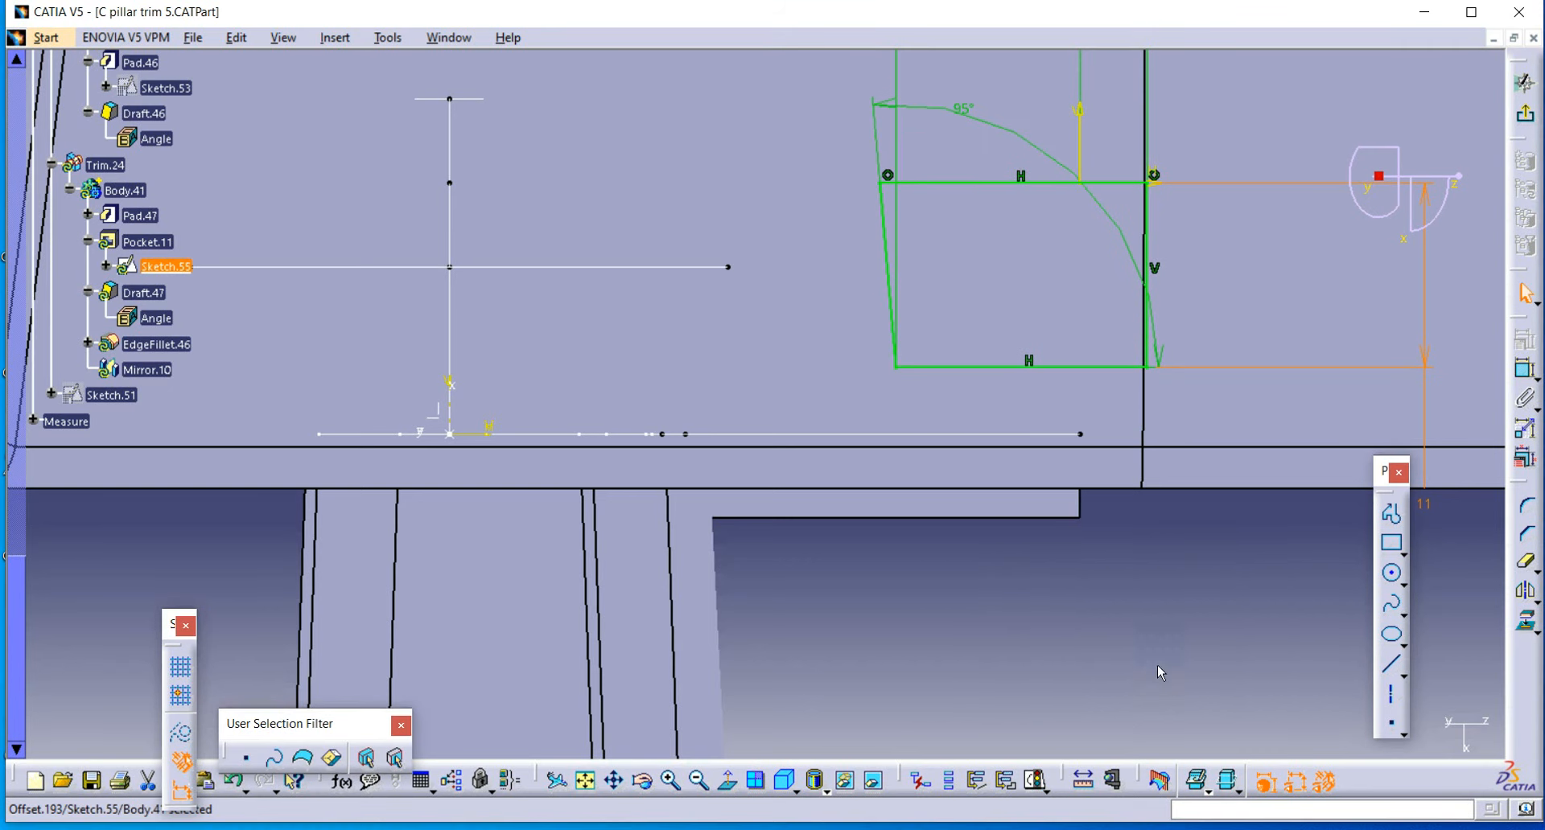
{"action": "mouse_move", "coordinate": [845, 441]}
{"action": "middle_mouse_down"}
{"action": "mouse_move", "coordinate": [762, 418]}
{"action": "mouse_move", "coordinate": [914, 383]}
{"action": "mouse_move", "coordinate": [658, 502]}
{"action": "mouse_move", "coordinate": [765, 559]}
{"action": "mouse_move", "coordinate": [835, 298]}
{"action": "mouse_move", "coordinate": [840, 361]}
{"action": "mouse_move", "coordinate": [759, 517]}
{"action": "mouse_move", "coordinate": [572, 614]}
{"action": "mouse_move", "coordinate": [630, 606]}
{"action": "mouse_move", "coordinate": [701, 528]}
{"action": "mouse_move", "coordinate": [589, 601]}
{"action": "mouse_move", "coordinate": [700, 569]}
{"action": "mouse_move", "coordinate": [800, 600]}
{"action": "mouse_move", "coordinate": [753, 558]}
{"action": "mouse_move", "coordinate": [765, 609]}
{"action": "mouse_move", "coordinate": [776, 486]}
{"action": "middle_mouse_up"}
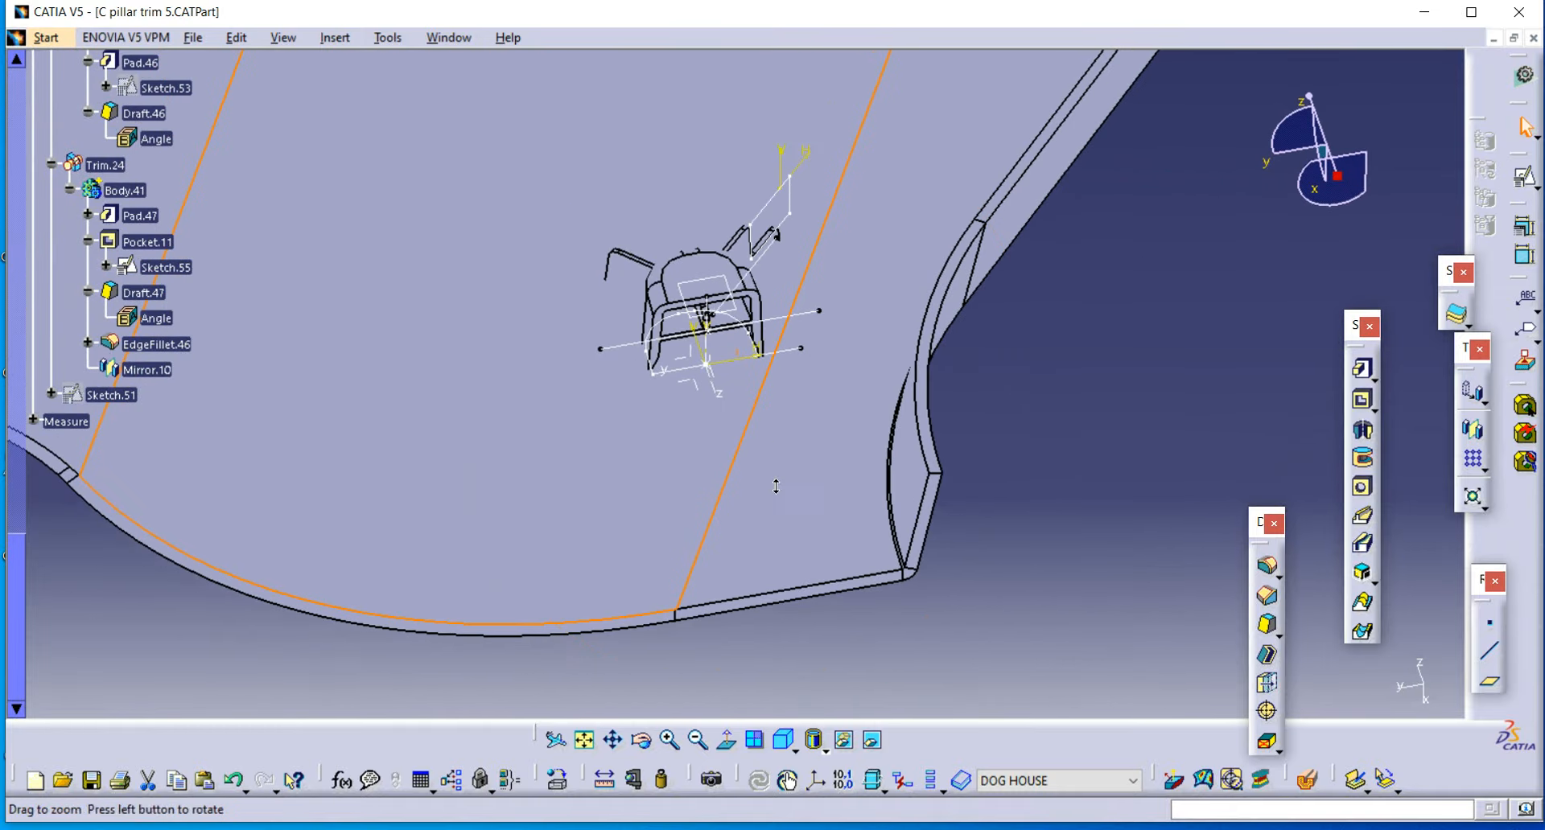
Step: Show the hidden Sketch.51 of the DOG HOUSE body
{"action": "right_click", "coordinate": [104, 395]}
{"action": "left_click", "coordinate": [140, 452]}
{"action": "mouse_move", "coordinate": [973, 451]}
{"action": "middle_mouse_down"}
{"action": "mouse_move", "coordinate": [724, 590]}
{"action": "mouse_move", "coordinate": [641, 607]}
{"action": "mouse_move", "coordinate": [665, 541]}
{"action": "mouse_move", "coordinate": [694, 518]}
{"action": "mouse_move", "coordinate": [675, 662]}
{"action": "mouse_move", "coordinate": [638, 558]}
{"action": "mouse_move", "coordinate": [744, 555]}
{"action": "middle_mouse_up"}
Step: Start a positioned sketch on the YZ plane of Axis System.18 with its origin projected from Point.36
{"action": "left_click", "coordinate": [1525, 178]}
{"action": "mouse_move", "coordinate": [716, 478]}
{"action": "middle_mouse_down"}
{"action": "mouse_move", "coordinate": [679, 520]}
{"action": "mouse_move", "coordinate": [685, 440]}
{"action": "middle_mouse_up"}
{"action": "left_click", "coordinate": [664, 431]}
{"action": "left_click", "coordinate": [1336, 497]}
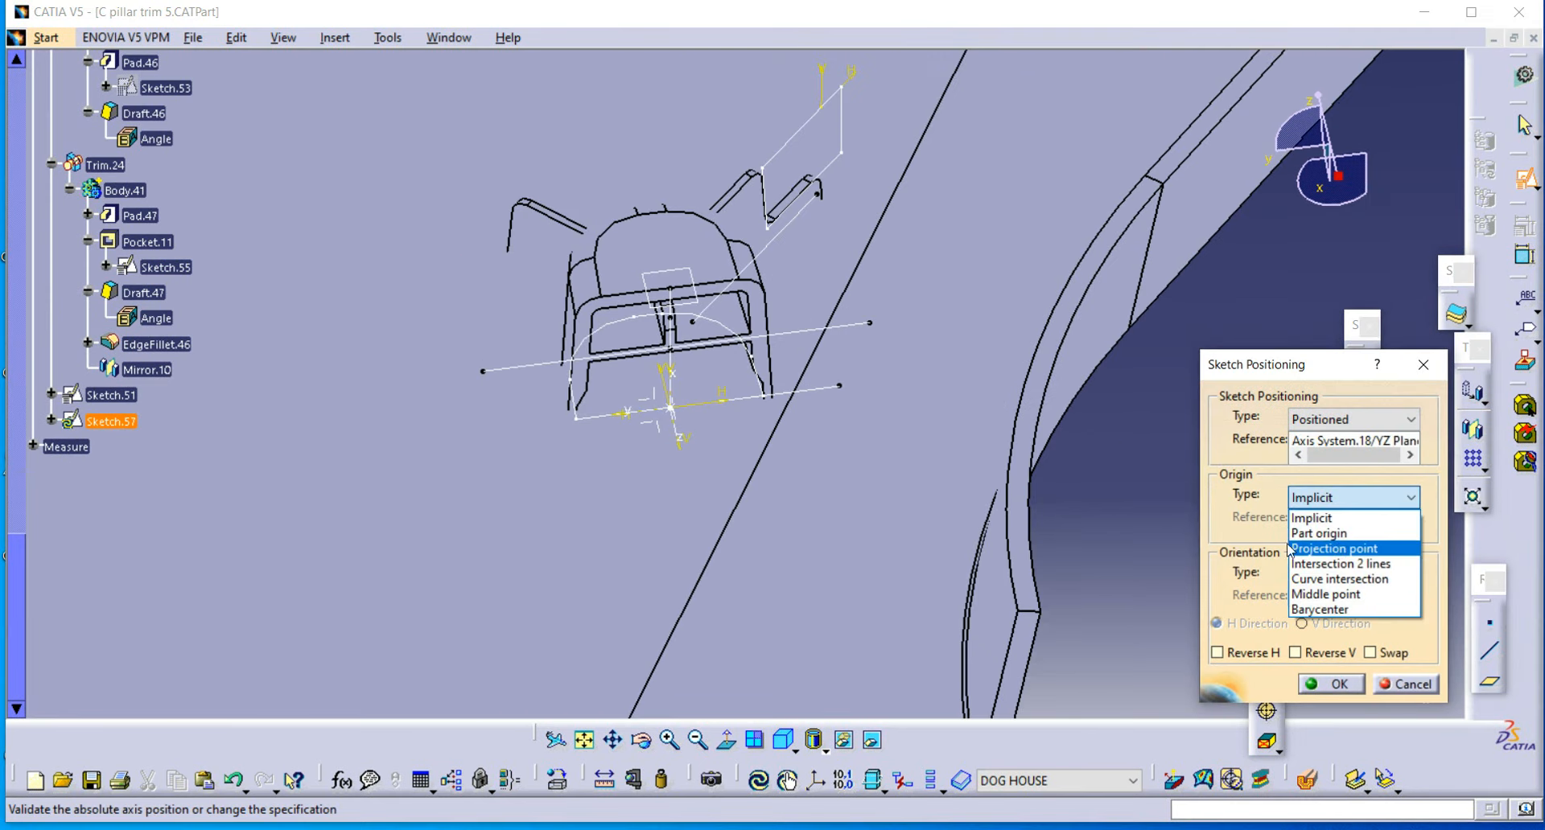
{"action": "left_click", "coordinate": [1320, 551]}
{"action": "left_click", "coordinate": [673, 416]}
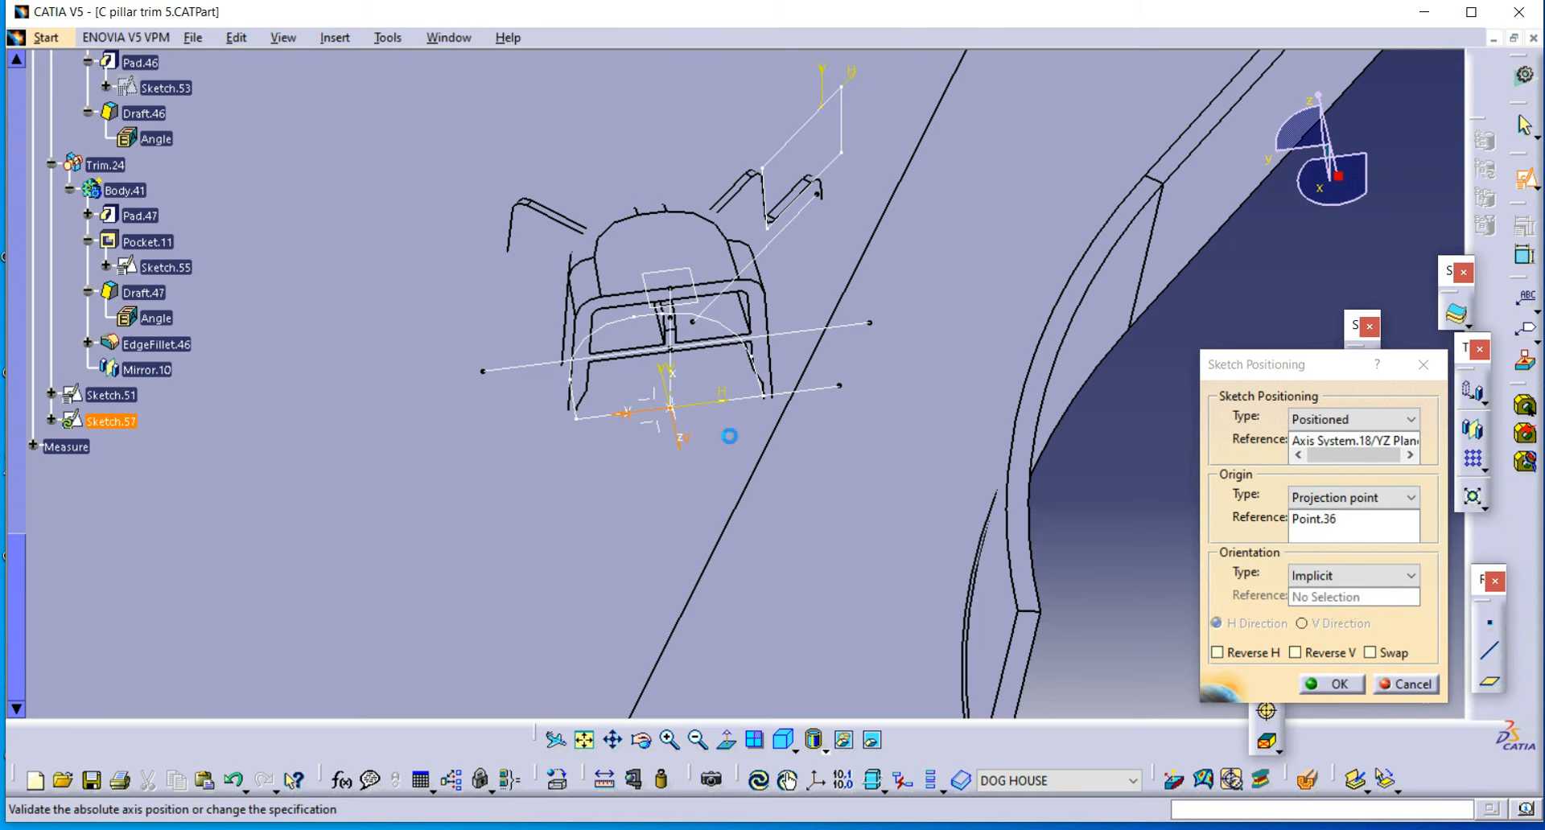
Step: Orient the sketch parallel to Line.38, reverse its H and V directions and enter the sketch
{"action": "left_click", "coordinate": [1331, 579]}
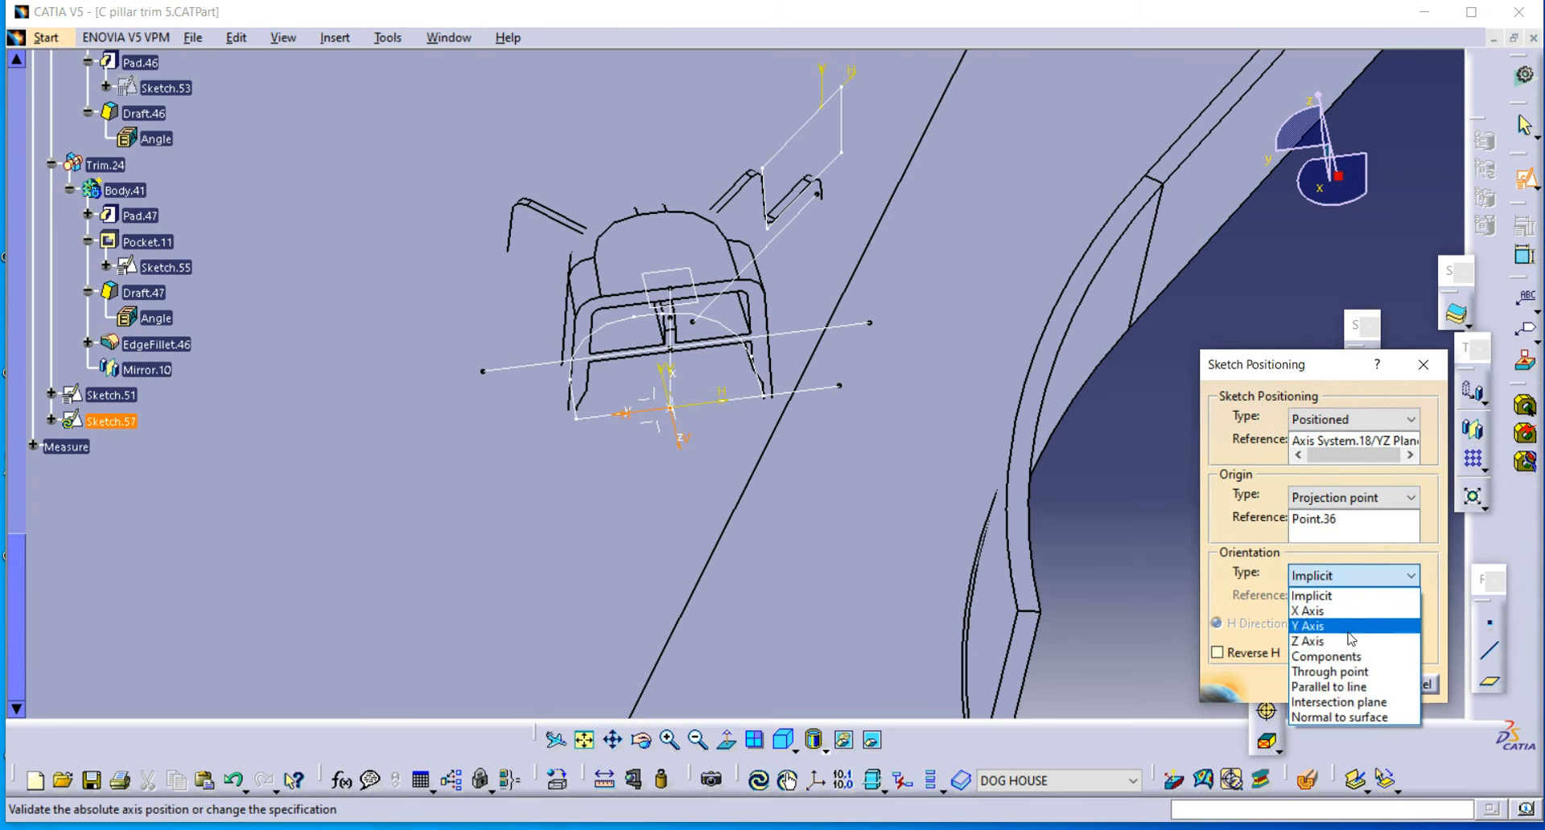
{"action": "left_click", "coordinate": [1336, 682]}
{"action": "left_click", "coordinate": [796, 399]}
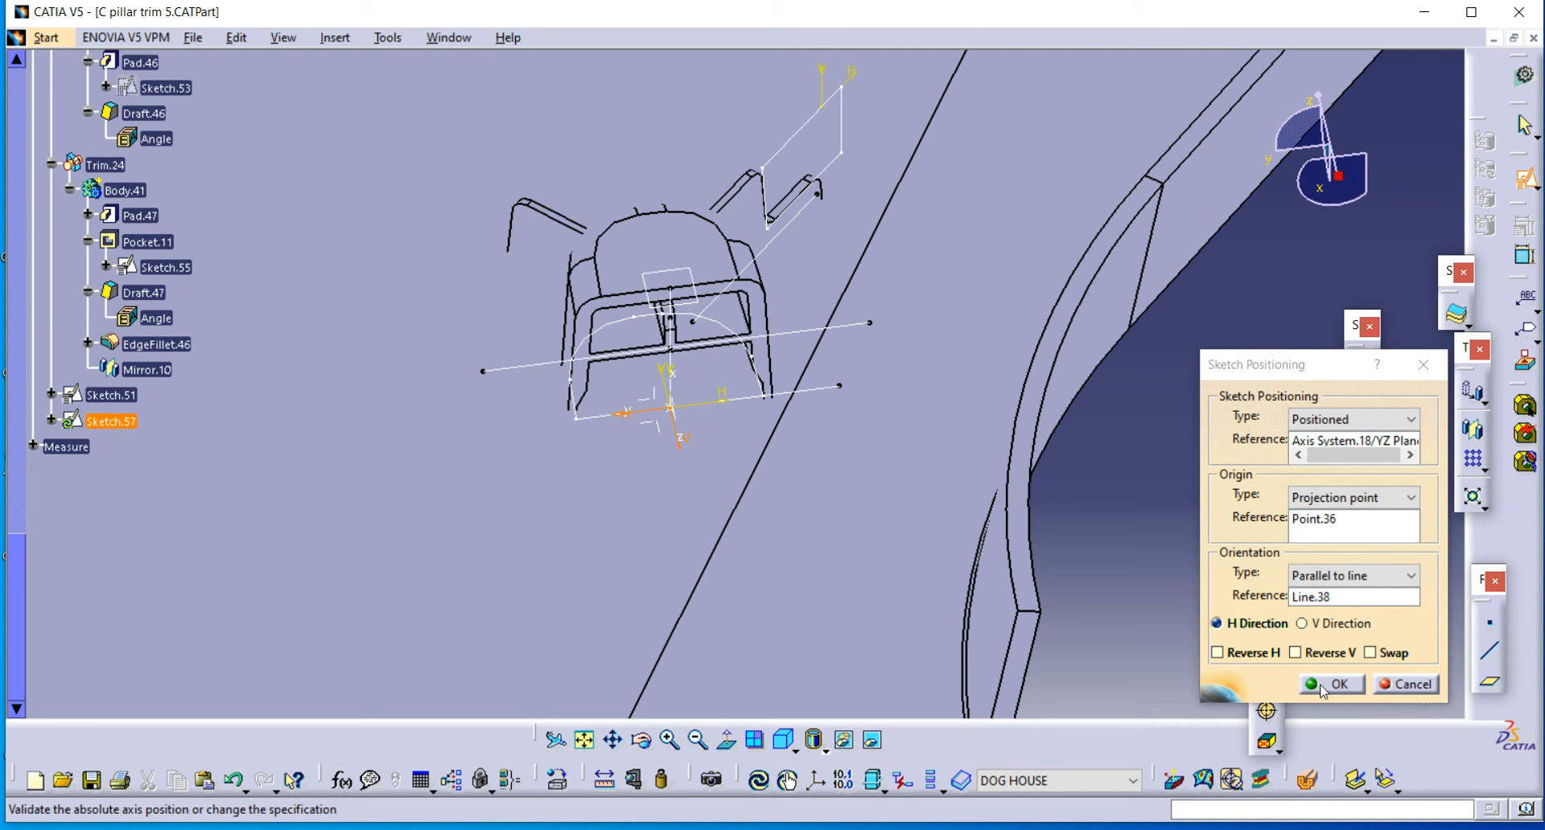
{"action": "left_click", "coordinate": [1319, 653]}
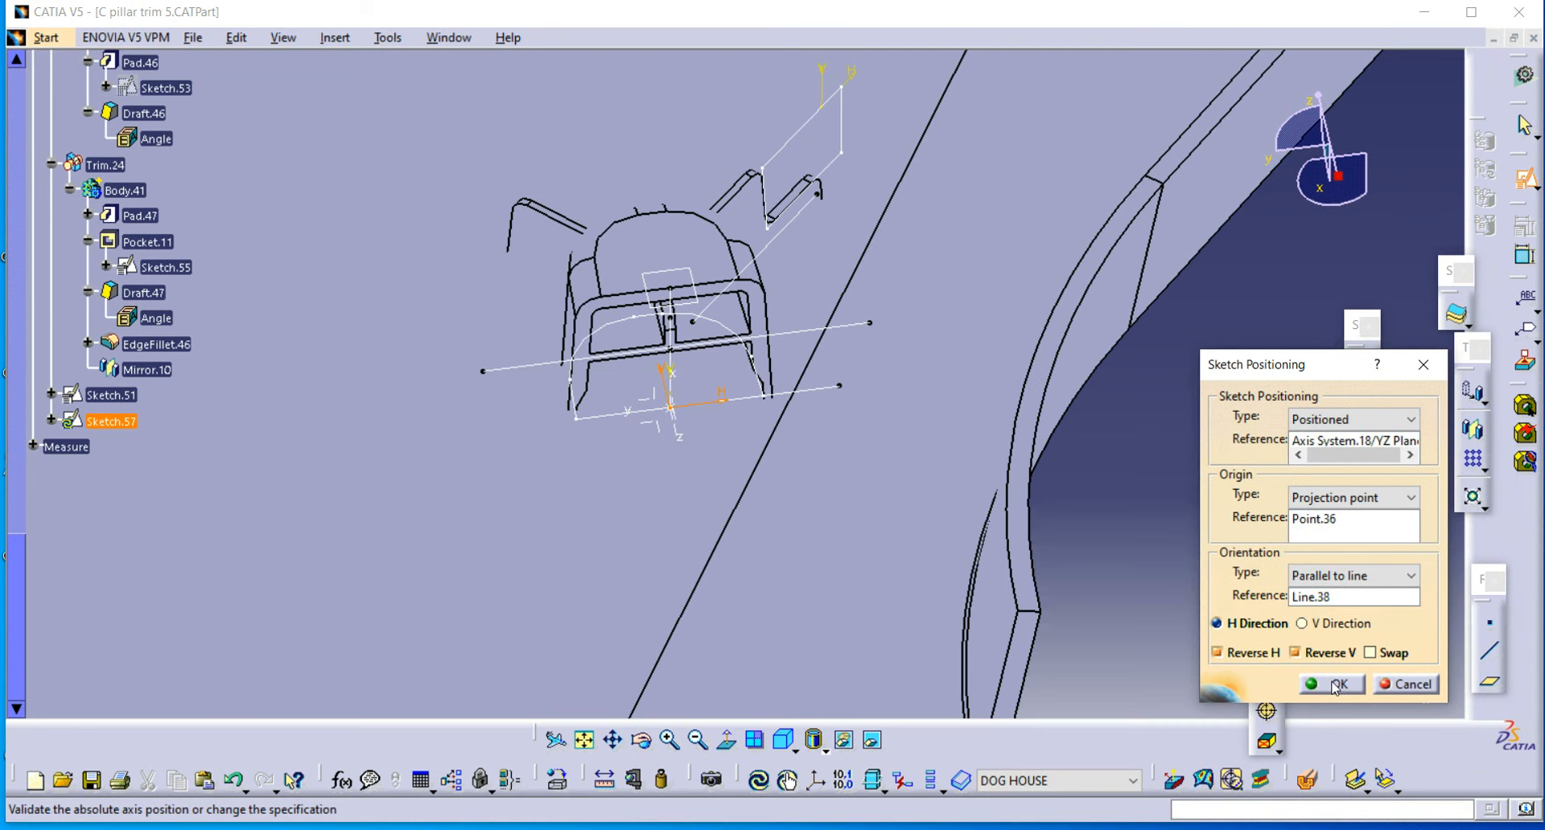
{"action": "left_click", "coordinate": [1331, 684]}
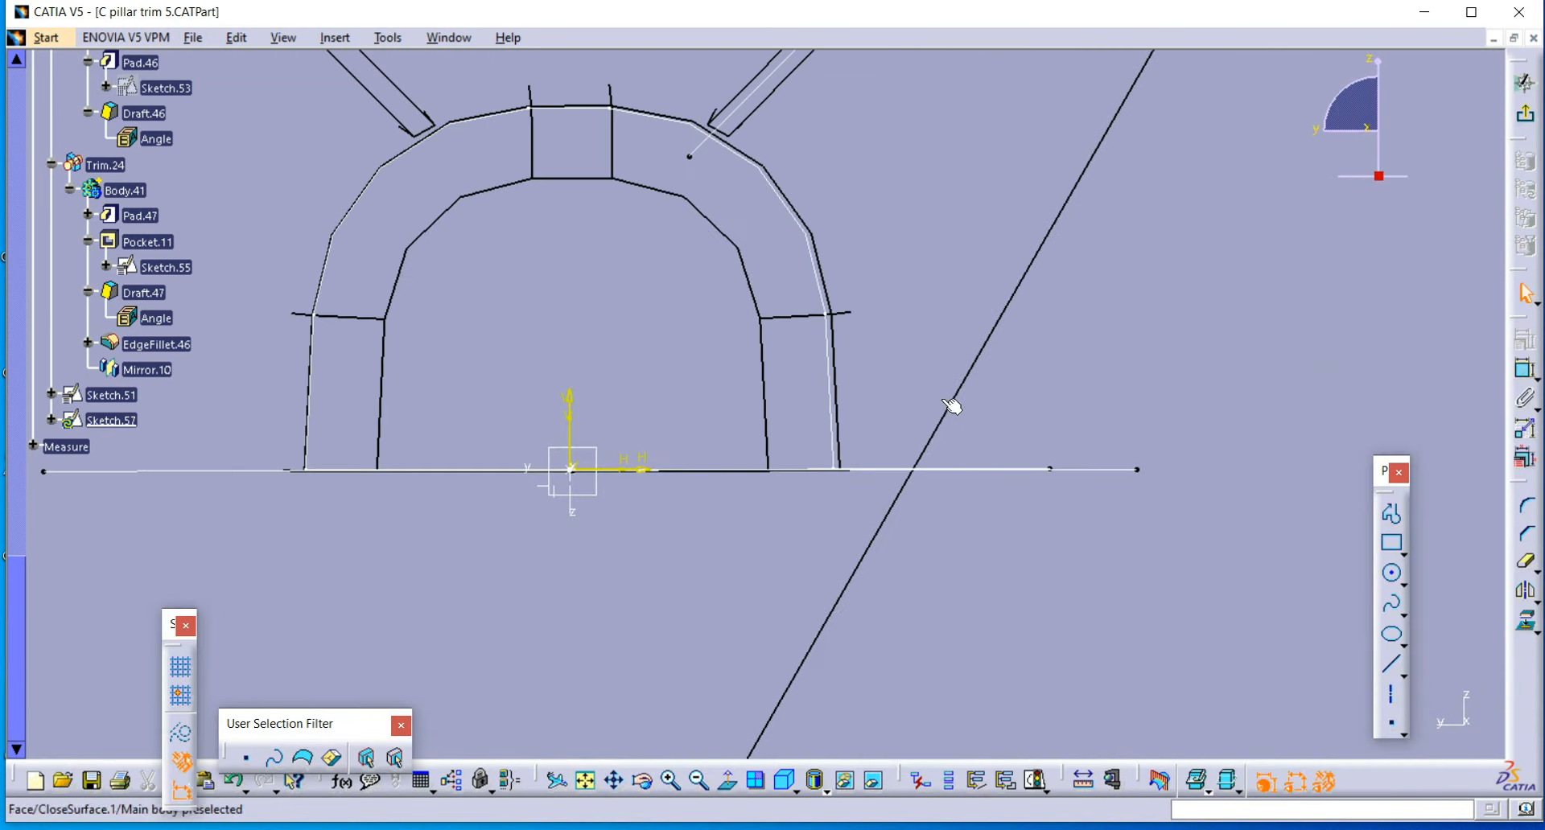
Step: Sketch a horizontal line about 15.5 mm long above the horizontal axis, crossing the dog house's side wall
{"action": "left_click", "coordinate": [1392, 514]}
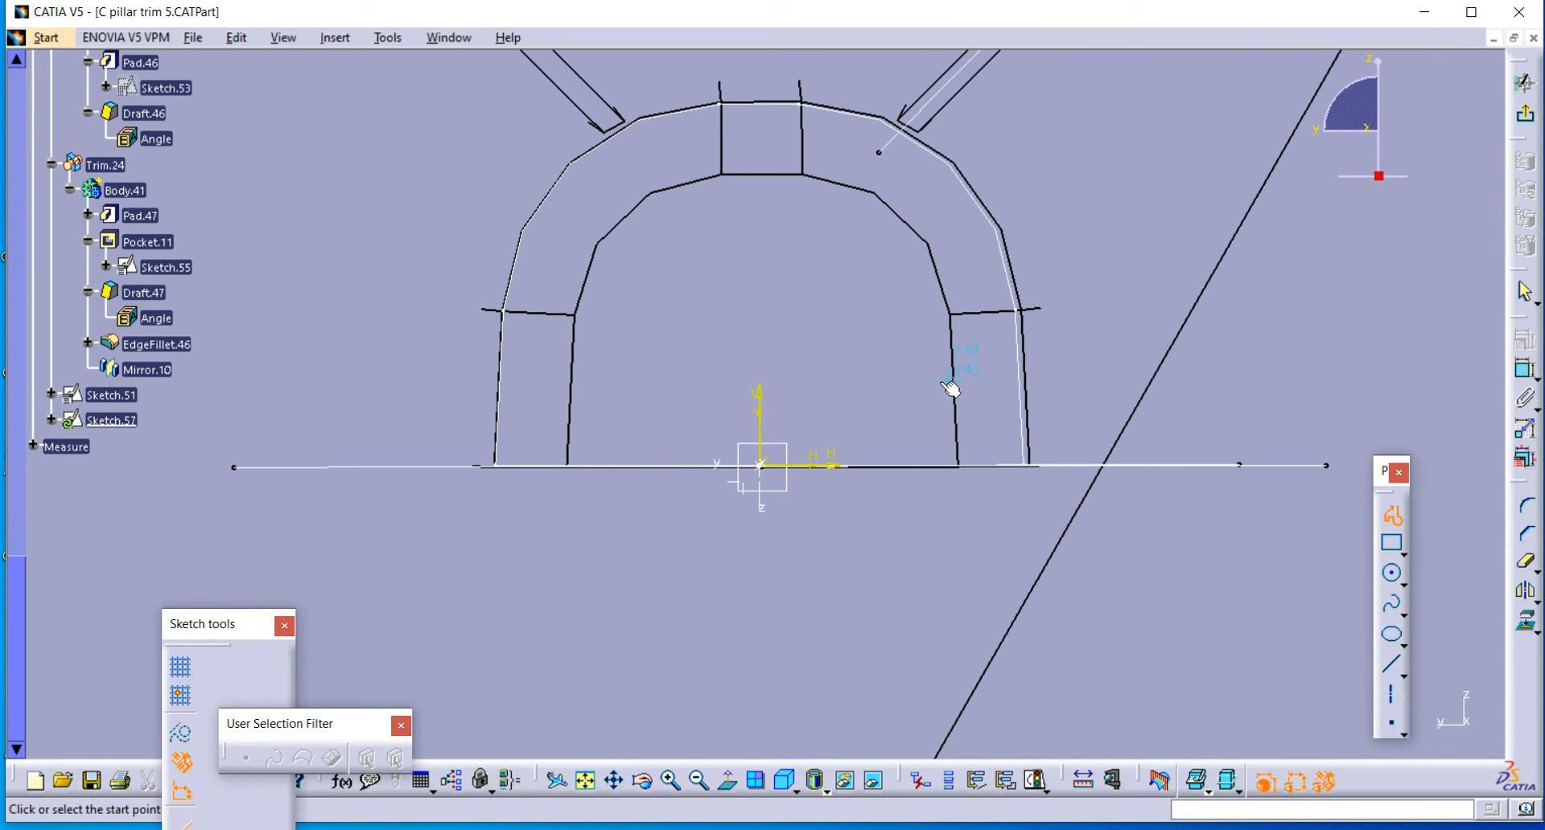
{"action": "left_click", "coordinate": [1280, 396]}
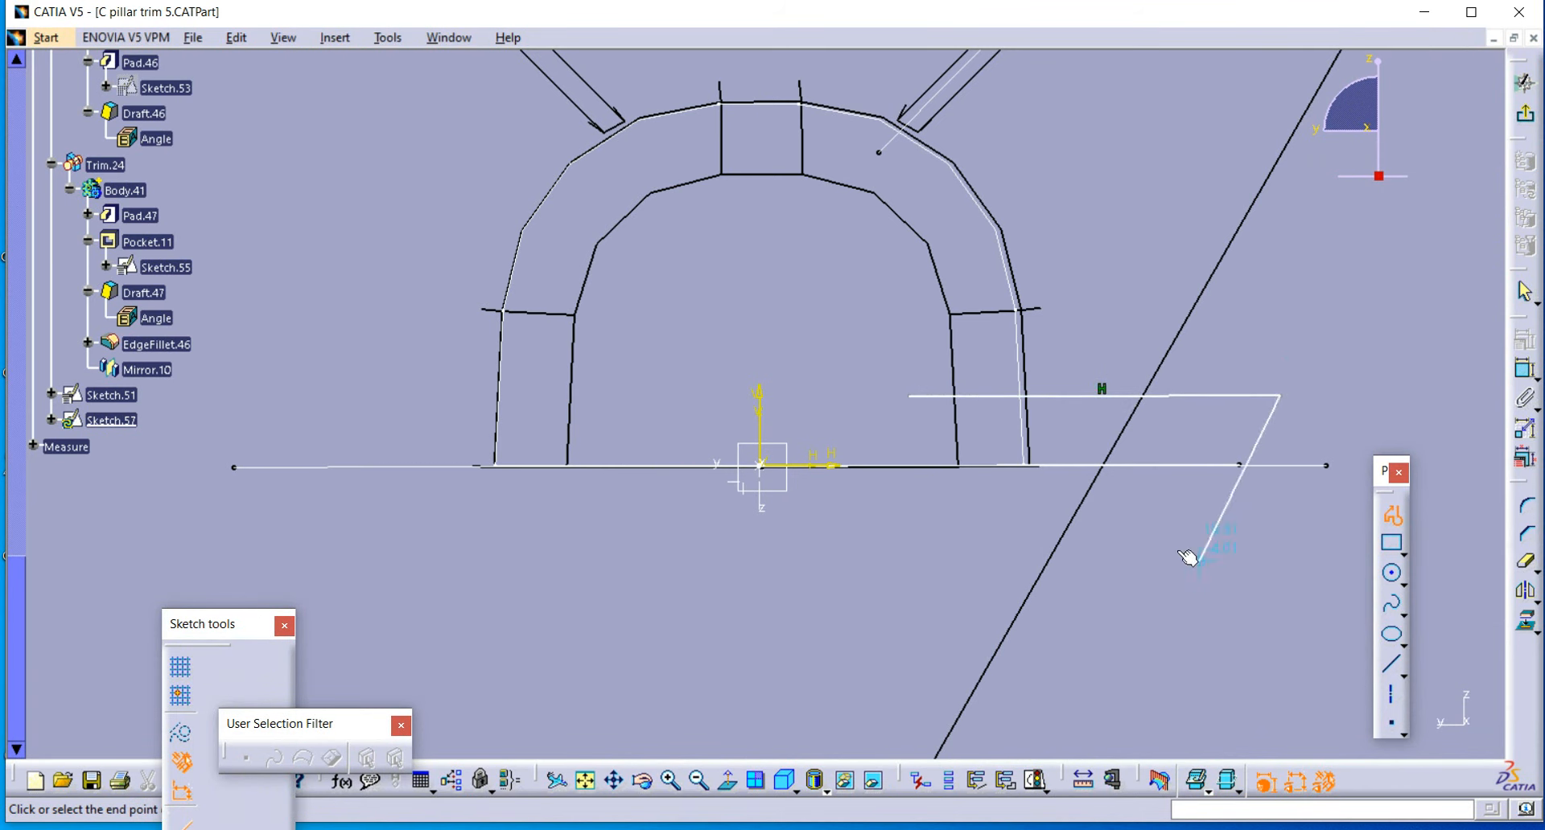
{"action": "key", "text": "Escape"}
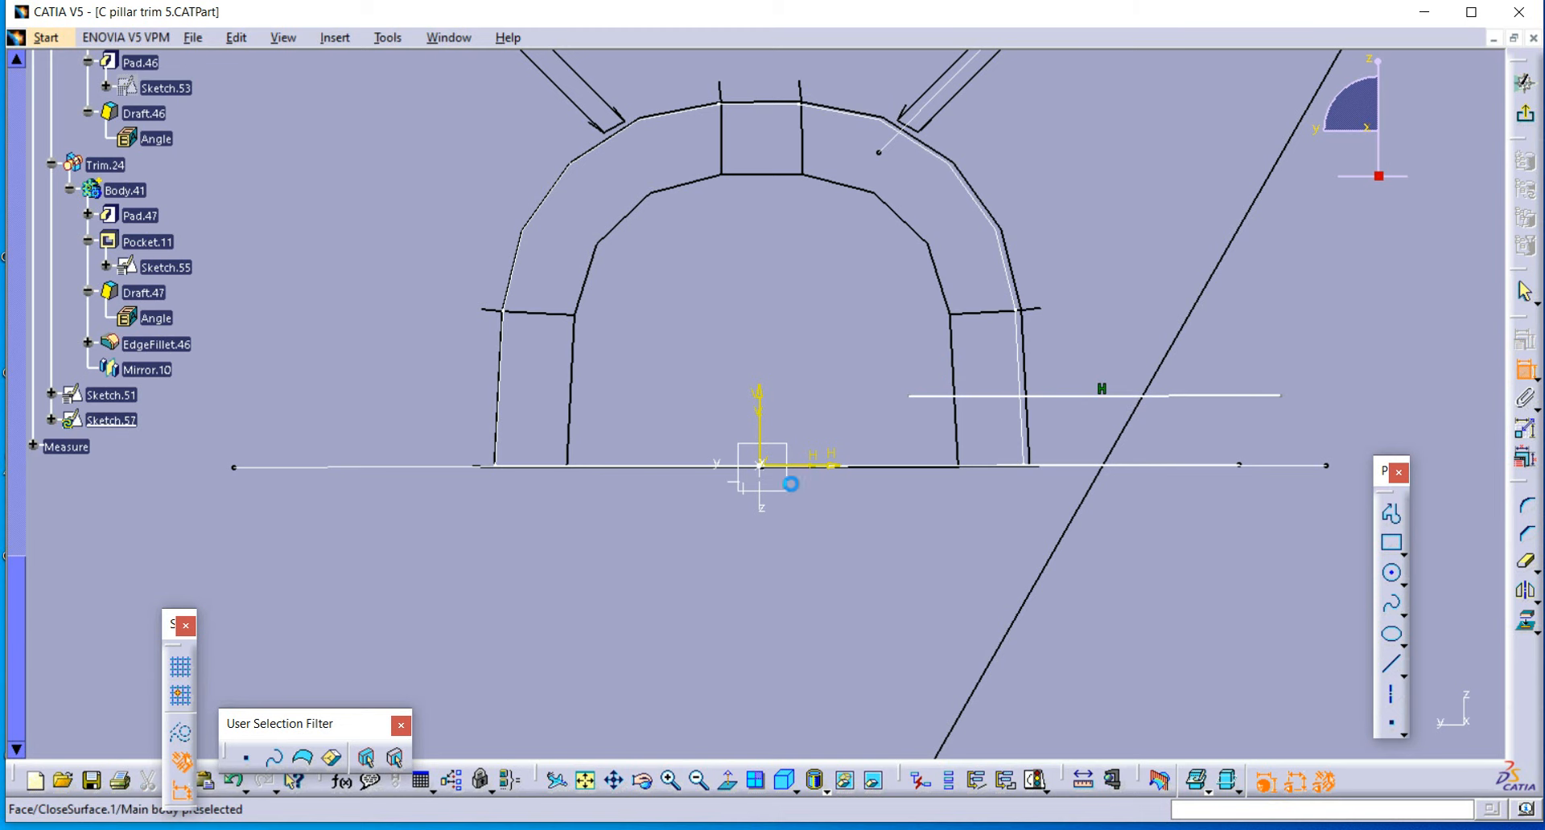
{"action": "left_click", "coordinate": [761, 418]}
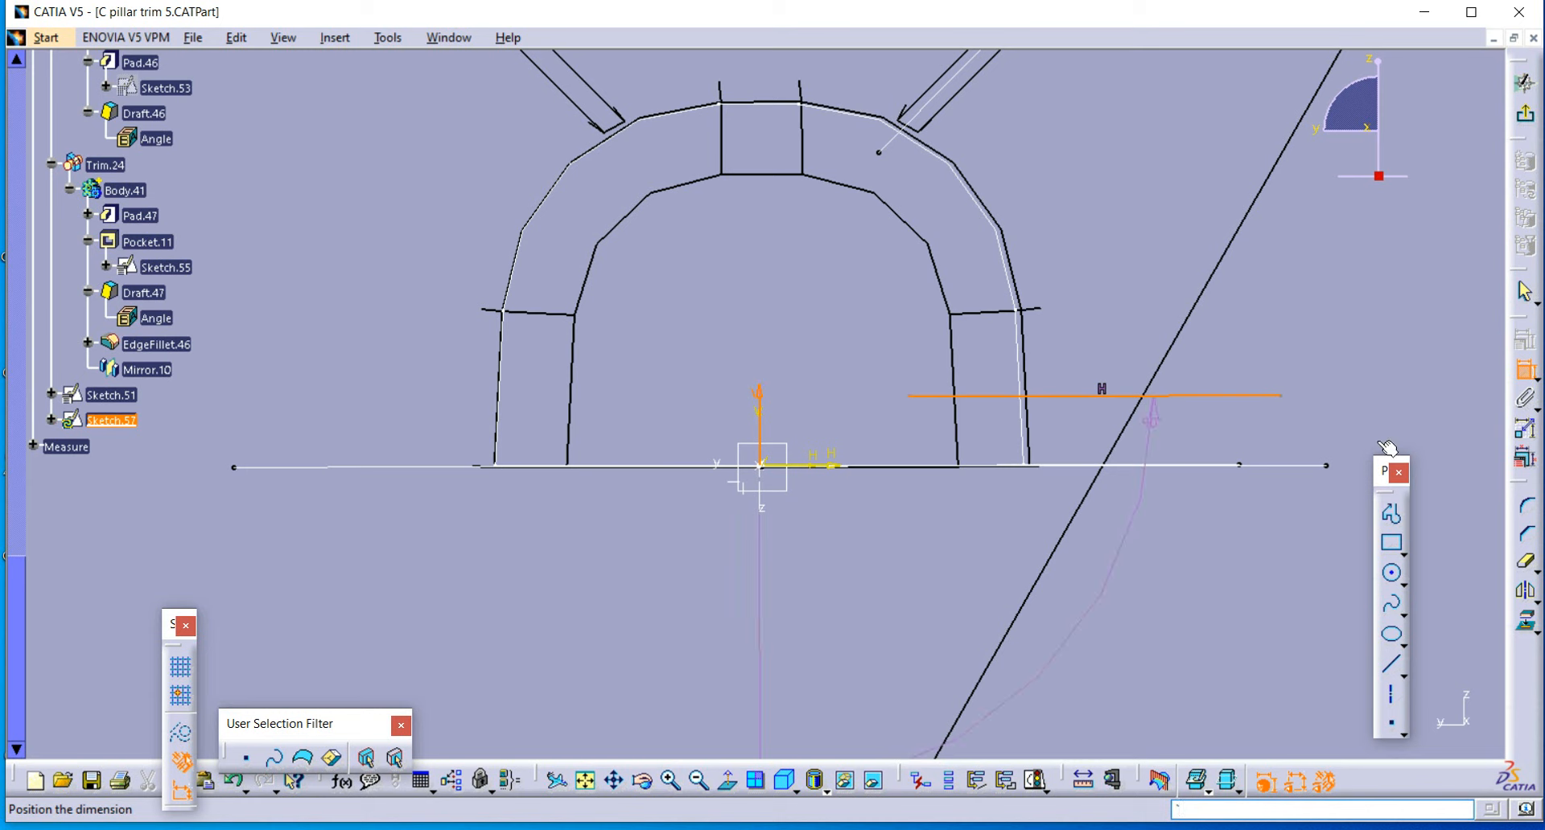
{"action": "key", "text": "Escape"}
{"action": "left_click", "coordinate": [1054, 395]}
{"action": "left_click", "coordinate": [1163, 358]}
{"action": "key", "text": "Escape"}
Step: Hide the trim's main body behind the dog house
{"action": "right_click", "coordinate": [1279, 282]}
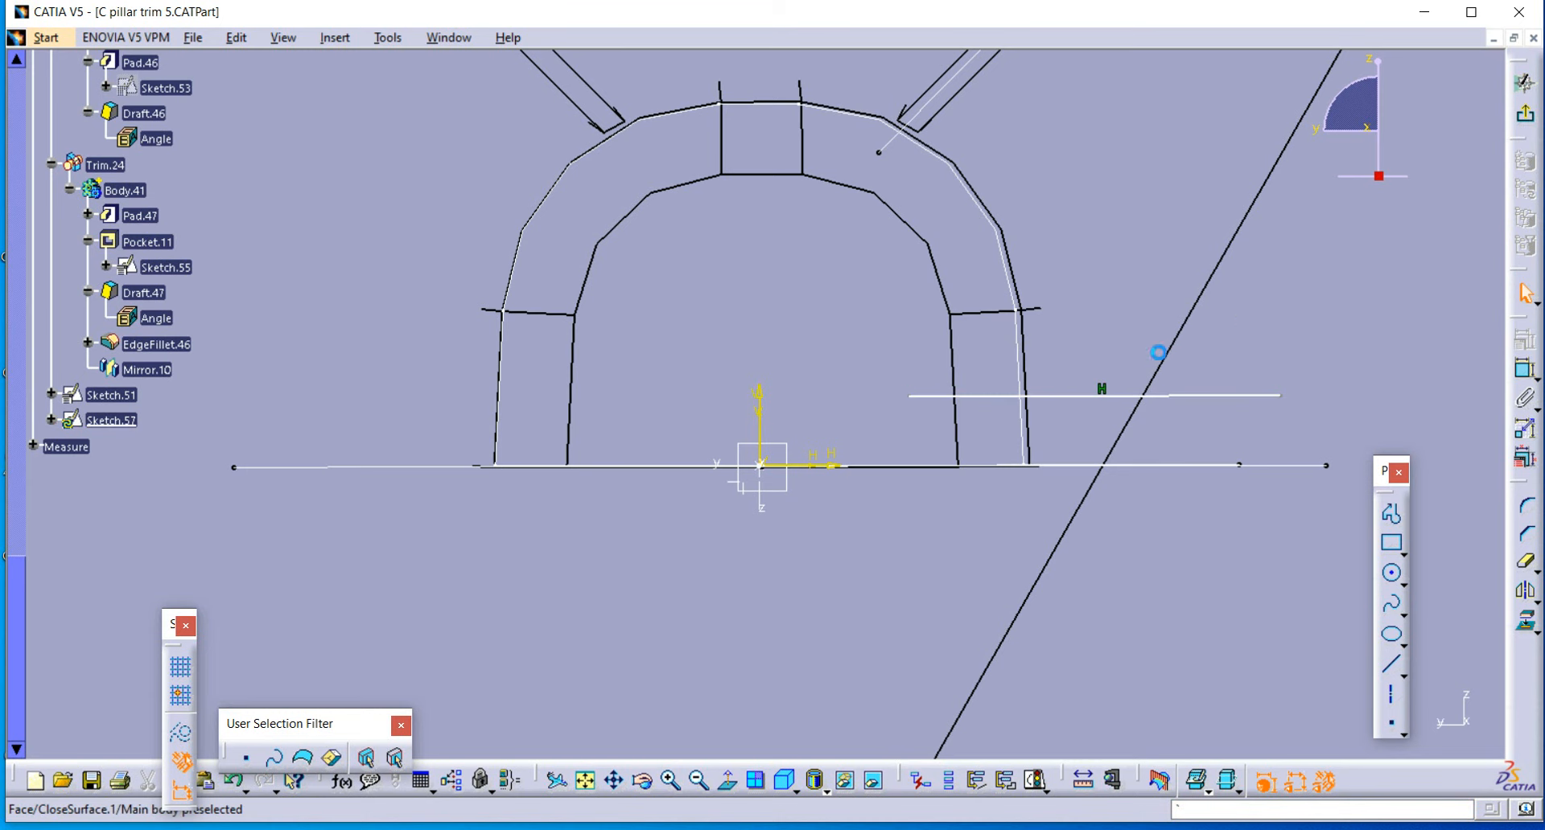
{"action": "left_click", "coordinate": [1337, 344]}
{"action": "mouse_move", "coordinate": [1182, 363]}
{"action": "middle_mouse_down"}
{"action": "mouse_move", "coordinate": [1056, 393]}
{"action": "mouse_move", "coordinate": [1024, 424]}
{"action": "middle_mouse_up"}
Step: Dimension the horizontal line's length and set it to 22 mm
{"action": "left_click", "coordinate": [1076, 430]}
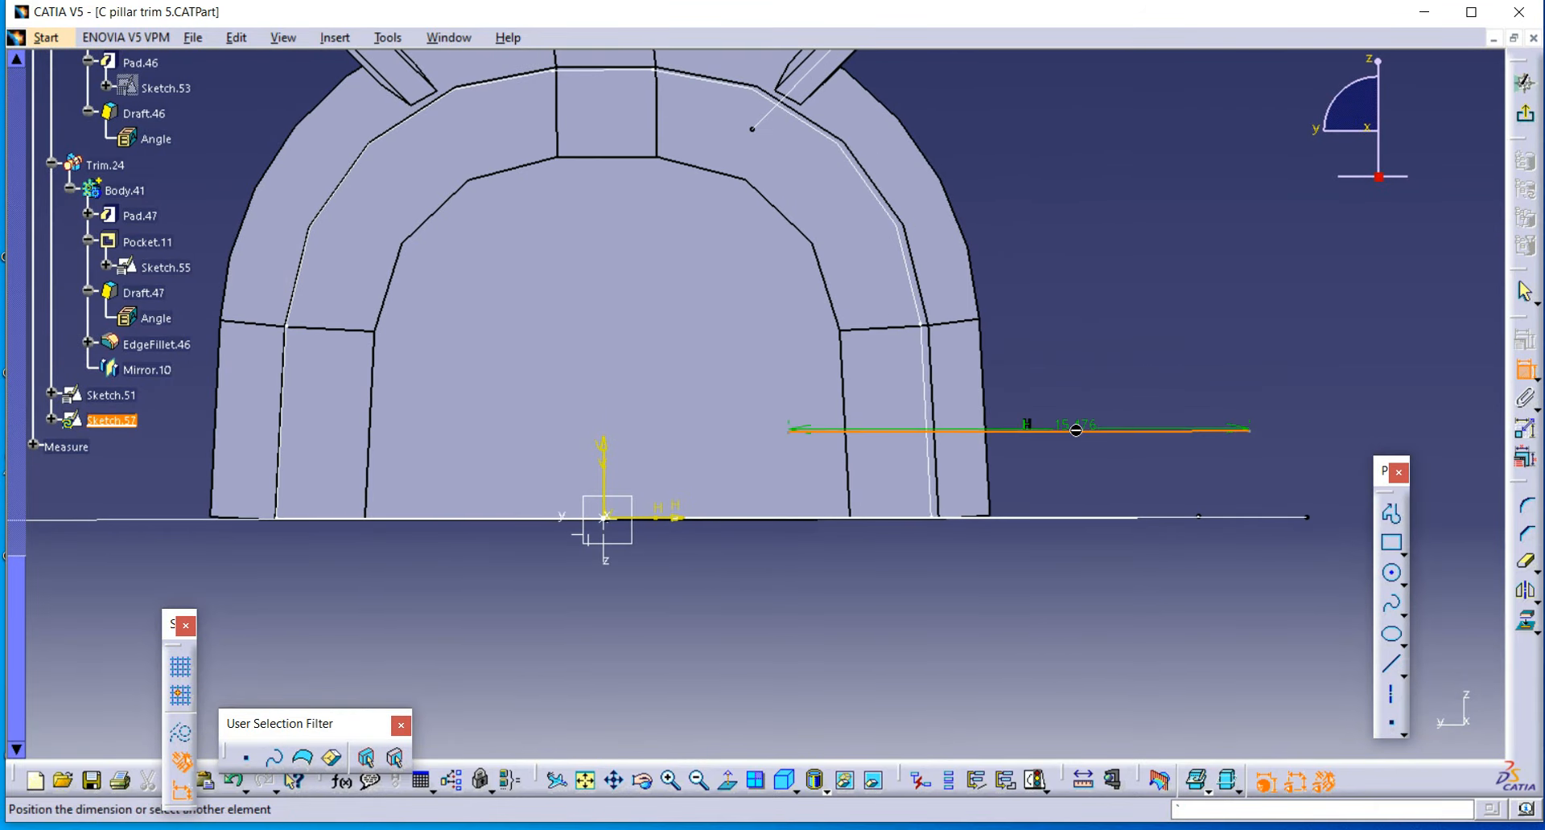
{"action": "left_click", "coordinate": [1147, 326]}
{"action": "double_click", "coordinate": [1190, 318]}
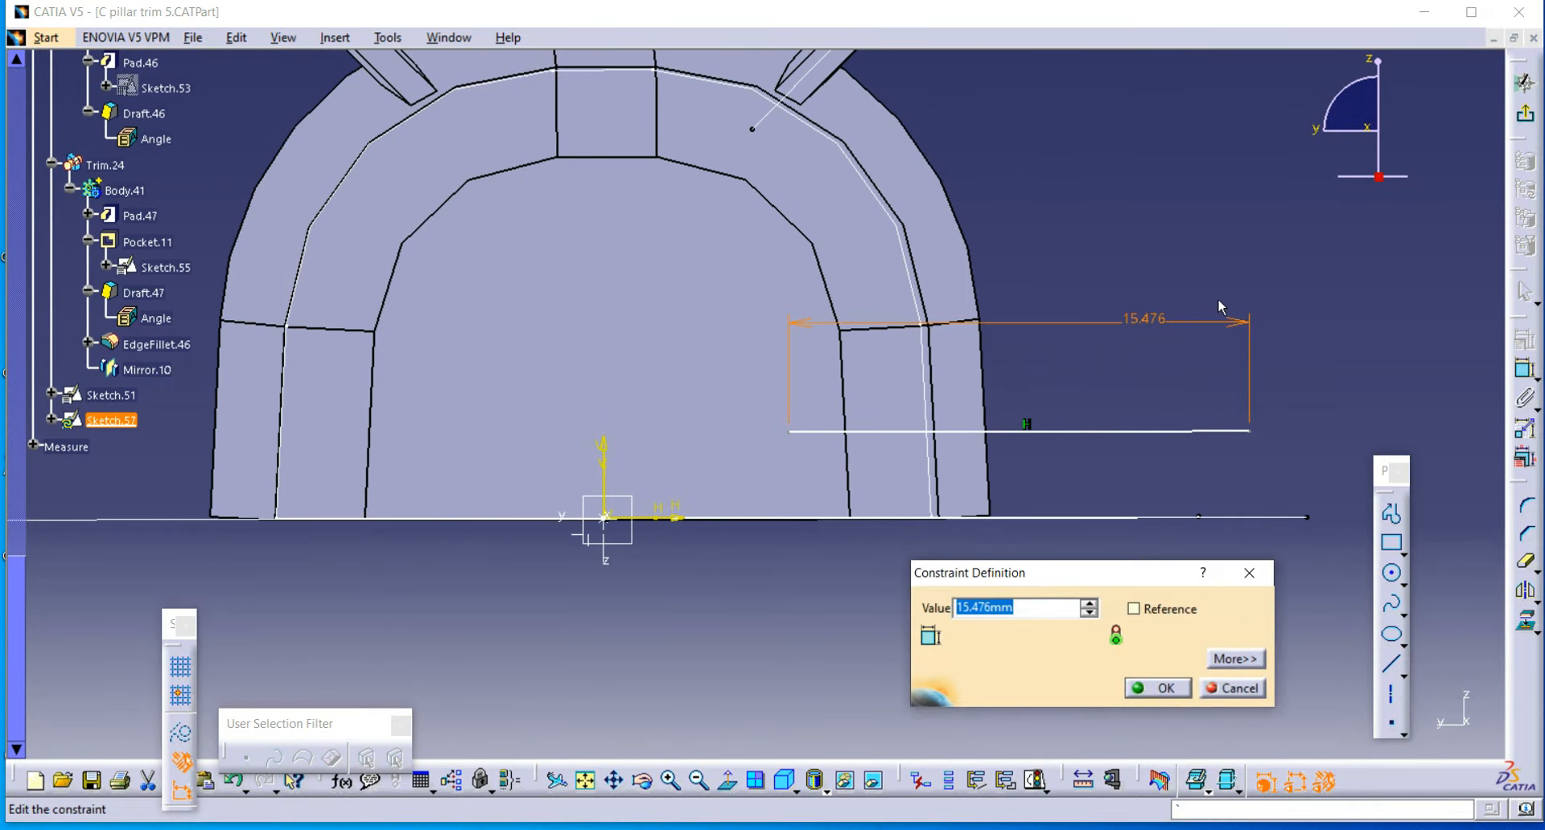
{"action": "type", "text": "22"}
{"action": "key", "text": "Return"}
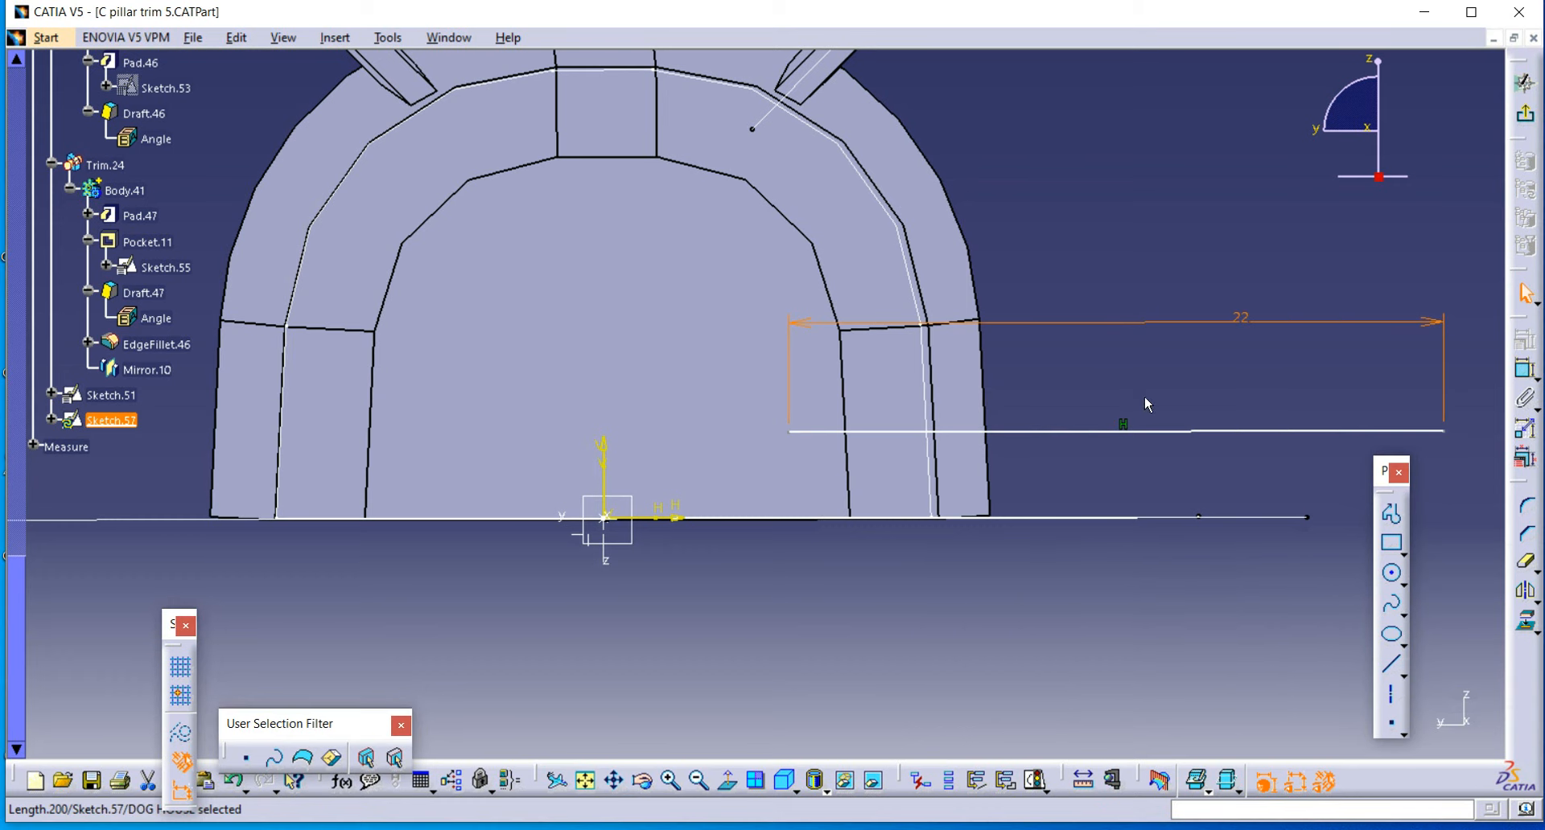
Step: Dimension the line's offset from the horizontal axis and set it to 3 mm
{"action": "left_click", "coordinate": [666, 518]}
{"action": "left_click", "coordinate": [885, 432]}
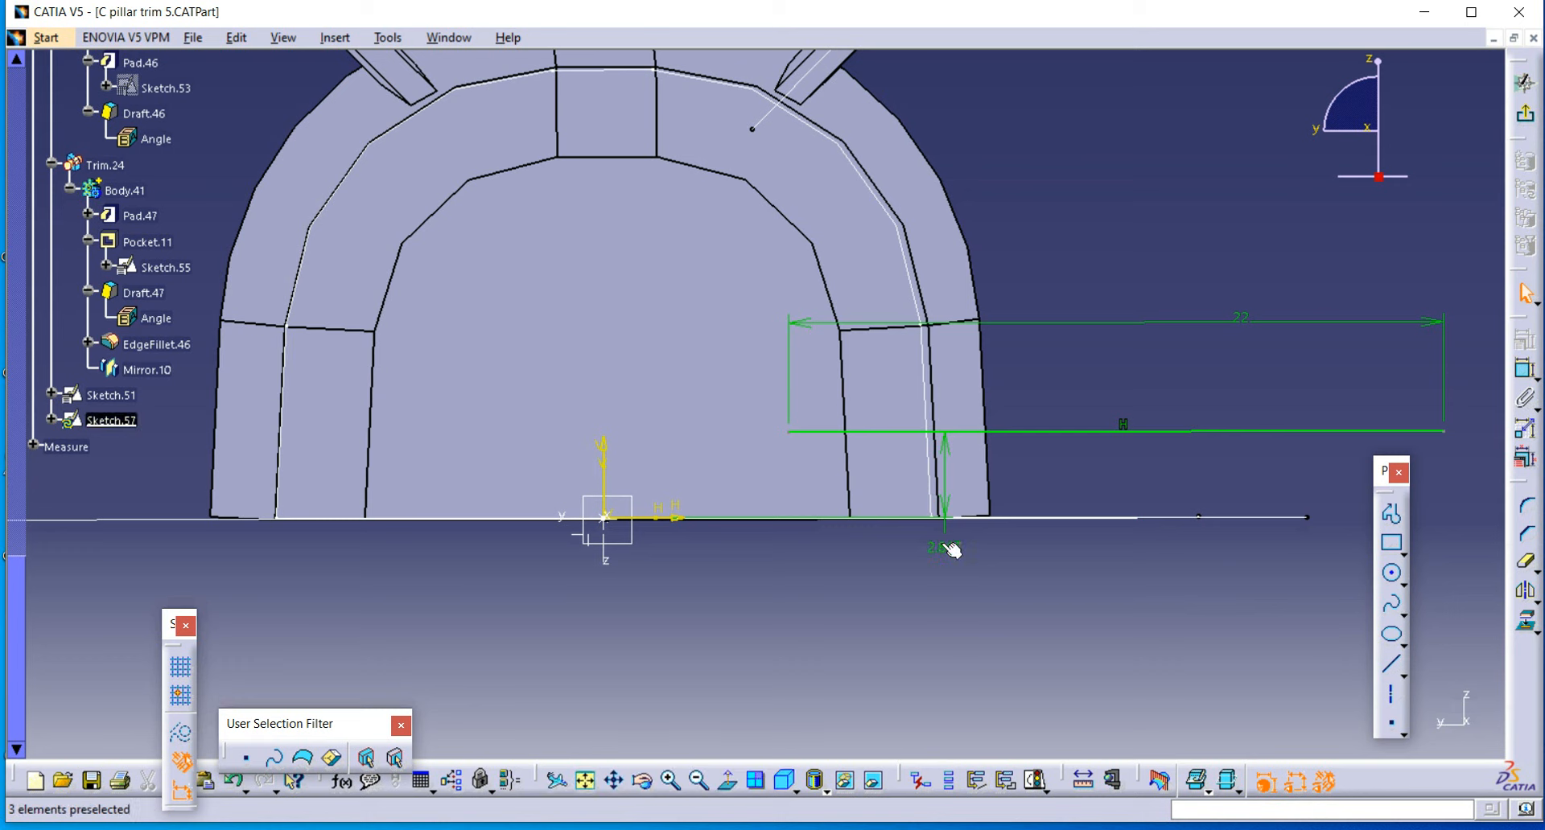
{"action": "left_click", "coordinate": [948, 544]}
{"action": "double_click", "coordinate": [946, 546]}
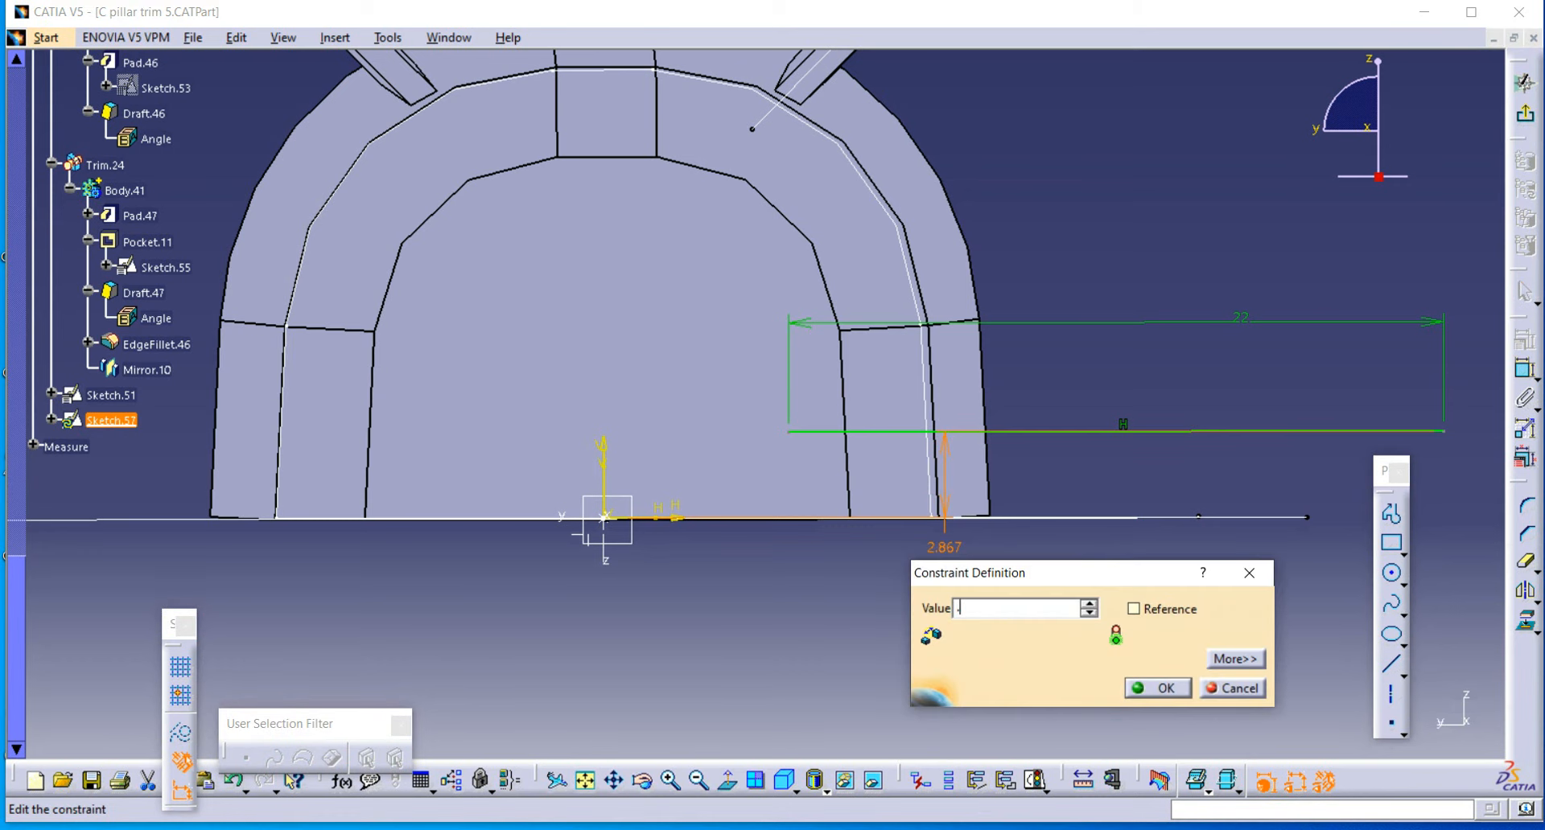
{"action": "key", "text": "Return"}
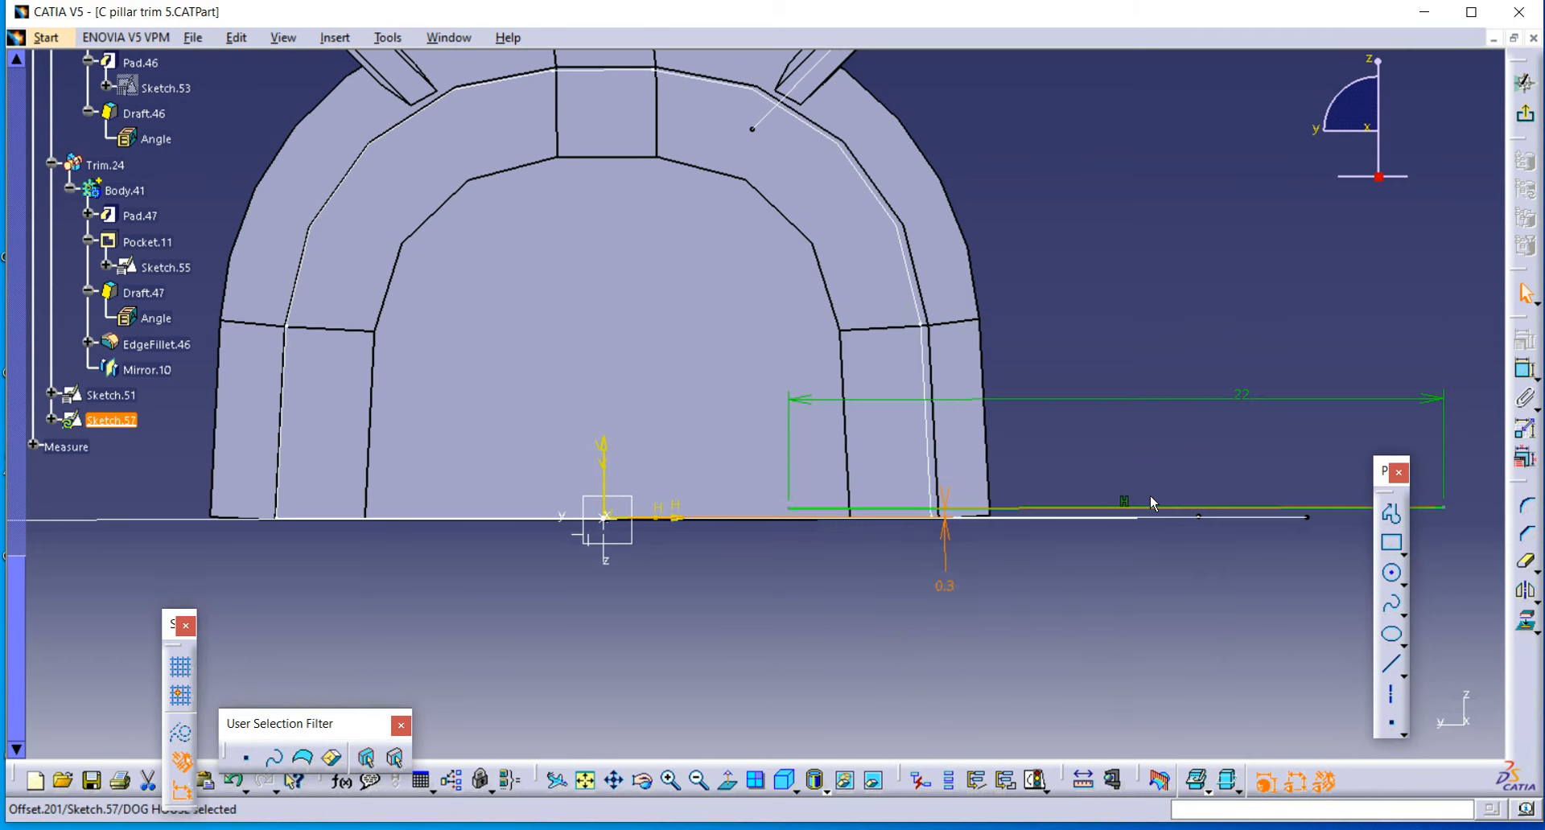
{"action": "double_click", "coordinate": [948, 585]}
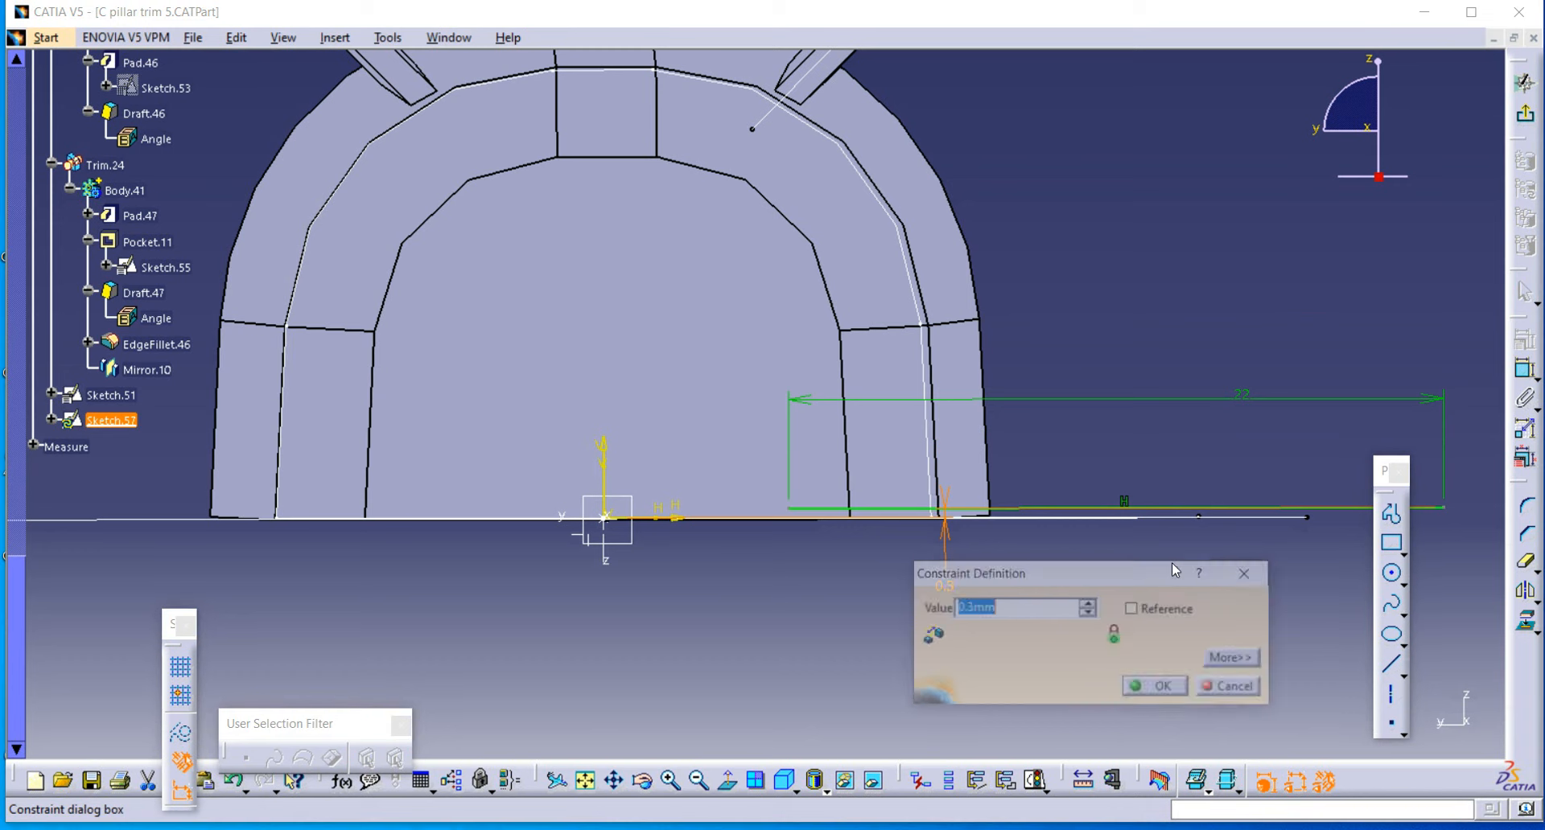
{"action": "type", "text": "3"}
{"action": "key", "text": "Return"}
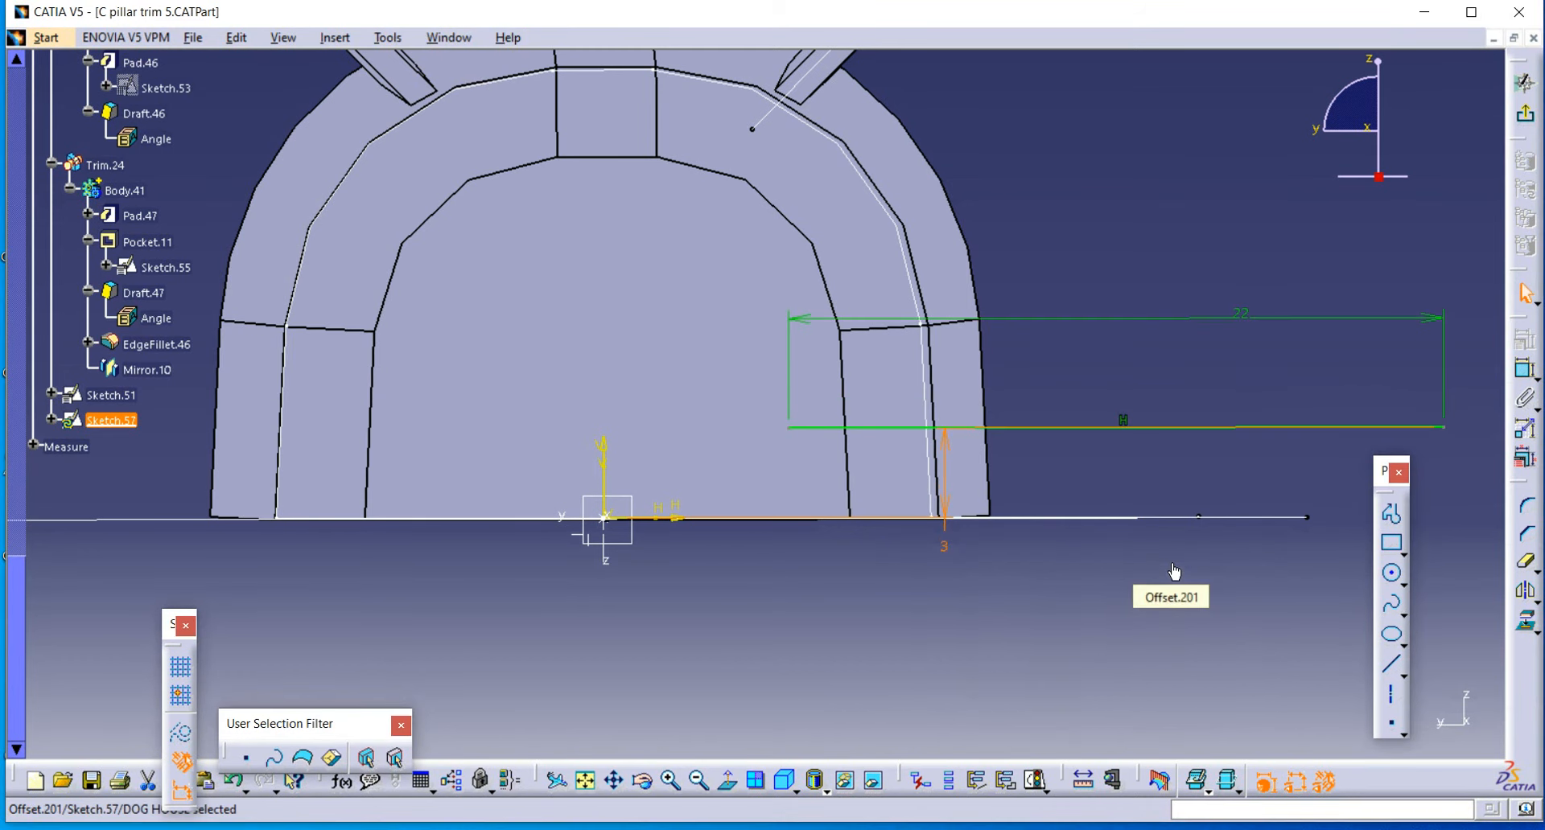
Step: Dimension the distance from the vertical axis to the line's near end, set it to 6 mm and leave the sketch
{"action": "left_click", "coordinate": [1525, 373]}
{"action": "left_click", "coordinate": [603, 480]}
{"action": "left_click", "coordinate": [676, 588]}
{"action": "double_click", "coordinate": [674, 570]}
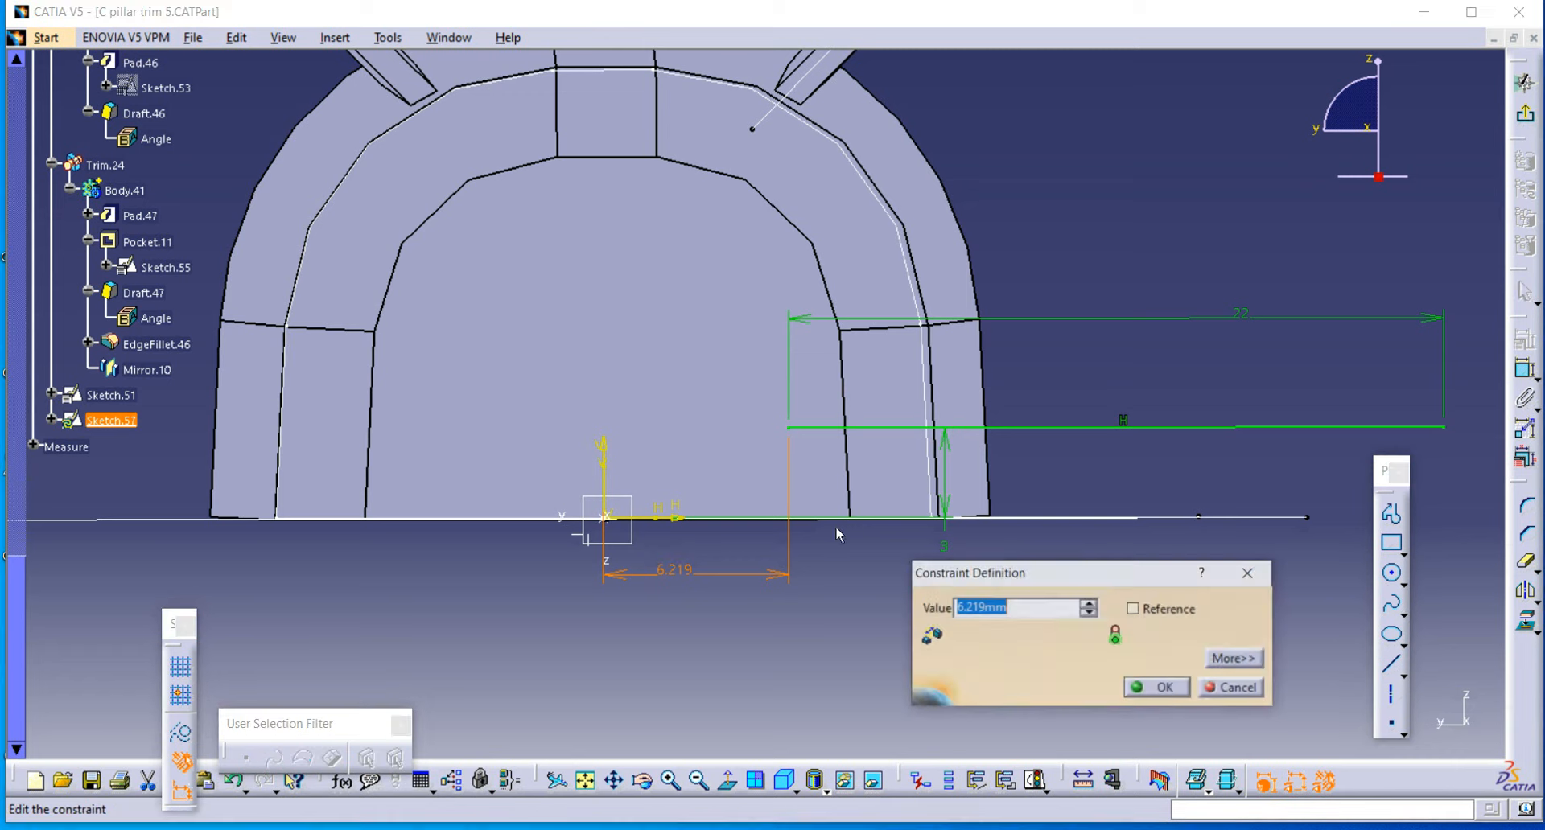
{"action": "type", "text": "6"}
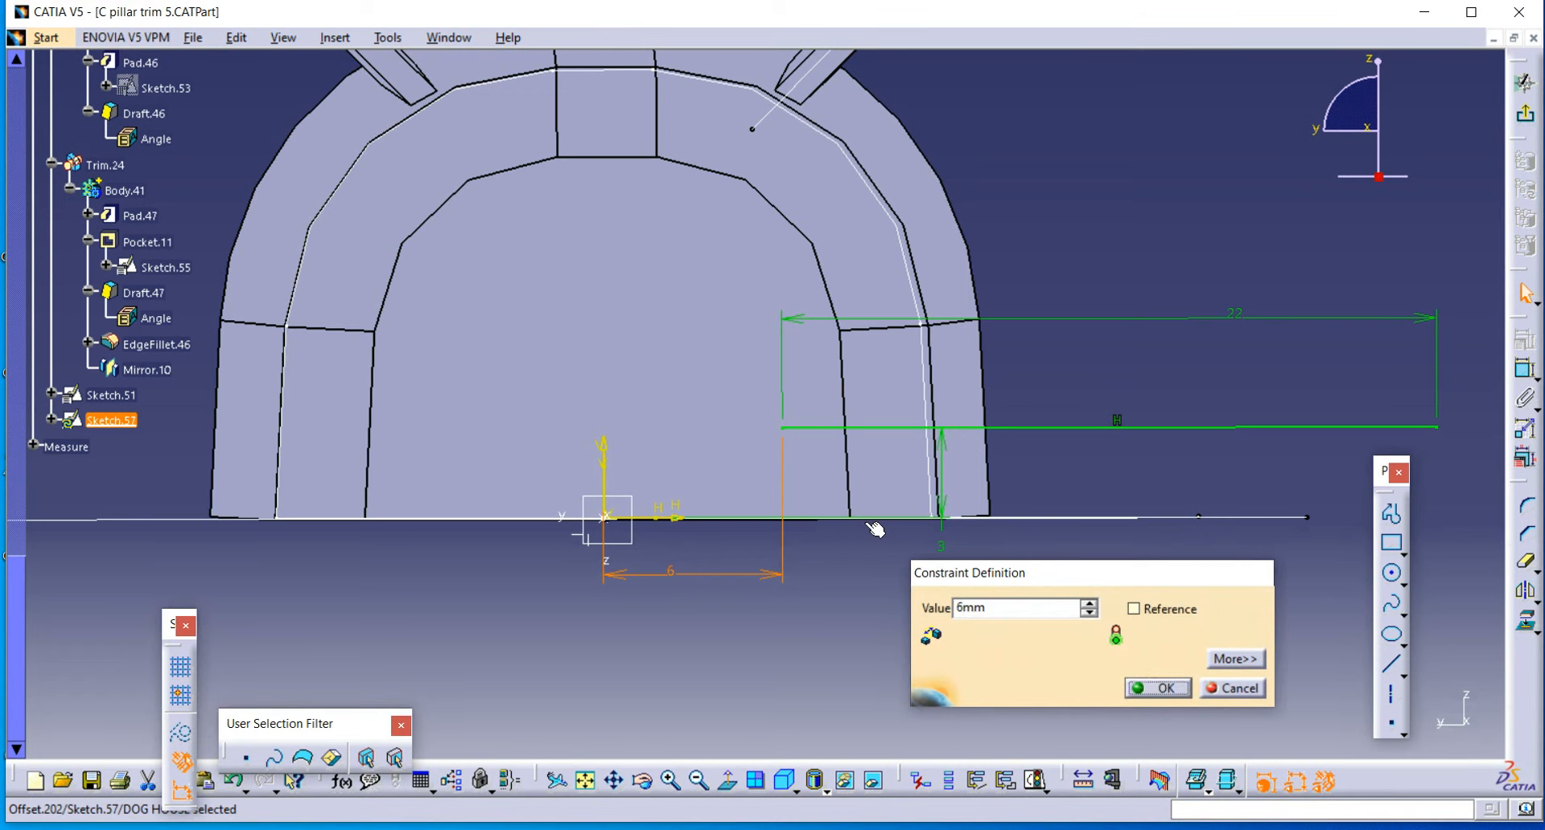
{"action": "key", "text": "Return"}
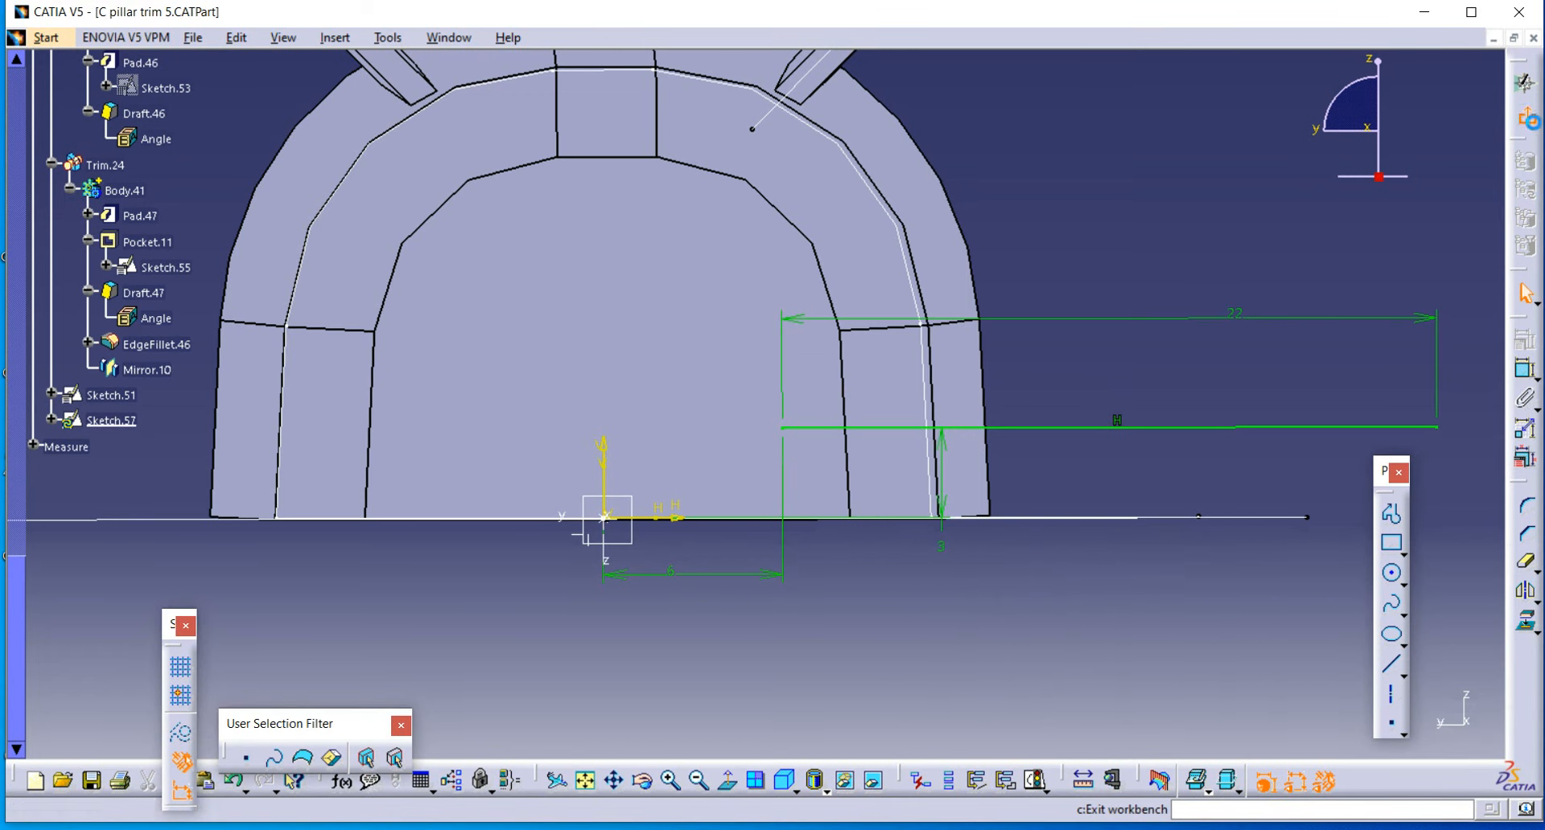
{"action": "left_click", "coordinate": [1525, 115]}
Step: Insert a new body and move Sketch.57 into it by cutting and pasting
{"action": "left_click", "coordinate": [735, 524]}
{"action": "mouse_move", "coordinate": [734, 524]}
{"action": "middle_mouse_down"}
{"action": "mouse_move", "coordinate": [719, 508]}
{"action": "mouse_move", "coordinate": [693, 625]}
{"action": "middle_mouse_up"}
{"action": "left_click", "coordinate": [232, 513]}
{"action": "left_click", "coordinate": [119, 425]}
{"action": "left_click", "coordinate": [340, 40]}
{"action": "left_click", "coordinate": [354, 86]}
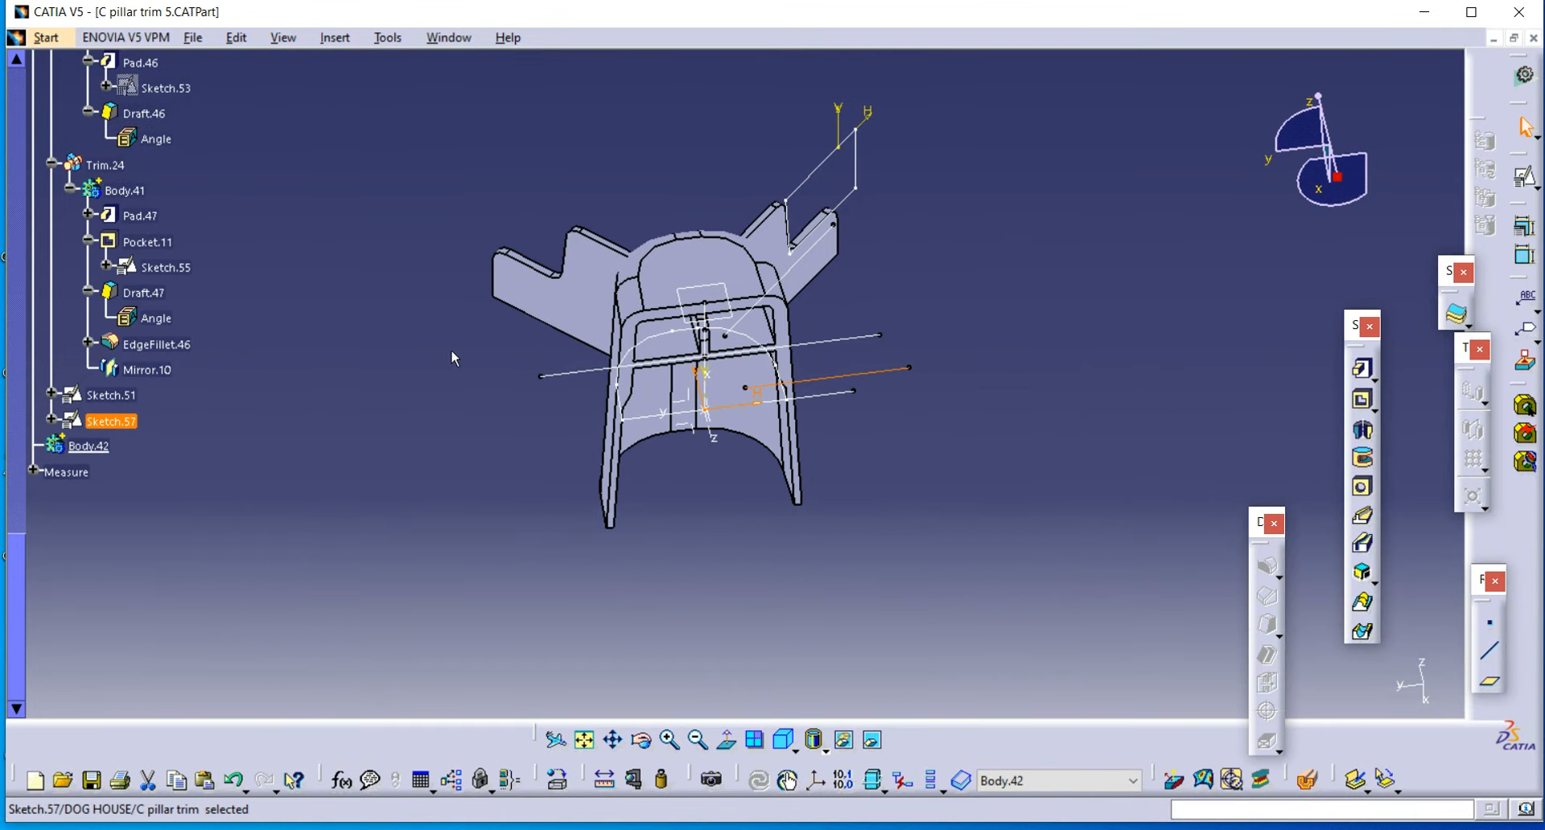
{"action": "key", "text": "ctrl+x"}
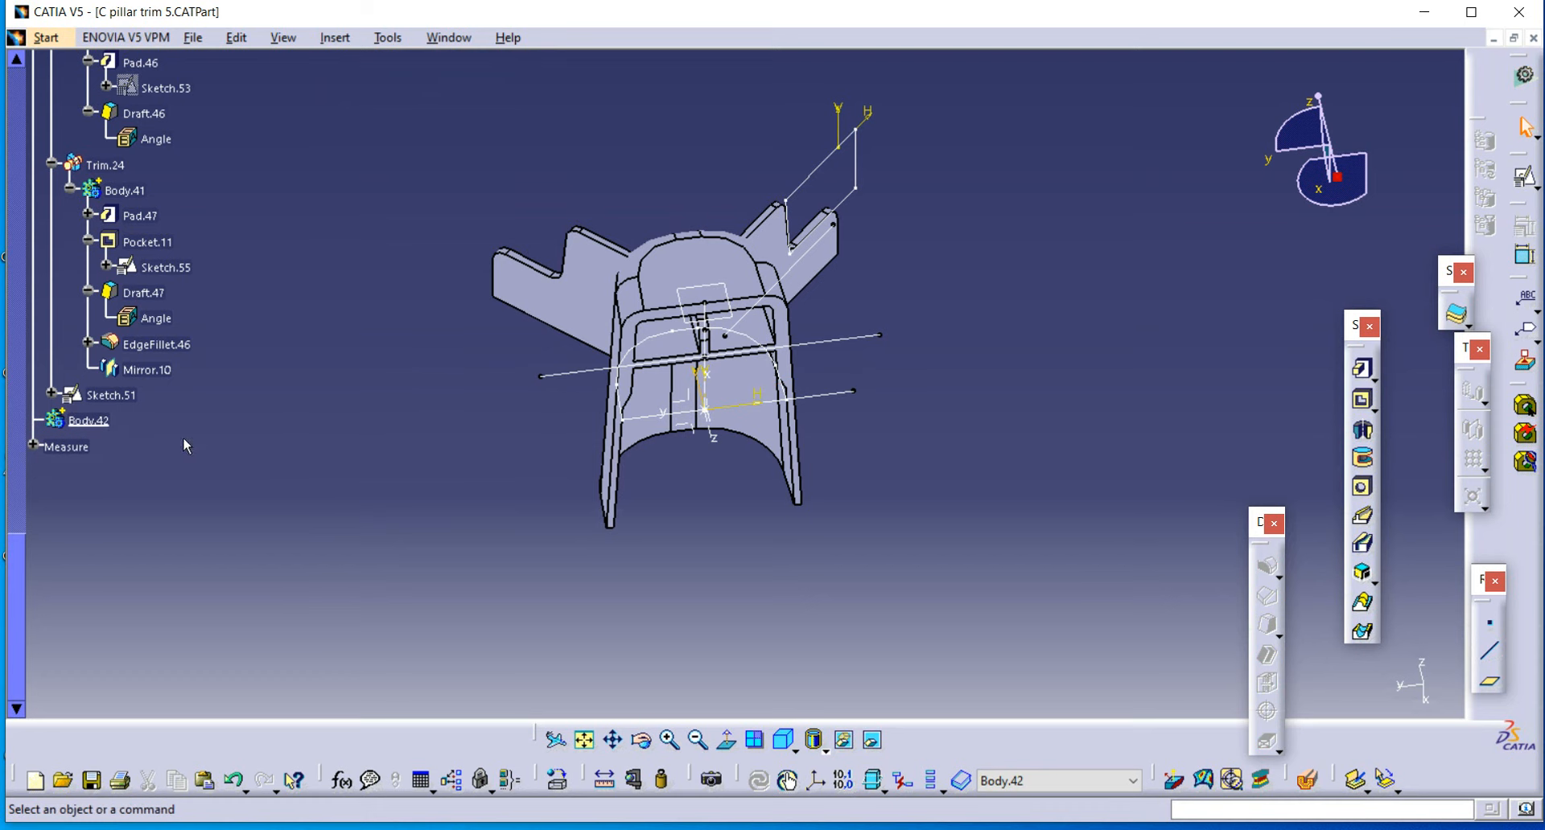
{"action": "key", "text": "ctrl+v"}
{"action": "right_click", "coordinate": [91, 424]}
{"action": "left_click", "coordinate": [179, 148]}
Step: Pad the open line sketch in Body.42 by 15 mm with the Thick option
{"action": "middle_click_drag", "start_coordinate": [925, 418], "coordinate": [981, 521]}
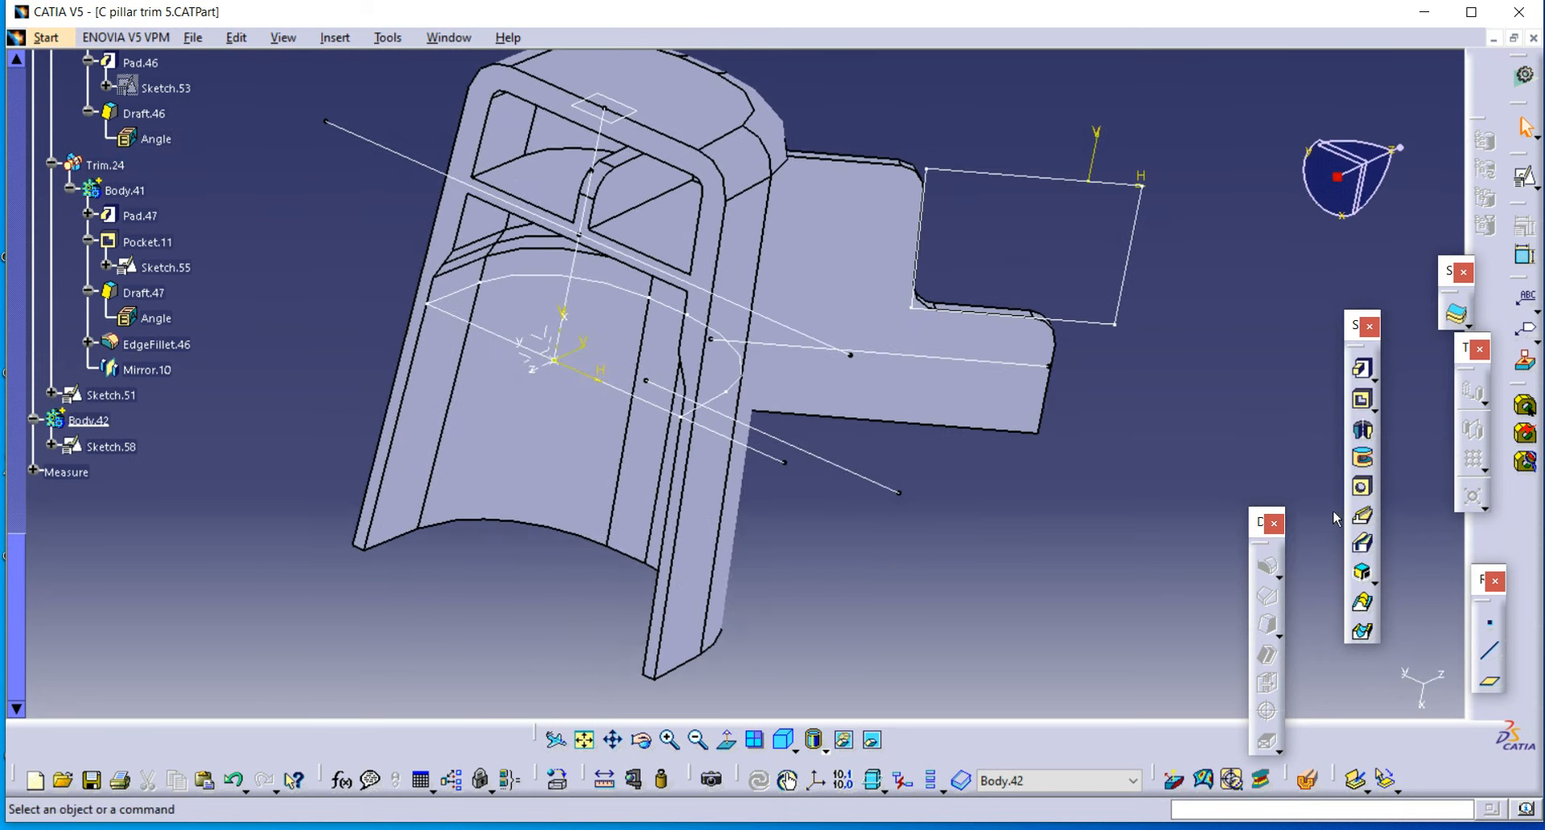
{"action": "left_click", "coordinate": [1367, 370]}
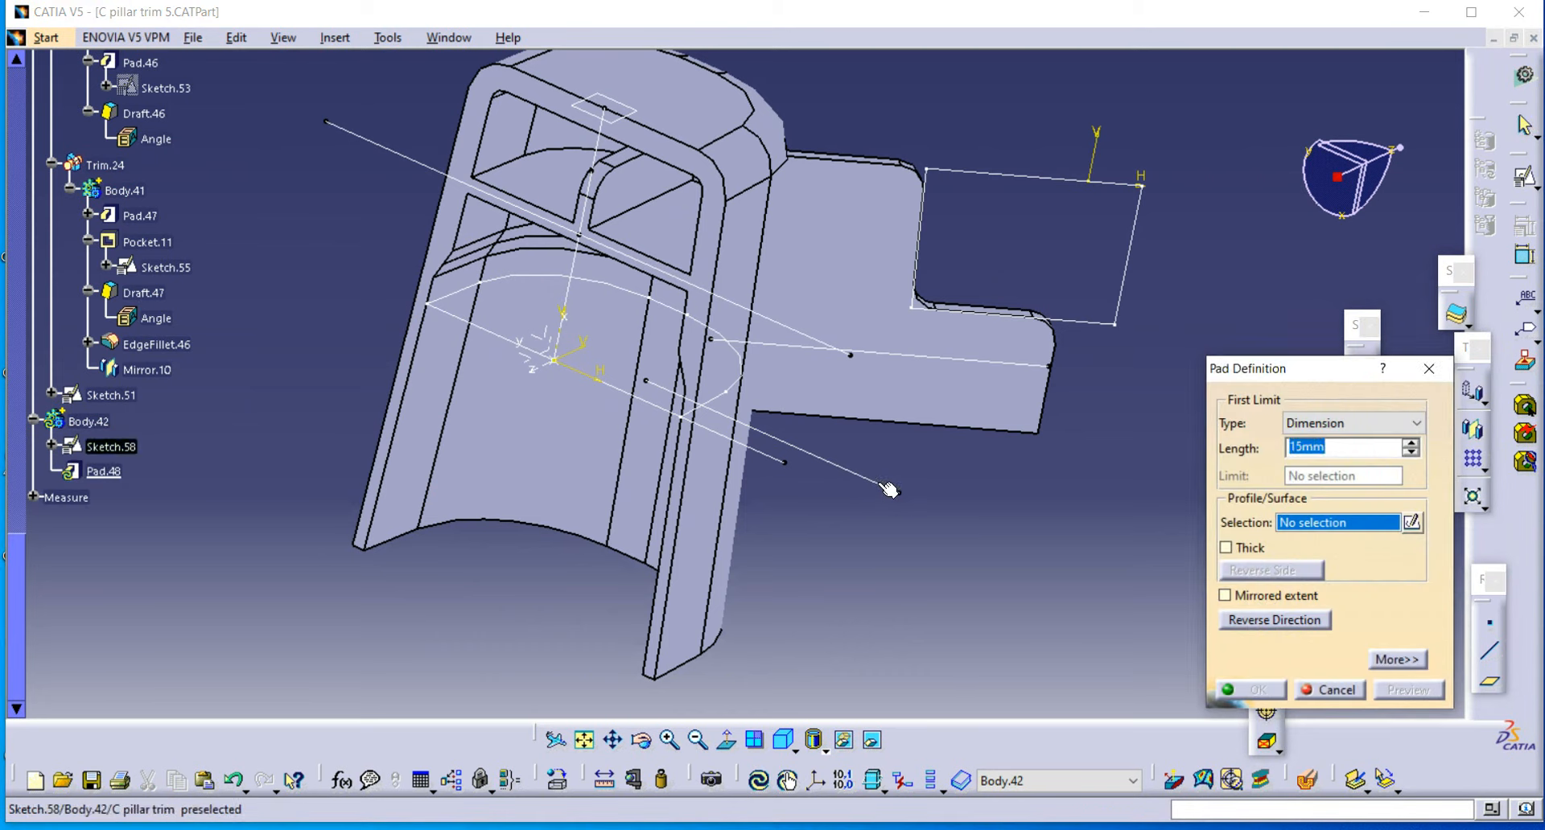
{"action": "left_click", "coordinate": [888, 485]}
{"action": "left_click", "coordinate": [857, 469]}
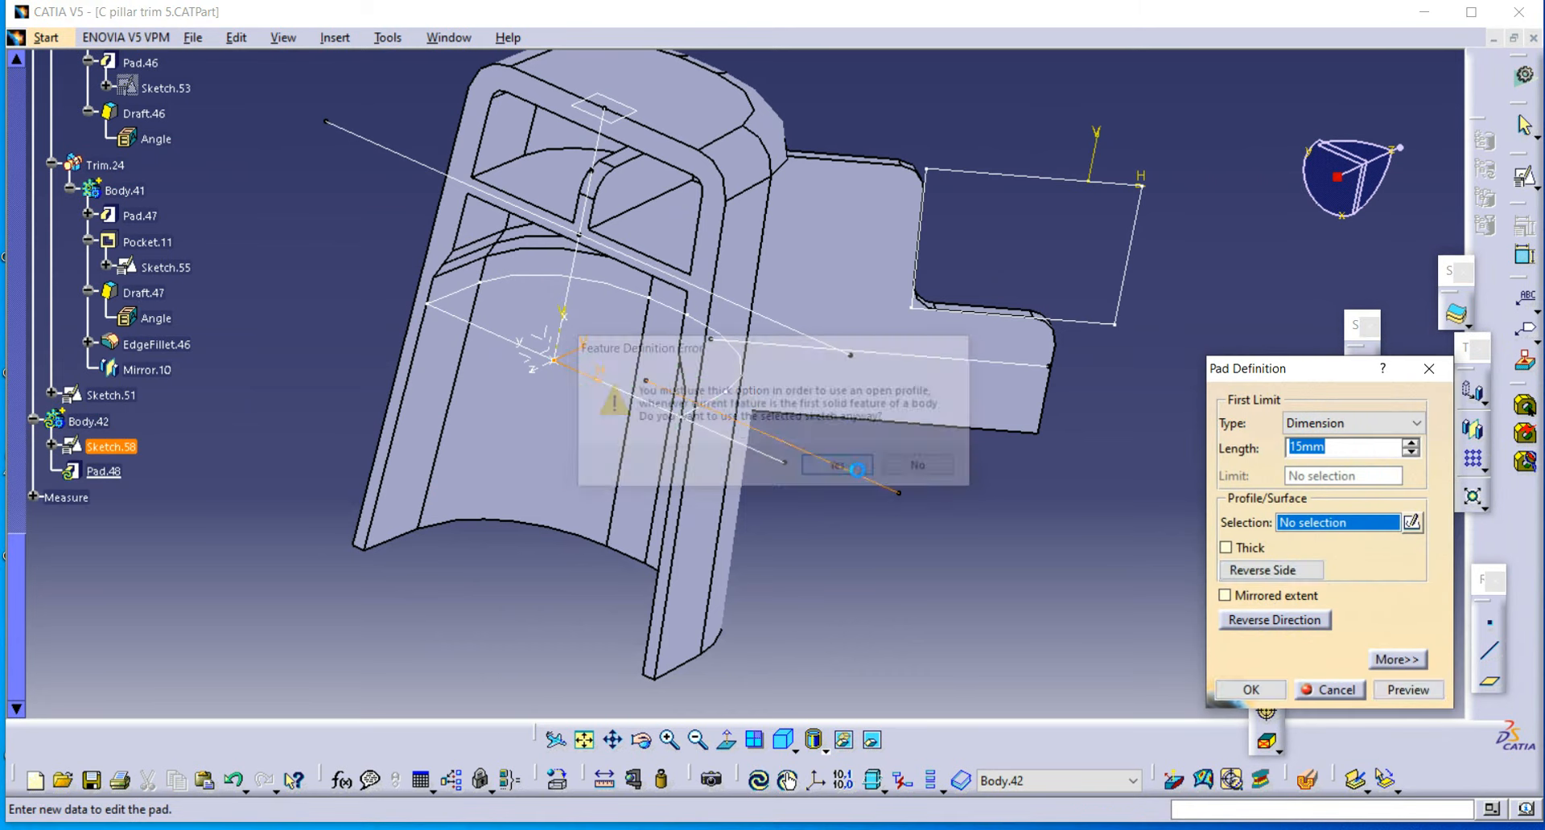
{"action": "left_click", "coordinate": [1249, 547]}
{"action": "middle_click_drag", "start_coordinate": [804, 370], "coordinate": [922, 476]}
{"action": "left_click", "coordinate": [1252, 690]}
Step: Copy the existing side rib's rectangular pocket sketch and paste it into Body.42
{"action": "middle_click_drag", "start_coordinate": [804, 374], "coordinate": [785, 564]}
{"action": "left_click", "coordinate": [1143, 386]}
{"action": "right_click", "coordinate": [1052, 188]}
{"action": "left_click", "coordinate": [1102, 194]}
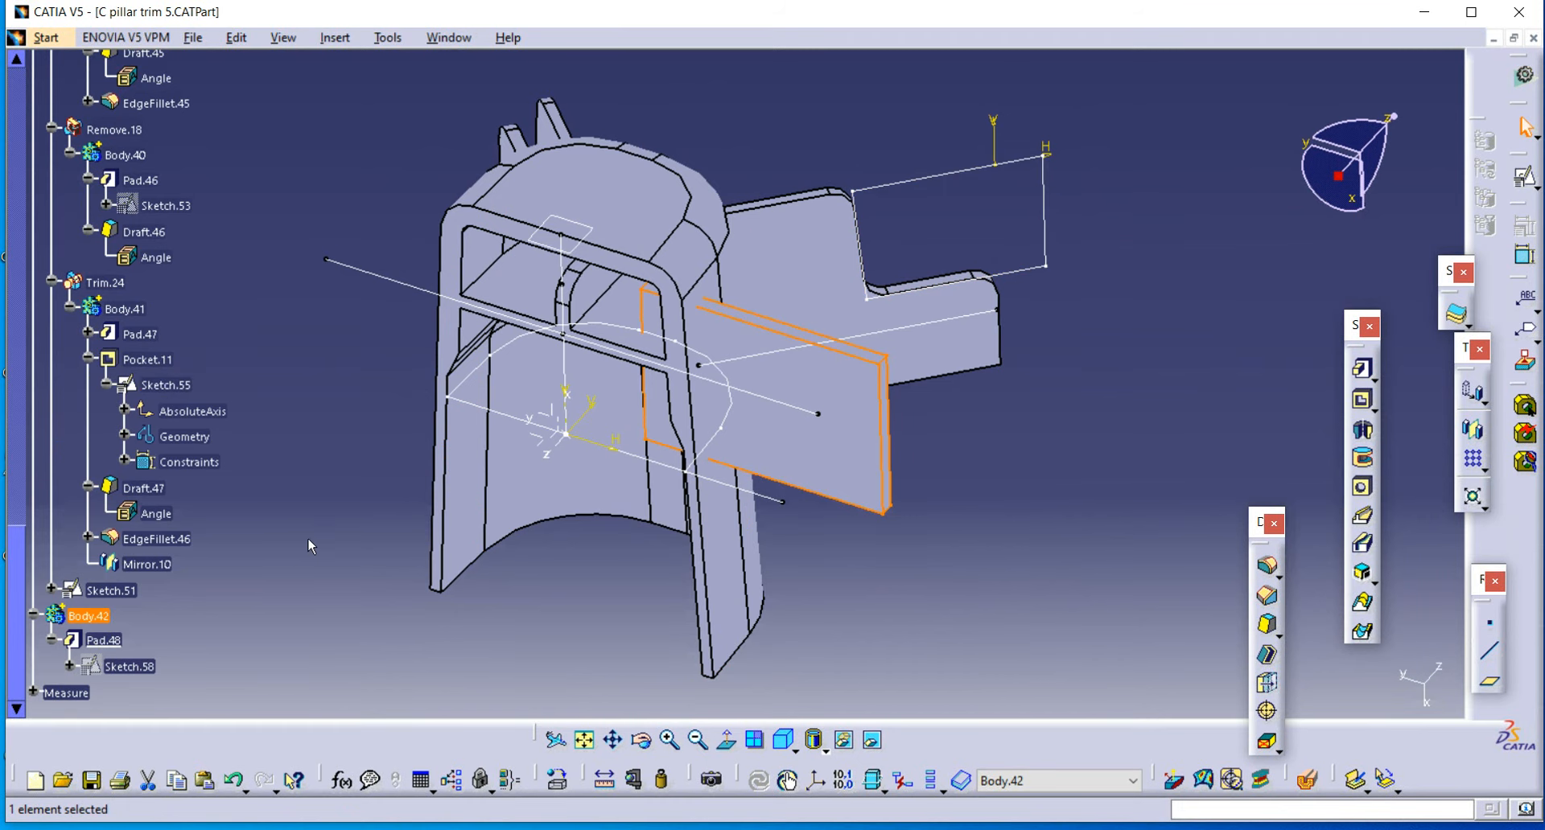
{"action": "key", "text": "ctrl+v"}
{"action": "scroll", "coordinate": [269, 600], "scroll_direction": "down", "scroll_amount": 3}
{"action": "middle_click_drag", "start_coordinate": [284, 578], "coordinate": [287, 585]}
Step: Change the support of the pasted Sketch.59 to the large side face of Pad.48
{"action": "right_click", "coordinate": [120, 425]}
{"action": "mouse_move", "coordinate": [201, 404]}
{"action": "left_click", "coordinate": [403, 445]}
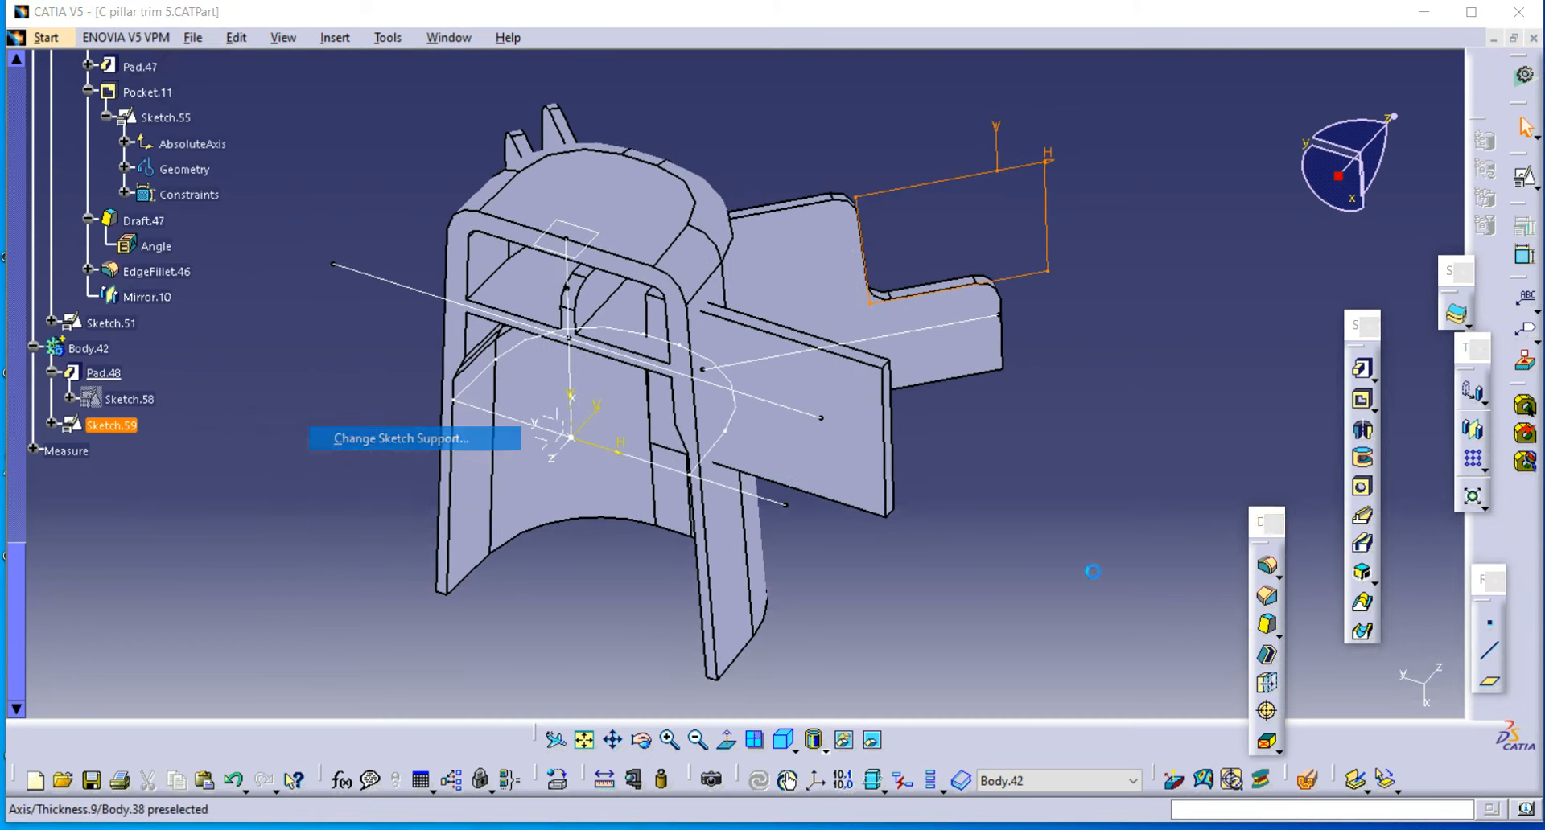
{"action": "mouse_move", "coordinate": [829, 588]}
{"action": "middle_mouse_down"}
{"action": "mouse_move", "coordinate": [673, 578]}
{"action": "mouse_move", "coordinate": [663, 563]}
{"action": "middle_mouse_up"}
{"action": "scroll", "coordinate": [861, 437], "scroll_direction": "down", "scroll_amount": 1}
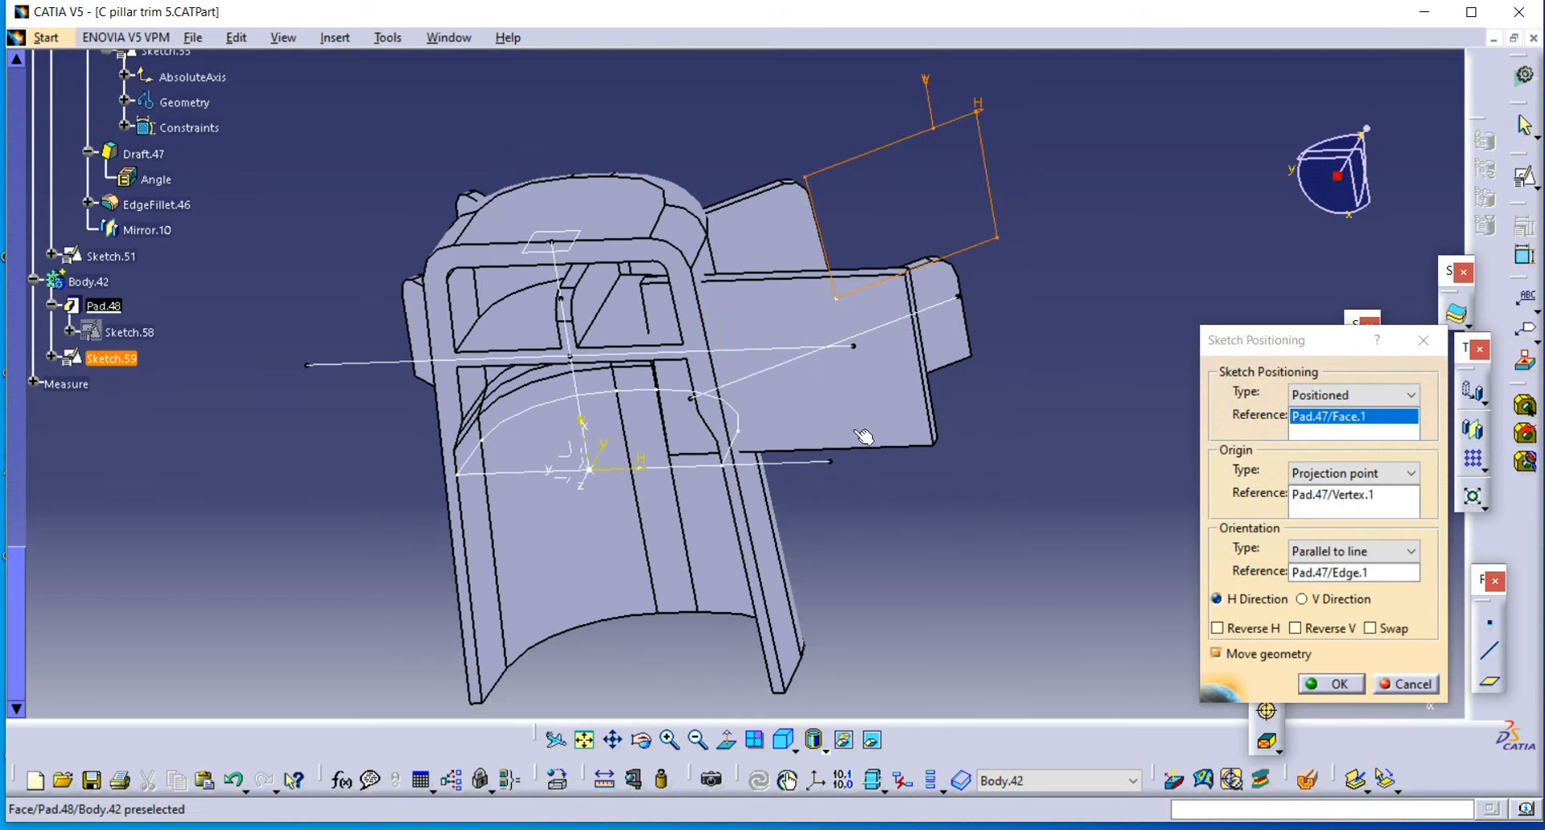
{"action": "left_click", "coordinate": [863, 437]}
{"action": "middle_click_drag", "start_coordinate": [953, 501], "coordinate": [792, 575]}
Step: Set the pasted sketch's origin to a projection point at the outer upper corner vertex of Pad.48
{"action": "left_click", "coordinate": [1363, 473]}
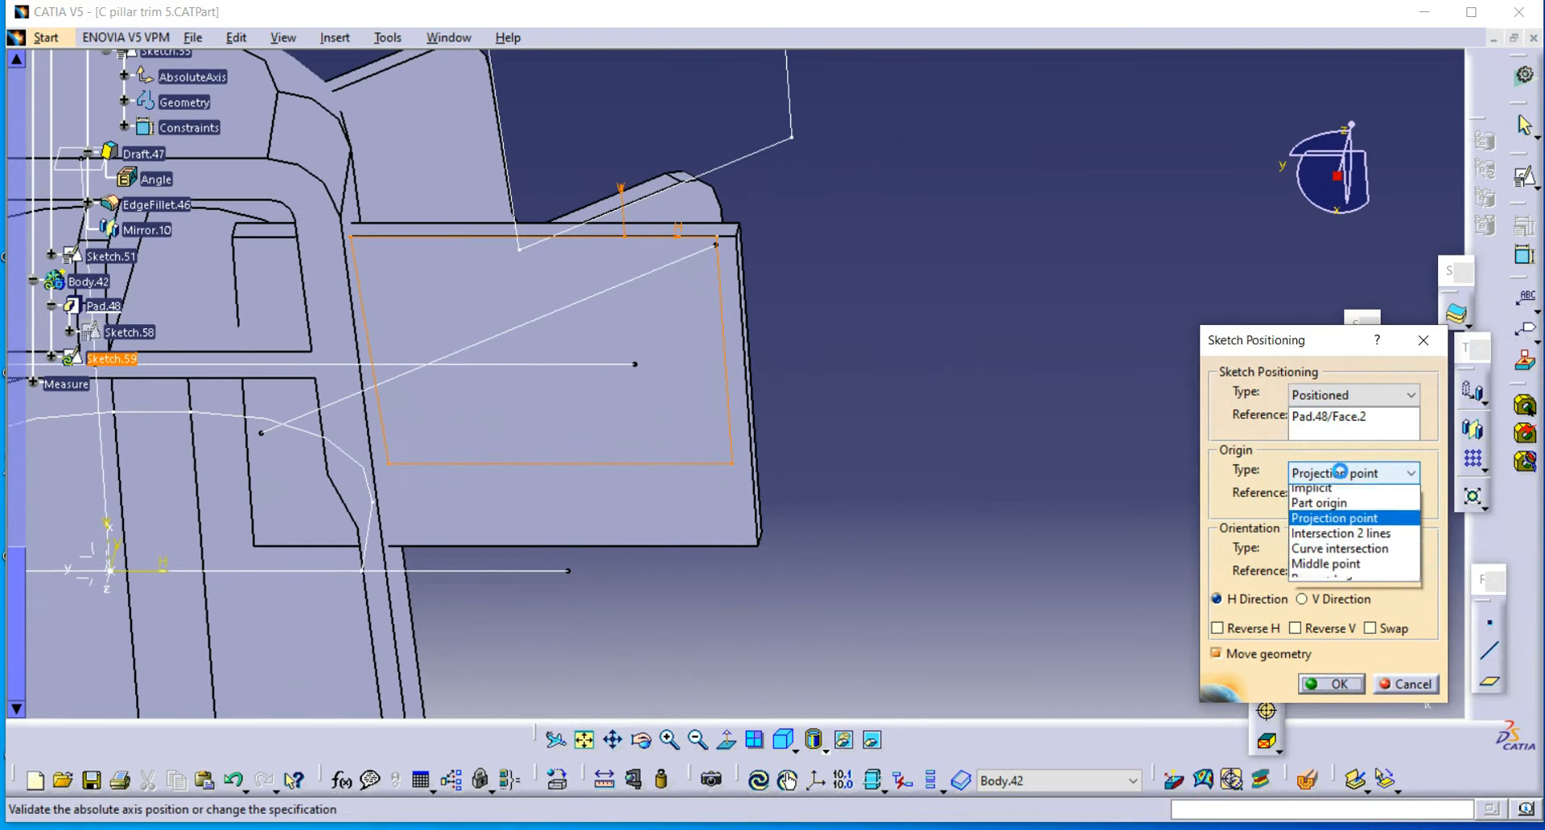
{"action": "left_click", "coordinate": [1336, 508]}
{"action": "left_click", "coordinate": [1363, 473]}
{"action": "left_click", "coordinate": [1335, 524]}
{"action": "middle_click_drag", "start_coordinate": [724, 403], "coordinate": [584, 323]}
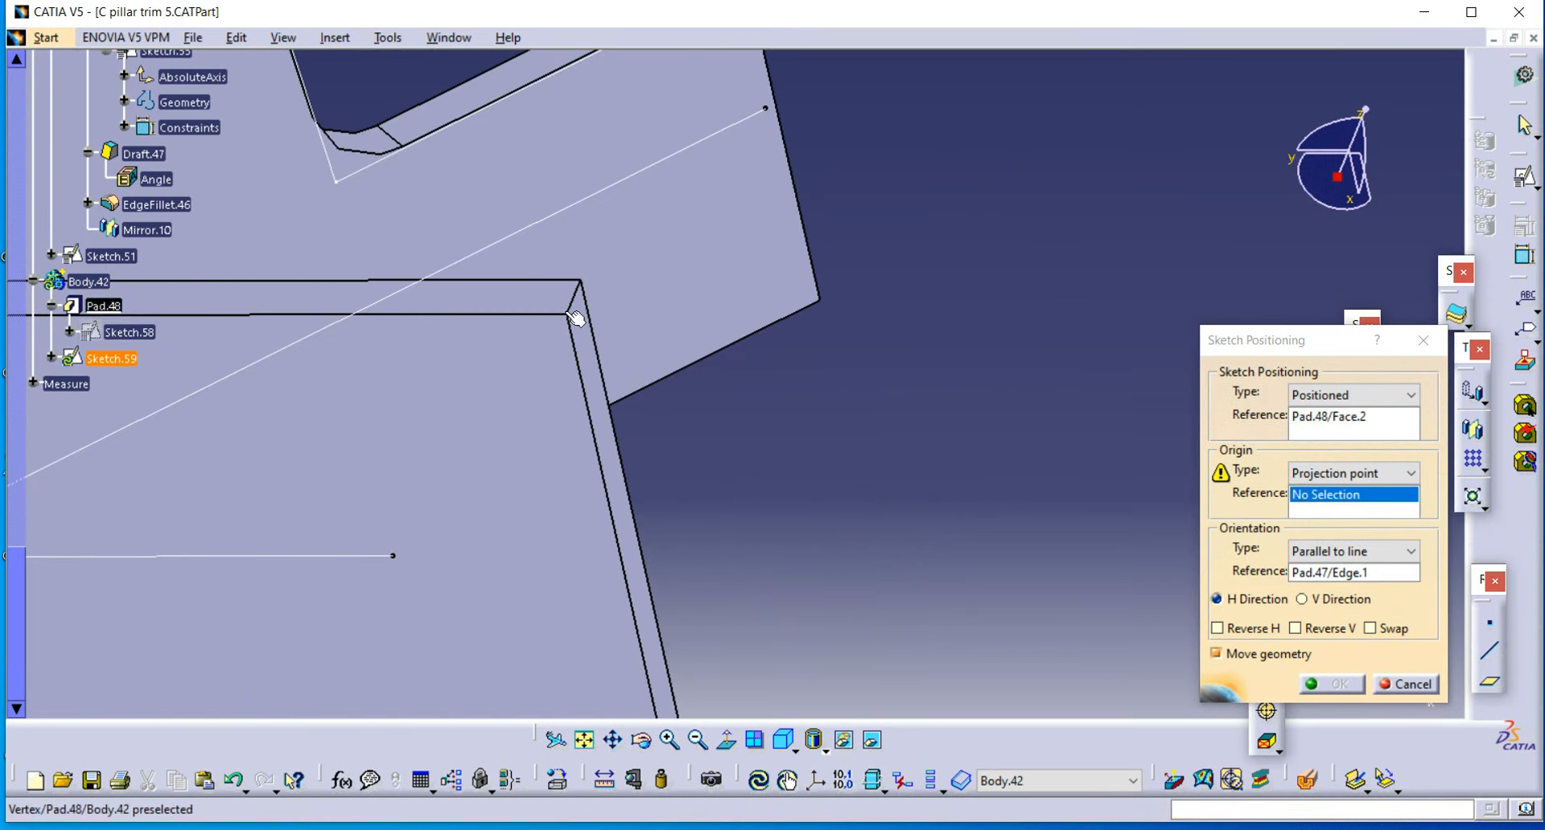
{"action": "mouse_move", "coordinate": [873, 343]}
{"action": "middle_mouse_down"}
{"action": "mouse_move", "coordinate": [572, 428]}
{"action": "mouse_move", "coordinate": [669, 379]}
{"action": "mouse_move", "coordinate": [724, 475]}
{"action": "middle_mouse_up"}
{"action": "left_click", "coordinate": [1365, 554]}
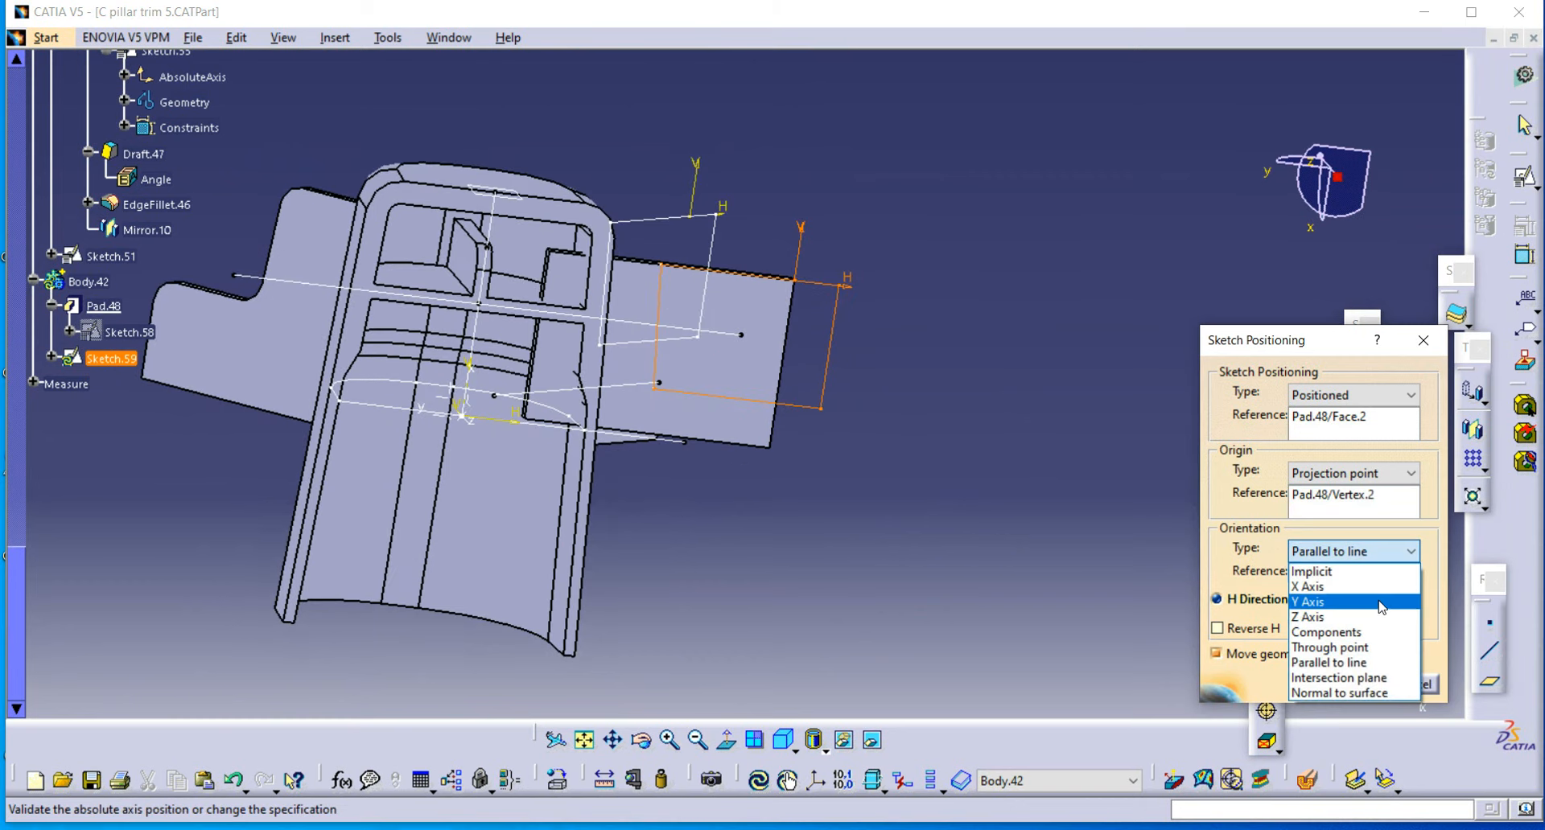
{"action": "left_click", "coordinate": [1376, 629]}
{"action": "left_click", "coordinate": [1436, 566]}
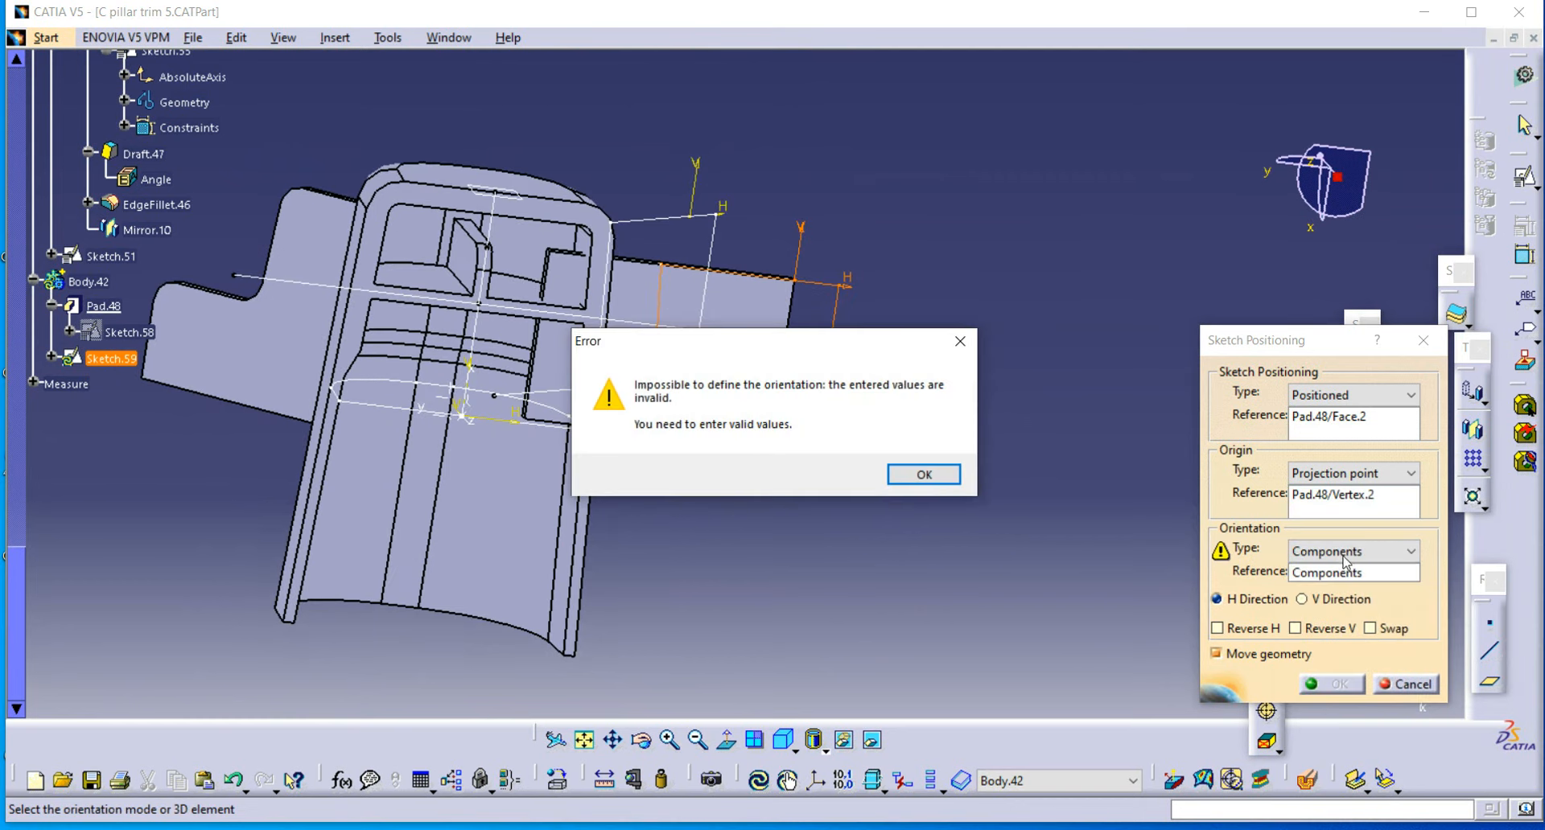
{"action": "left_click", "coordinate": [924, 474]}
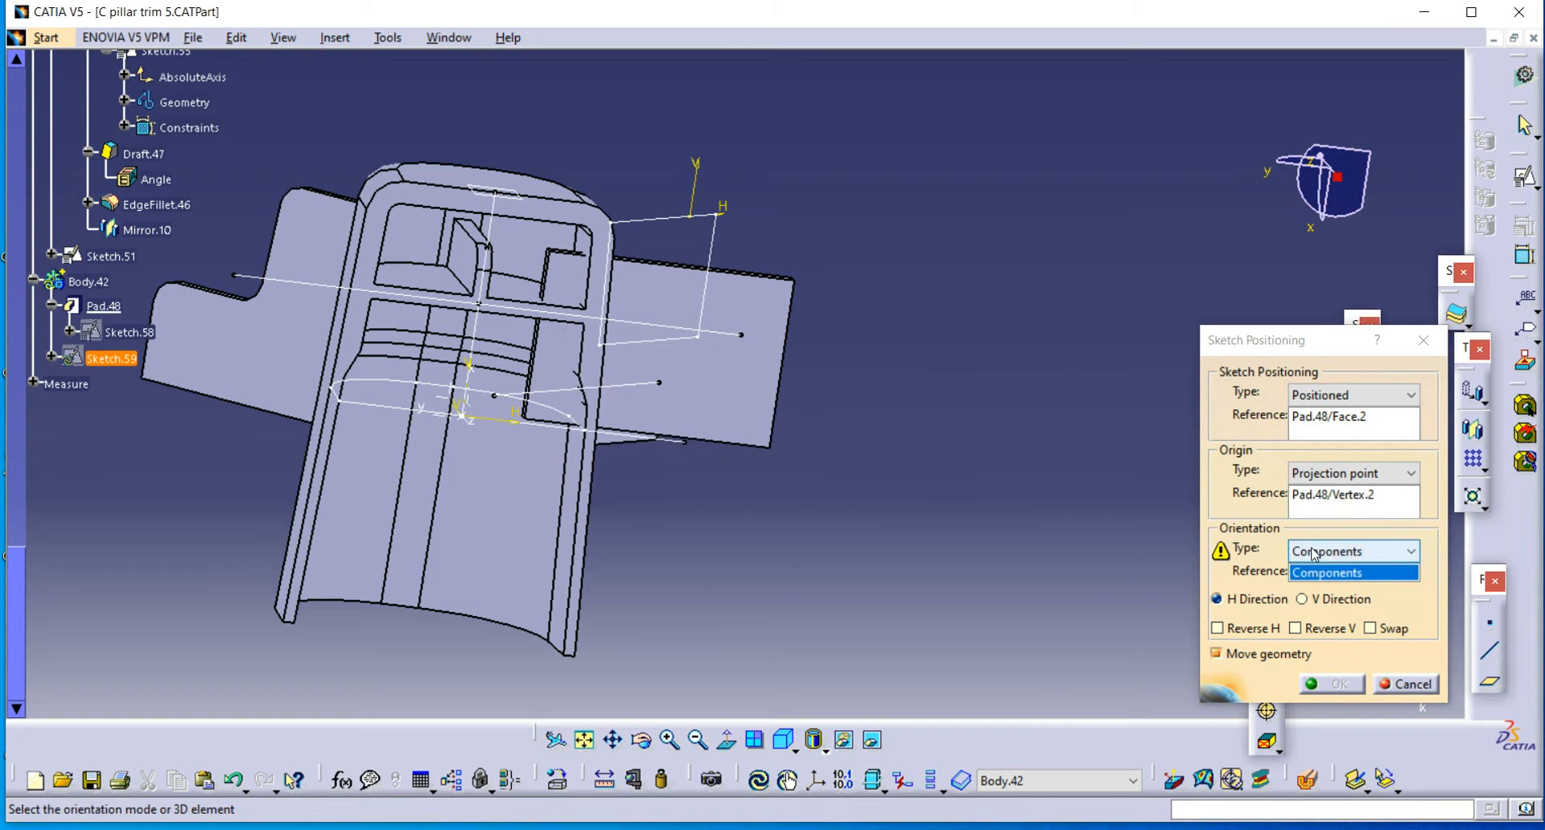
Step: Orient Sketch.59 parallel to the upper edge of Pad.48's large side face and accept the sketch positioning
{"action": "left_click", "coordinate": [1360, 551]}
{"action": "left_click", "coordinate": [1367, 666]}
{"action": "mouse_move", "coordinate": [715, 288]}
{"action": "middle_mouse_down"}
{"action": "mouse_move", "coordinate": [695, 310]}
{"action": "mouse_move", "coordinate": [739, 289]}
{"action": "middle_mouse_up"}
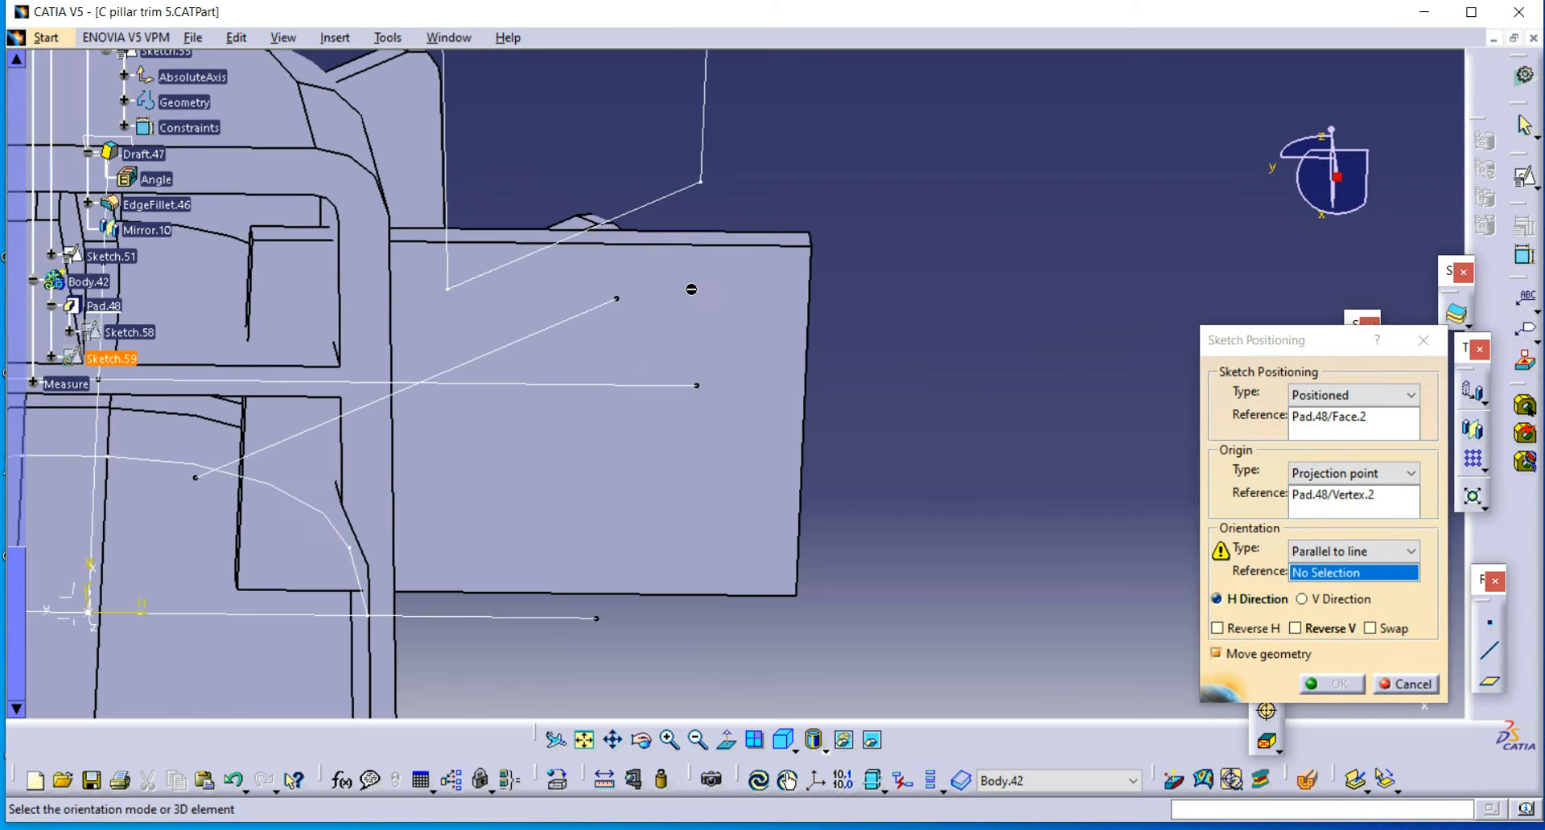
{"action": "left_click", "coordinate": [704, 251]}
{"action": "middle_click_drag", "start_coordinate": [922, 374], "coordinate": [978, 490]}
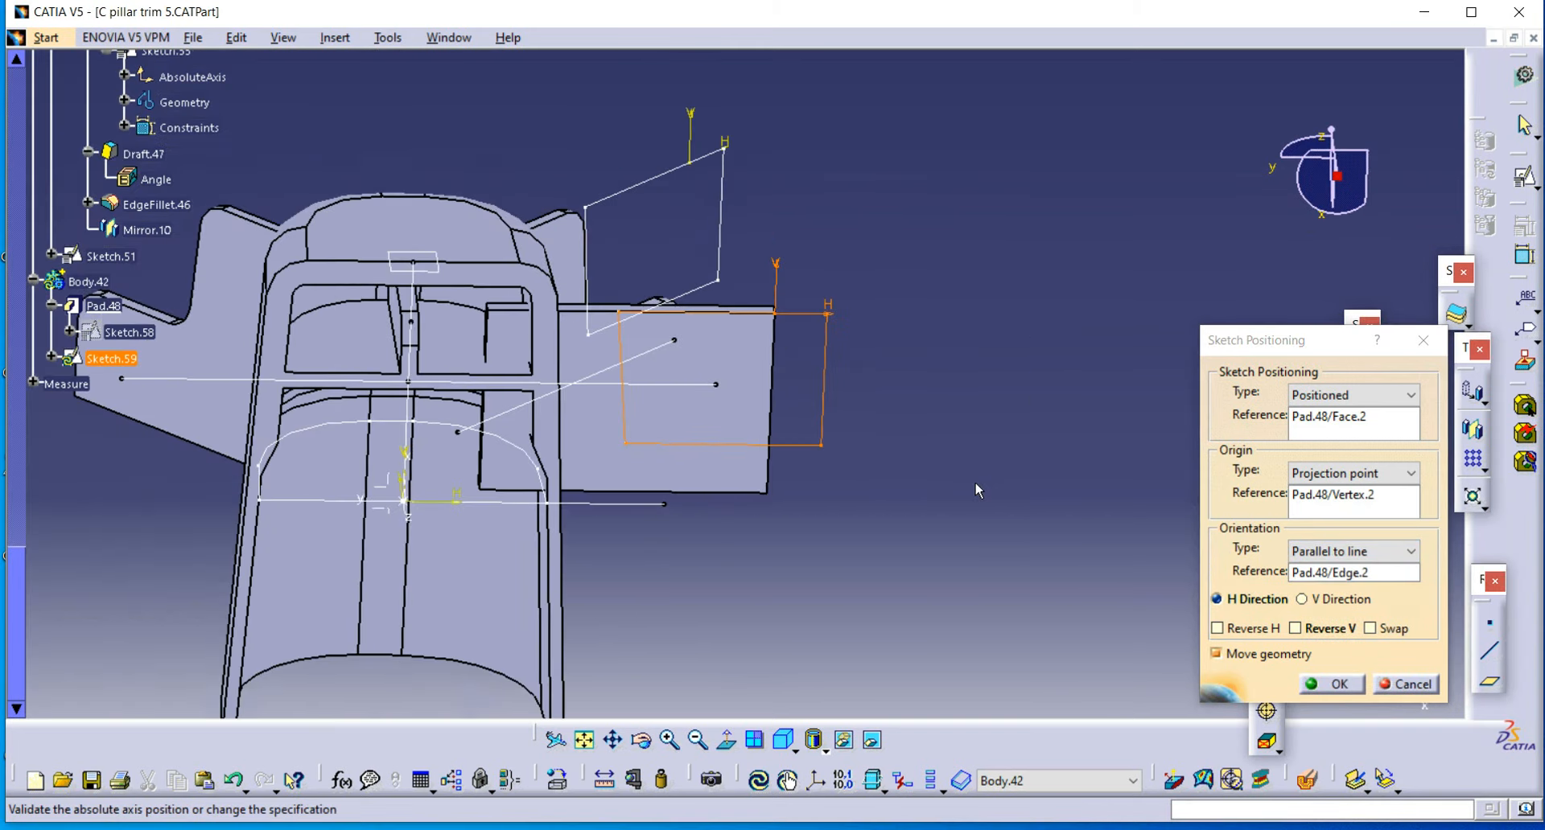
{"action": "left_click", "coordinate": [1348, 690]}
Step: Make Body.42 the in-work object and cut a 2 mm deep pocket from Sketch.59
{"action": "mouse_move", "coordinate": [939, 346]}
{"action": "middle_mouse_down"}
{"action": "mouse_move", "coordinate": [820, 345]}
{"action": "mouse_move", "coordinate": [943, 412]}
{"action": "mouse_move", "coordinate": [941, 451]}
{"action": "mouse_move", "coordinate": [813, 459]}
{"action": "mouse_move", "coordinate": [837, 354]}
{"action": "middle_mouse_up"}
{"action": "right_click", "coordinate": [106, 288]}
{"action": "left_click", "coordinate": [169, 433]}
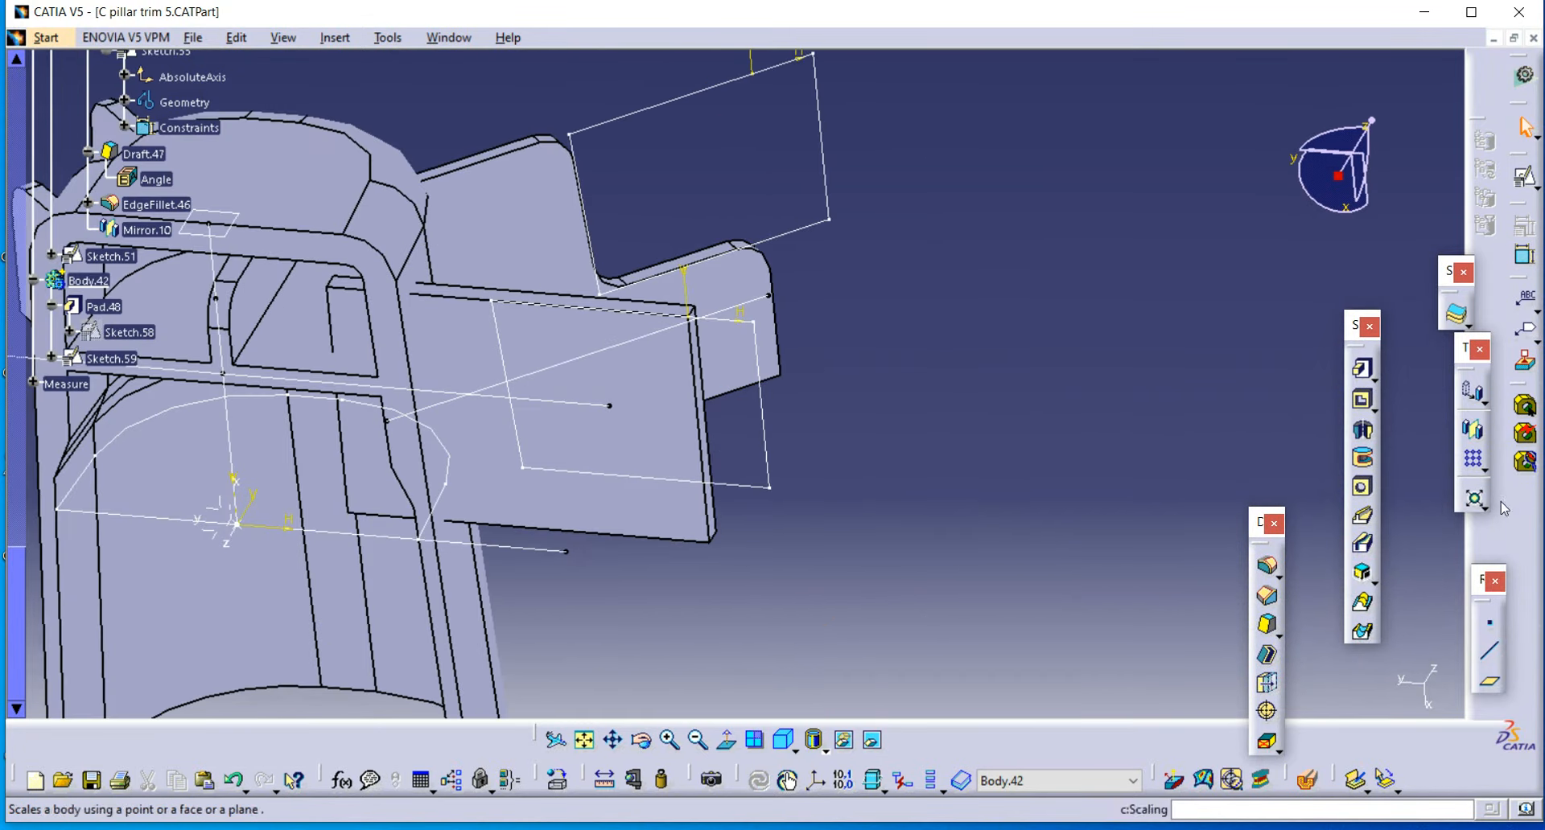
{"action": "left_click", "coordinate": [1362, 402]}
{"action": "mouse_move", "coordinate": [813, 407]}
{"action": "middle_mouse_down"}
{"action": "mouse_move", "coordinate": [738, 442]}
{"action": "mouse_move", "coordinate": [892, 439]}
{"action": "middle_mouse_up"}
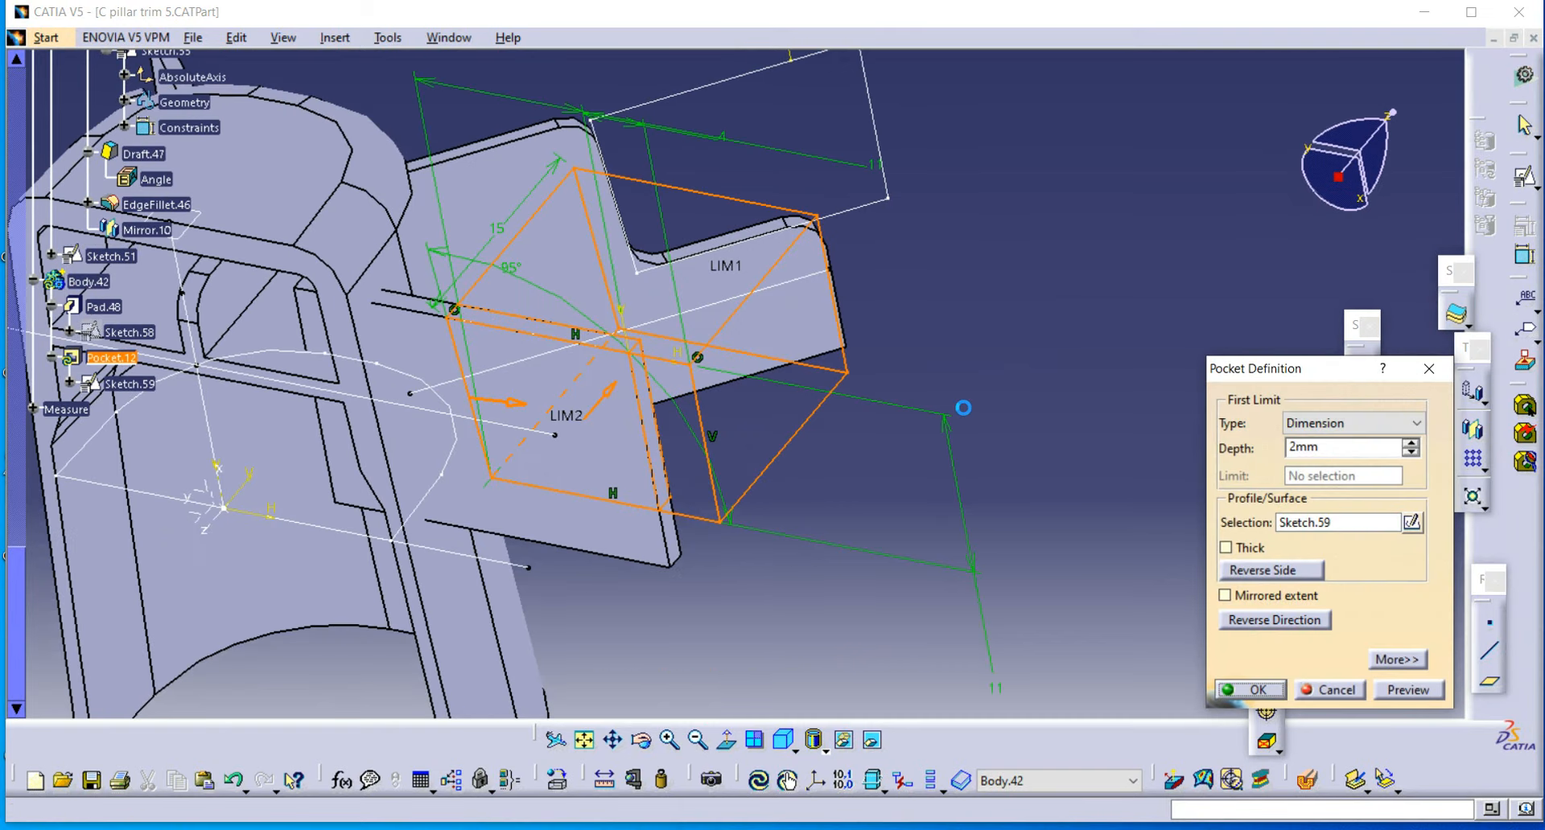
{"action": "key", "text": "Return"}
{"action": "middle_click_drag", "start_coordinate": [535, 590], "coordinate": [889, 483]}
{"action": "left_click", "coordinate": [1267, 568]}
{"action": "middle_click_drag", "start_coordinate": [759, 392], "coordinate": [913, 272]}
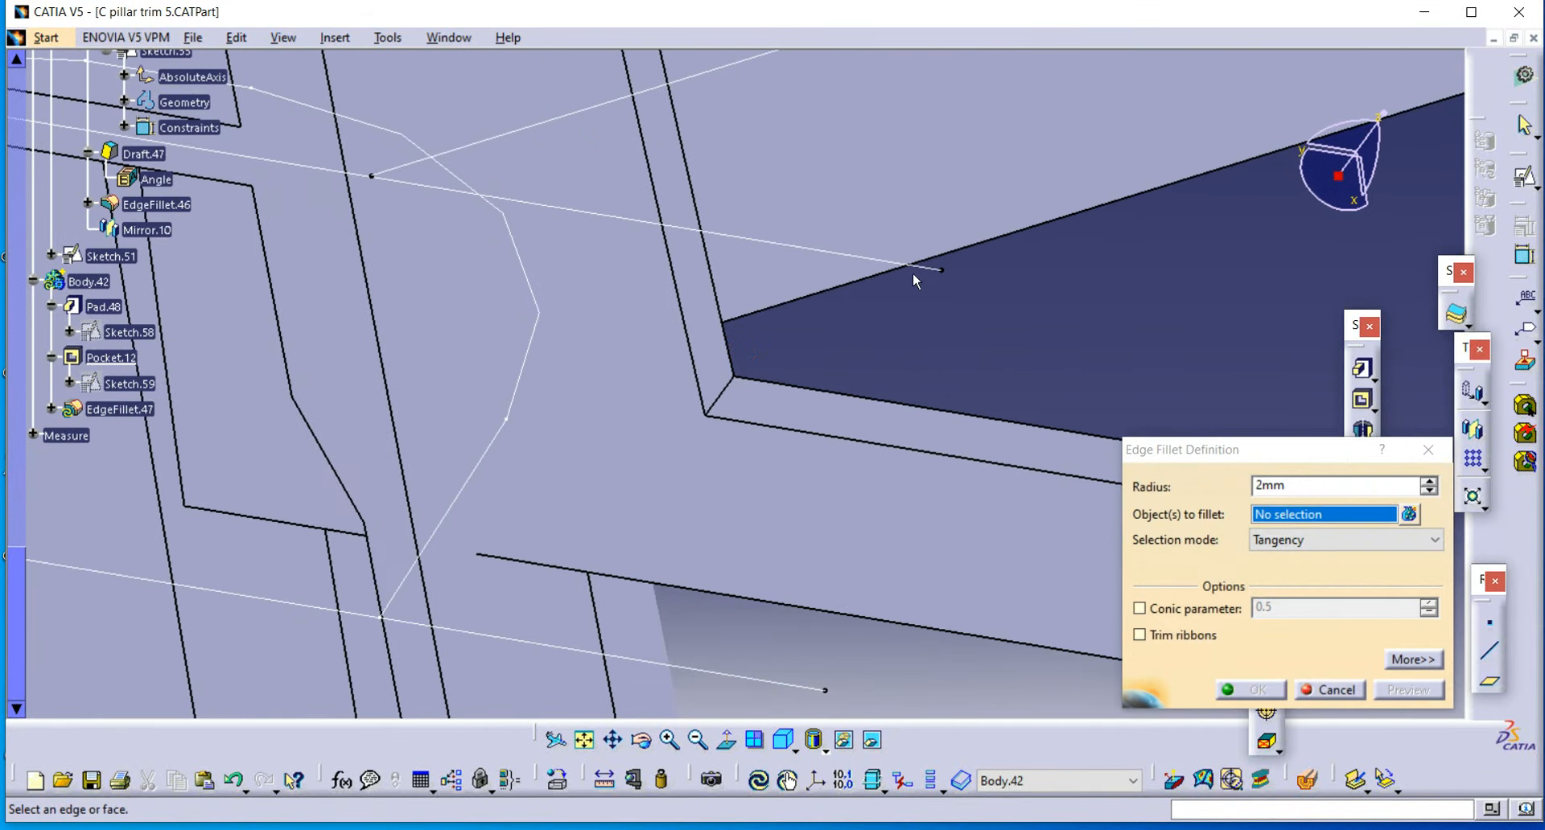
{"action": "left_click", "coordinate": [775, 393]}
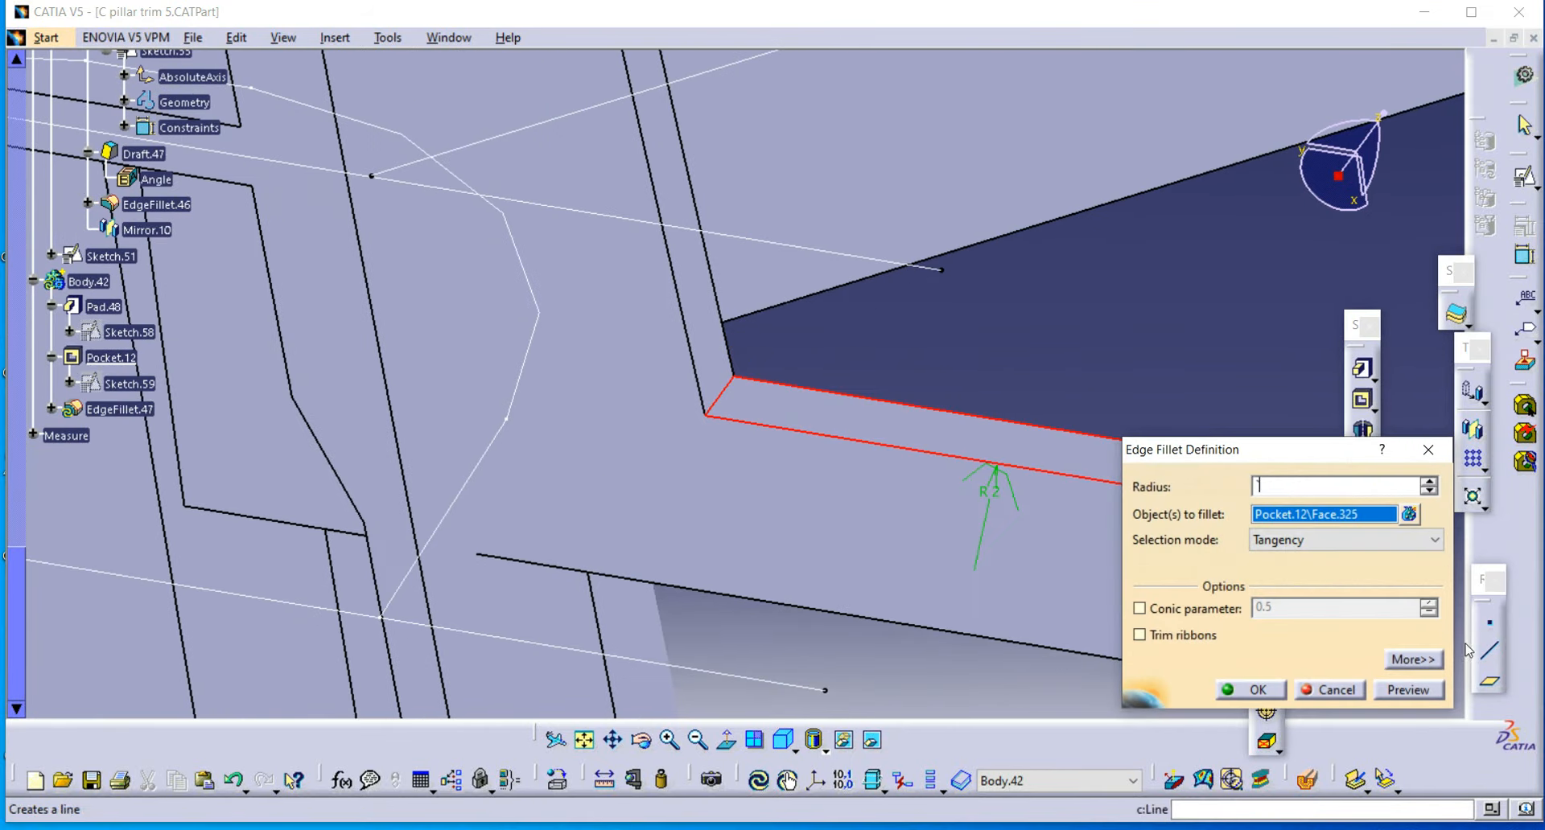
{"action": "key", "text": "Return"}
{"action": "left_click", "coordinate": [1473, 356]}
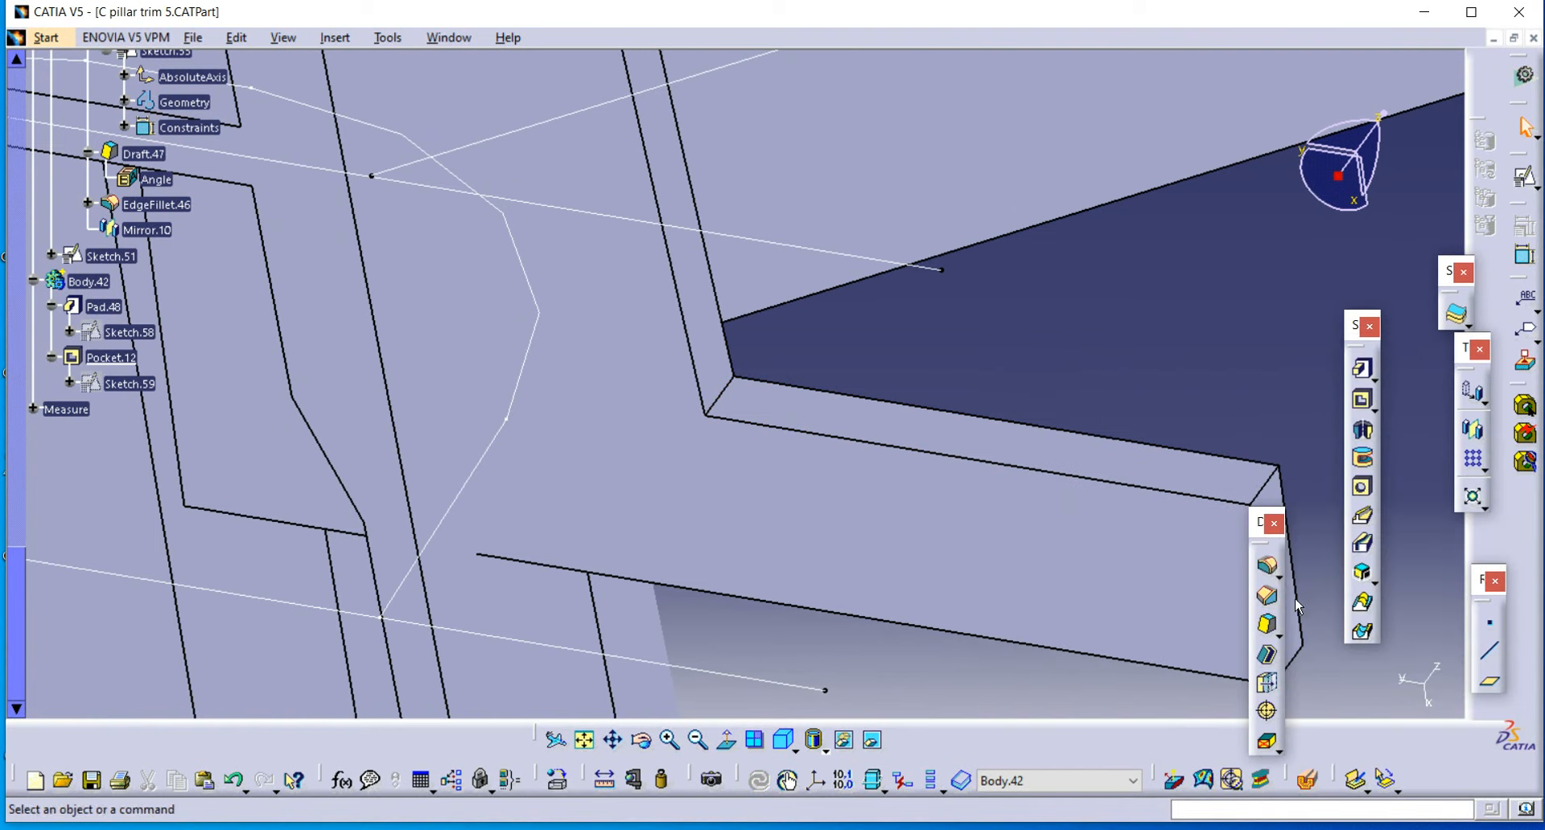
Step: Fillet the rib's inner step corner and its upper and outer corner edges with a 2 mm radius
{"action": "left_click", "coordinate": [1269, 569]}
{"action": "left_click", "coordinate": [724, 412]}
{"action": "middle_click_drag", "start_coordinate": [724, 411], "coordinate": [658, 281]}
{"action": "left_click", "coordinate": [668, 257]}
{"action": "middle_click_drag", "start_coordinate": [772, 394], "coordinate": [631, 200]}
{"action": "middle_click_drag", "start_coordinate": [1005, 563], "coordinate": [668, 267]}
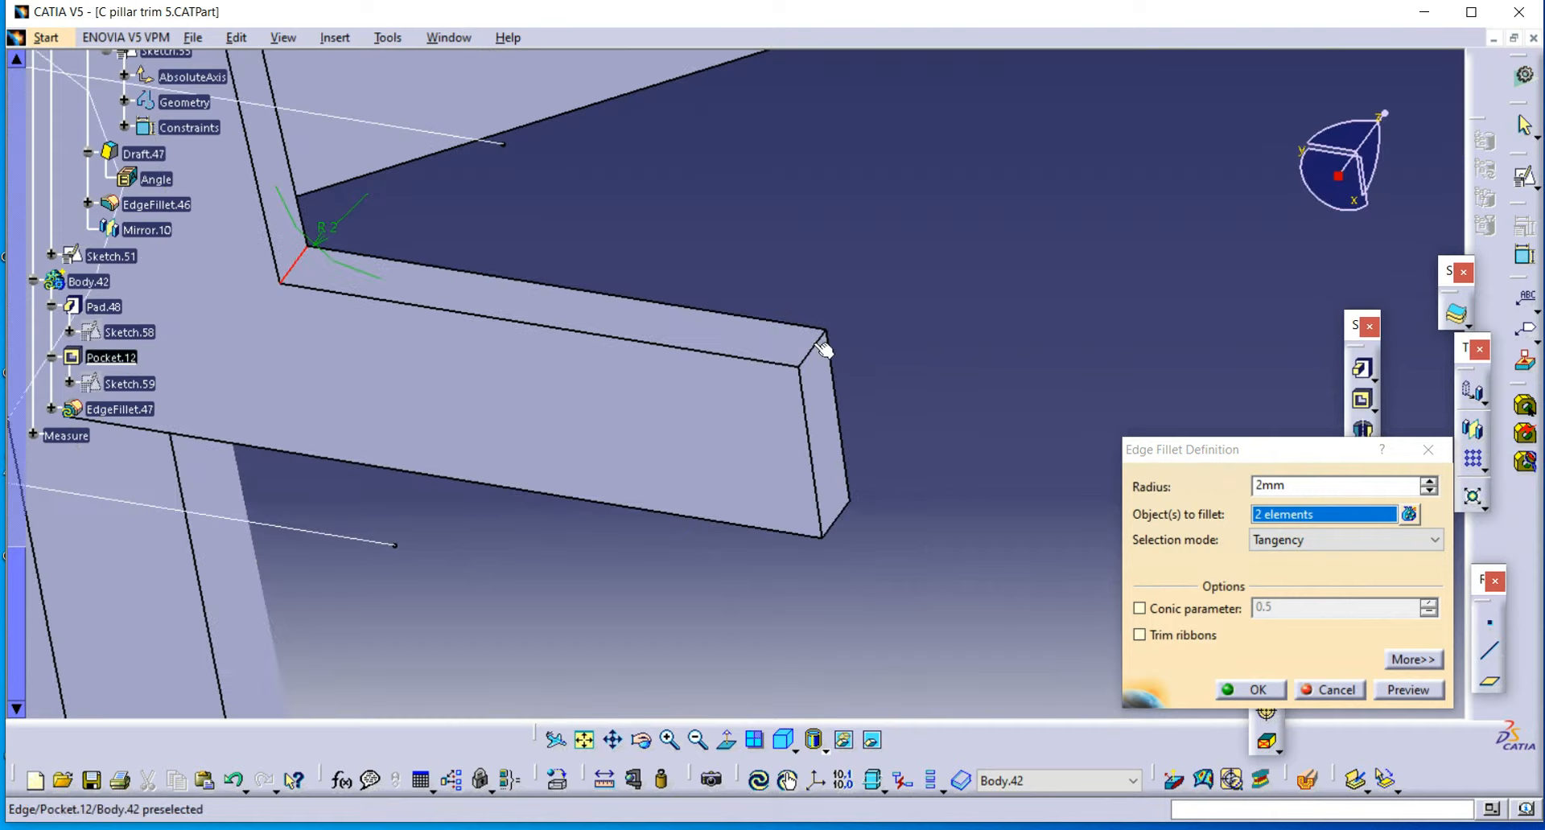
{"action": "left_click", "coordinate": [826, 349]}
{"action": "left_click", "coordinate": [1249, 690]}
Step: Set up a 0.5° draft on both large side faces of the rib, with its narrow base face as neutral element
{"action": "middle_click_drag", "start_coordinate": [968, 320], "coordinate": [1006, 490]}
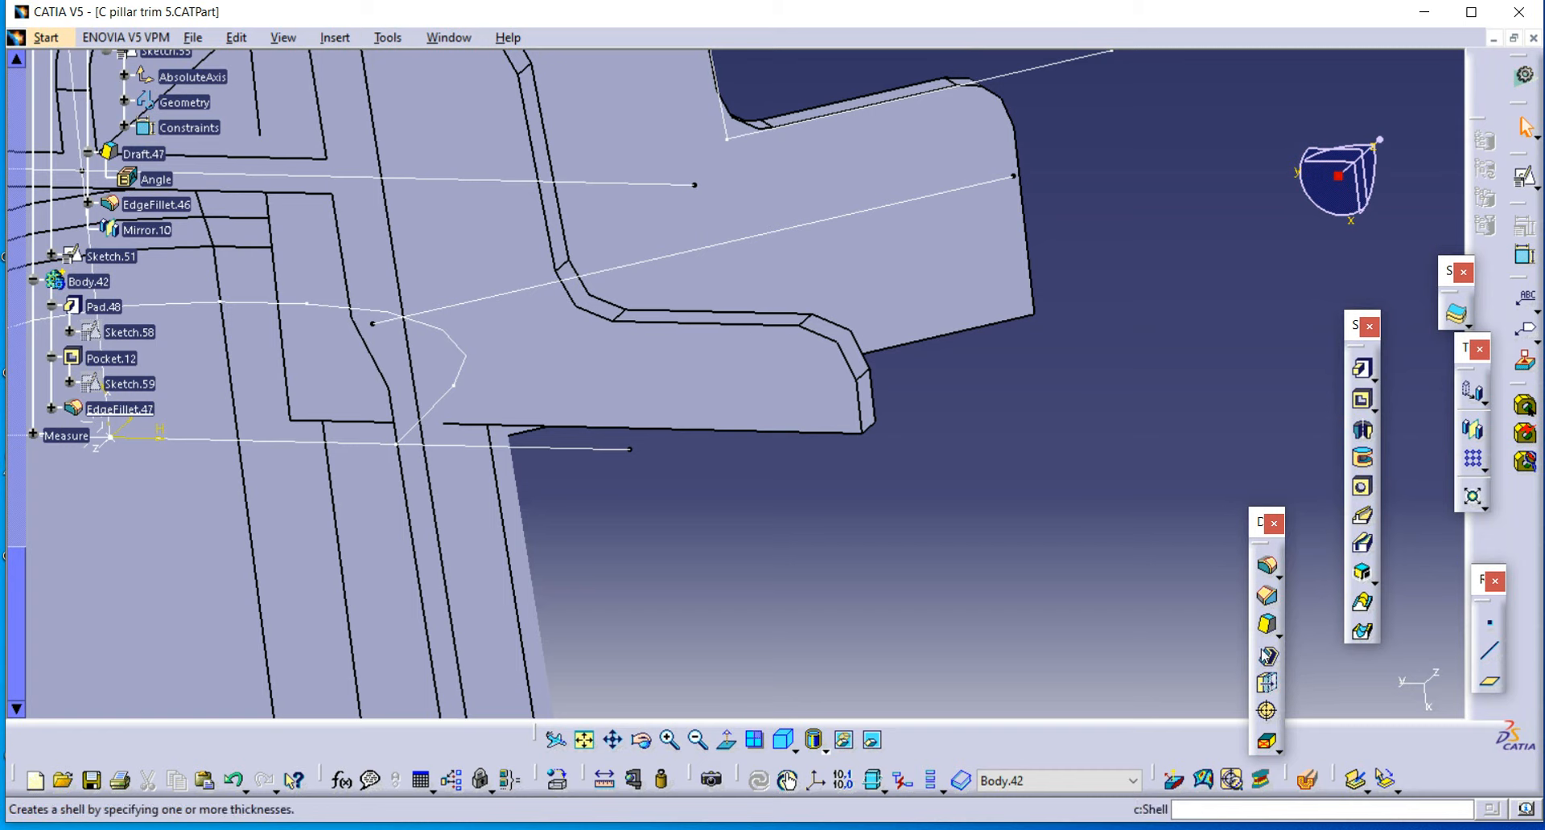
{"action": "left_click", "coordinate": [1269, 627]}
{"action": "middle_click_drag", "start_coordinate": [821, 462], "coordinate": [534, 280]}
{"action": "left_click", "coordinate": [725, 407]}
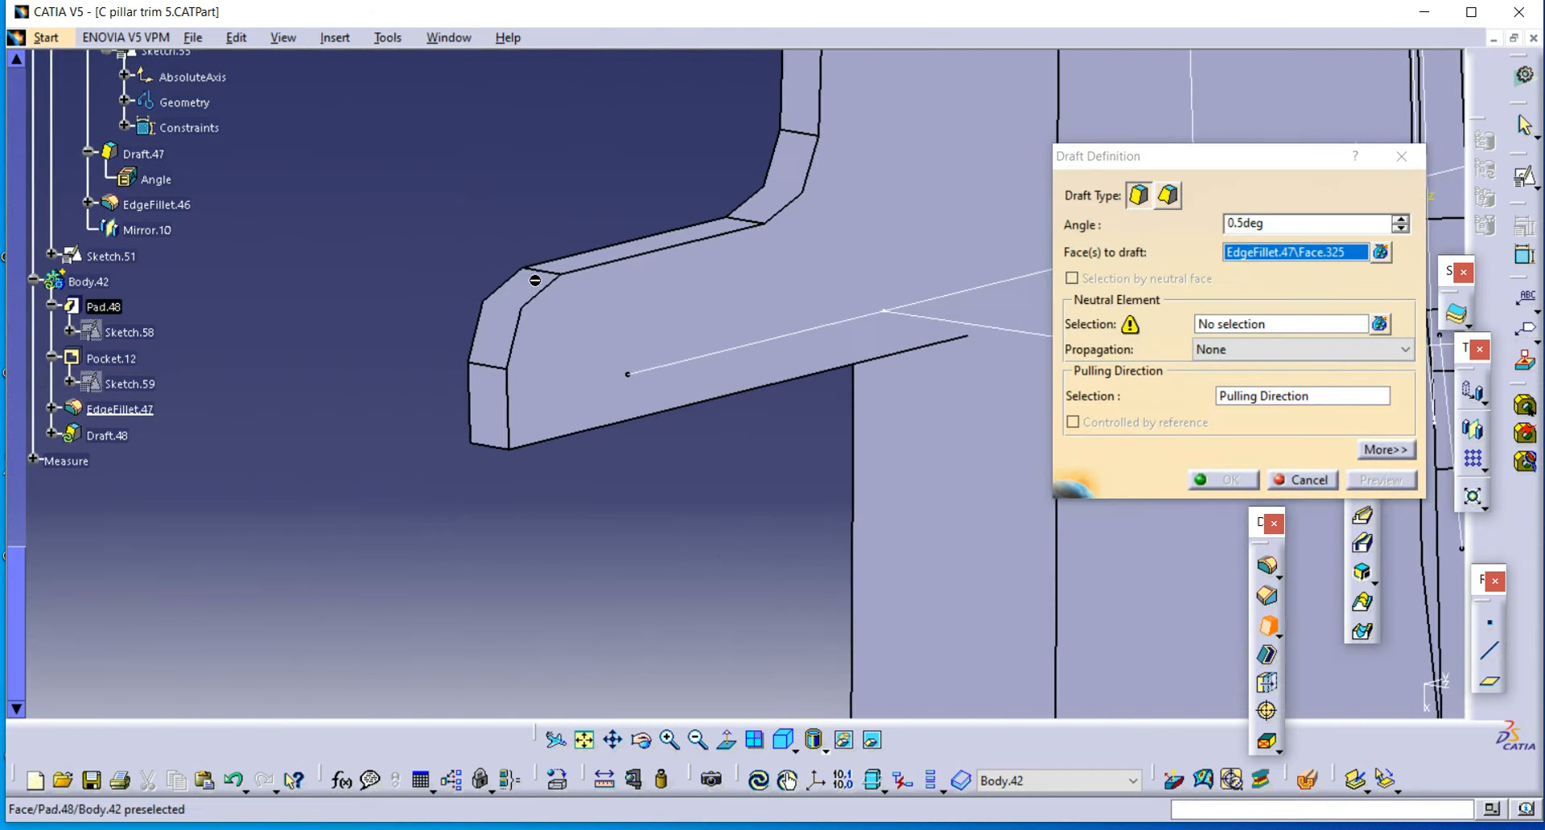
{"action": "left_click", "coordinate": [577, 336]}
{"action": "middle_click_drag", "start_coordinate": [577, 336], "coordinate": [1196, 318]}
{"action": "left_click", "coordinate": [1196, 318]}
{"action": "middle_click_drag", "start_coordinate": [655, 396], "coordinate": [793, 354]}
{"action": "left_click", "coordinate": [888, 271]}
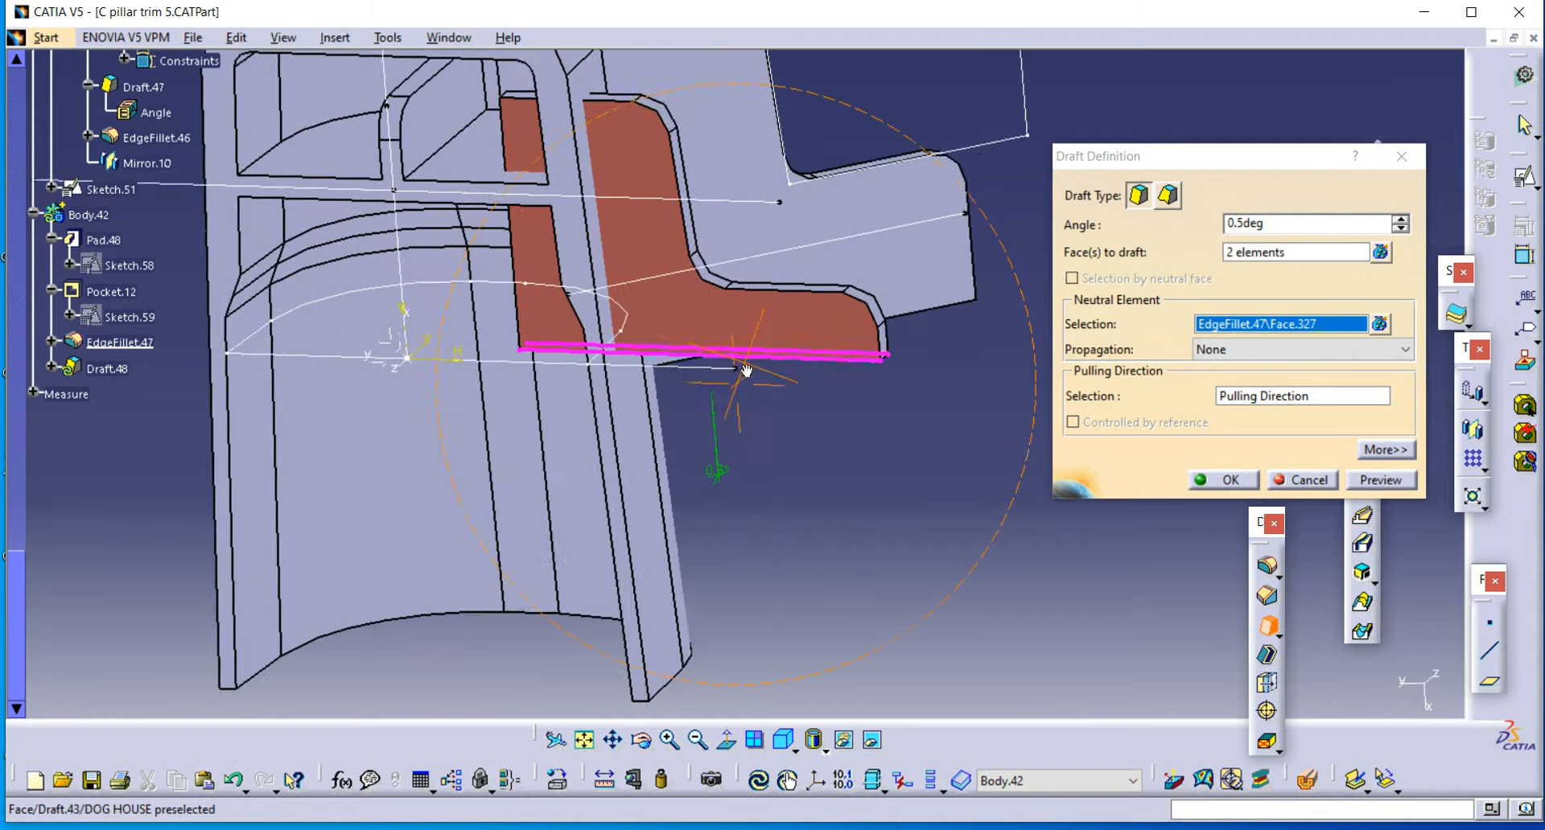
Step: Use Line.37 as the draft's pulling direction, reverse it, and apply the draft
{"action": "left_click", "coordinate": [1223, 396]}
{"action": "middle_click_drag", "start_coordinate": [519, 342], "coordinate": [809, 475]}
{"action": "left_click", "coordinate": [605, 387]}
{"action": "left_click", "coordinate": [1380, 481]}
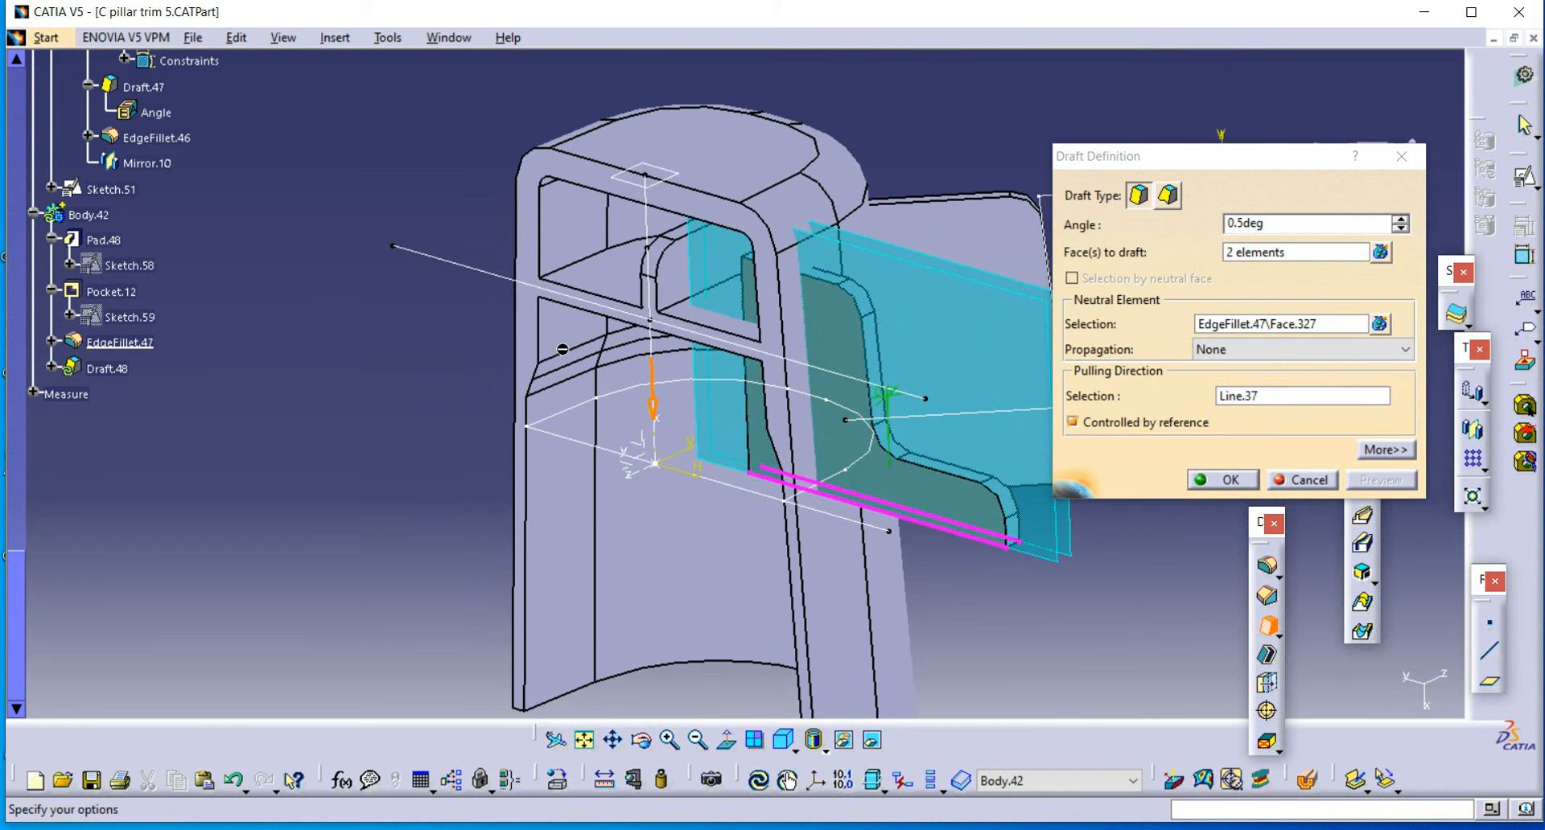
{"action": "left_click", "coordinate": [667, 411]}
{"action": "left_click", "coordinate": [1364, 482]}
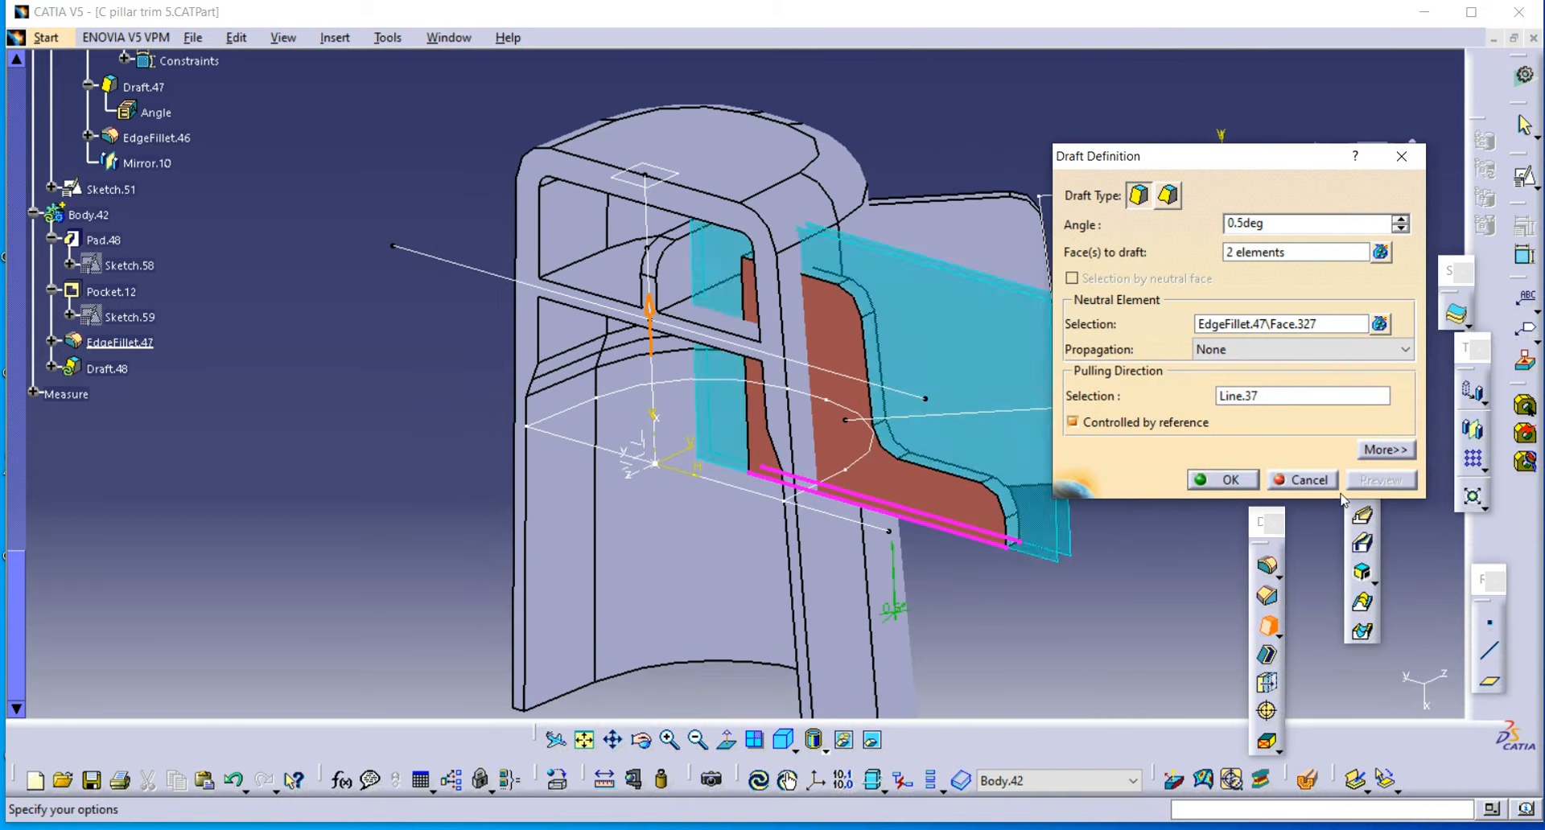
{"action": "left_click", "coordinate": [1223, 480]}
Step: Mirror the drafted rib of Body.42 about the dog house's centre plane
{"action": "middle_click_drag", "start_coordinate": [1223, 482], "coordinate": [877, 416]}
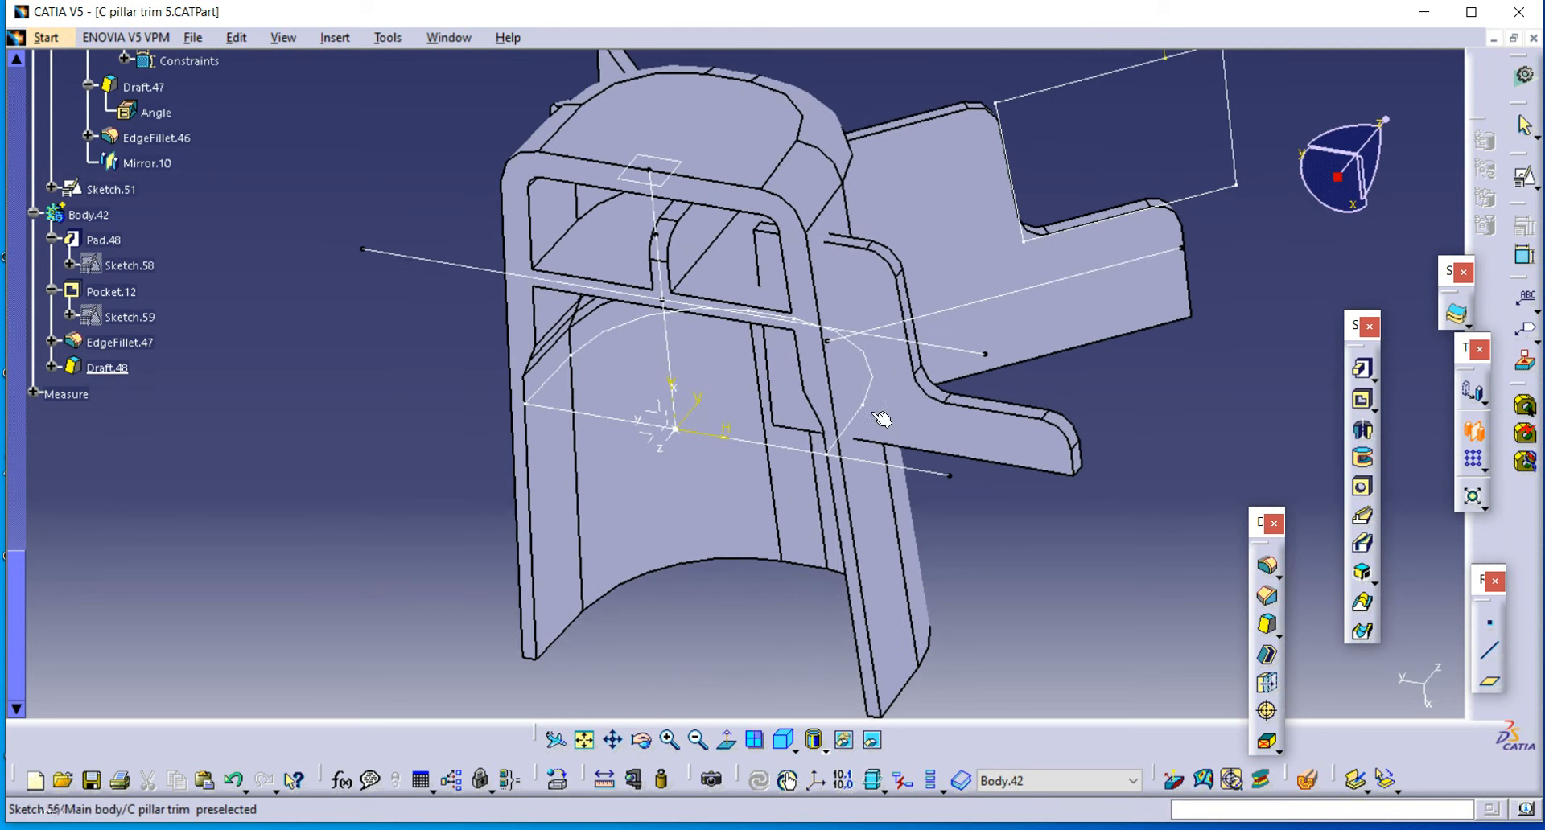
{"action": "left_click", "coordinate": [670, 419]}
{"action": "left_click", "coordinate": [1335, 689]}
{"action": "middle_click_drag", "start_coordinate": [1310, 658], "coordinate": [720, 493]}
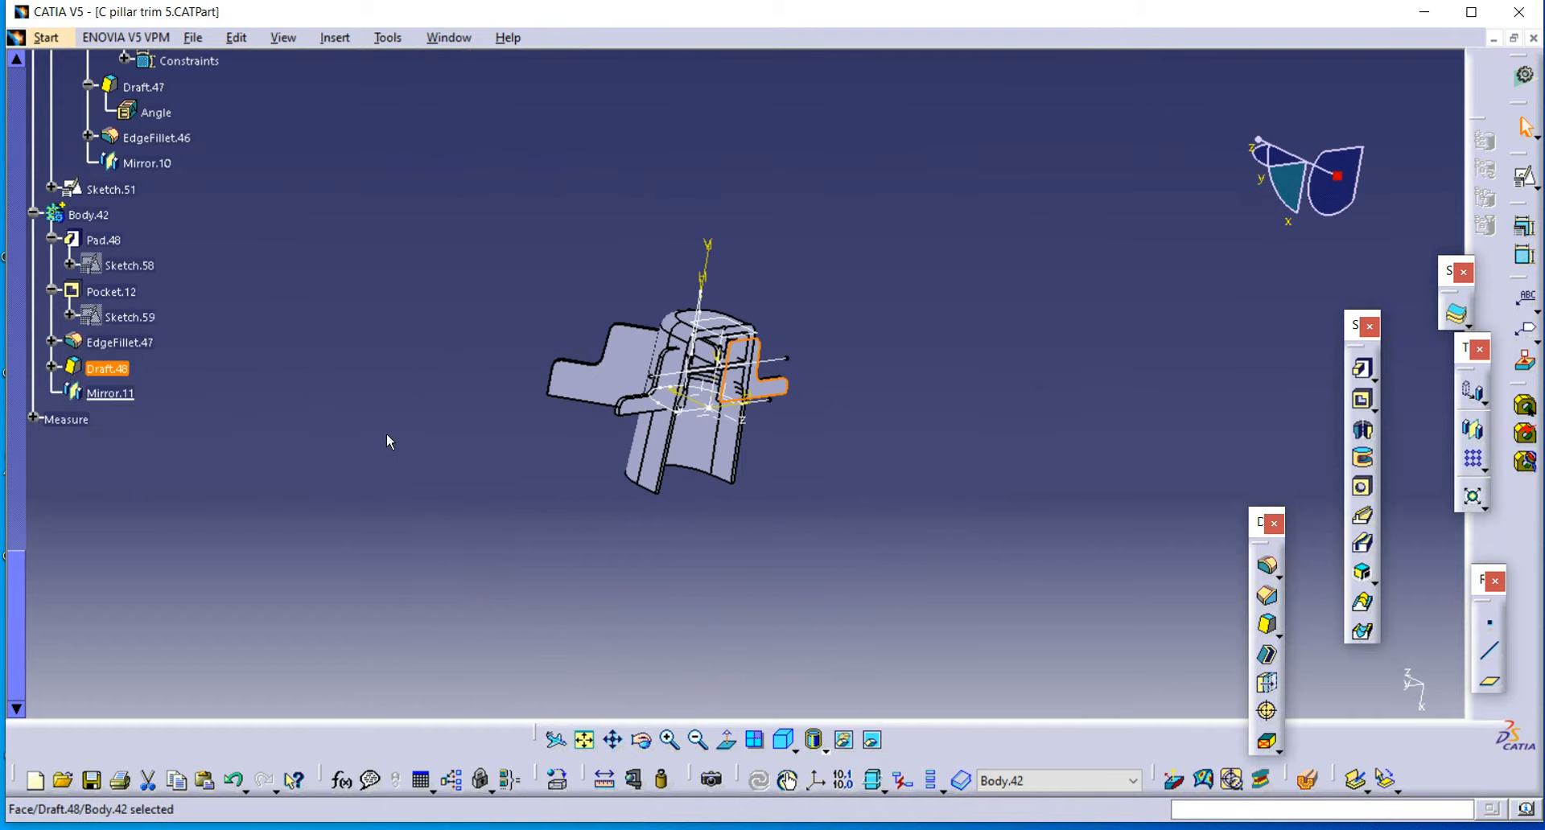
Step: Define the new DOG HOUSE body as the in-work object
{"action": "scroll", "coordinate": [351, 434], "scroll_direction": "up", "scroll_amount": 12}
{"action": "scroll", "coordinate": [207, 434], "scroll_direction": "up", "scroll_amount": 3}
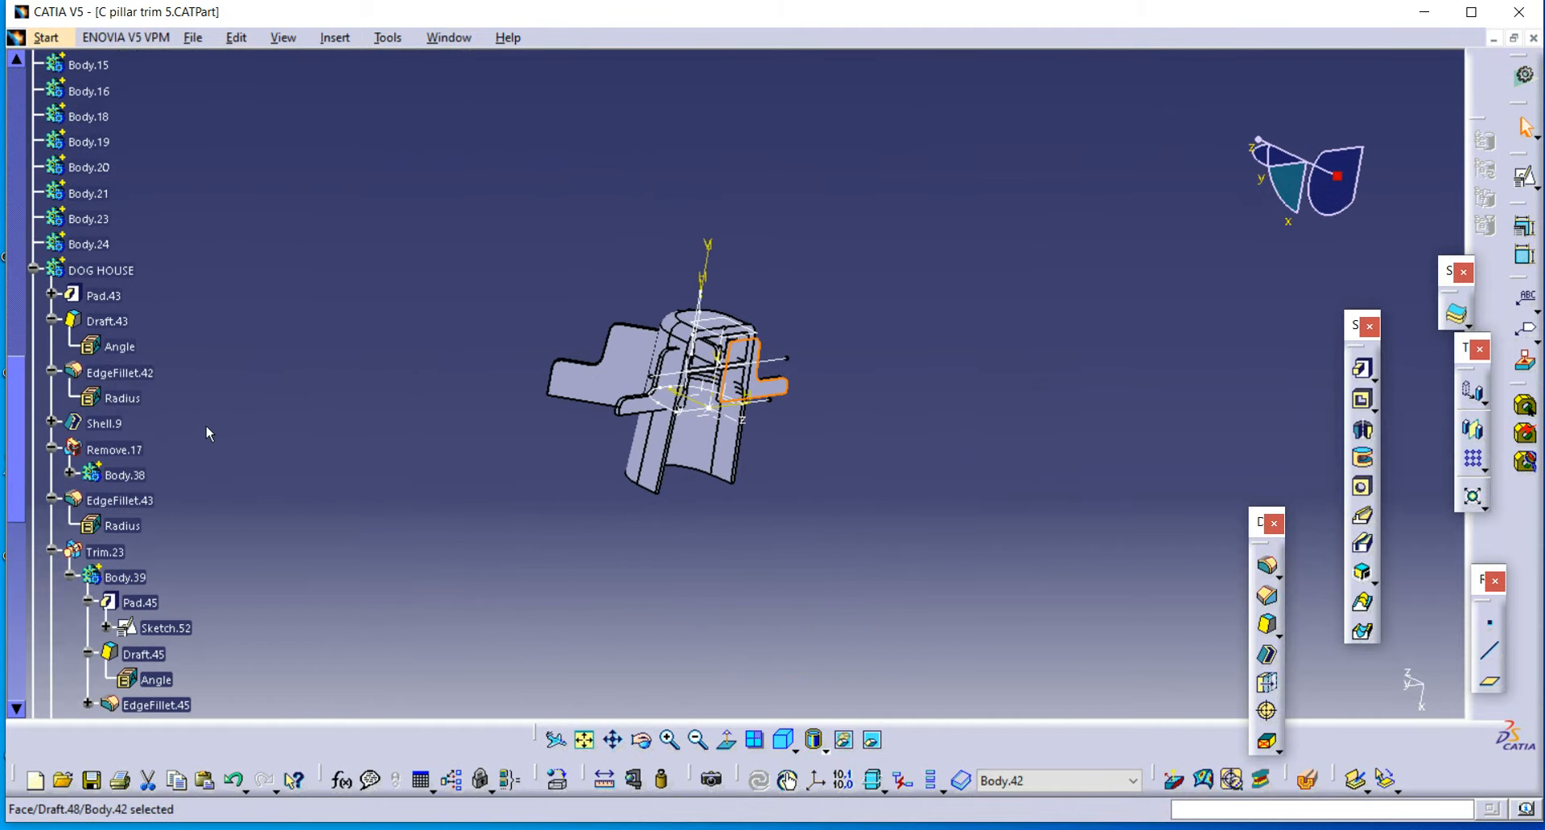
{"action": "right_click", "coordinate": [127, 273]}
{"action": "left_click", "coordinate": [190, 420]}
Step: Expand the Main body in the specification tree and show its CloseSurface.1 trim geometry
{"action": "scroll", "coordinate": [292, 412], "scroll_direction": "up", "scroll_amount": 6}
{"action": "scroll", "coordinate": [292, 412], "scroll_direction": "up", "scroll_amount": 9}
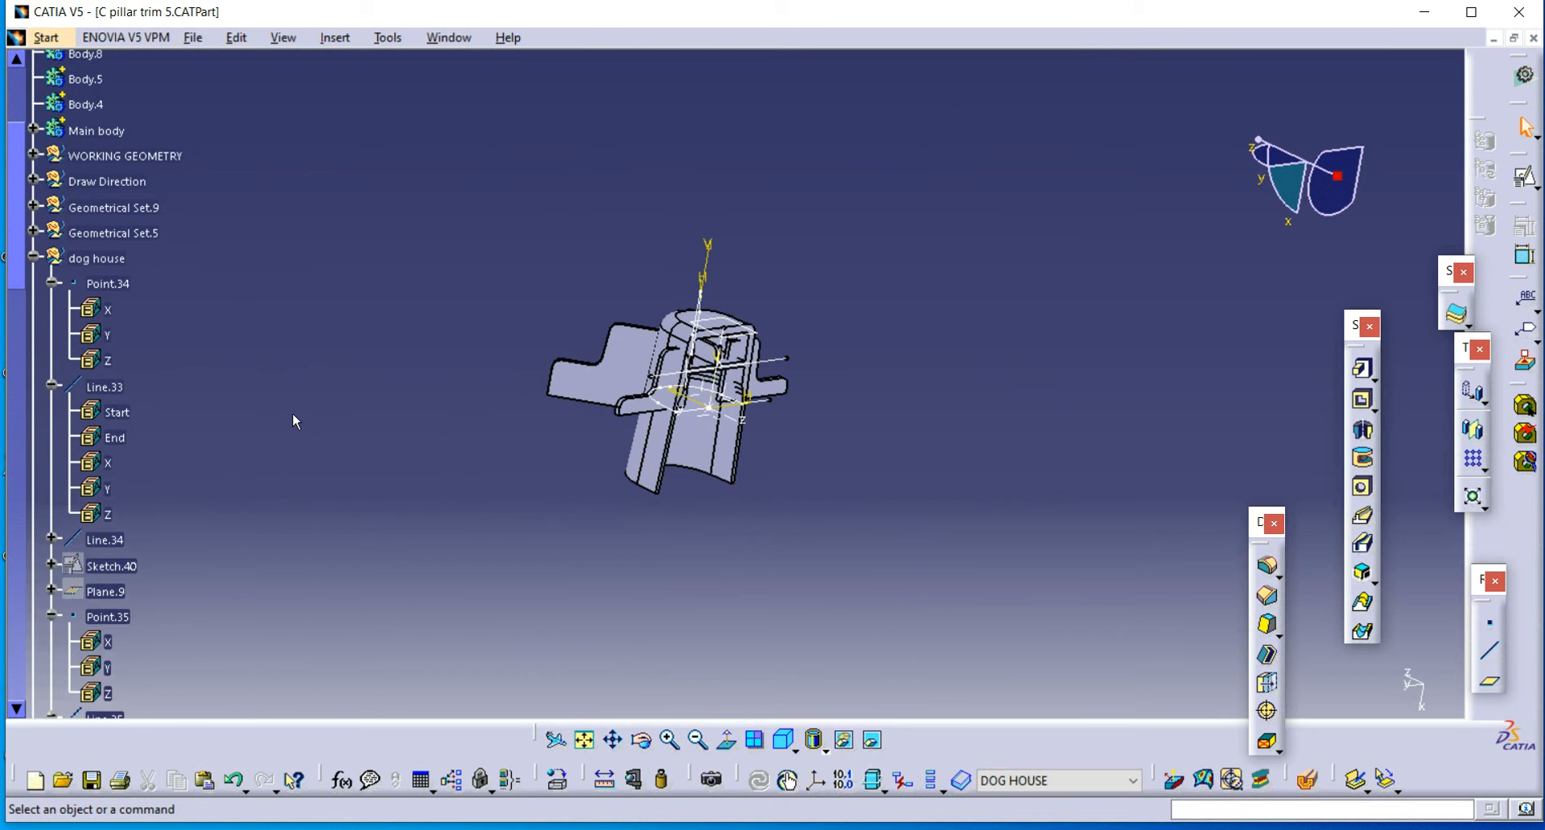
{"action": "left_click", "coordinate": [33, 264]}
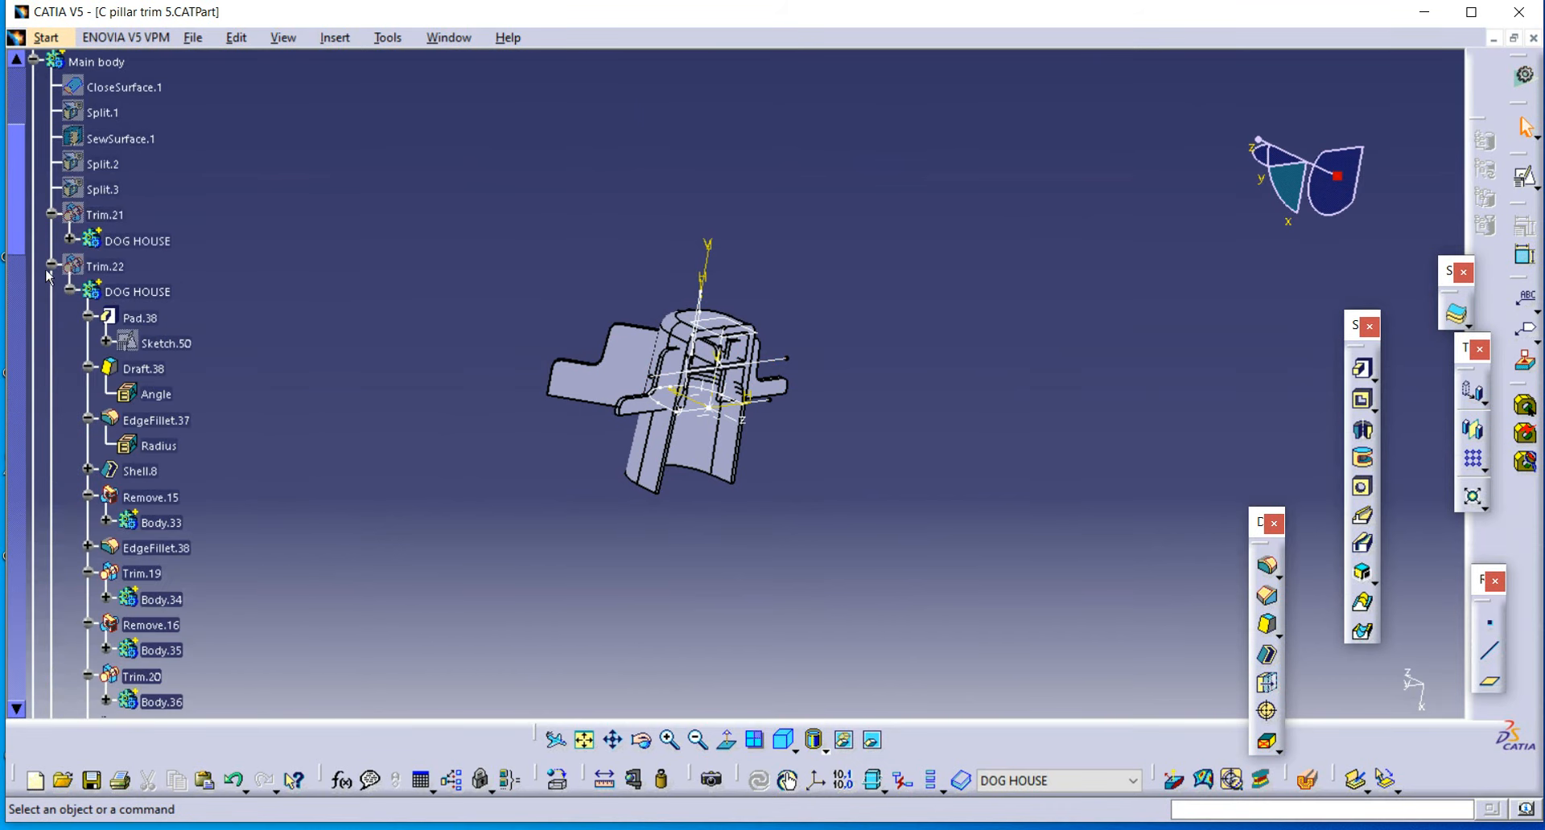
{"action": "right_click", "coordinate": [118, 83]}
{"action": "left_click", "coordinate": [161, 146]}
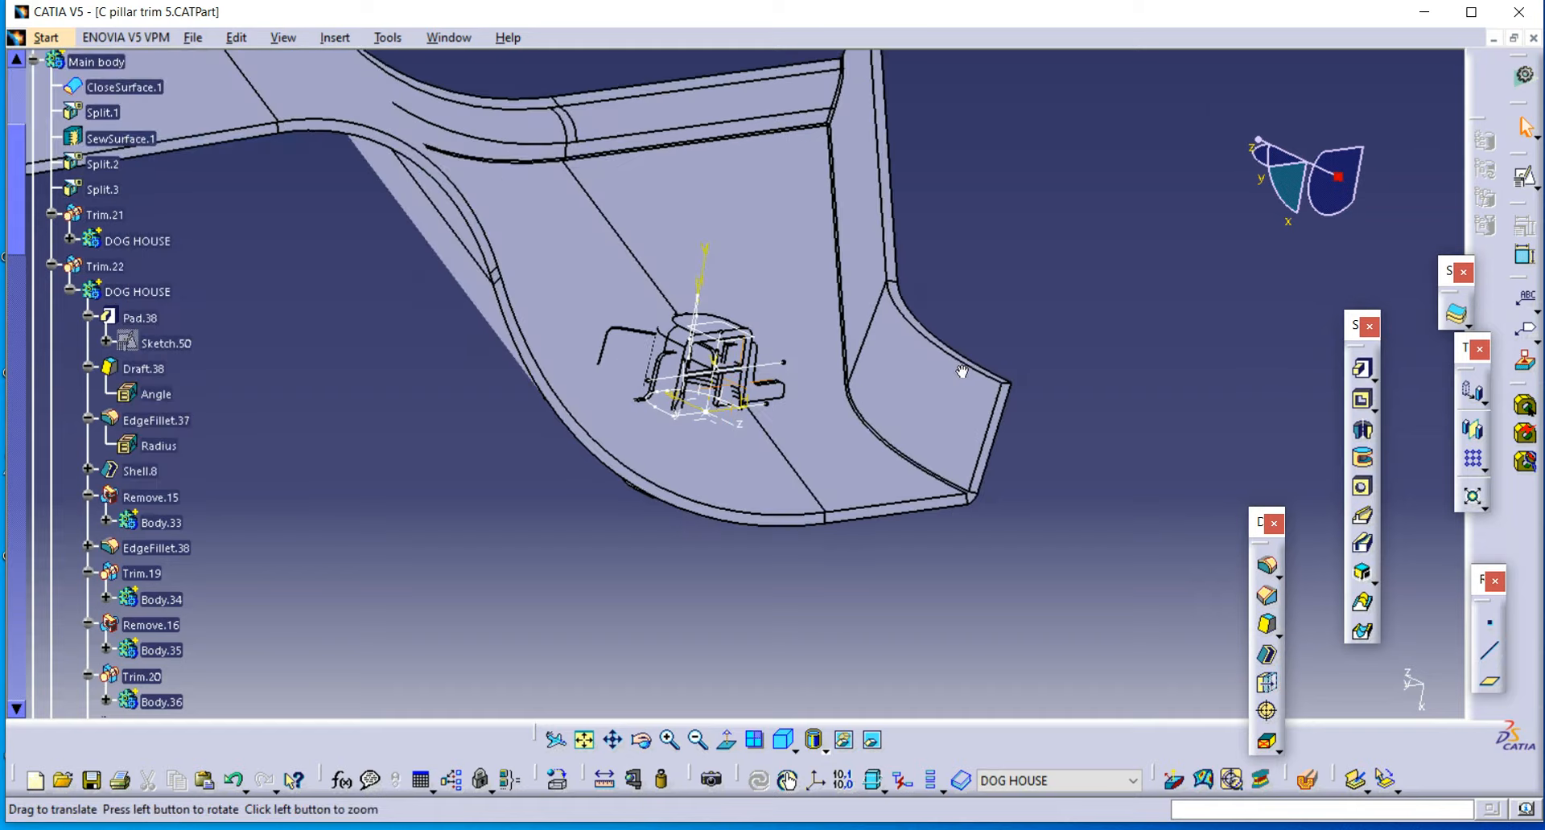
Step: Adjust the X coordinate of Point.36 to reposition the dog house relative to the trim surface
{"action": "middle_click_drag", "start_coordinate": [962, 369], "coordinate": [736, 438]}
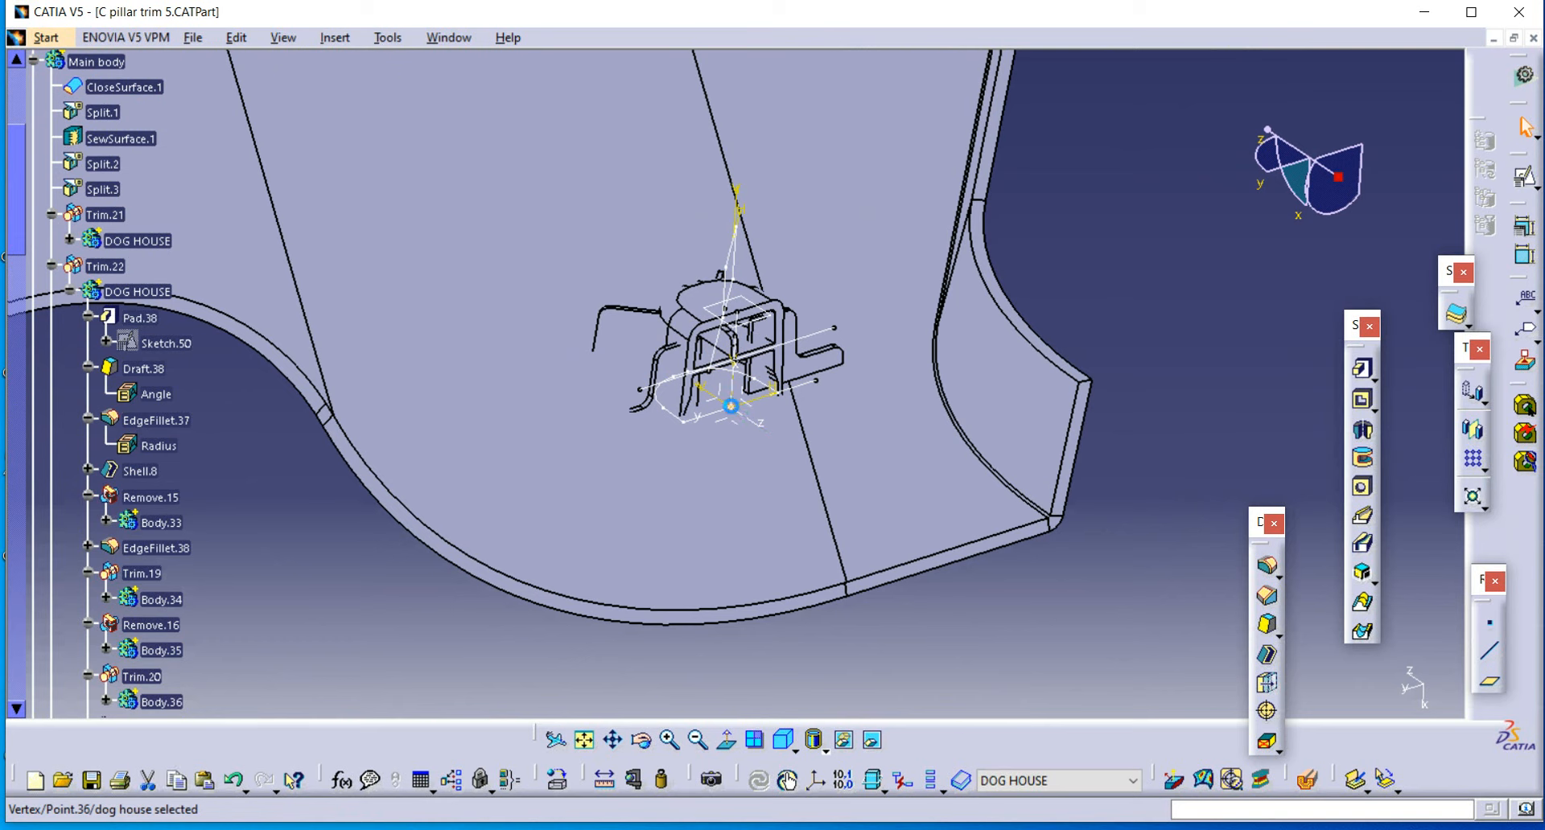
{"action": "double_click", "coordinate": [730, 406]}
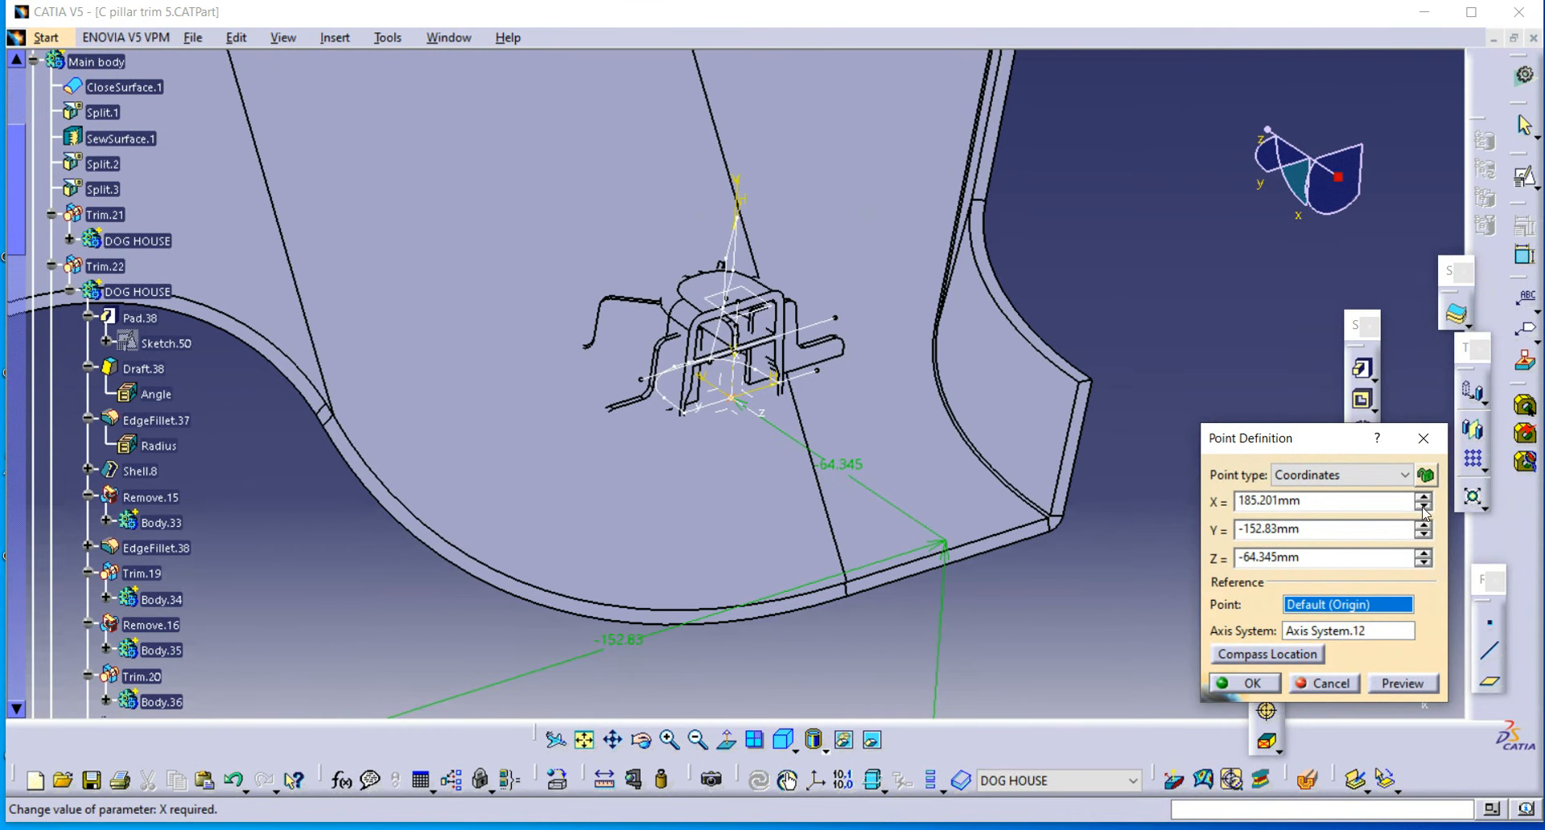
{"action": "middle_click_drag", "start_coordinate": [970, 515], "coordinate": [755, 471]}
{"action": "left_click", "coordinate": [1257, 684]}
Step: Locate the mirrored rib in the specification tree and start a union trim of Body.42 with DOG HOUSE
{"action": "middle_click_drag", "start_coordinate": [885, 386], "coordinate": [877, 322]}
{"action": "scroll", "coordinate": [571, 354], "scroll_direction": "down", "scroll_amount": 10}
{"action": "right_click", "coordinate": [713, 343]}
{"action": "left_click", "coordinate": [742, 348]}
{"action": "middle_click_drag", "start_coordinate": [742, 348], "coordinate": [255, 246]}
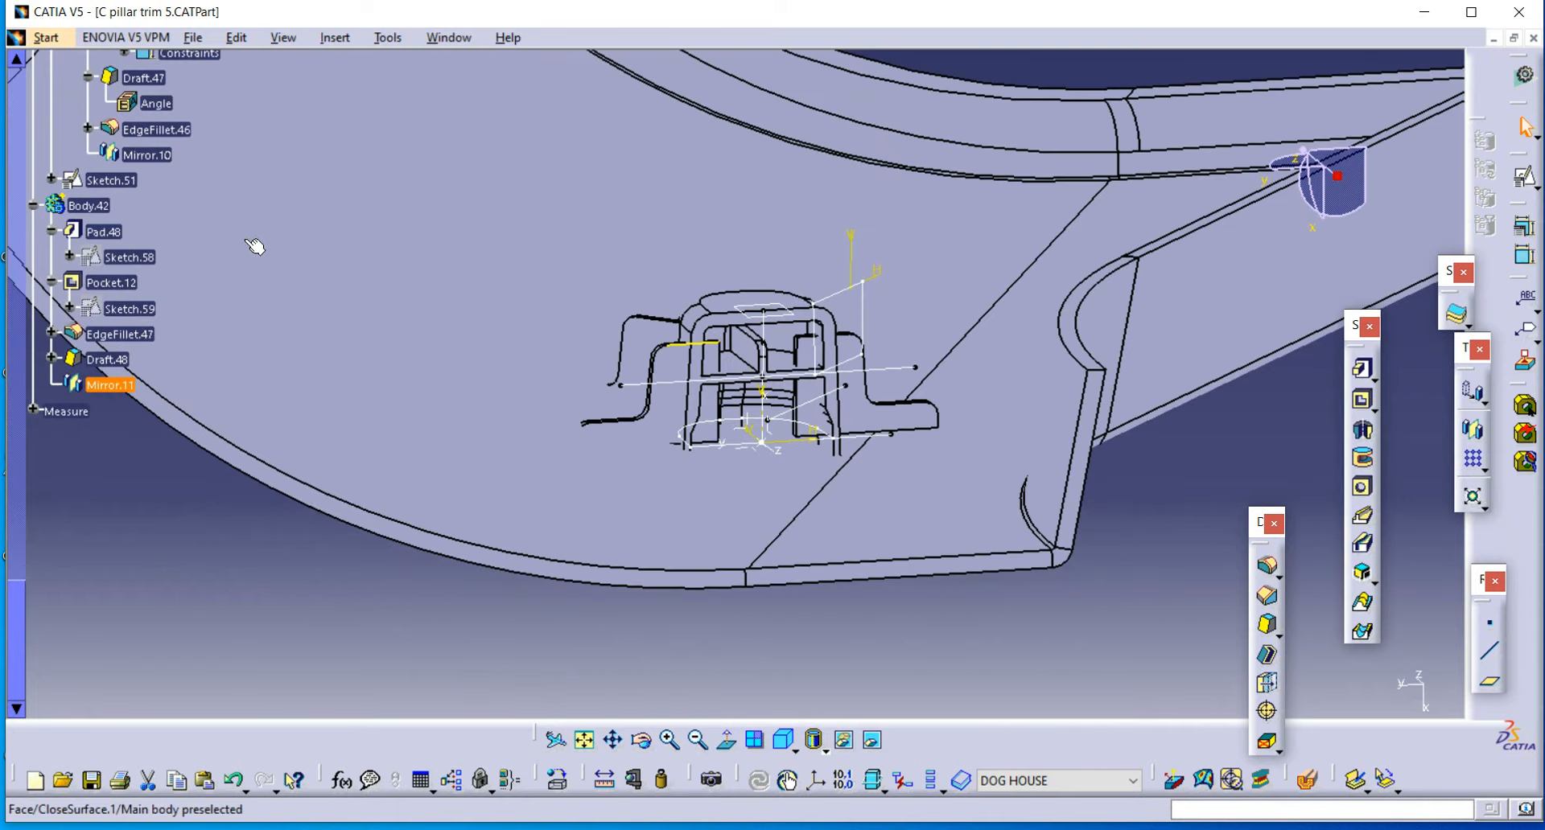
{"action": "right_click", "coordinate": [90, 206]}
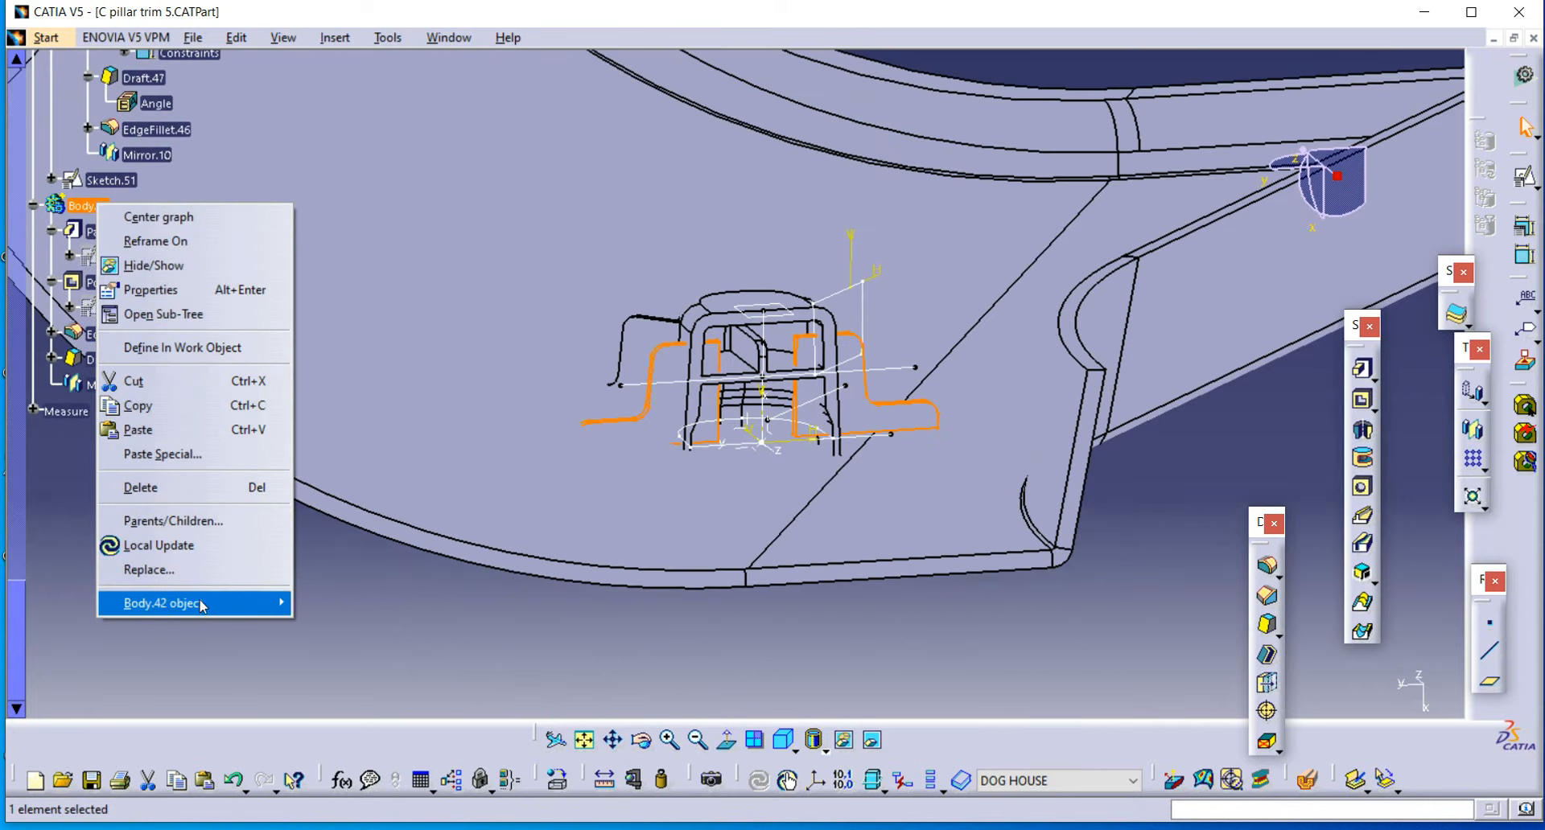
{"action": "mouse_move", "coordinate": [198, 601]}
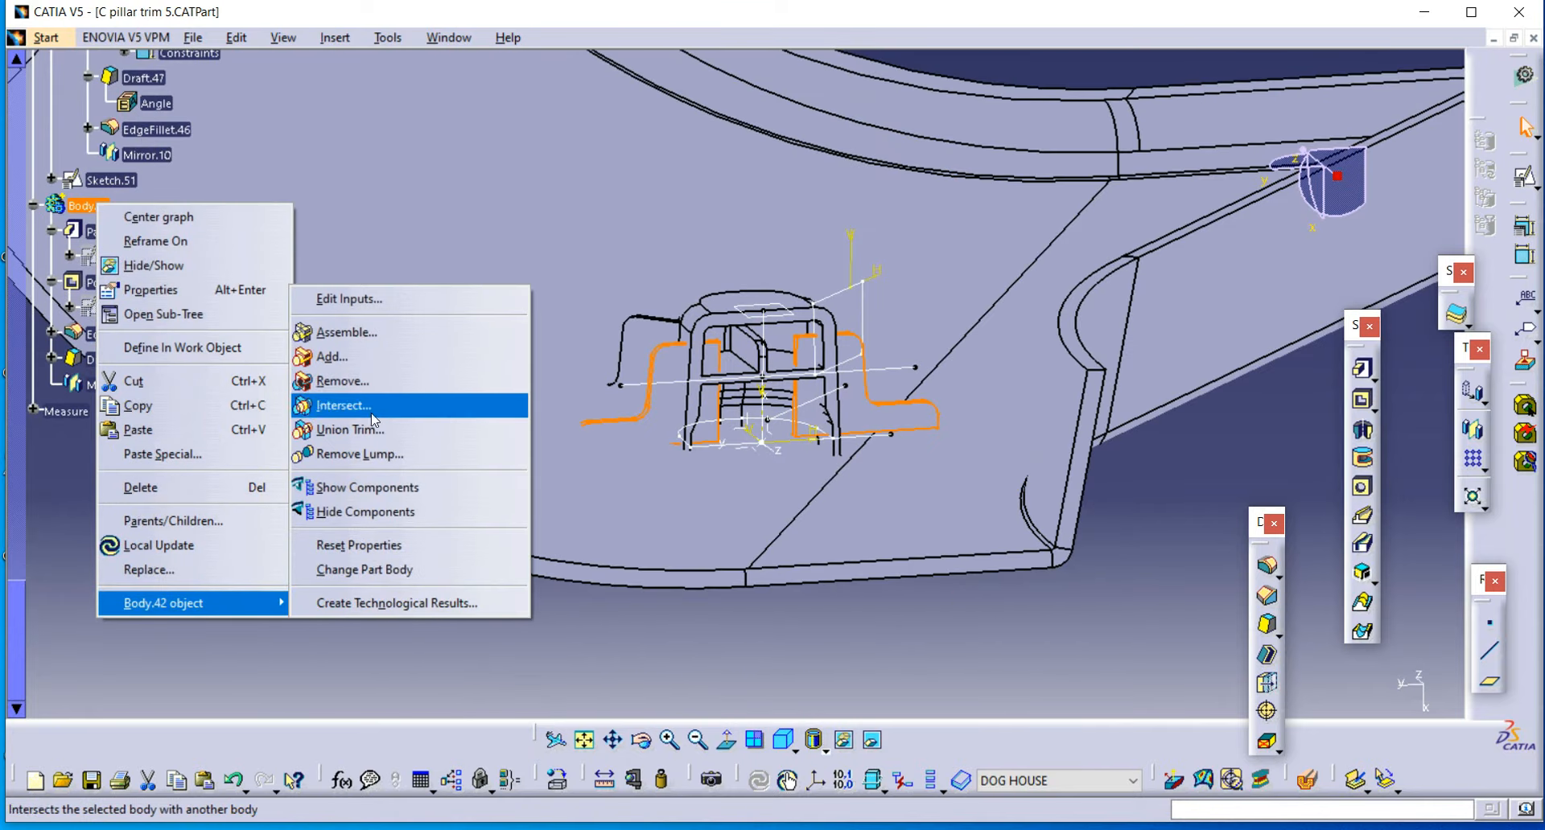
{"action": "left_click", "coordinate": [354, 430]}
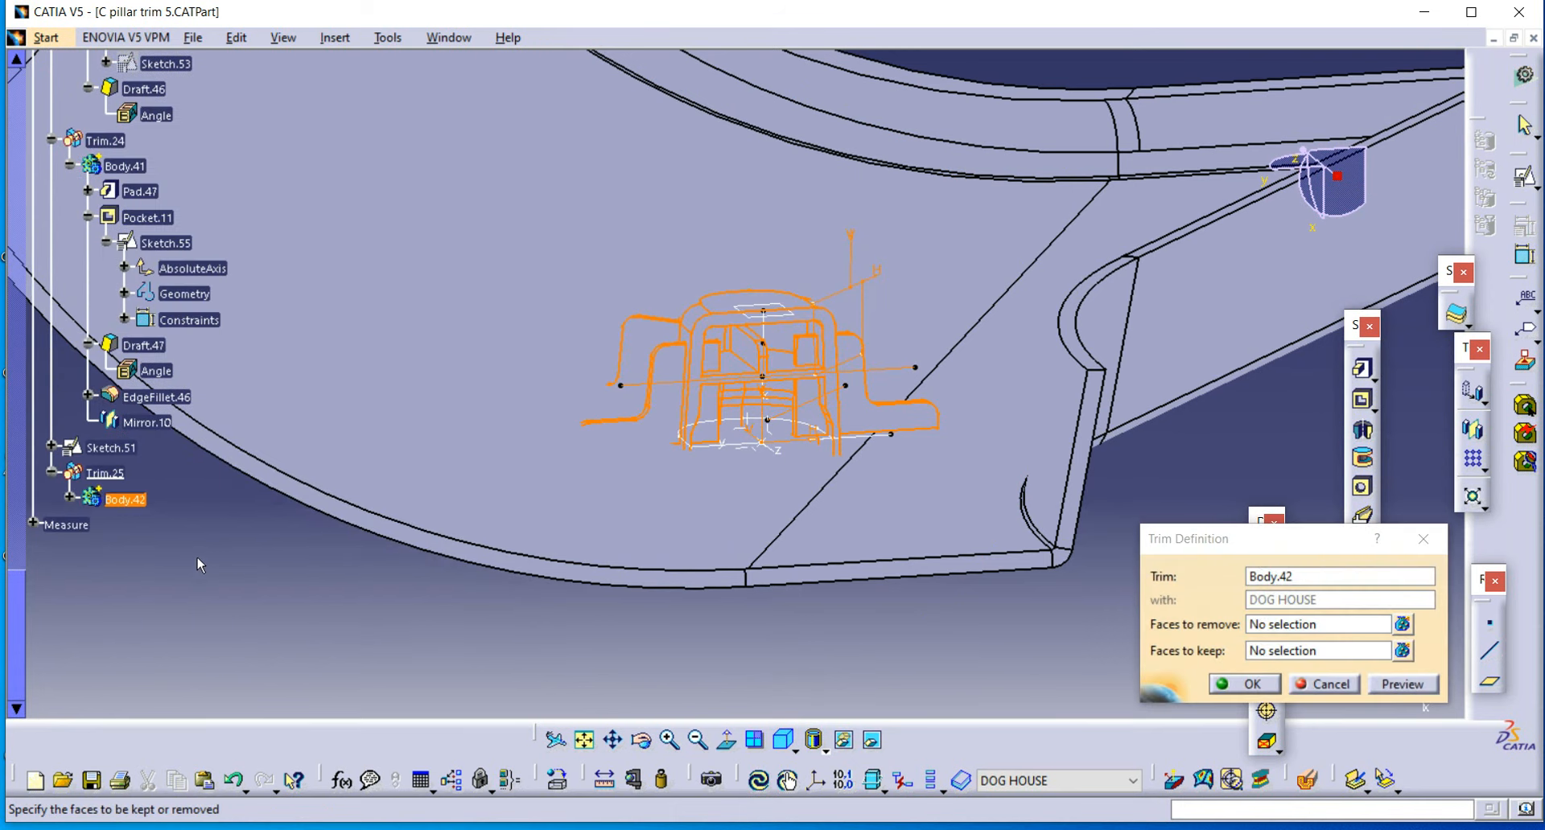
{"action": "scroll", "coordinate": [197, 557], "scroll_direction": "up", "scroll_amount": 6}
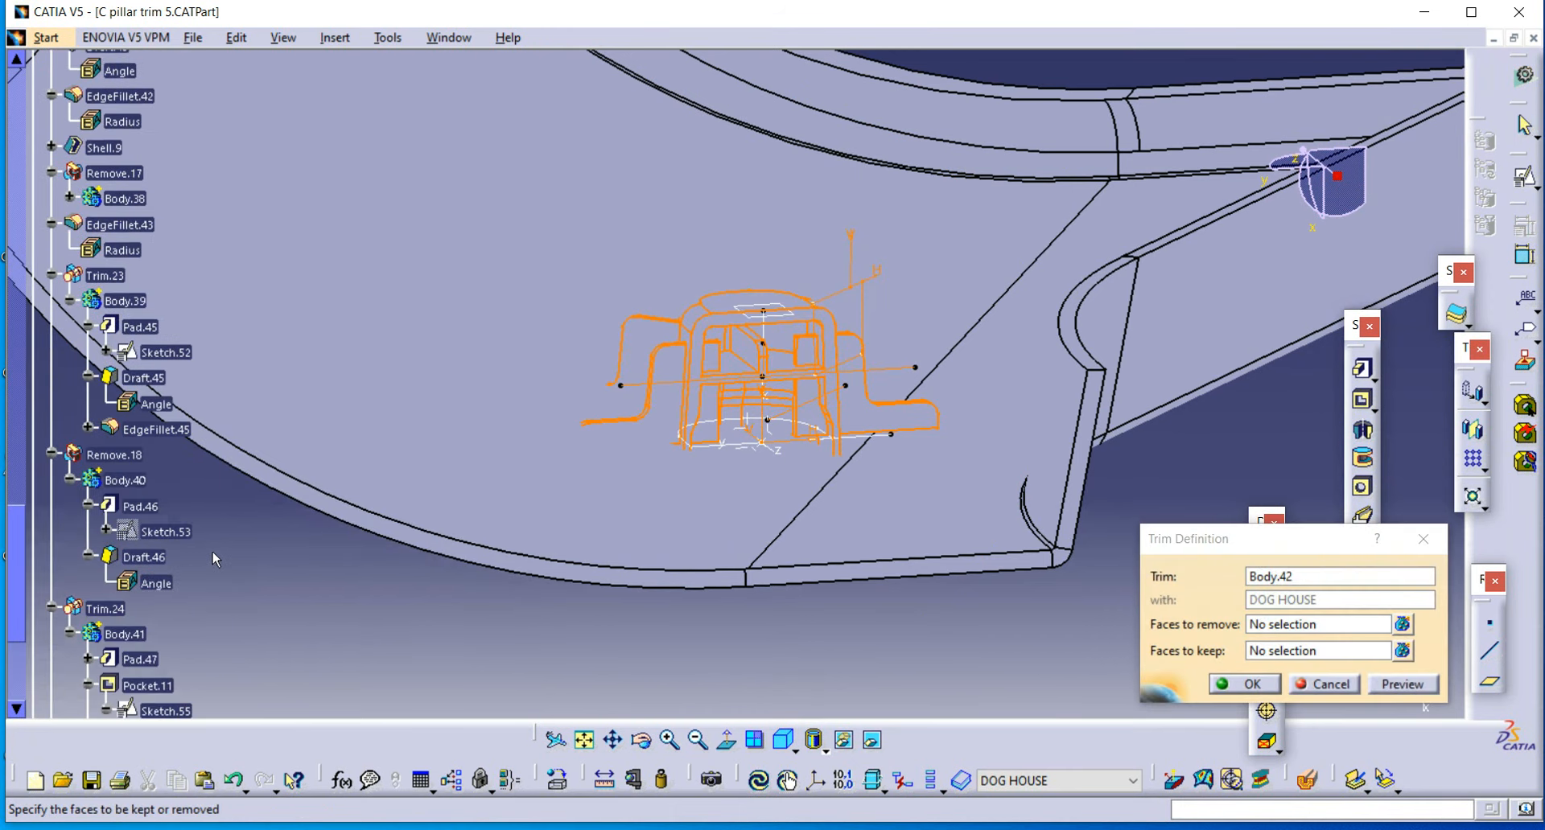
{"action": "scroll", "coordinate": [301, 549], "scroll_direction": "up", "scroll_amount": 3}
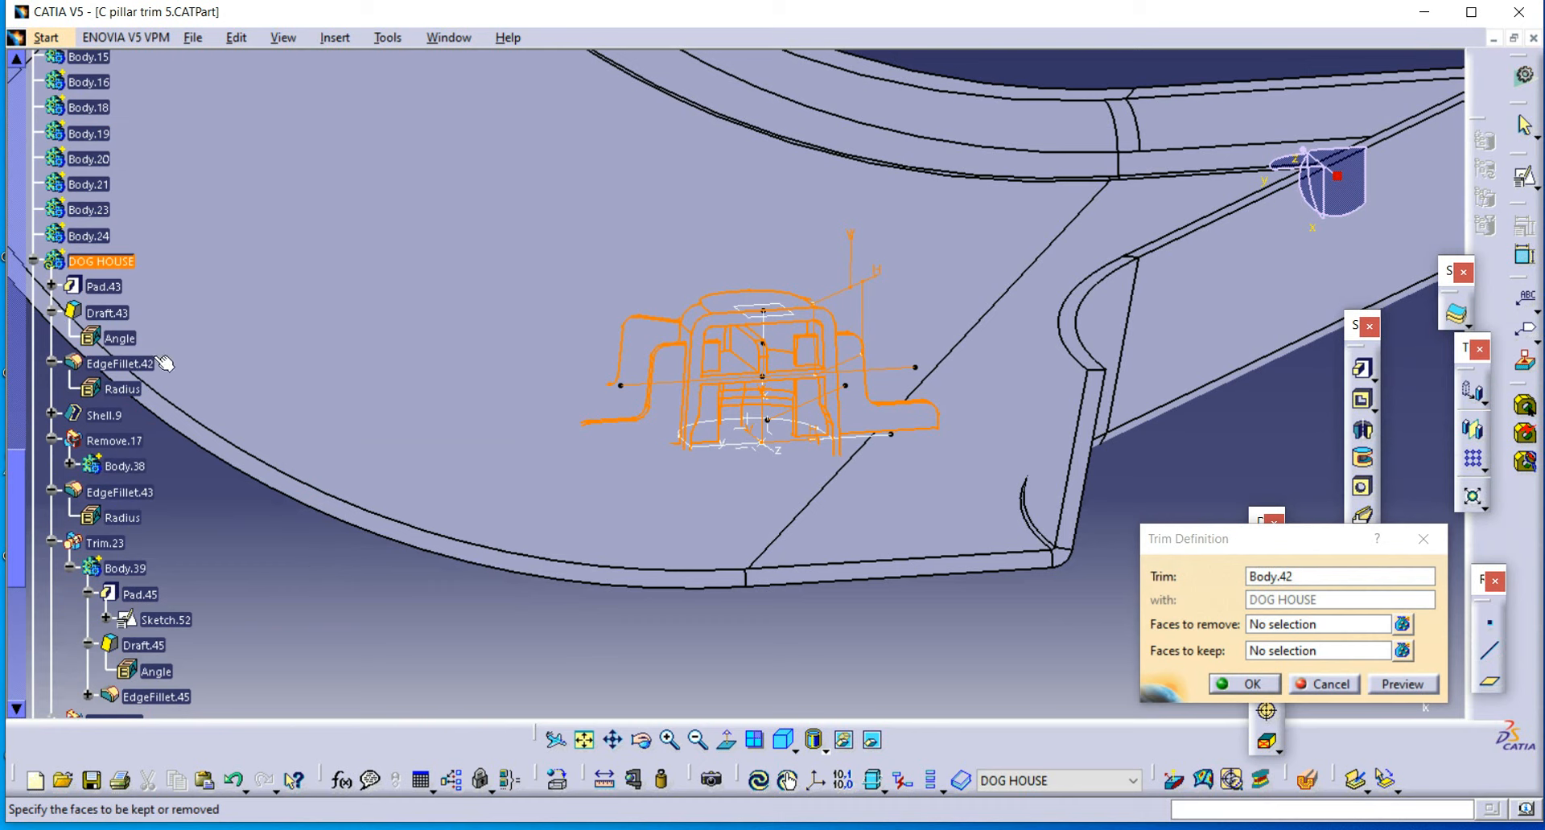
Step: Keep the outer side faces of both ribs in the union trim and apply it
{"action": "left_click", "coordinate": [1318, 657]}
{"action": "middle_click_drag", "start_coordinate": [859, 520], "coordinate": [898, 406]}
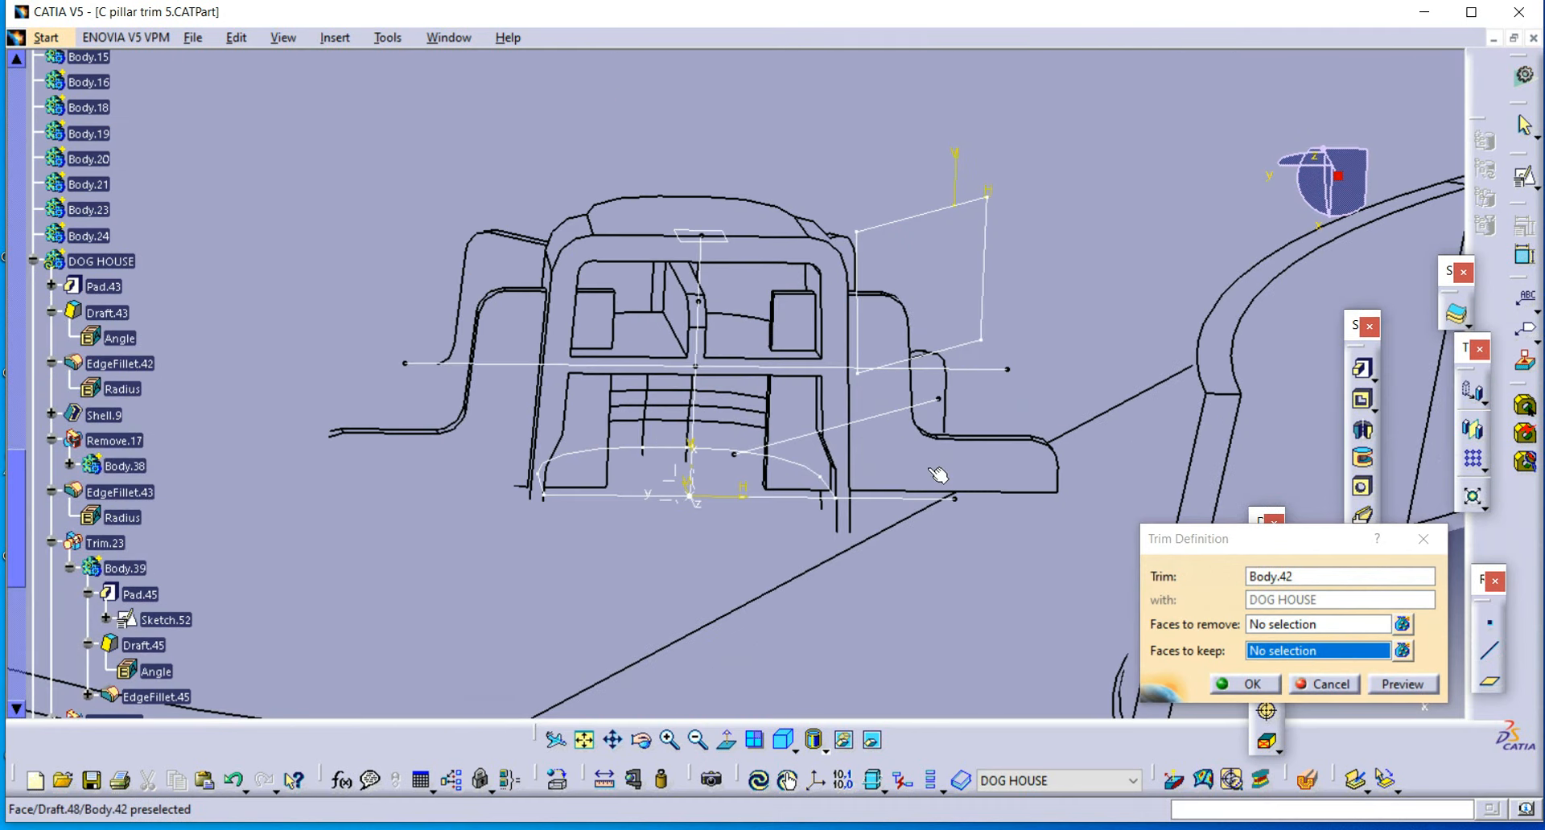
{"action": "left_click", "coordinate": [942, 482]}
{"action": "left_click", "coordinate": [528, 442]}
{"action": "middle_click_drag", "start_coordinate": [529, 443], "coordinate": [1000, 546]}
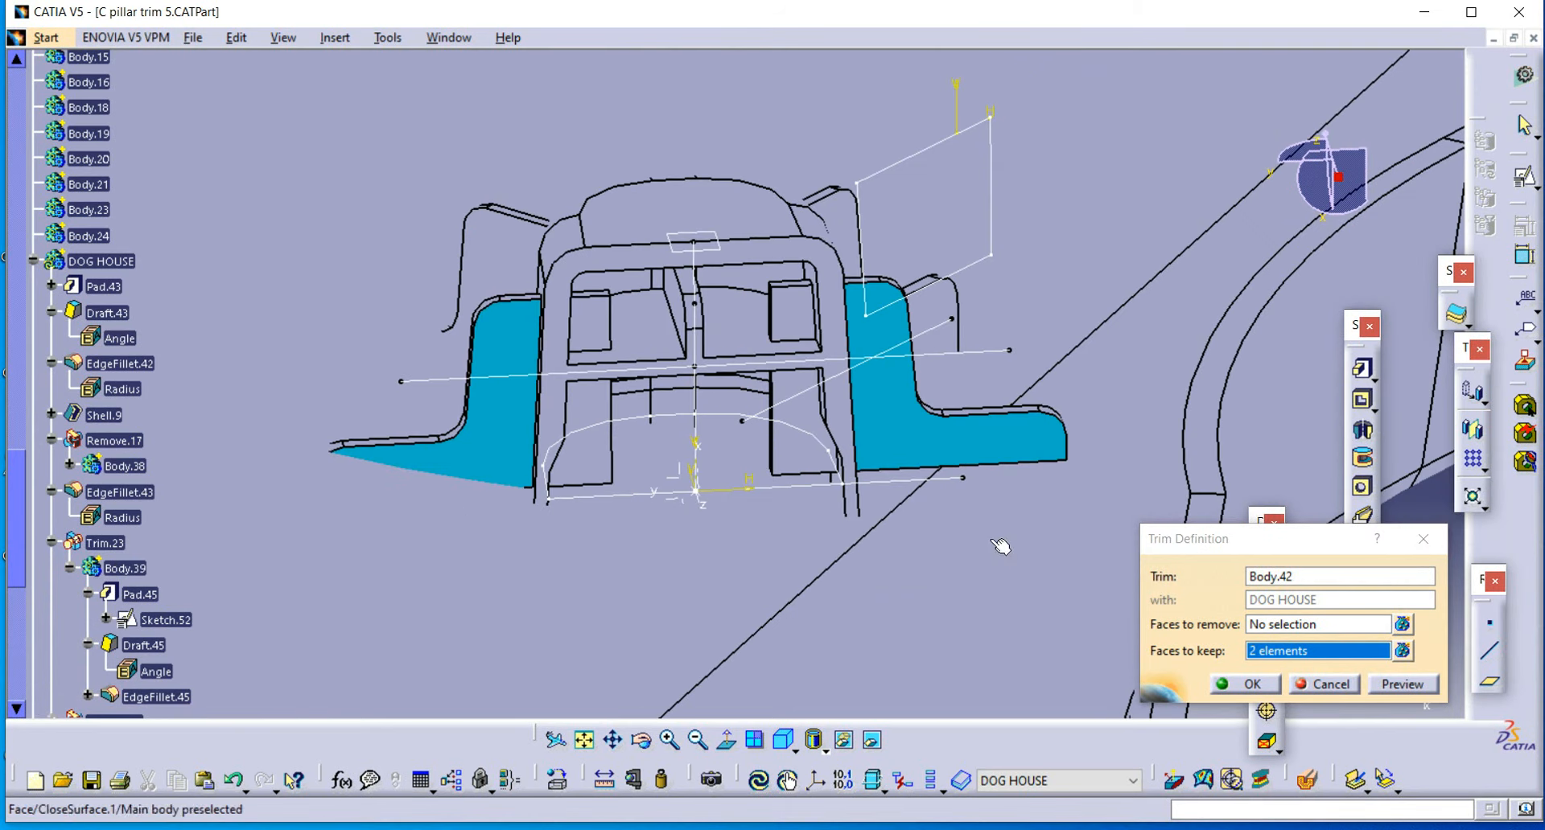
{"action": "left_click", "coordinate": [1247, 684]}
{"action": "middle_click_drag", "start_coordinate": [677, 509], "coordinate": [721, 700]}
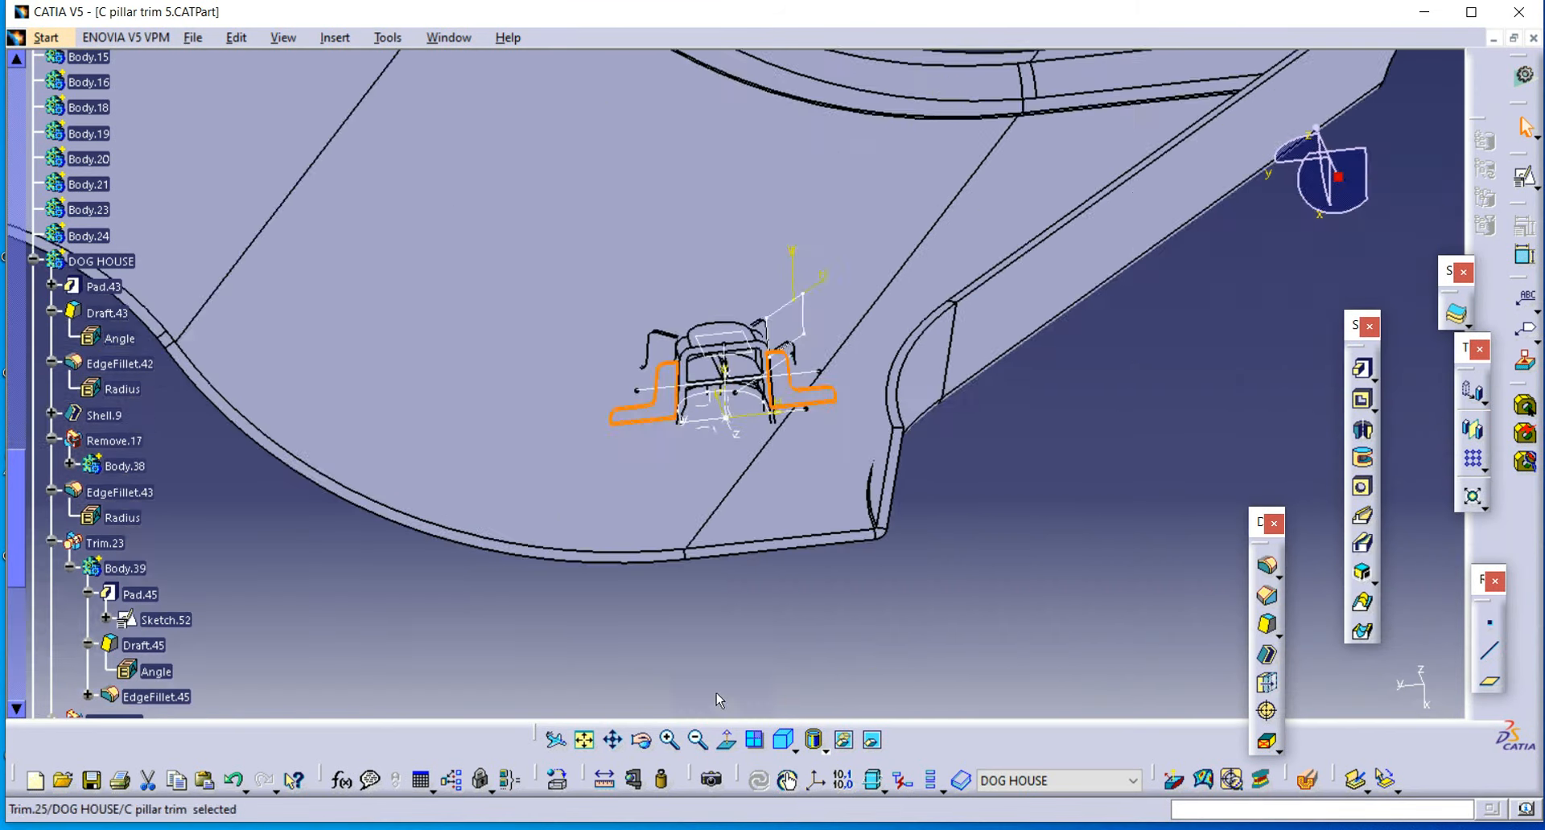
{"action": "left_click", "coordinate": [721, 700]}
Step: Hide the Main body's trim geometry and locate the rib's Draft.48 in the specification tree
{"action": "mouse_move", "coordinate": [740, 600]}
{"action": "middle_mouse_down"}
{"action": "mouse_move", "coordinate": [721, 493]}
{"action": "mouse_move", "coordinate": [1011, 480]}
{"action": "mouse_move", "coordinate": [1008, 459]}
{"action": "mouse_move", "coordinate": [1031, 549]}
{"action": "middle_mouse_up"}
{"action": "right_click", "coordinate": [1039, 515]}
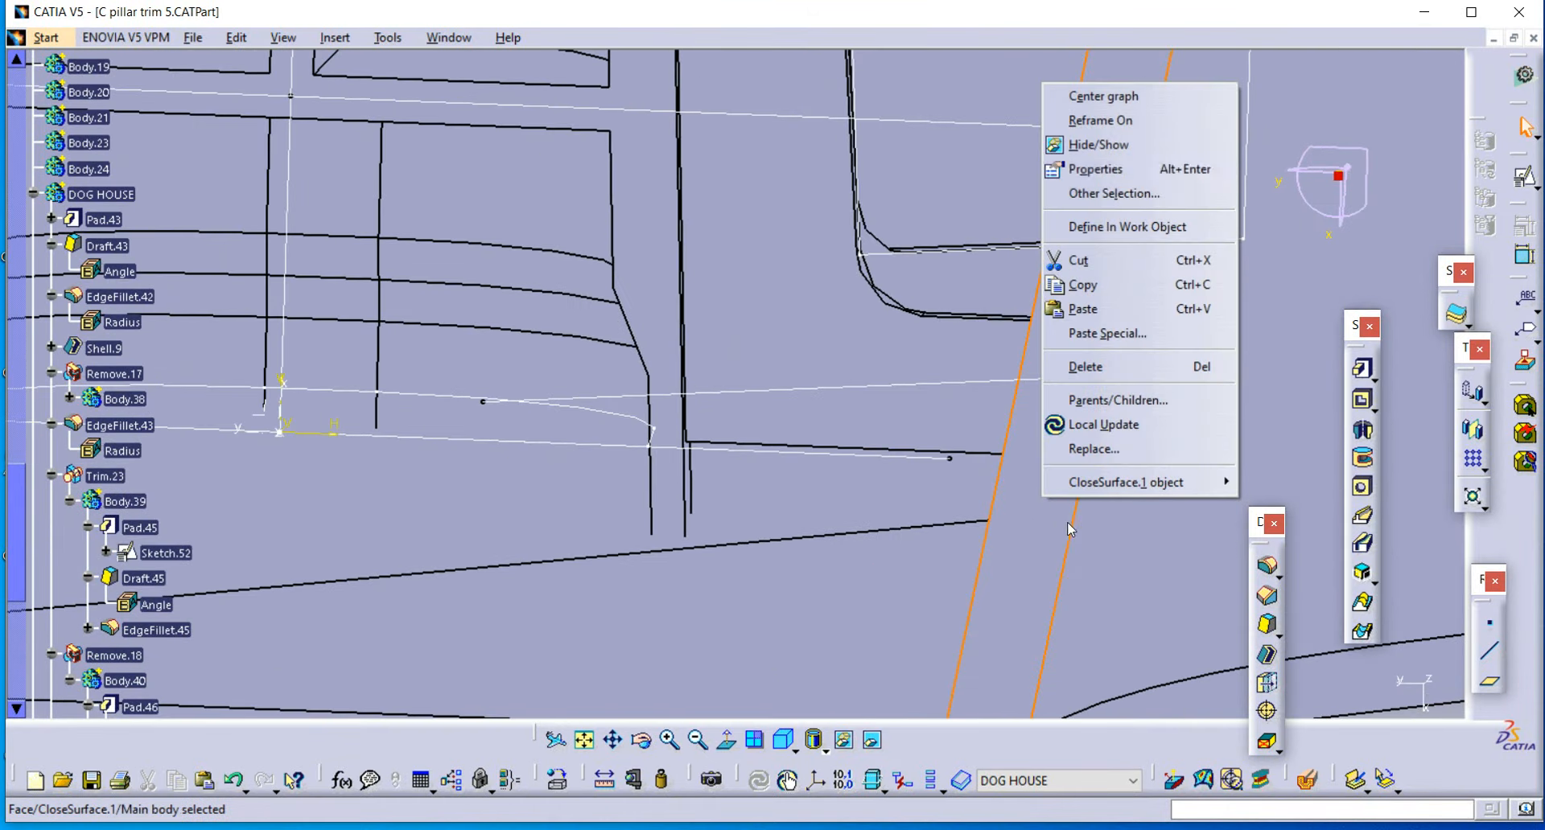
{"action": "left_click", "coordinate": [1078, 143]}
{"action": "middle_click_drag", "start_coordinate": [956, 509], "coordinate": [896, 482]}
{"action": "right_click", "coordinate": [893, 471]}
{"action": "left_click", "coordinate": [991, 51]}
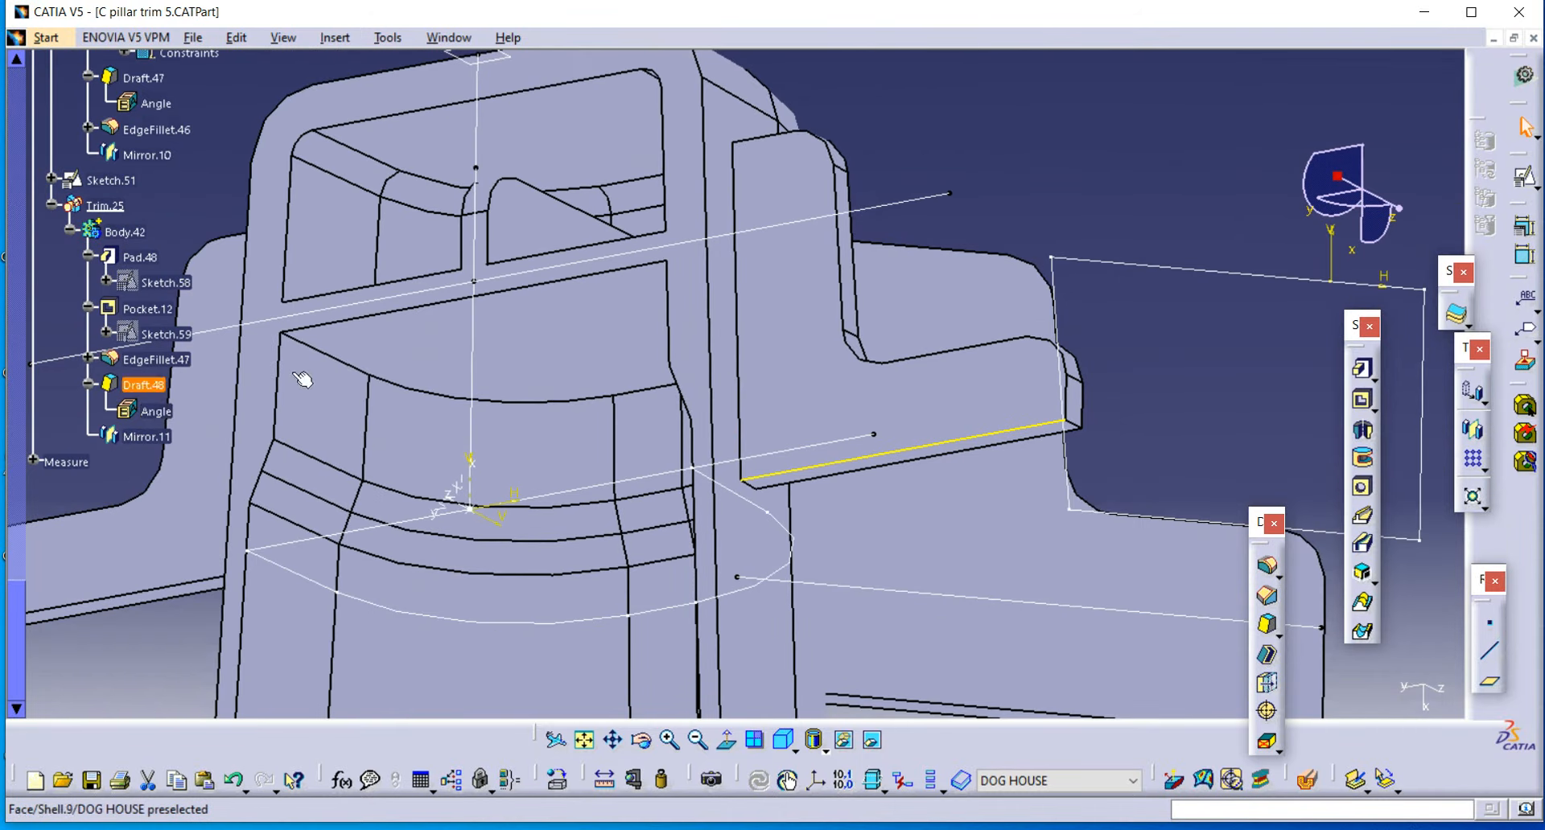
Step: Show the side rib's Sketch.58 and set Pad.48's second limit to 10 mm
{"action": "right_click", "coordinate": [177, 287]}
{"action": "left_click", "coordinate": [242, 342]}
{"action": "mouse_move", "coordinate": [793, 452]}
{"action": "middle_mouse_down"}
{"action": "mouse_move", "coordinate": [800, 579]}
{"action": "mouse_move", "coordinate": [863, 565]}
{"action": "mouse_move", "coordinate": [713, 457]}
{"action": "middle_mouse_up"}
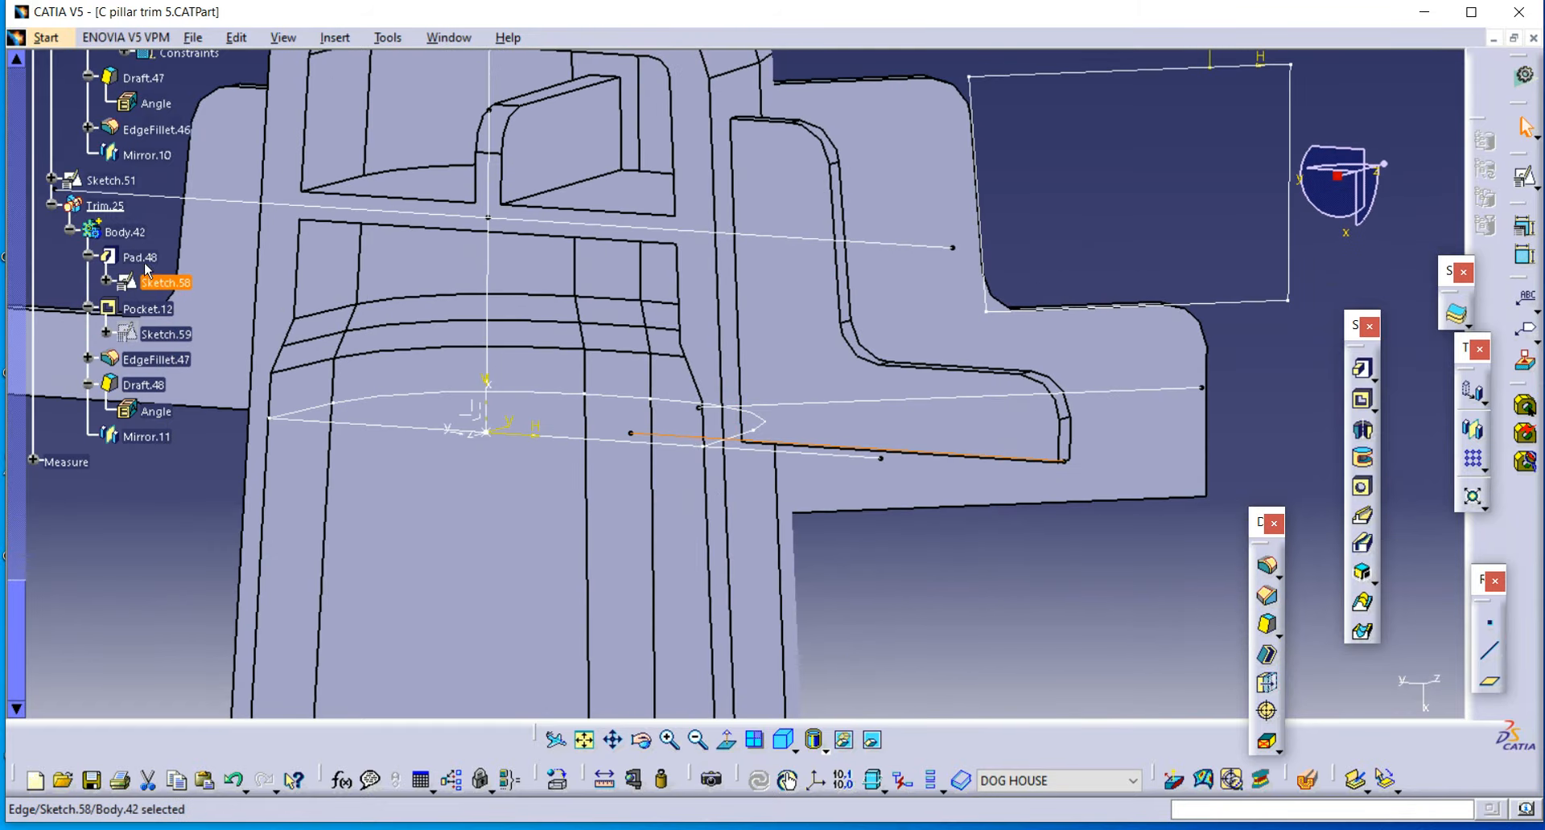
{"action": "double_click", "coordinate": [688, 445]}
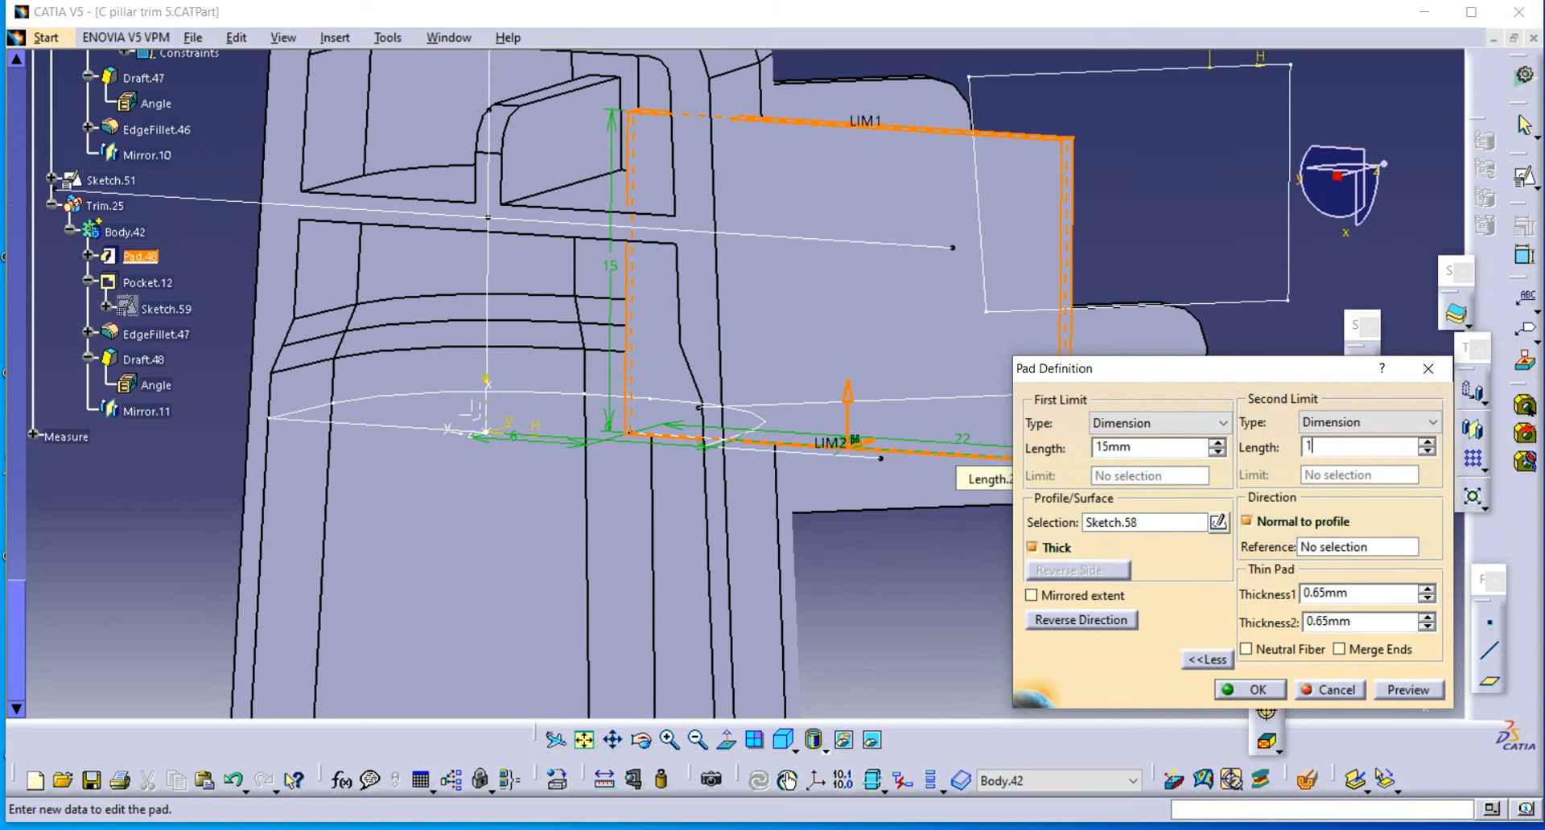
{"action": "type", "text": "0"}
{"action": "key", "text": "Return"}
{"action": "middle_click_drag", "start_coordinate": [1038, 402], "coordinate": [1017, 590], "text": "ctrl"}
{"action": "left_click", "coordinate": [944, 494]}
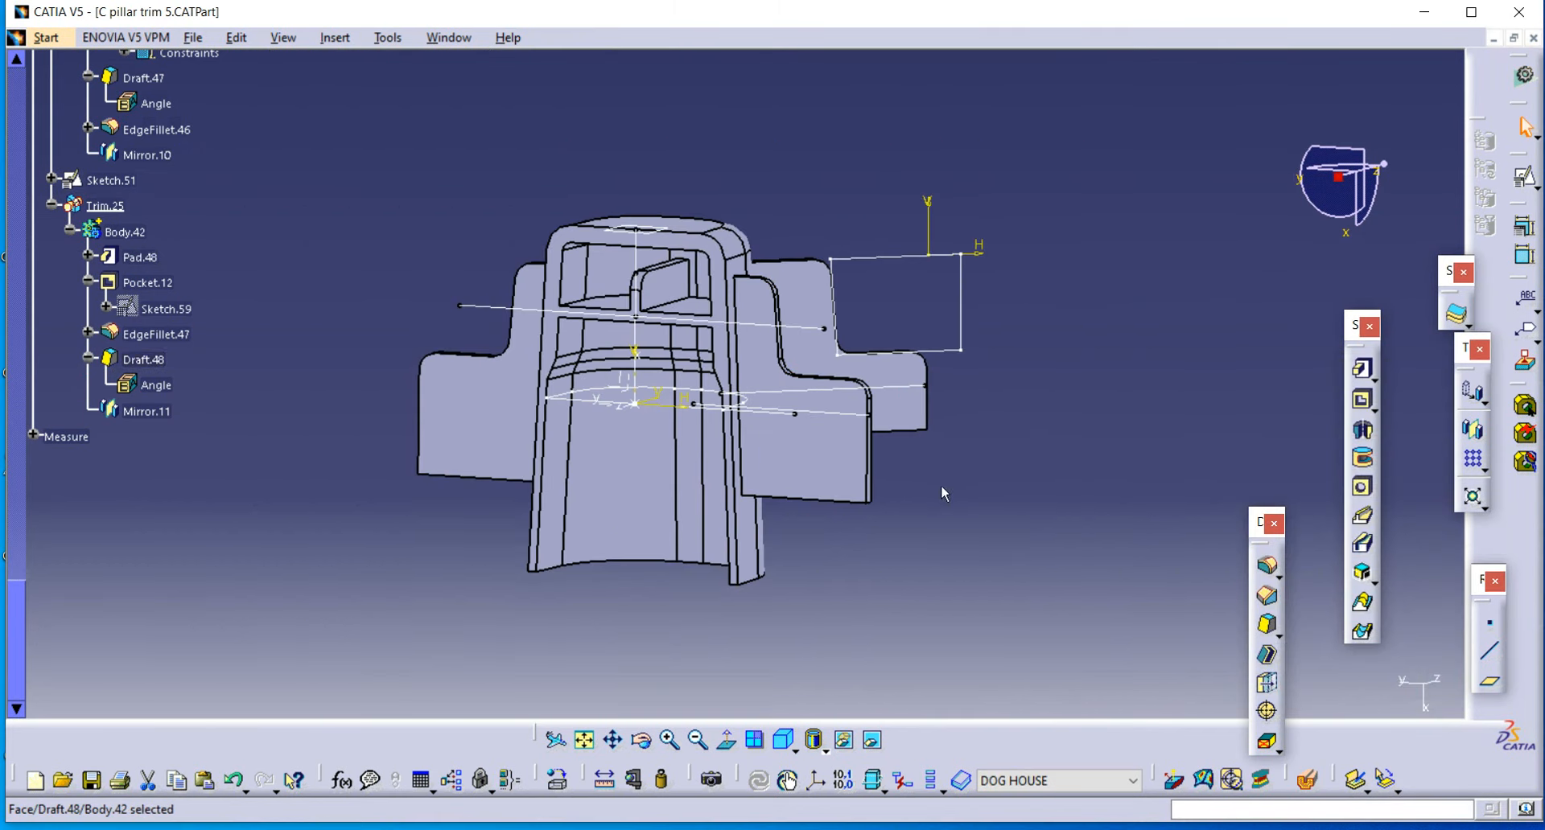
Step: Find the Main body's trim geometry in the specification tree and show it again
{"action": "scroll", "coordinate": [264, 333], "scroll_direction": "up", "scroll_amount": 10}
{"action": "scroll", "coordinate": [277, 276], "scroll_direction": "up", "scroll_amount": 10}
{"action": "right_click", "coordinate": [97, 99]}
{"action": "left_click", "coordinate": [146, 155]}
{"action": "middle_click_drag", "start_coordinate": [563, 451], "coordinate": [804, 586]}
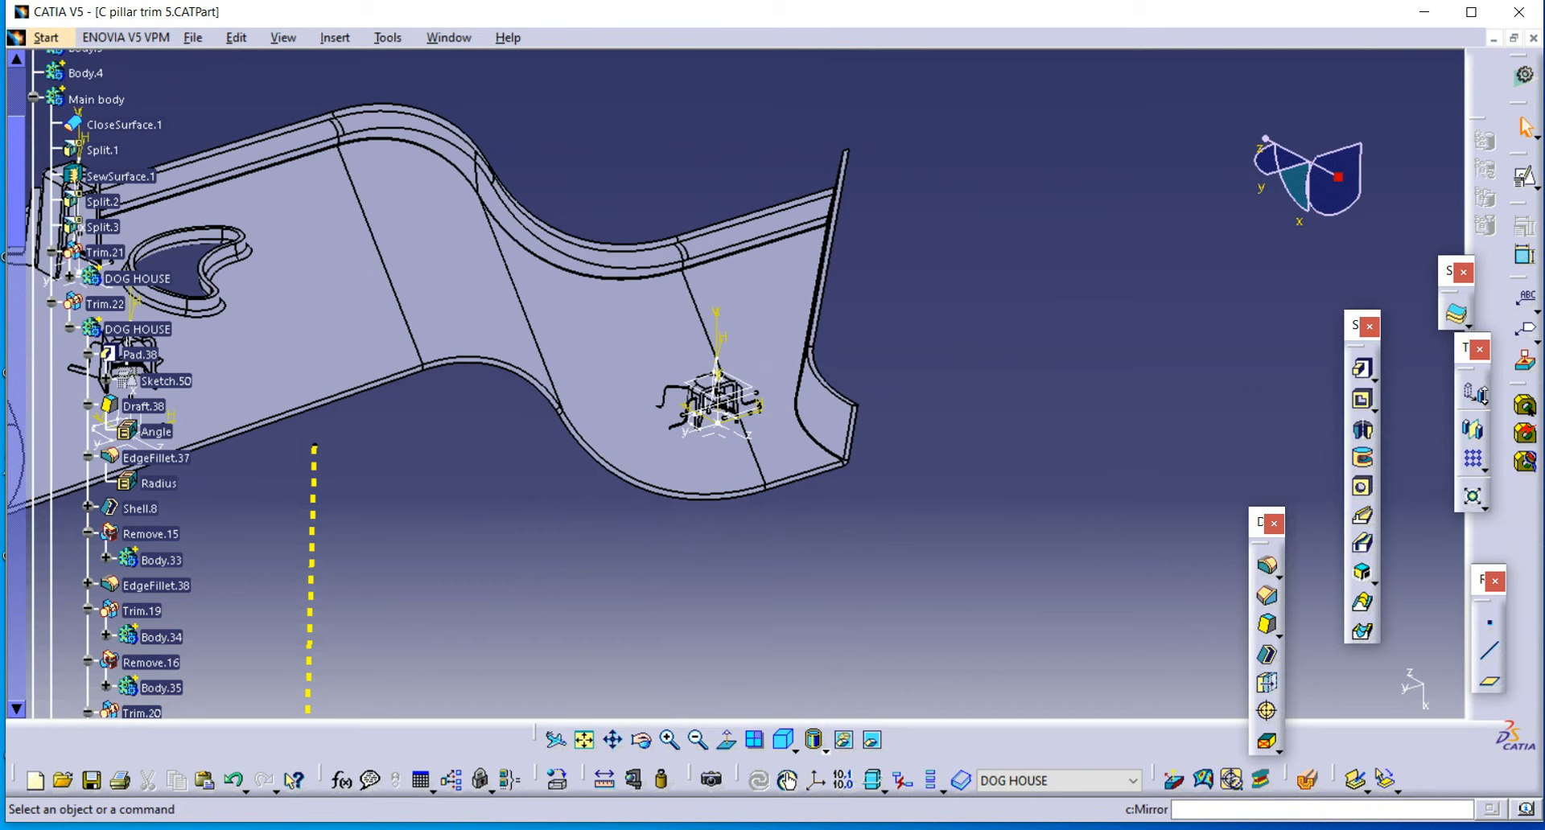
Step: Fine-tune the X coordinate of the dog house's base point on the trim
{"action": "mouse_move", "coordinate": [885, 475]}
{"action": "middle_mouse_down"}
{"action": "mouse_move", "coordinate": [750, 518]}
{"action": "mouse_move", "coordinate": [738, 610]}
{"action": "mouse_move", "coordinate": [786, 516]}
{"action": "mouse_move", "coordinate": [820, 510]}
{"action": "mouse_move", "coordinate": [847, 532]}
{"action": "mouse_move", "coordinate": [1055, 327]}
{"action": "mouse_move", "coordinate": [1031, 424]}
{"action": "middle_mouse_up"}
{"action": "double_click", "coordinate": [724, 596]}
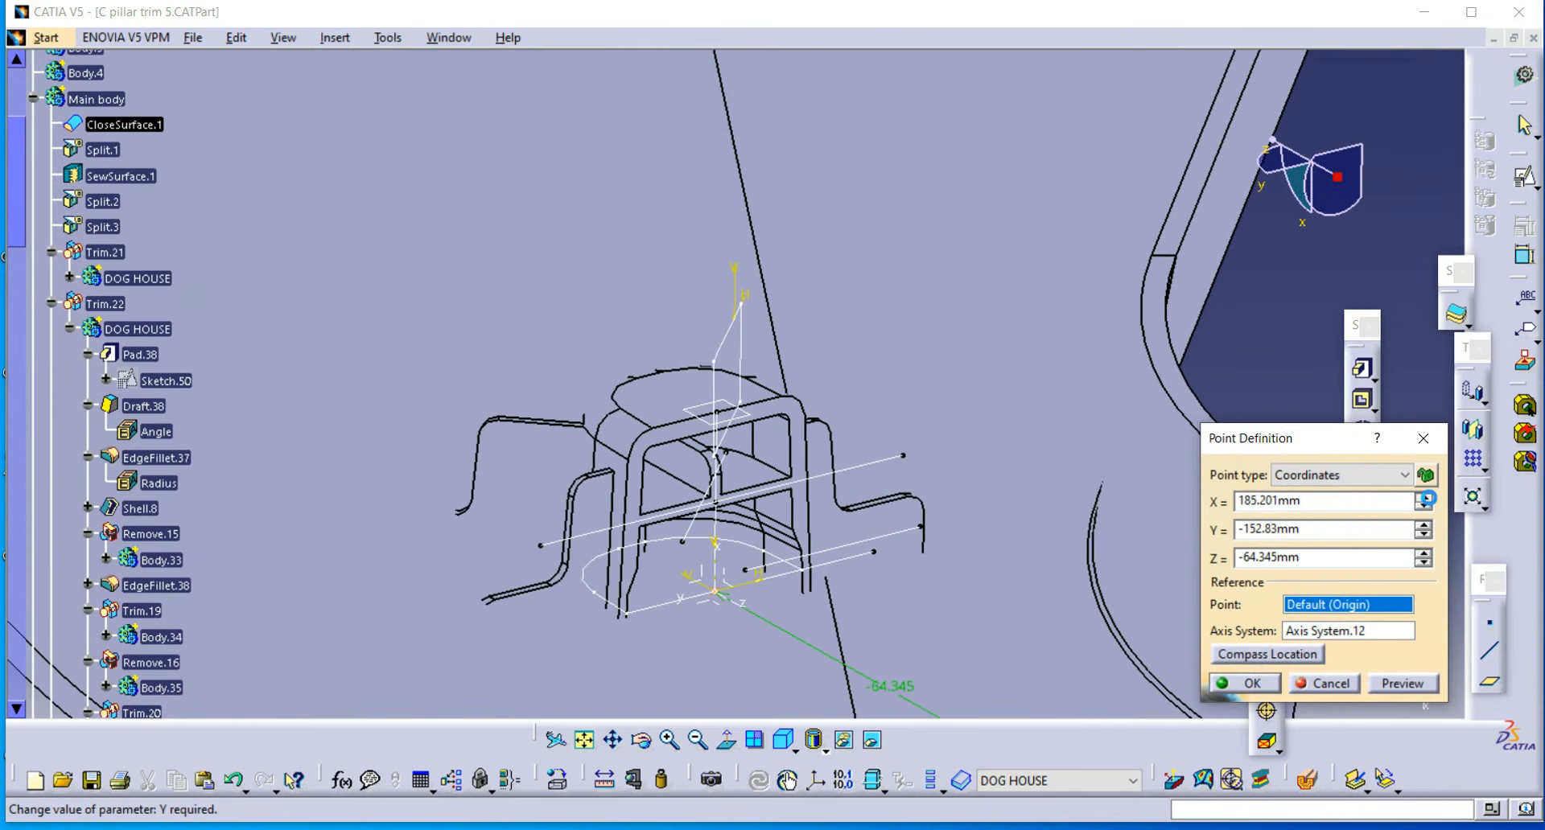
{"action": "left_click", "coordinate": [1424, 496]}
{"action": "left_click", "coordinate": [1424, 505]}
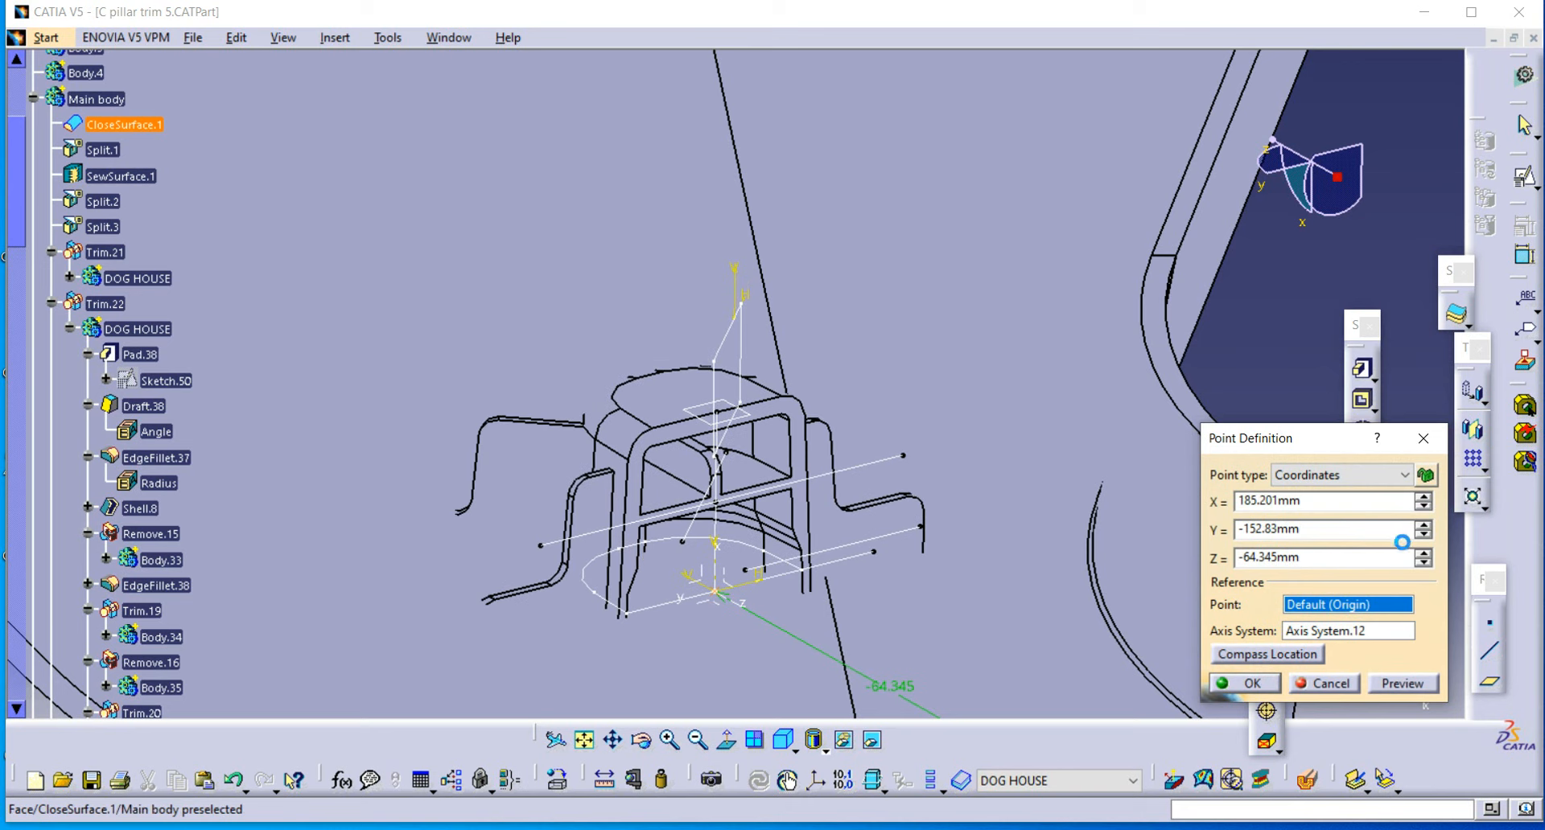
{"action": "left_click", "coordinate": [1249, 683]}
{"action": "middle_click_drag", "start_coordinate": [397, 493], "coordinate": [786, 545]}
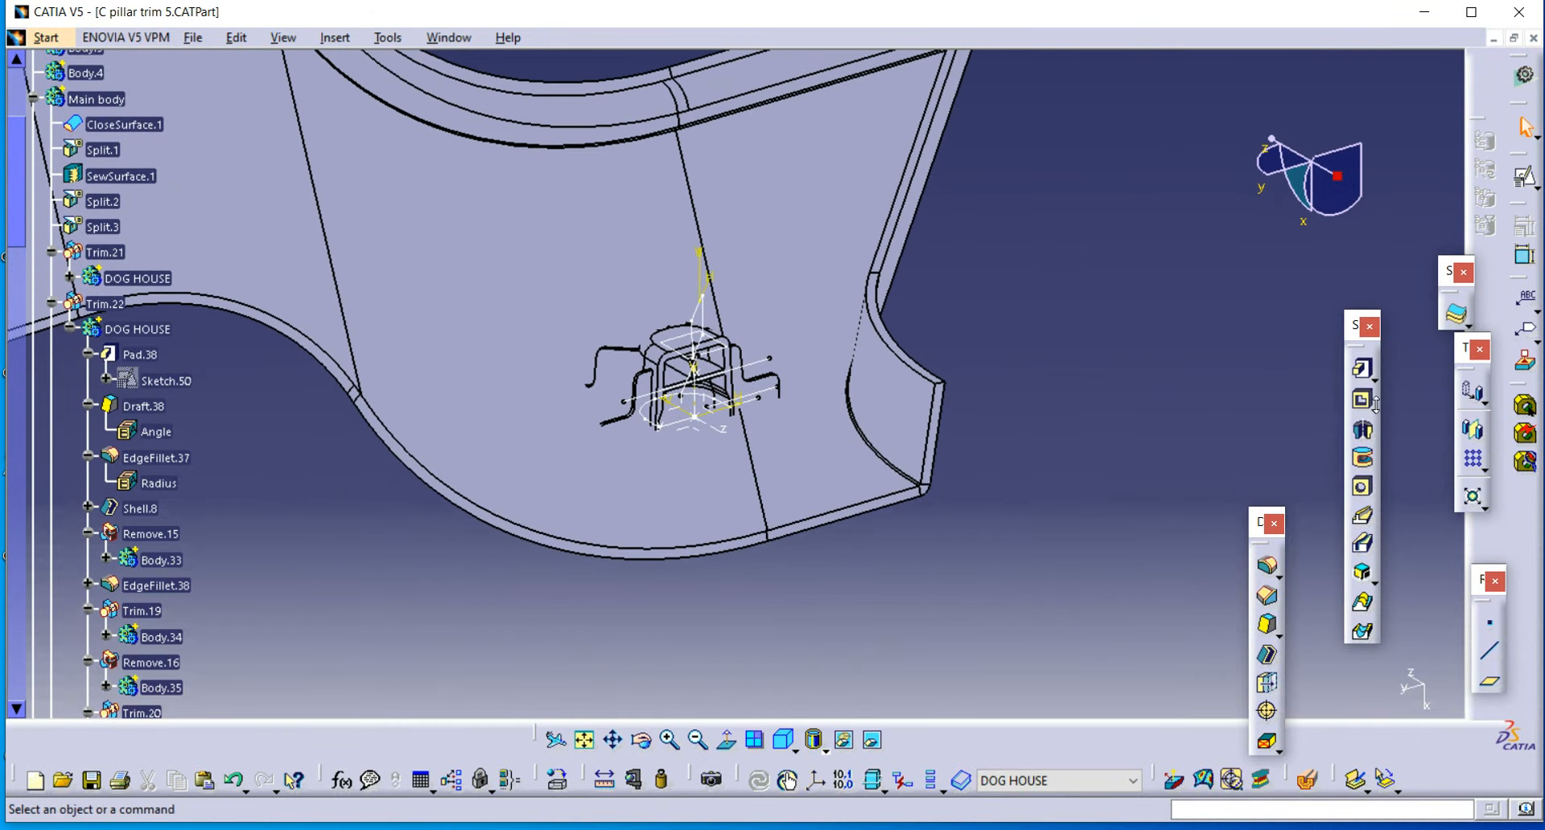
{"action": "left_click", "coordinate": [1487, 628]}
{"action": "middle_click_drag", "start_coordinate": [817, 200], "coordinate": [813, 307]}
{"action": "left_click", "coordinate": [684, 201]}
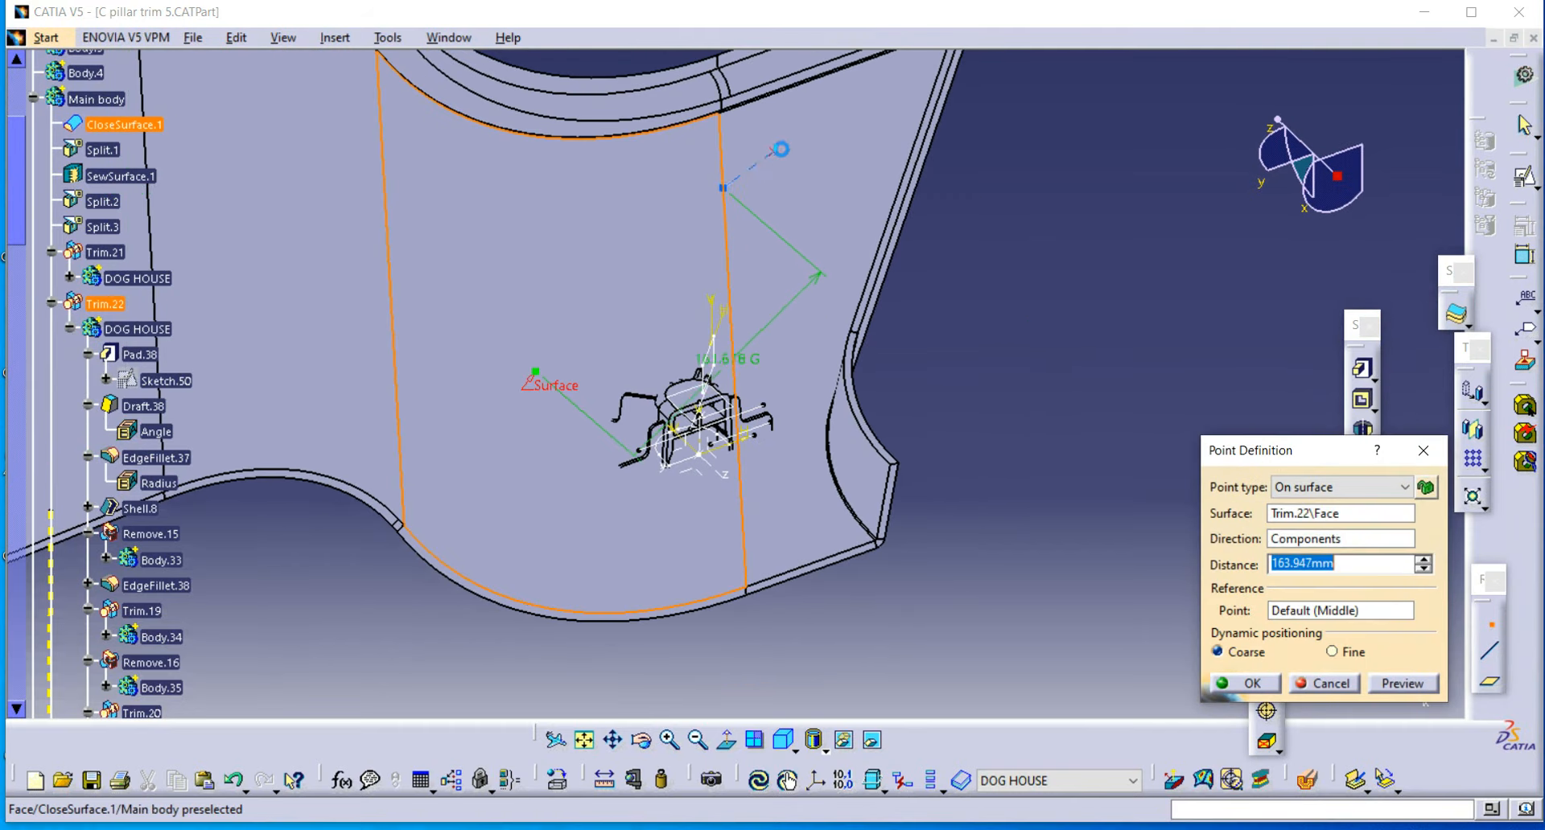
{"action": "left_click", "coordinate": [1324, 683]}
Step: Create a point on the Trim.22 face beside the dog house at about H 255 mm, V 191 mm
{"action": "left_click", "coordinate": [1490, 626]}
{"action": "left_click", "coordinate": [762, 157]}
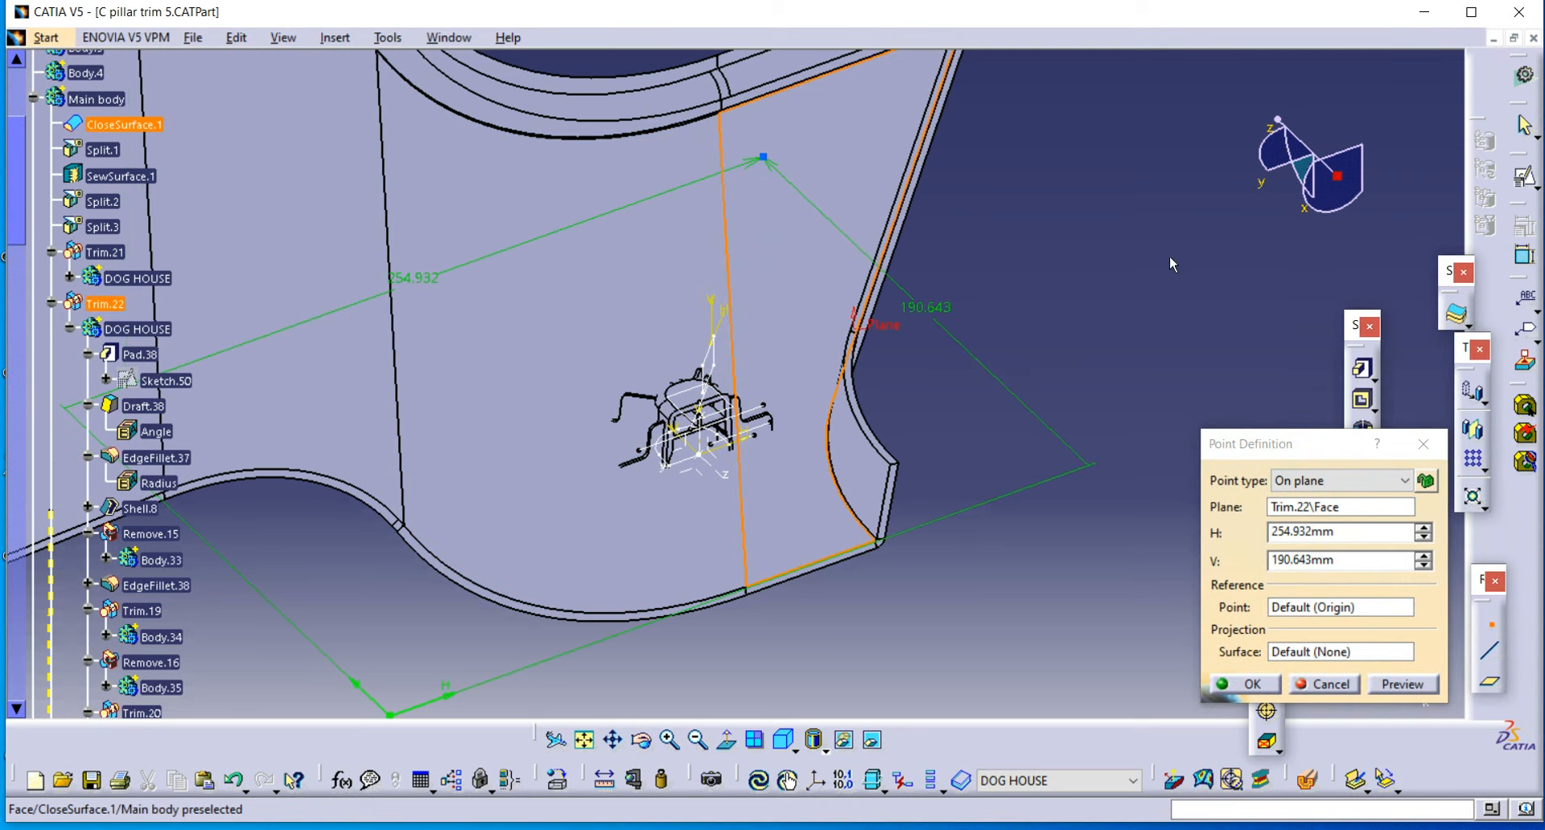
{"action": "left_click", "coordinate": [1270, 687]}
{"action": "middle_click_drag", "start_coordinate": [819, 240], "coordinate": [814, 366]}
Step: Create a 20 mm point-direction line from Point.38 along the X Component with its direction reversed
{"action": "left_click", "coordinate": [1490, 650]}
{"action": "middle_click_drag", "start_coordinate": [748, 299], "coordinate": [749, 252]}
{"action": "left_click", "coordinate": [755, 246]}
{"action": "middle_click_drag", "start_coordinate": [868, 366], "coordinate": [1002, 354]}
{"action": "right_click", "coordinate": [1295, 414]}
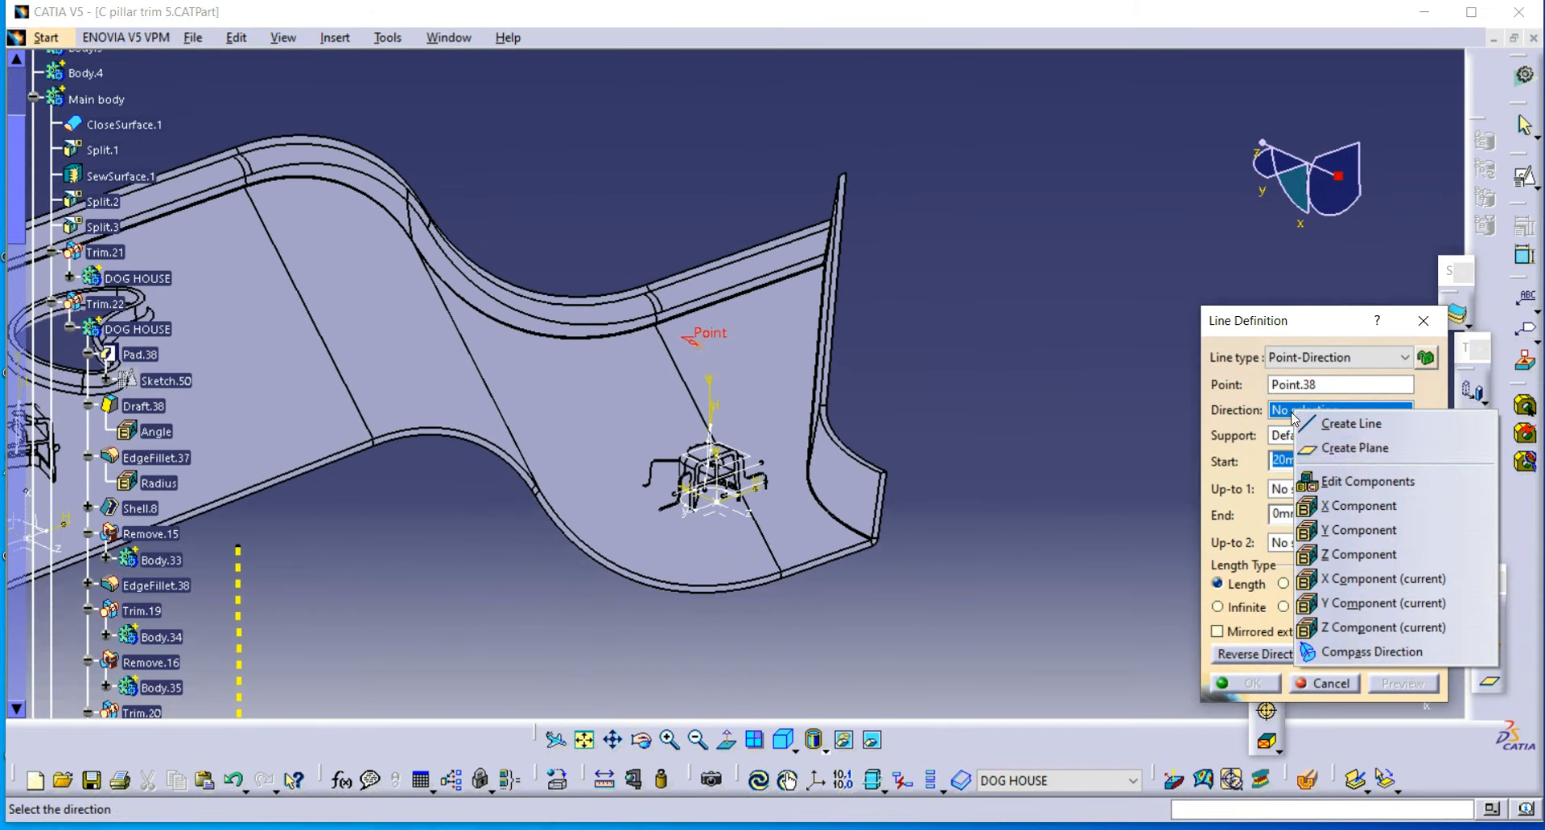
{"action": "left_click", "coordinate": [1358, 505]}
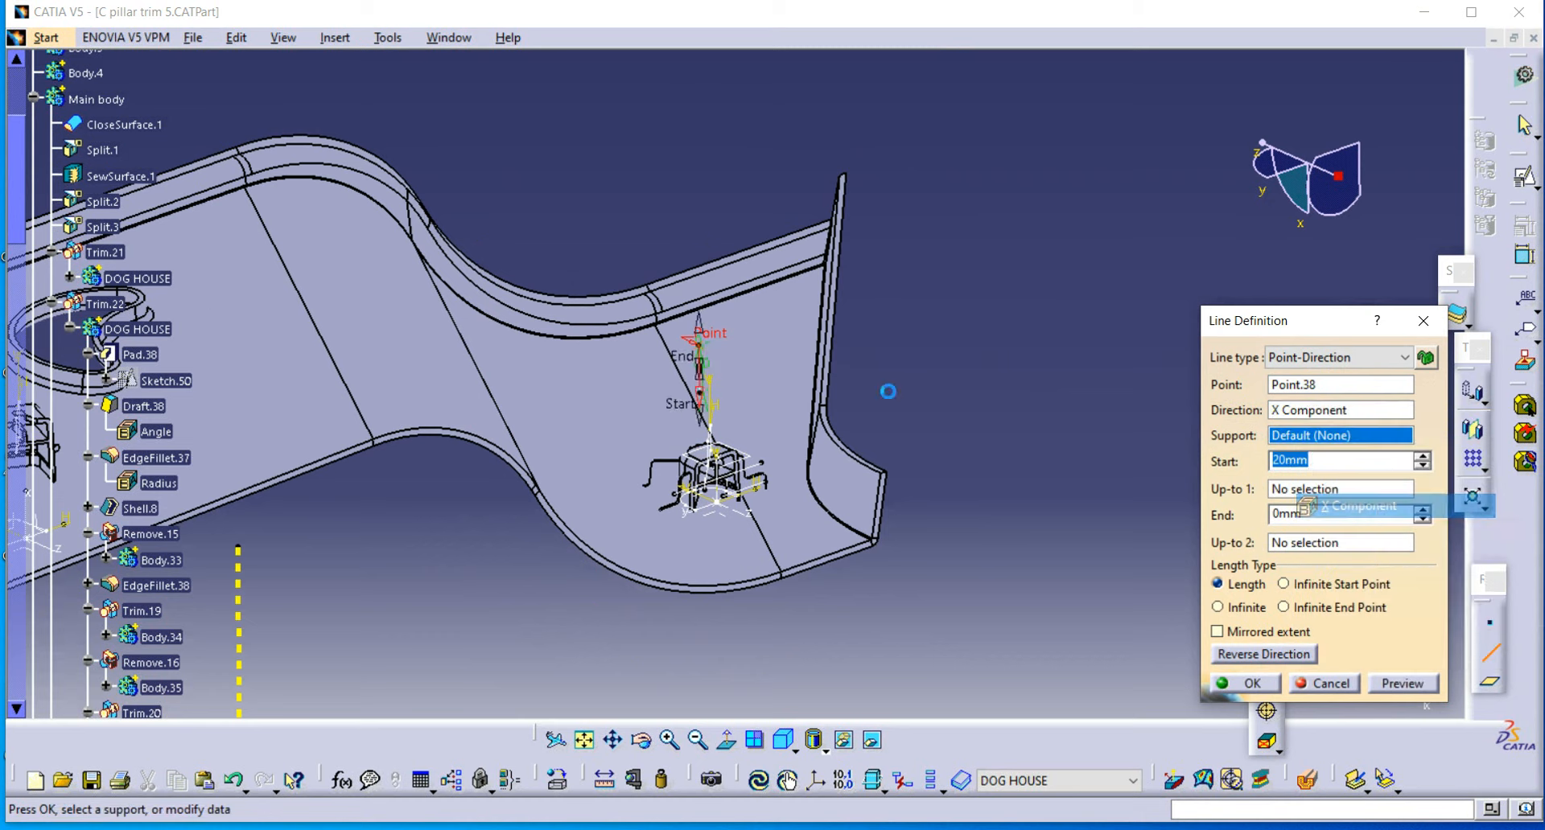
{"action": "left_click", "coordinate": [1288, 657]}
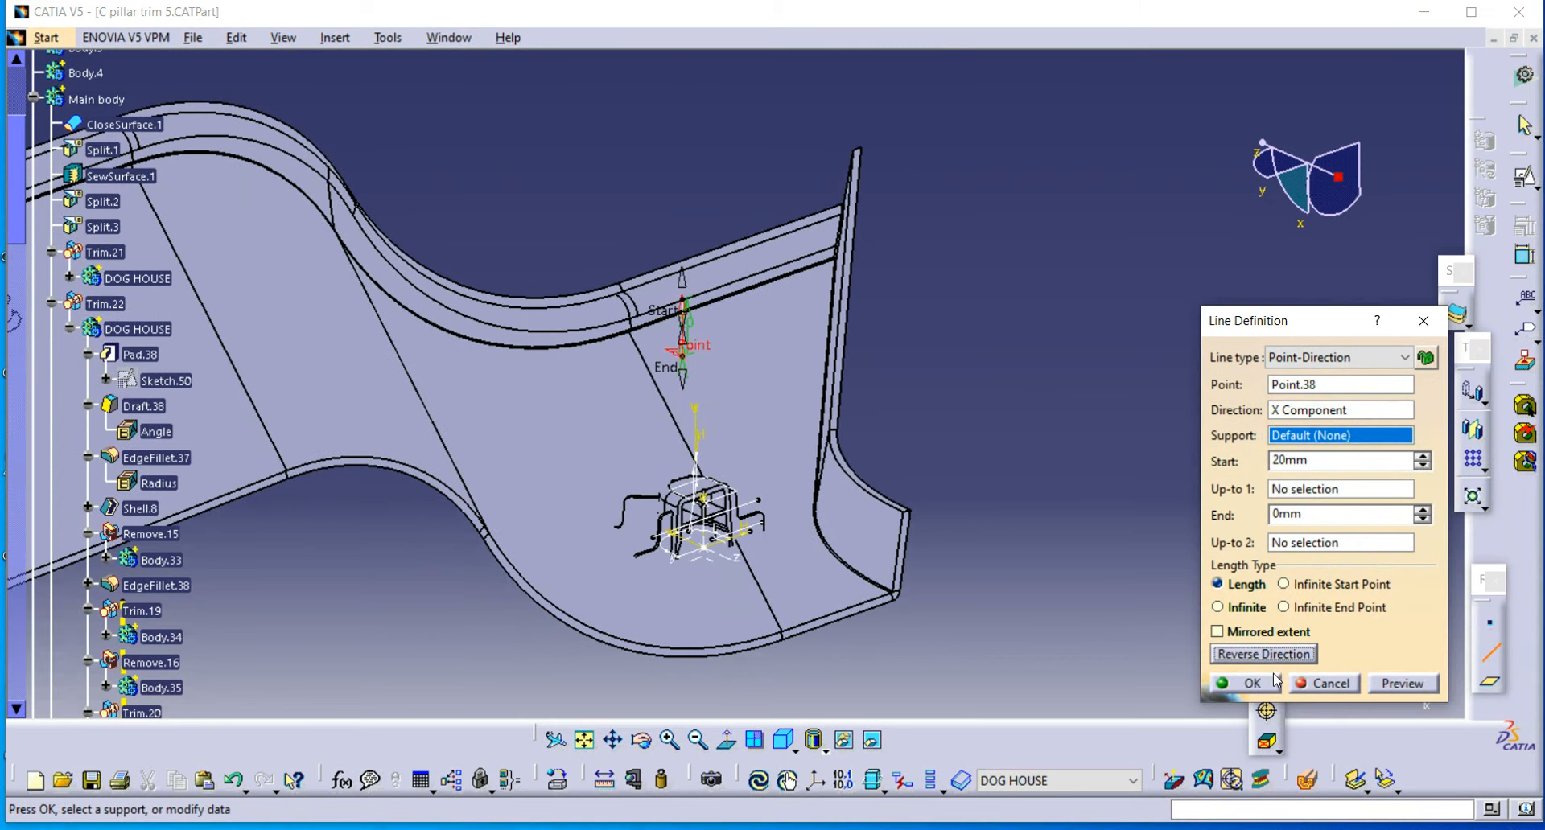
{"action": "left_click", "coordinate": [1264, 683]}
{"action": "left_click", "coordinate": [1264, 683]}
{"action": "middle_click_drag", "start_coordinate": [998, 387], "coordinate": [1083, 350]}
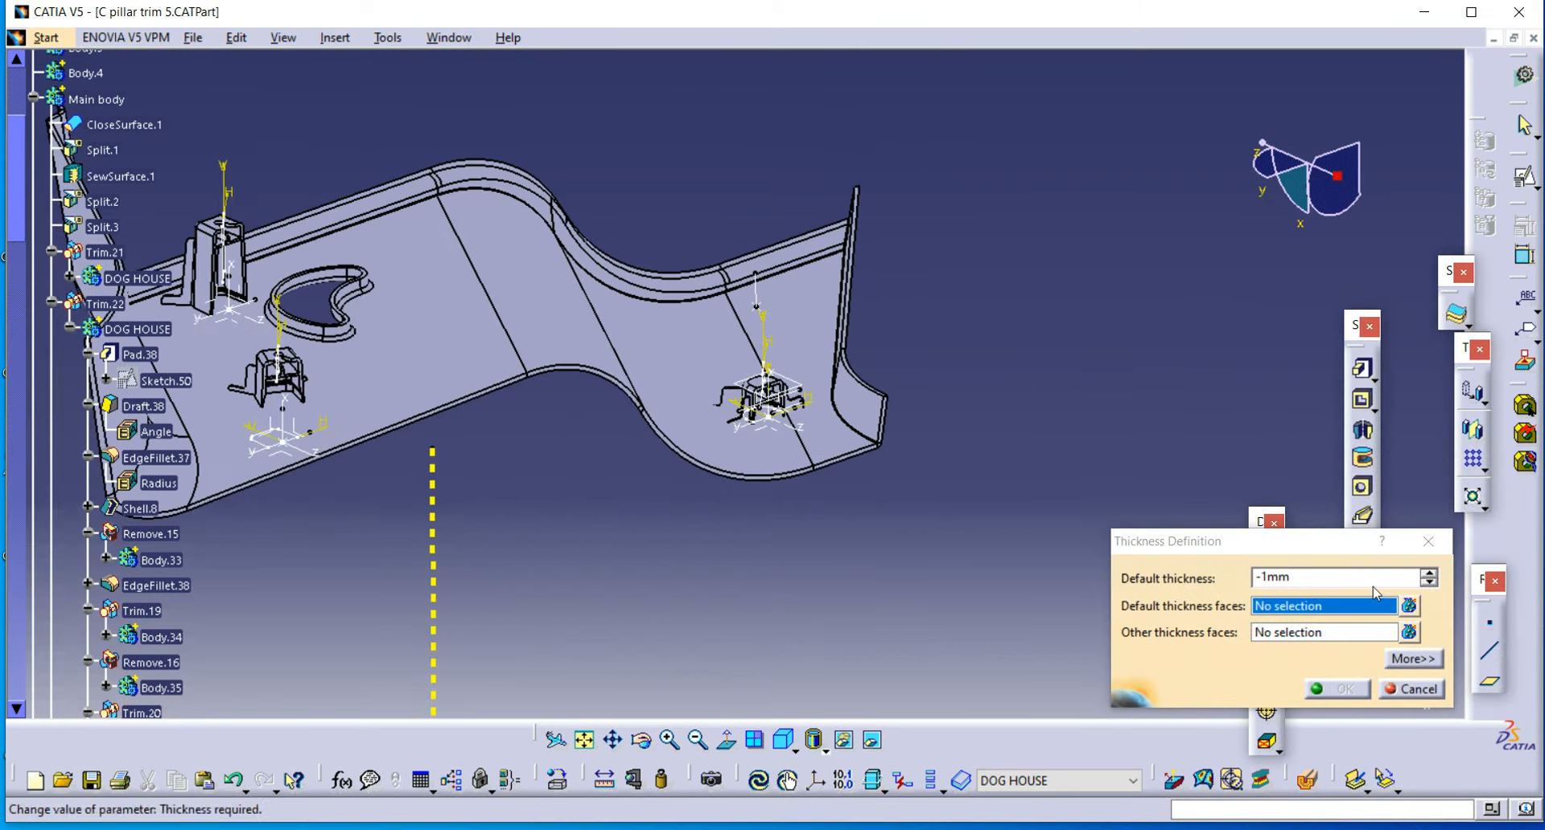
{"action": "left_click", "coordinate": [1425, 553]}
Step: Locate the dog house's Pad.43 in the specification tree and show the hidden features of Body.38 under Remove.17
{"action": "middle_click_drag", "start_coordinate": [844, 355], "coordinate": [760, 267]}
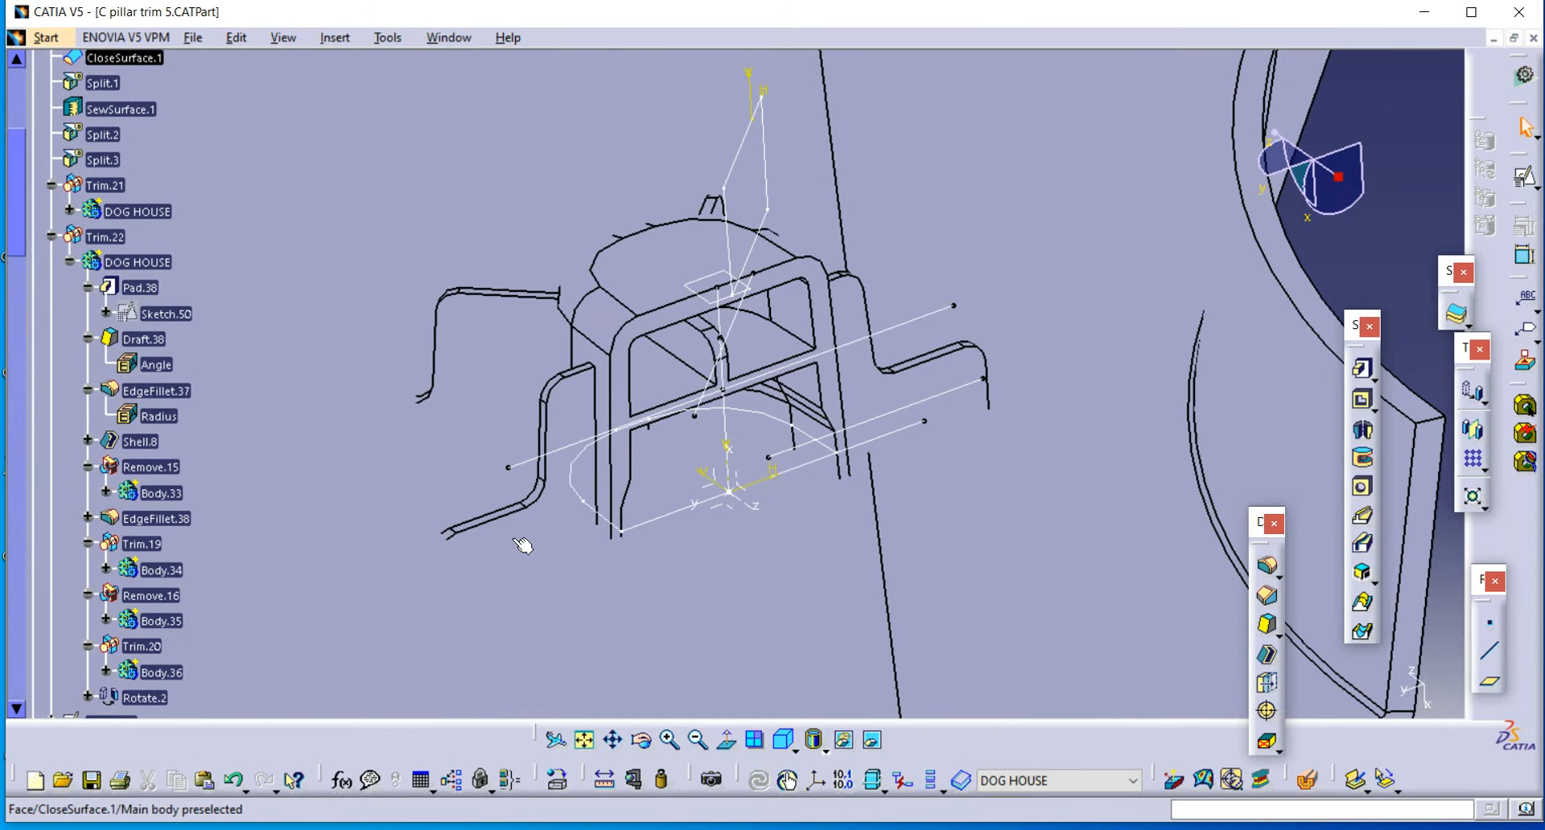
{"action": "mouse_move", "coordinate": [698, 290]}
{"action": "middle_mouse_down"}
{"action": "mouse_move", "coordinate": [786, 437]}
{"action": "mouse_move", "coordinate": [712, 422]}
{"action": "mouse_move", "coordinate": [689, 266]}
{"action": "middle_mouse_up"}
{"action": "right_click", "coordinate": [547, 231]}
{"action": "left_click", "coordinate": [599, 242]}
{"action": "mouse_move", "coordinate": [591, 402]}
{"action": "middle_mouse_down"}
{"action": "mouse_move", "coordinate": [886, 231]}
{"action": "mouse_move", "coordinate": [603, 389]}
{"action": "middle_mouse_up"}
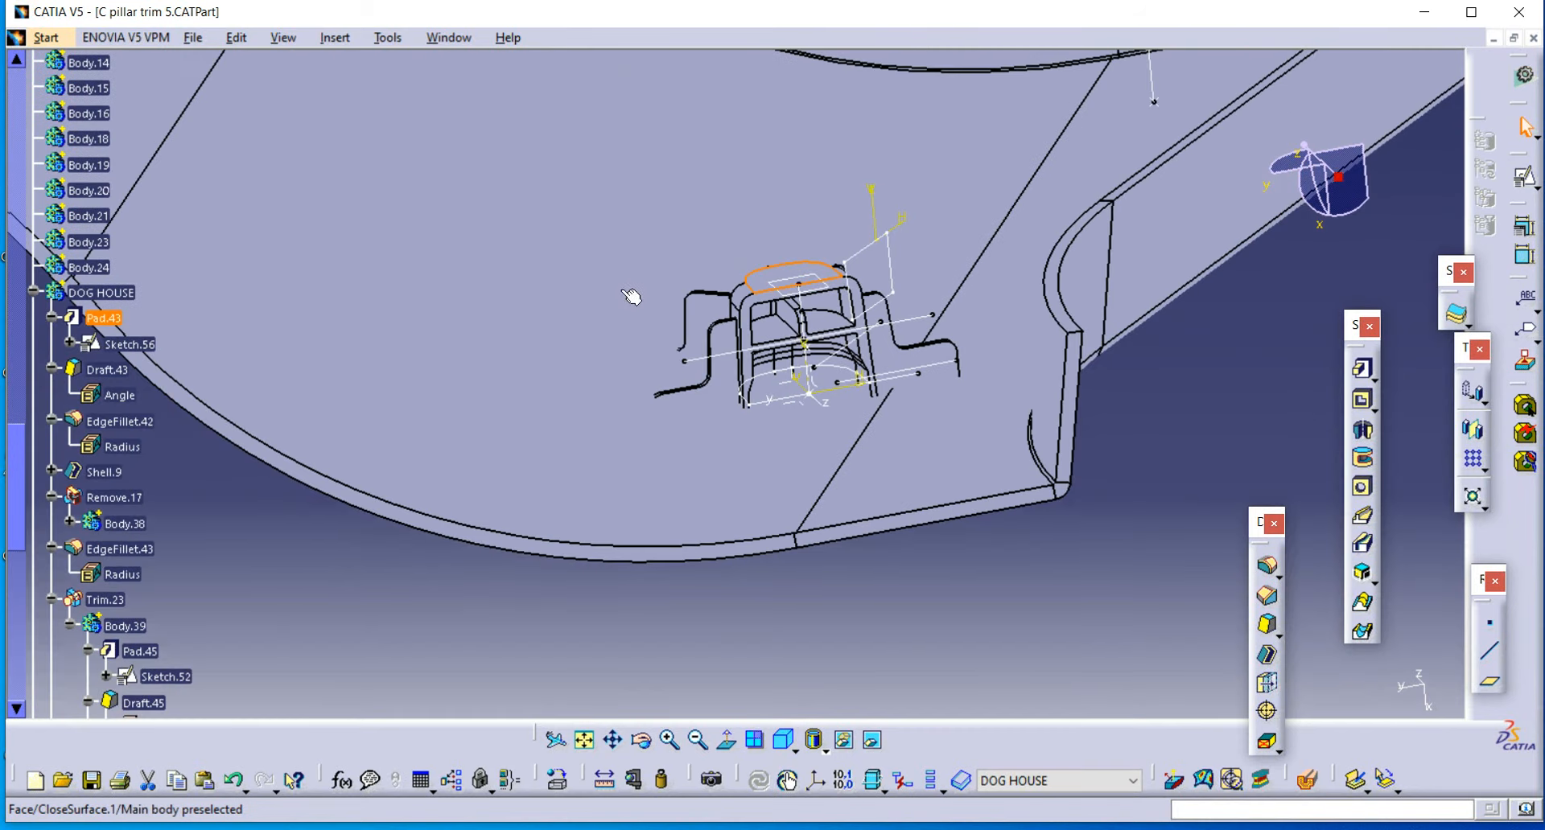
{"action": "scroll", "coordinate": [122, 568], "scroll_direction": "down", "scroll_amount": 3}
{"action": "left_click", "coordinate": [70, 322]}
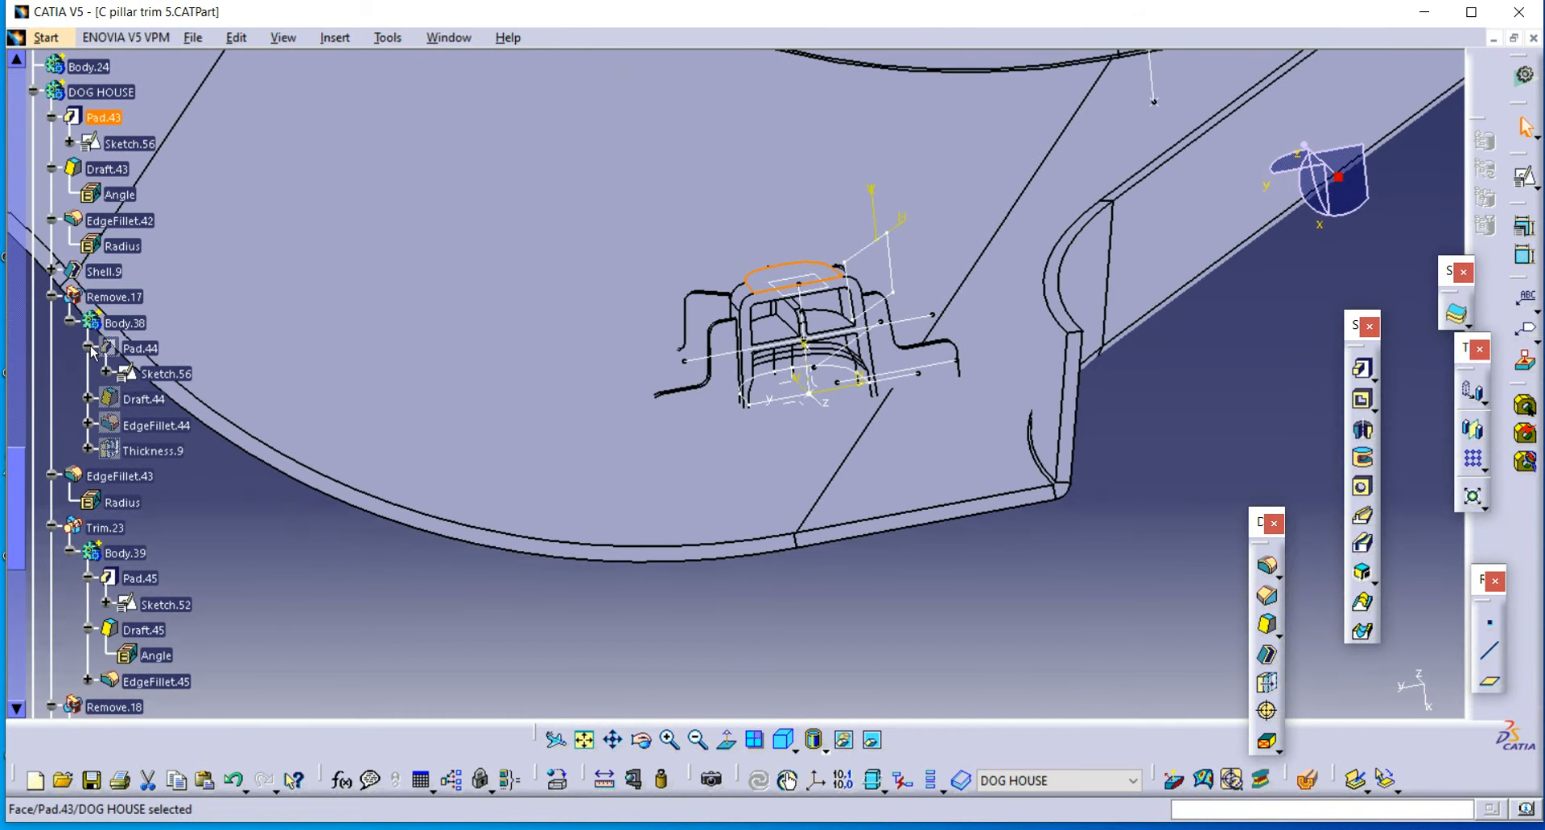
{"action": "right_click", "coordinate": [170, 354]}
{"action": "left_click", "coordinate": [183, 406]}
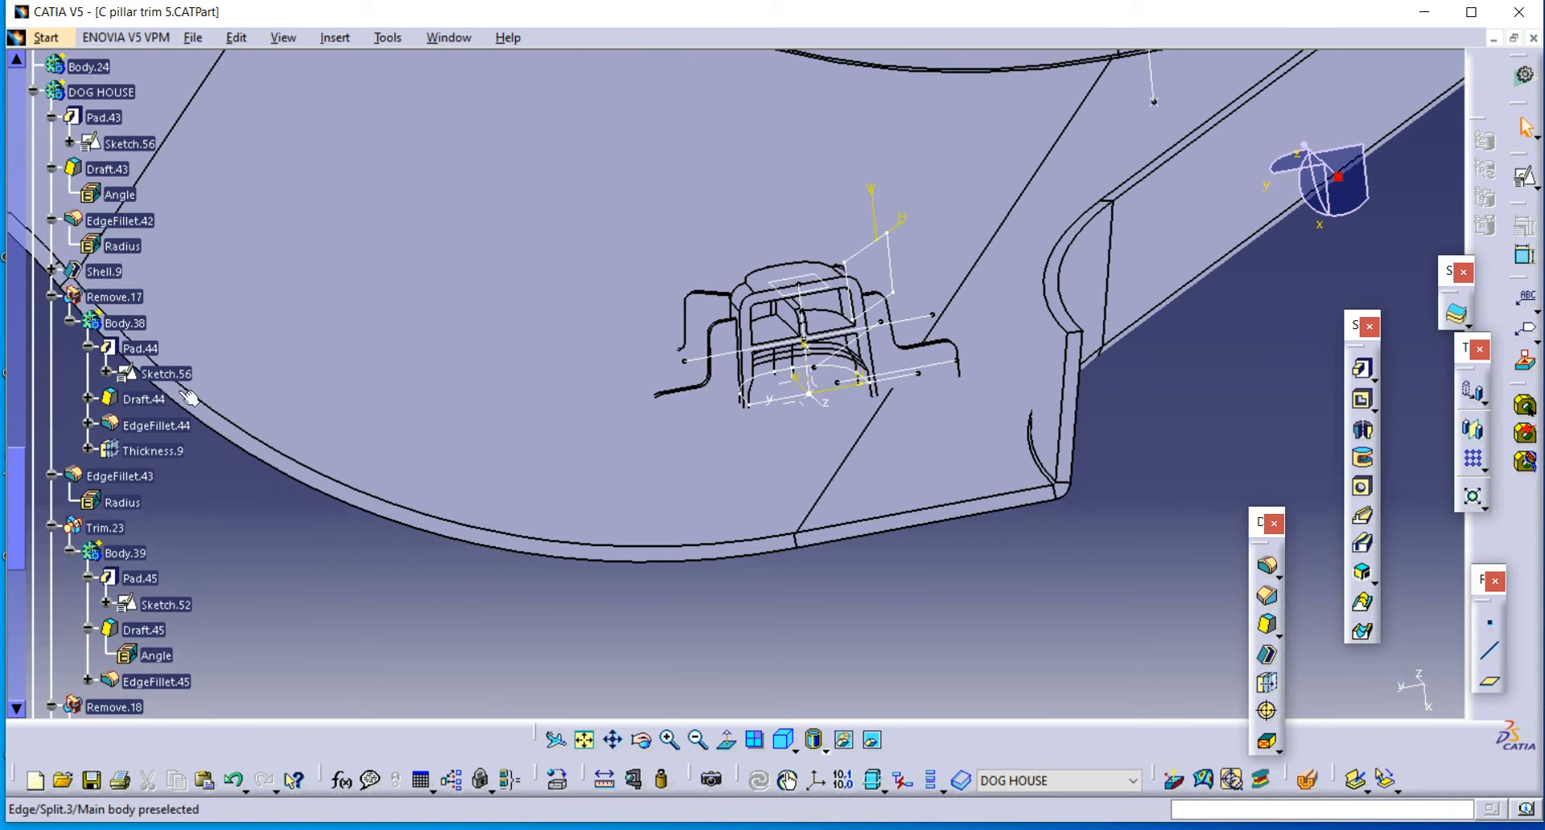
Step: Check the definitions of Pad.44 and Pad.45 without changing them
{"action": "double_click", "coordinate": [134, 338]}
{"action": "key", "text": "Escape"}
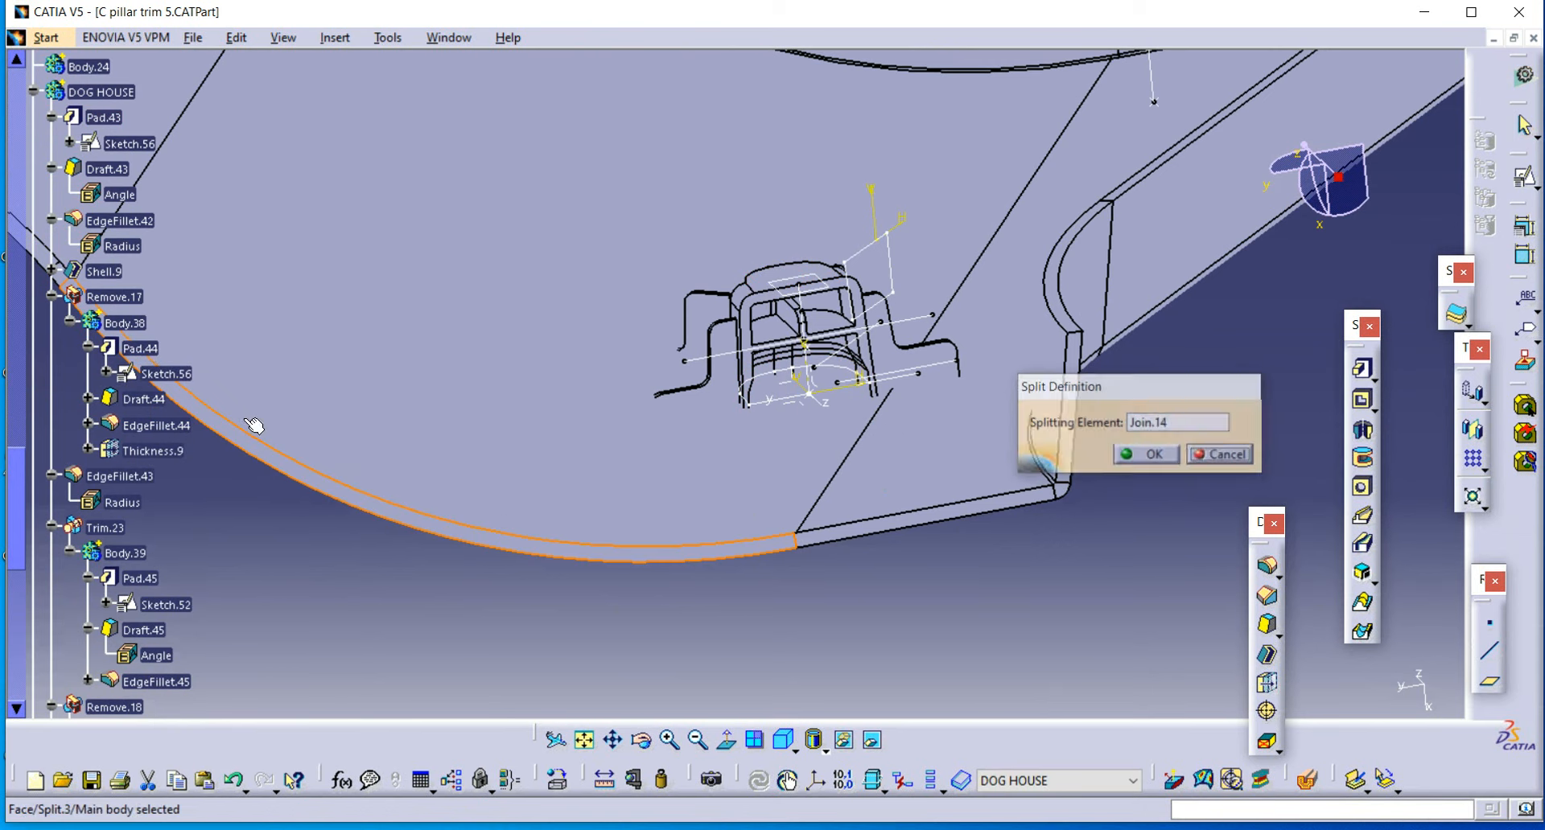
{"action": "double_click", "coordinate": [150, 351]}
{"action": "key", "text": "Escape"}
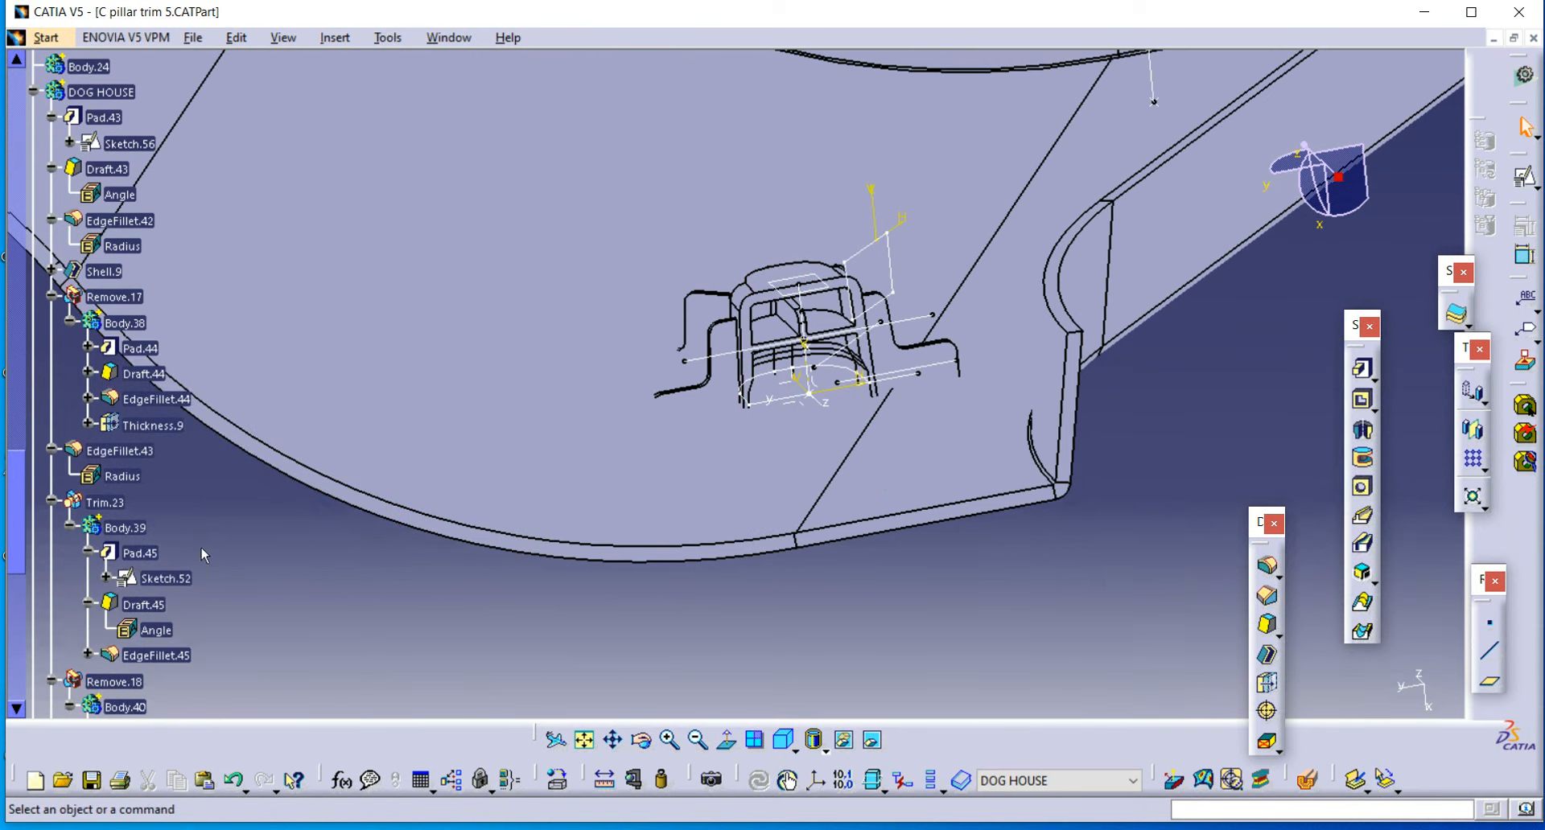
{"action": "scroll", "coordinate": [177, 520], "scroll_direction": "down", "scroll_amount": 2}
{"action": "double_click", "coordinate": [134, 412]}
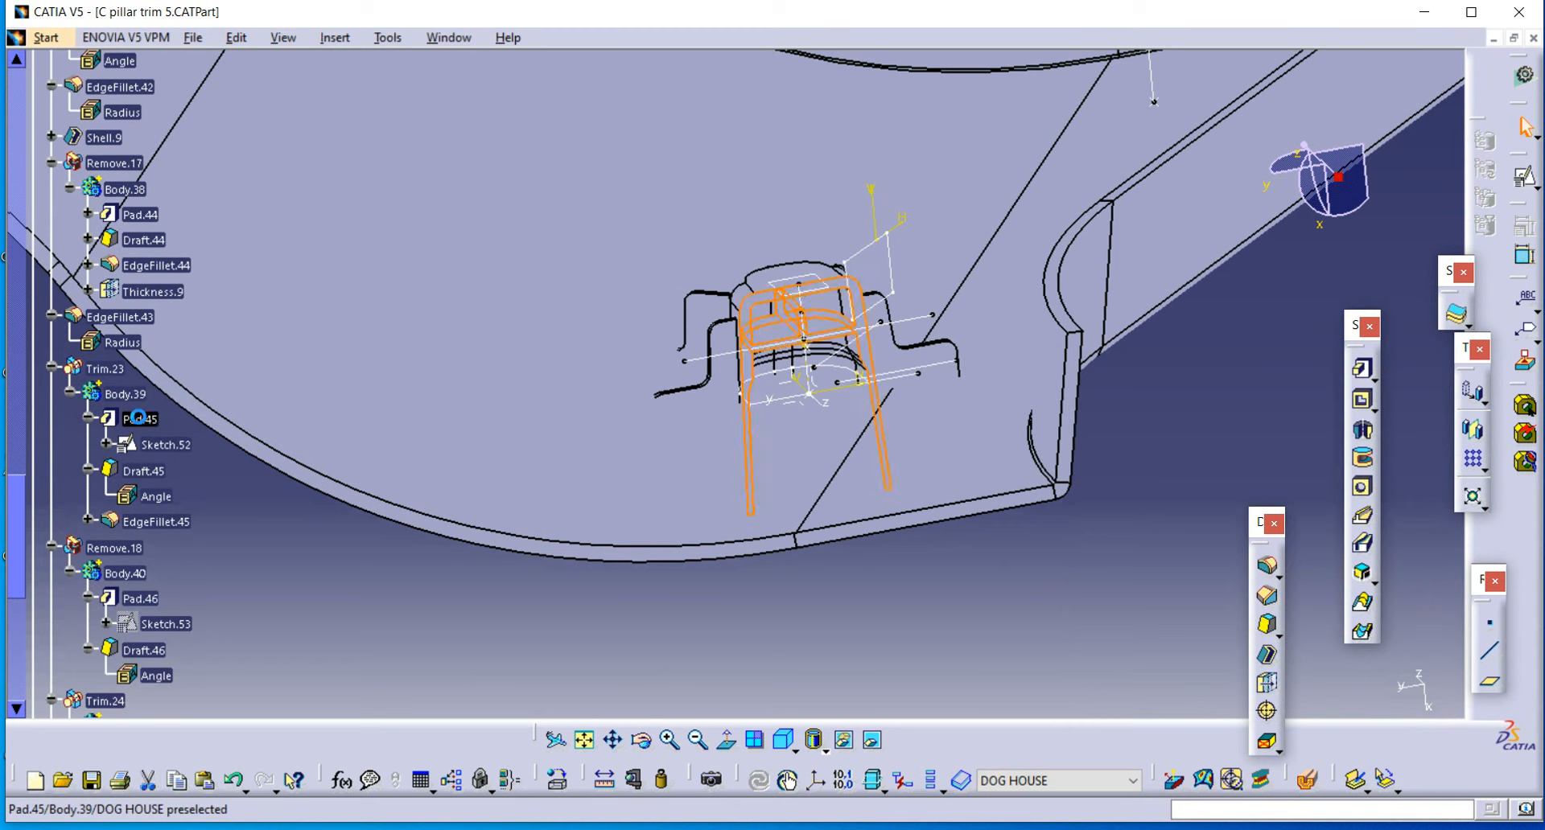
{"action": "key", "text": "Escape"}
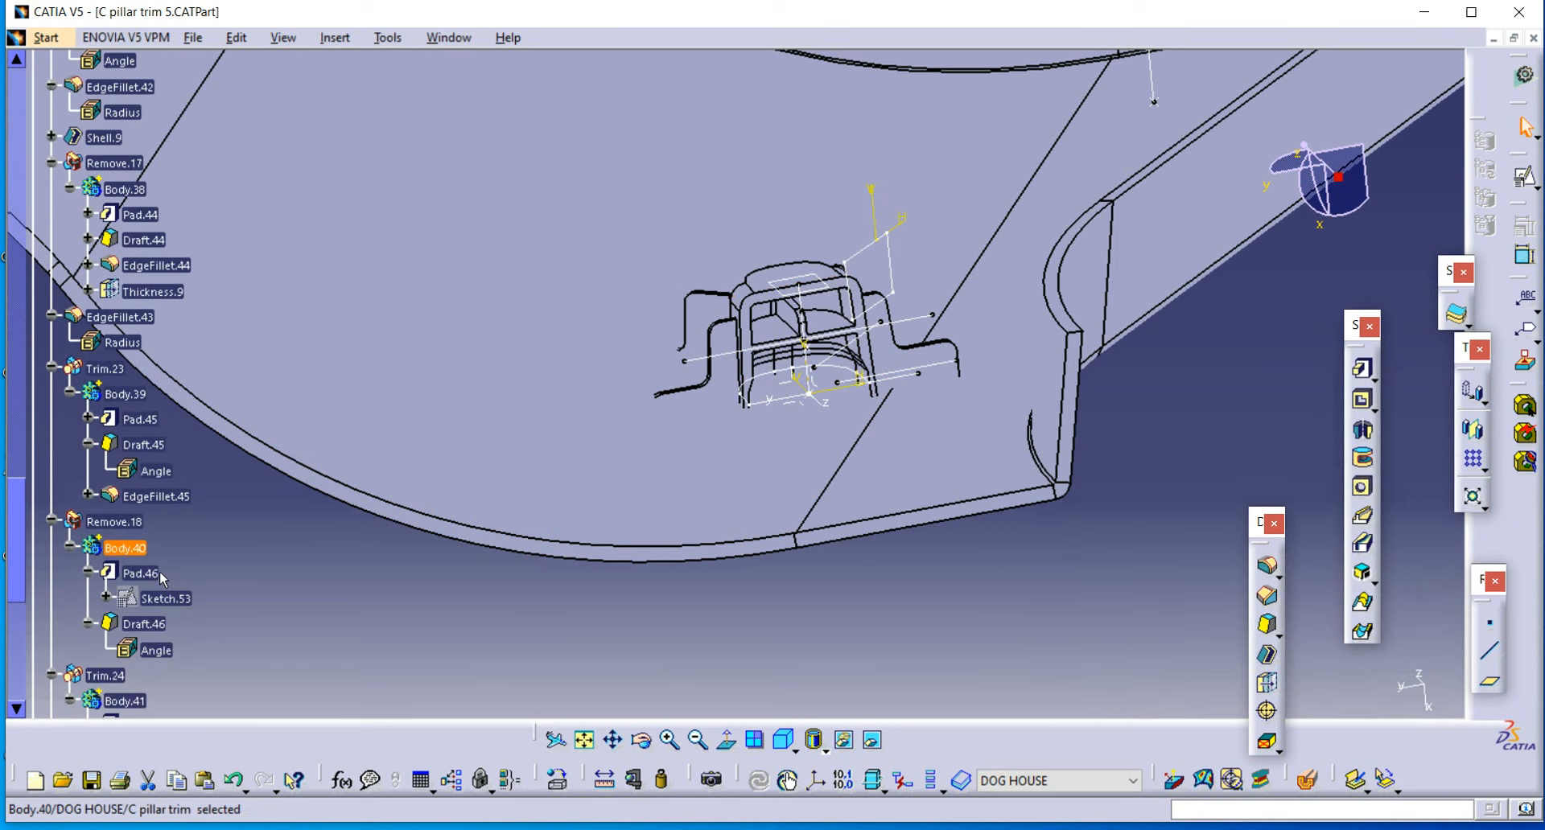
Step: Set Pad.46's first limit to 20 mm and its second limit to -8 mm
{"action": "double_click", "coordinate": [140, 573]}
{"action": "middle_click_drag", "start_coordinate": [703, 623], "coordinate": [1006, 567]}
{"action": "left_click_drag", "start_coordinate": [1151, 452], "coordinate": [700, 472]}
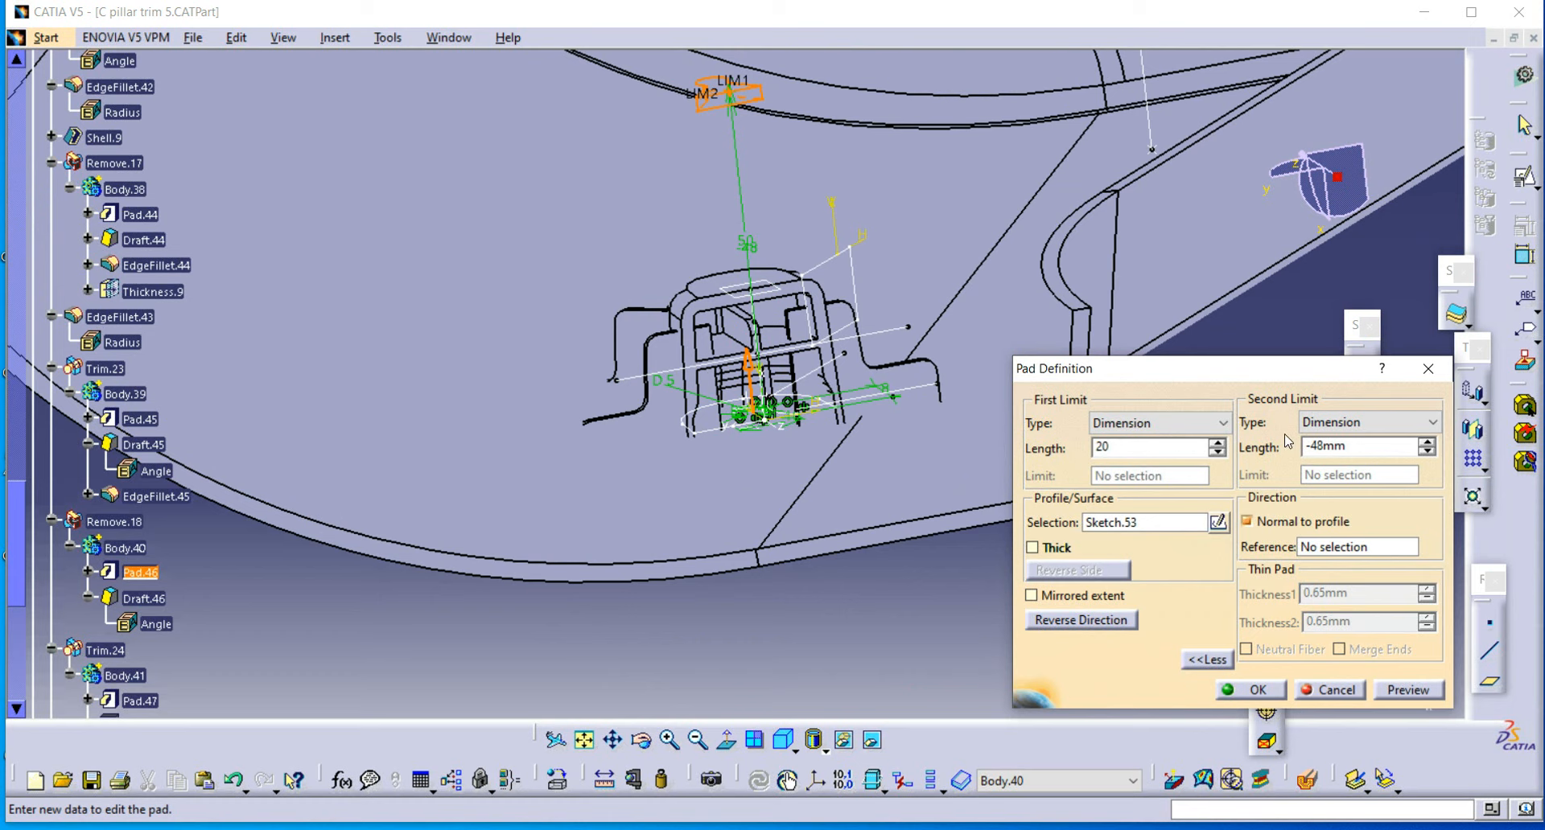
{"action": "left_click", "coordinate": [1320, 446]}
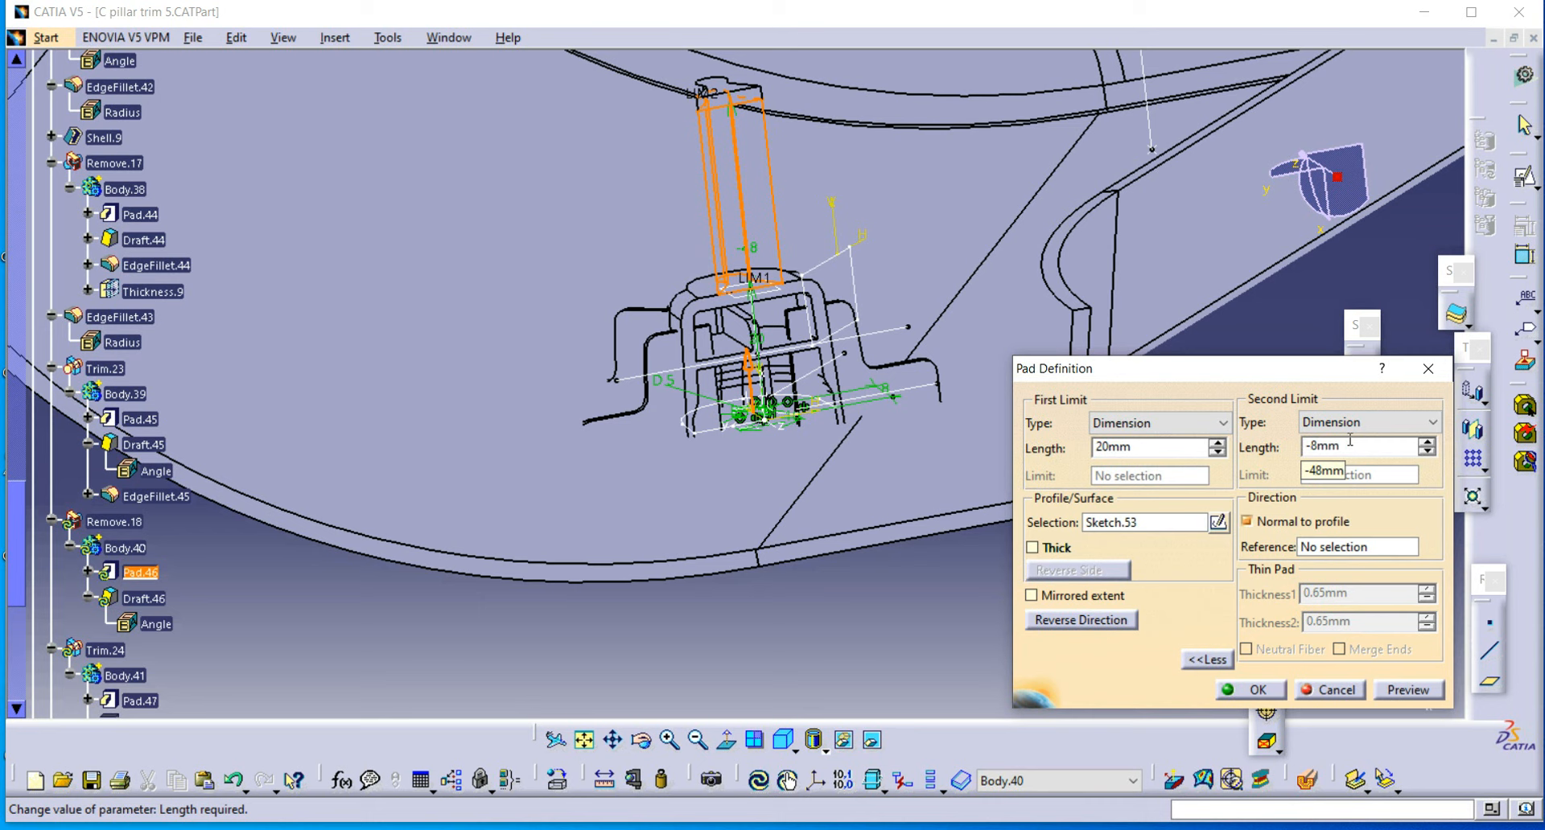
{"action": "key", "text": "Return"}
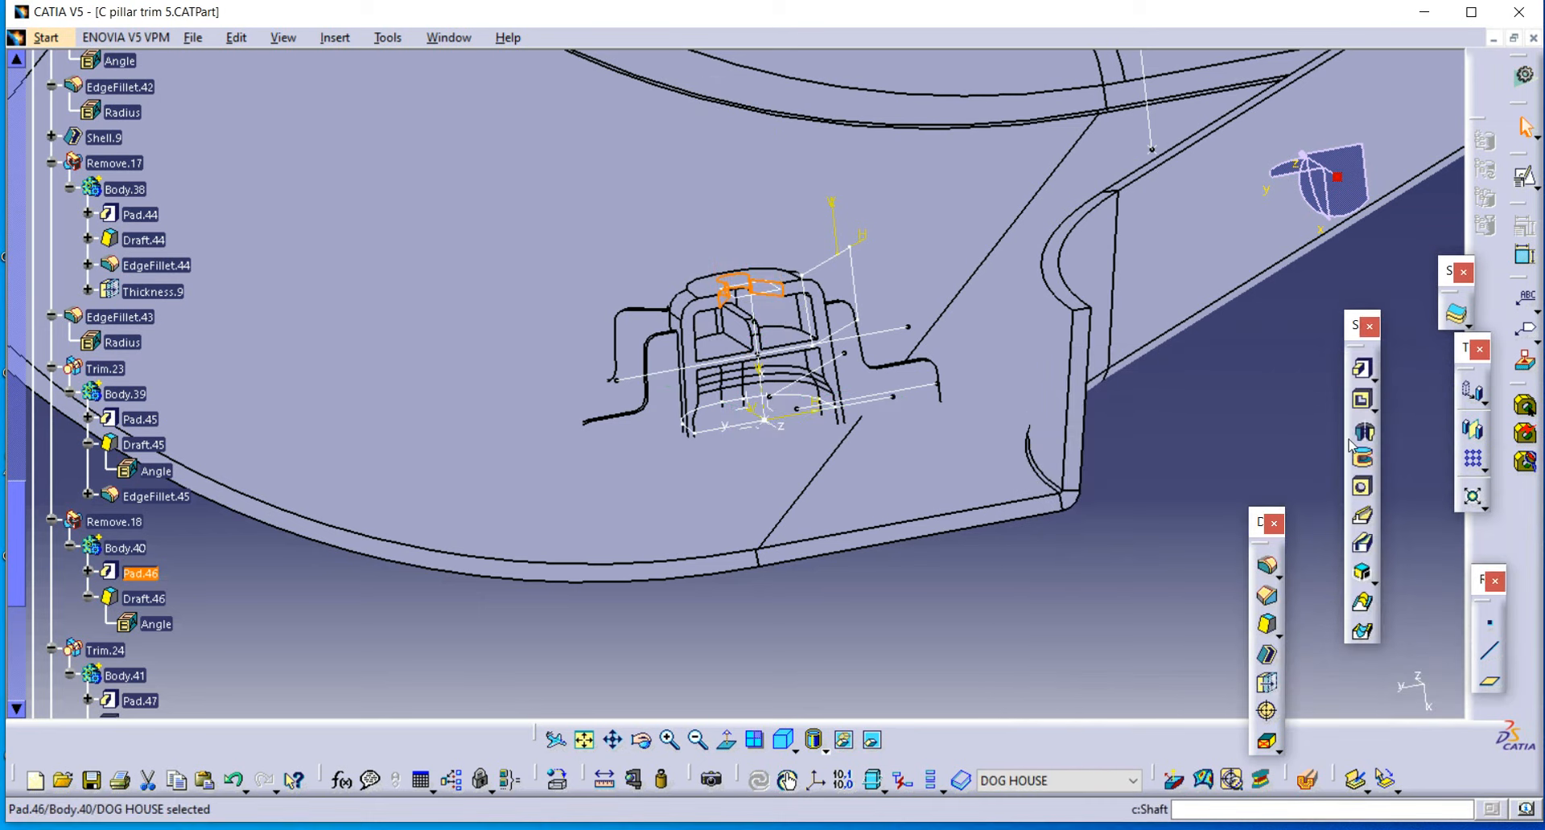
{"action": "left_click", "coordinate": [1000, 568]}
{"action": "middle_click_drag", "start_coordinate": [1000, 568], "coordinate": [979, 383]}
{"action": "middle_click_drag", "start_coordinate": [820, 329], "coordinate": [732, 475]}
{"action": "left_click", "coordinate": [1489, 649]}
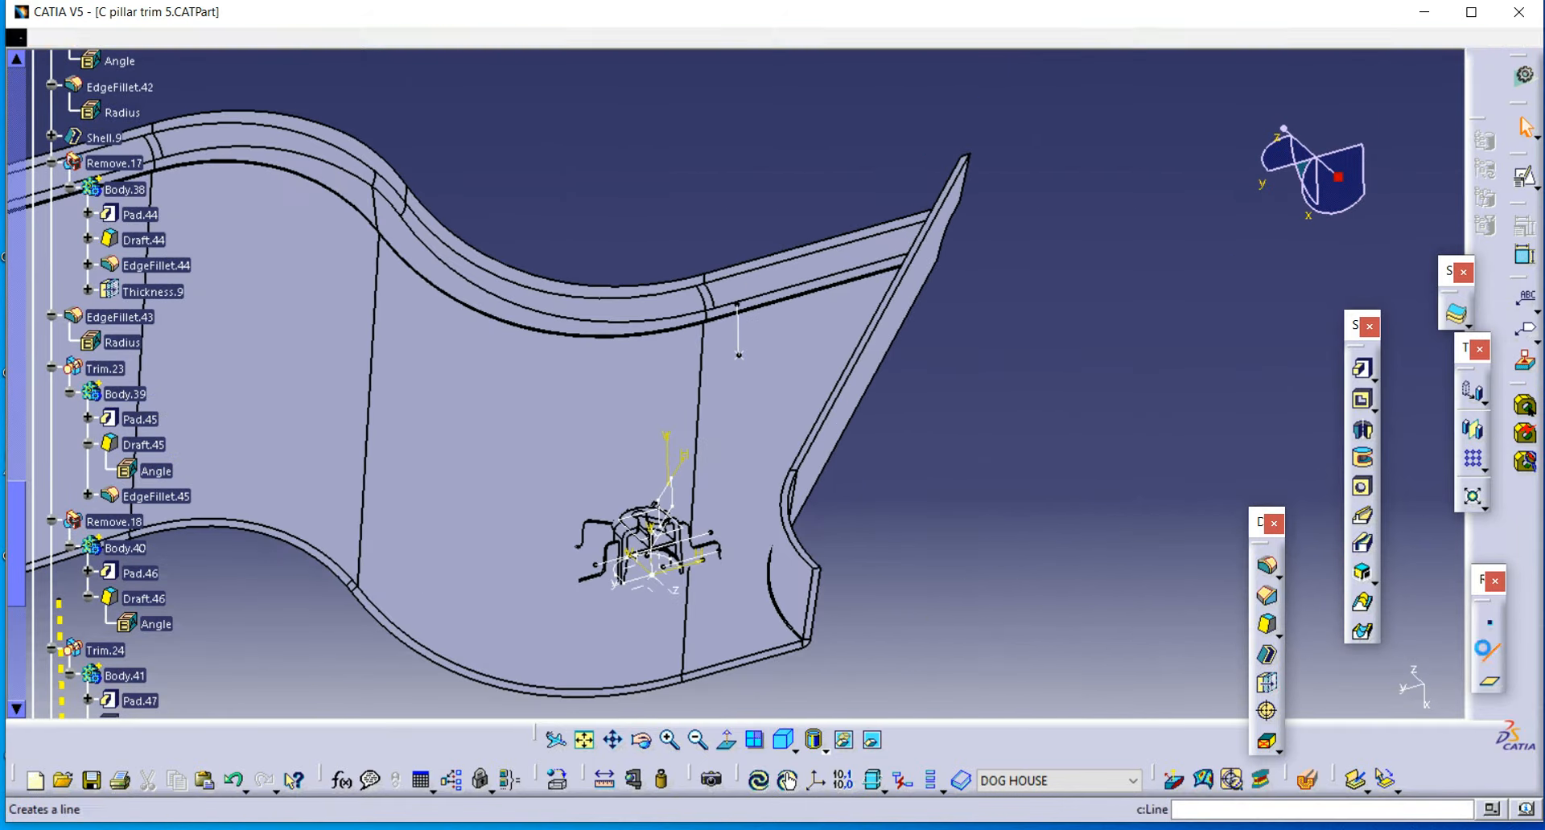
{"action": "key", "text": "Escape"}
{"action": "middle_click_drag", "start_coordinate": [965, 429], "coordinate": [1005, 498]}
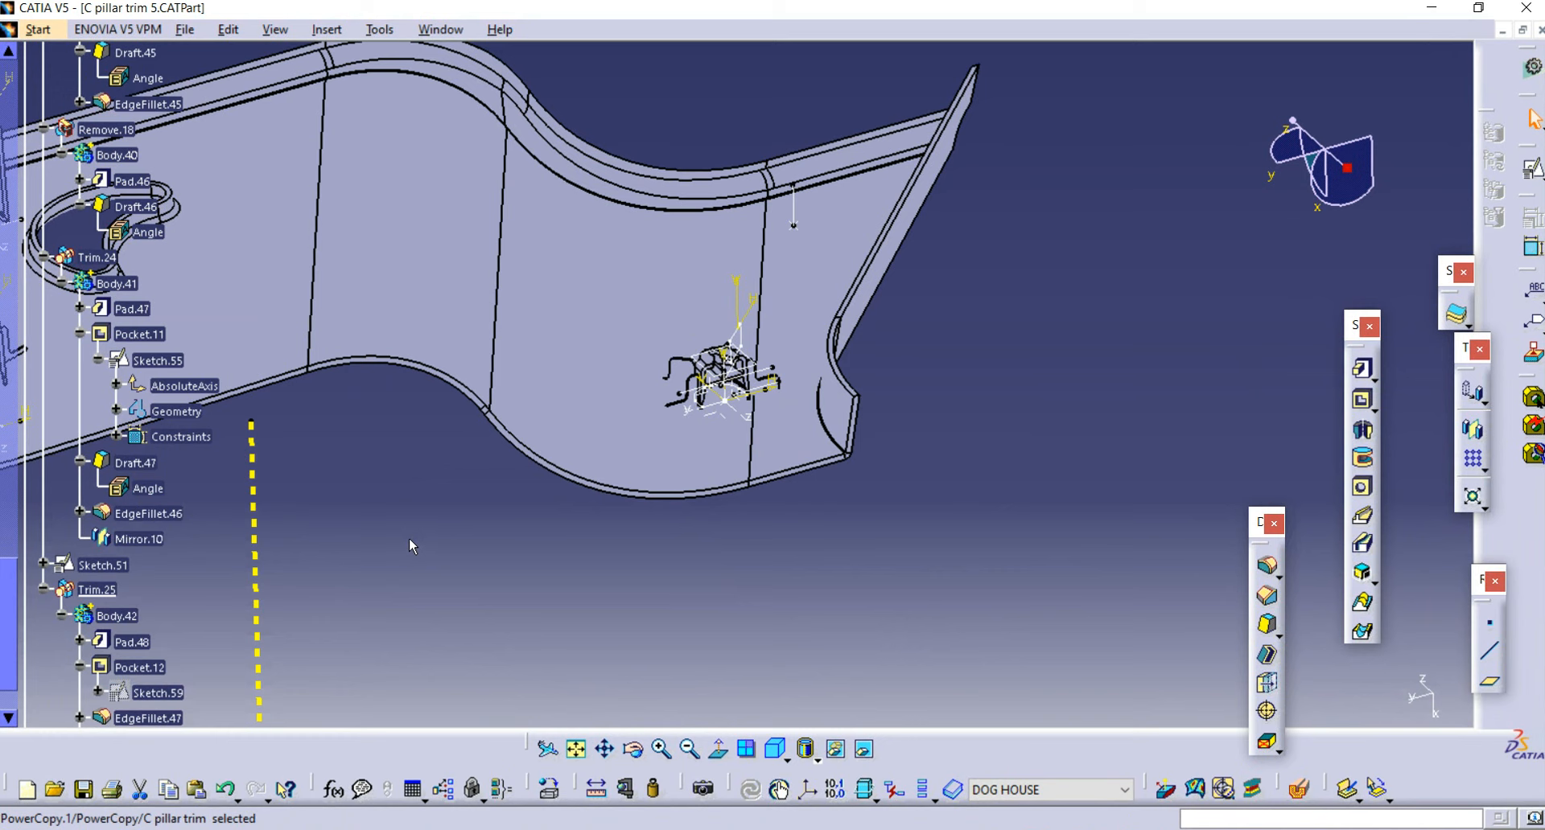
Step: Rename the DOG HOUSE body in the specification tree as DOG HOUSE 3
{"action": "scroll", "coordinate": [409, 538], "scroll_direction": "down", "scroll_amount": 5}
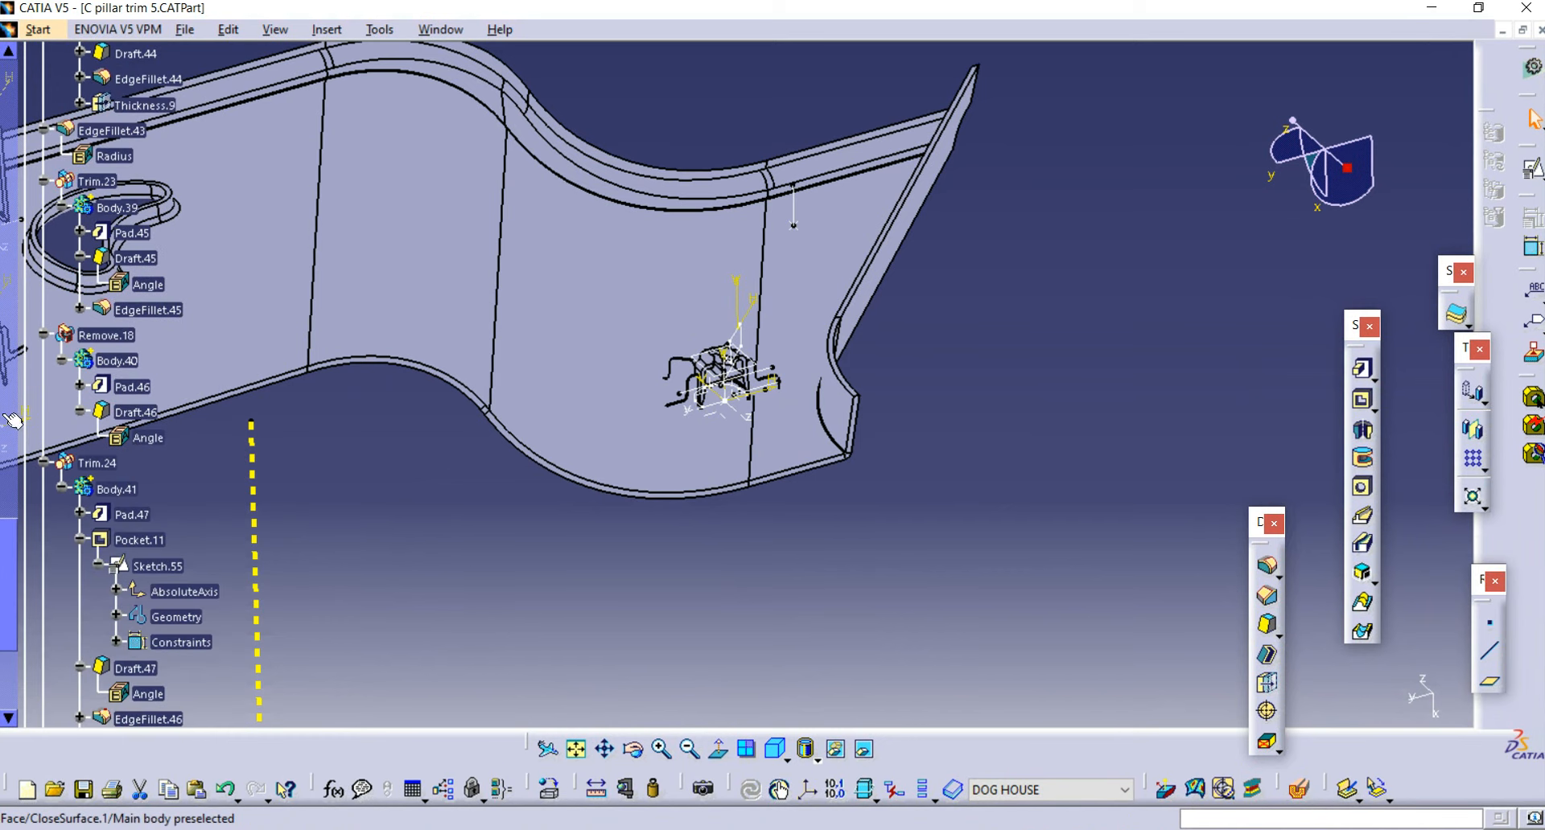
{"action": "scroll", "coordinate": [117, 475], "scroll_direction": "up", "scroll_amount": 5}
{"action": "scroll", "coordinate": [175, 512], "scroll_direction": "up", "scroll_amount": 15}
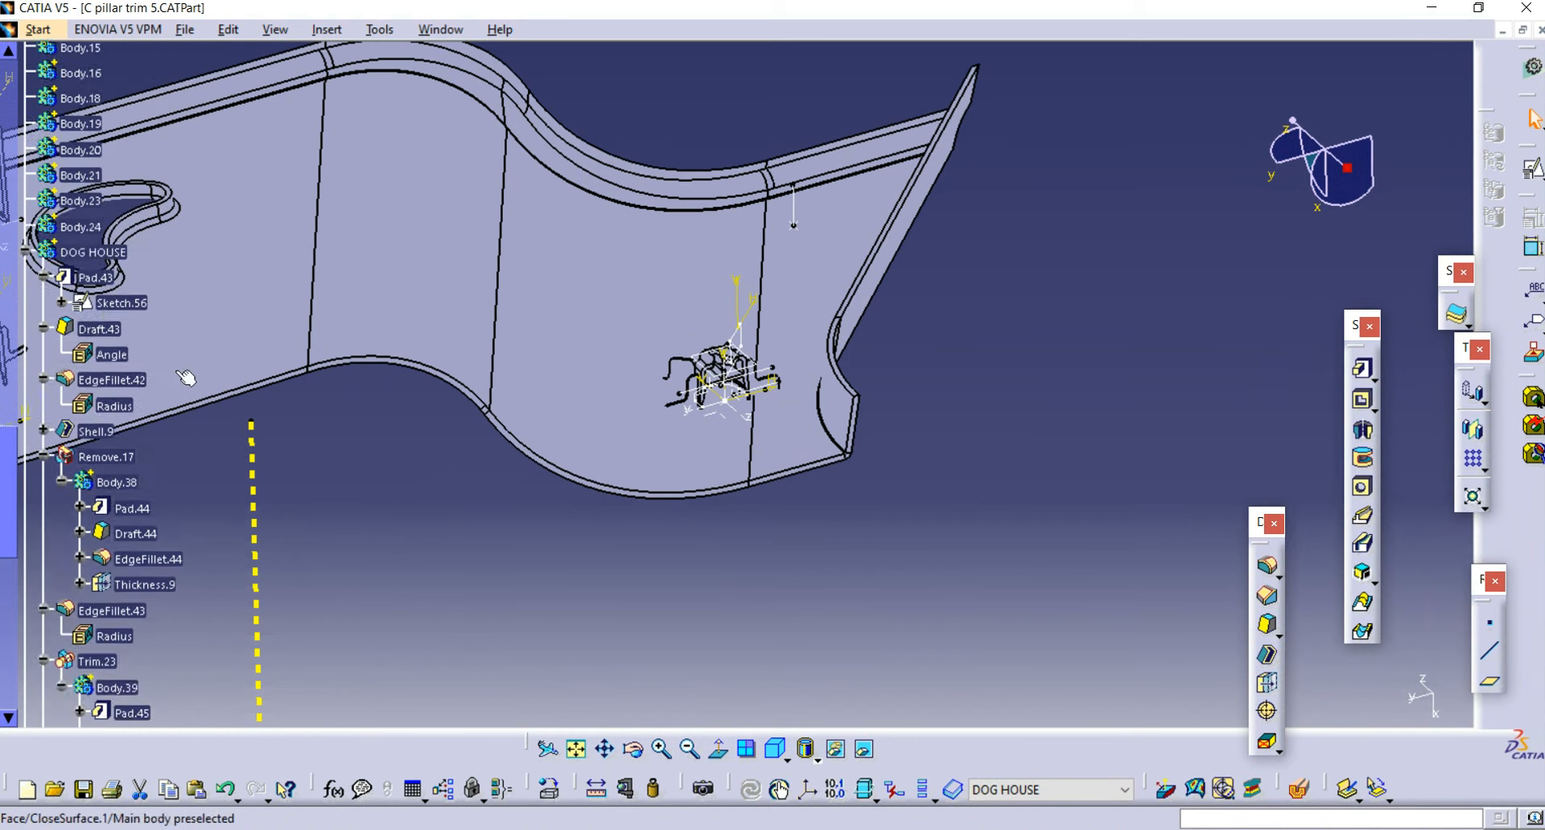
{"action": "right_click", "coordinate": [117, 321]}
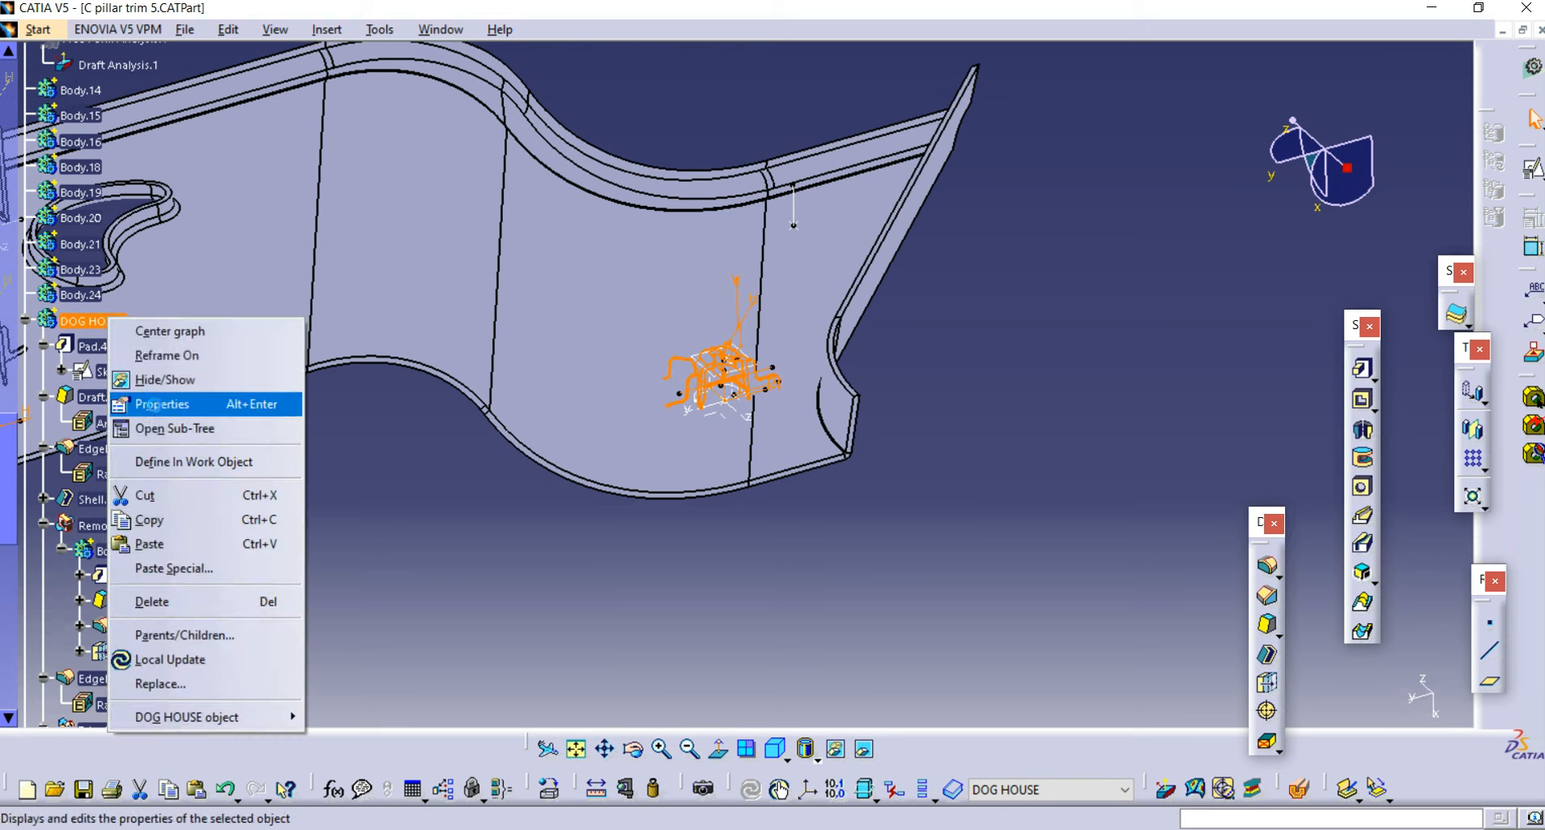
{"action": "left_click", "coordinate": [149, 400]}
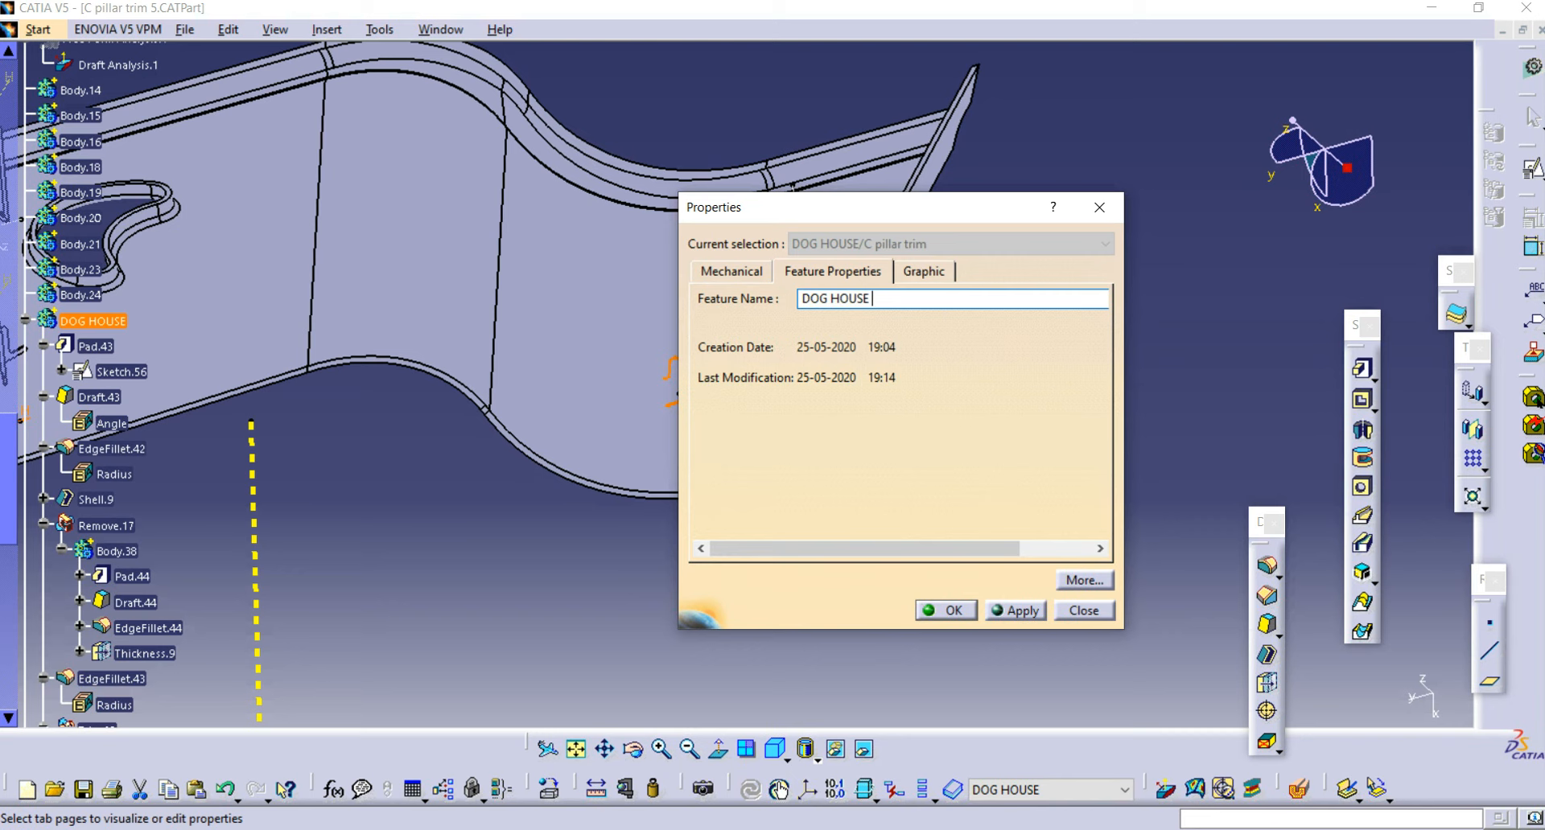
{"action": "type", "text": "3"}
{"action": "key", "text": "Return"}
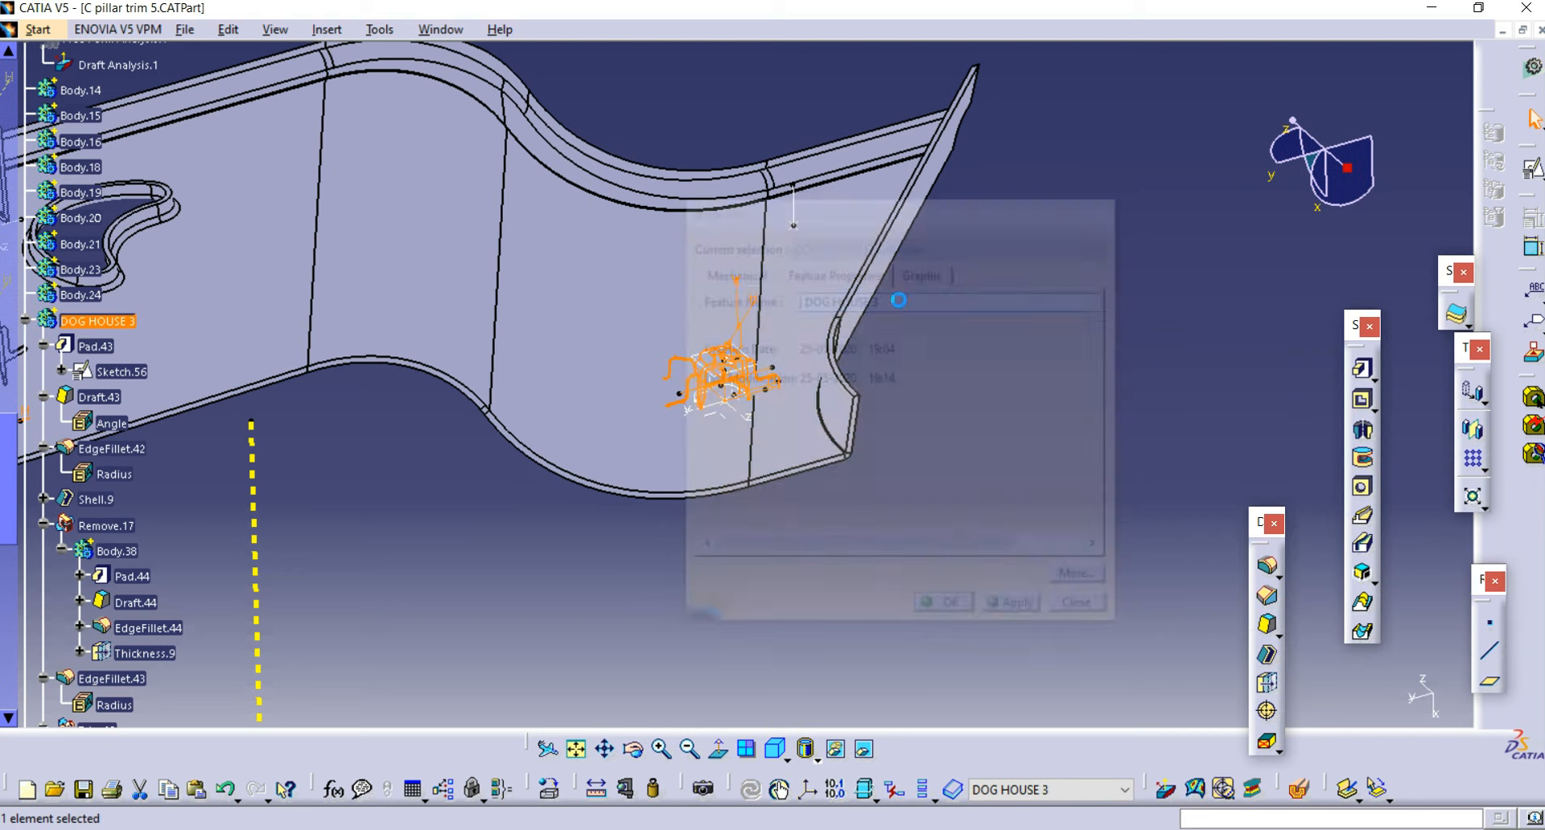
Step: Start a new PowerCopy definition and select the DOG HOUSE 3 body as its component
{"action": "middle_click_drag", "start_coordinate": [1006, 343], "coordinate": [774, 595]}
{"action": "middle_click_drag", "start_coordinate": [833, 496], "coordinate": [796, 610]}
{"action": "middle_click_drag", "start_coordinate": [933, 405], "coordinate": [933, 505]}
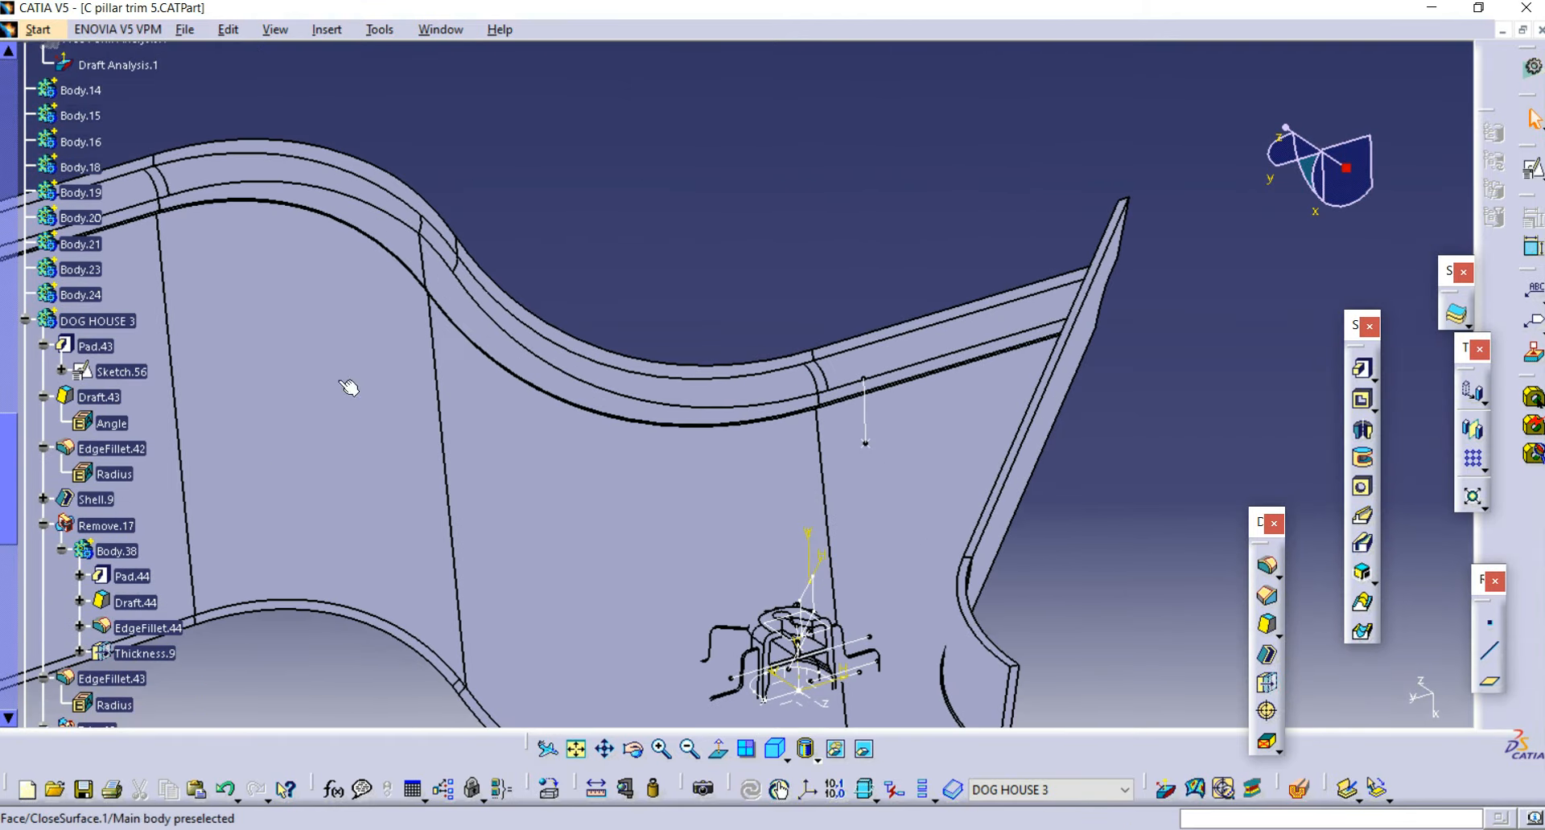
{"action": "scroll", "coordinate": [373, 105], "scroll_direction": "up", "scroll_amount": 12}
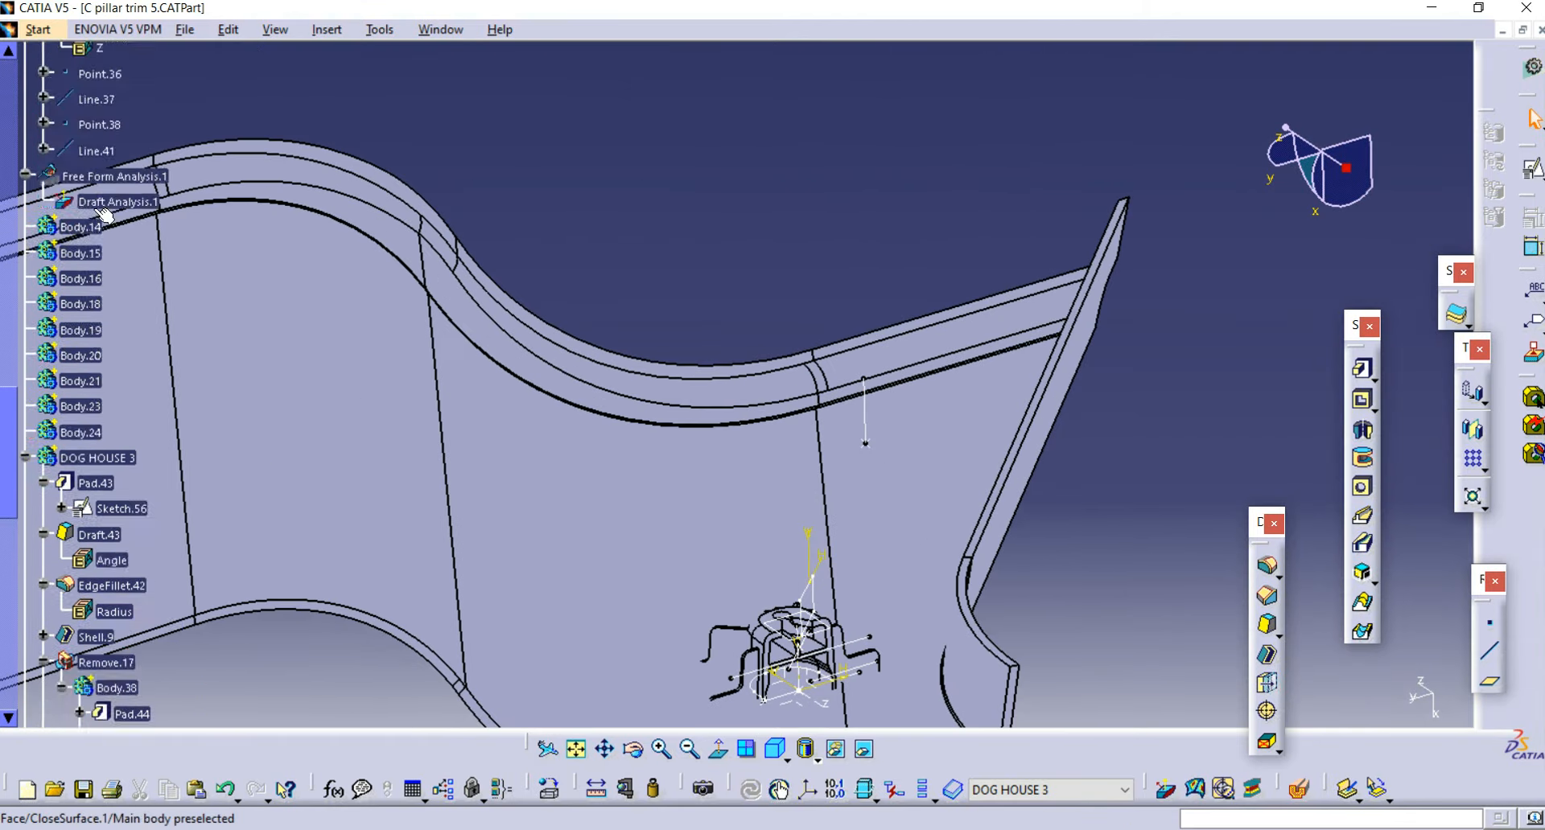
{"action": "left_click", "coordinate": [327, 31]}
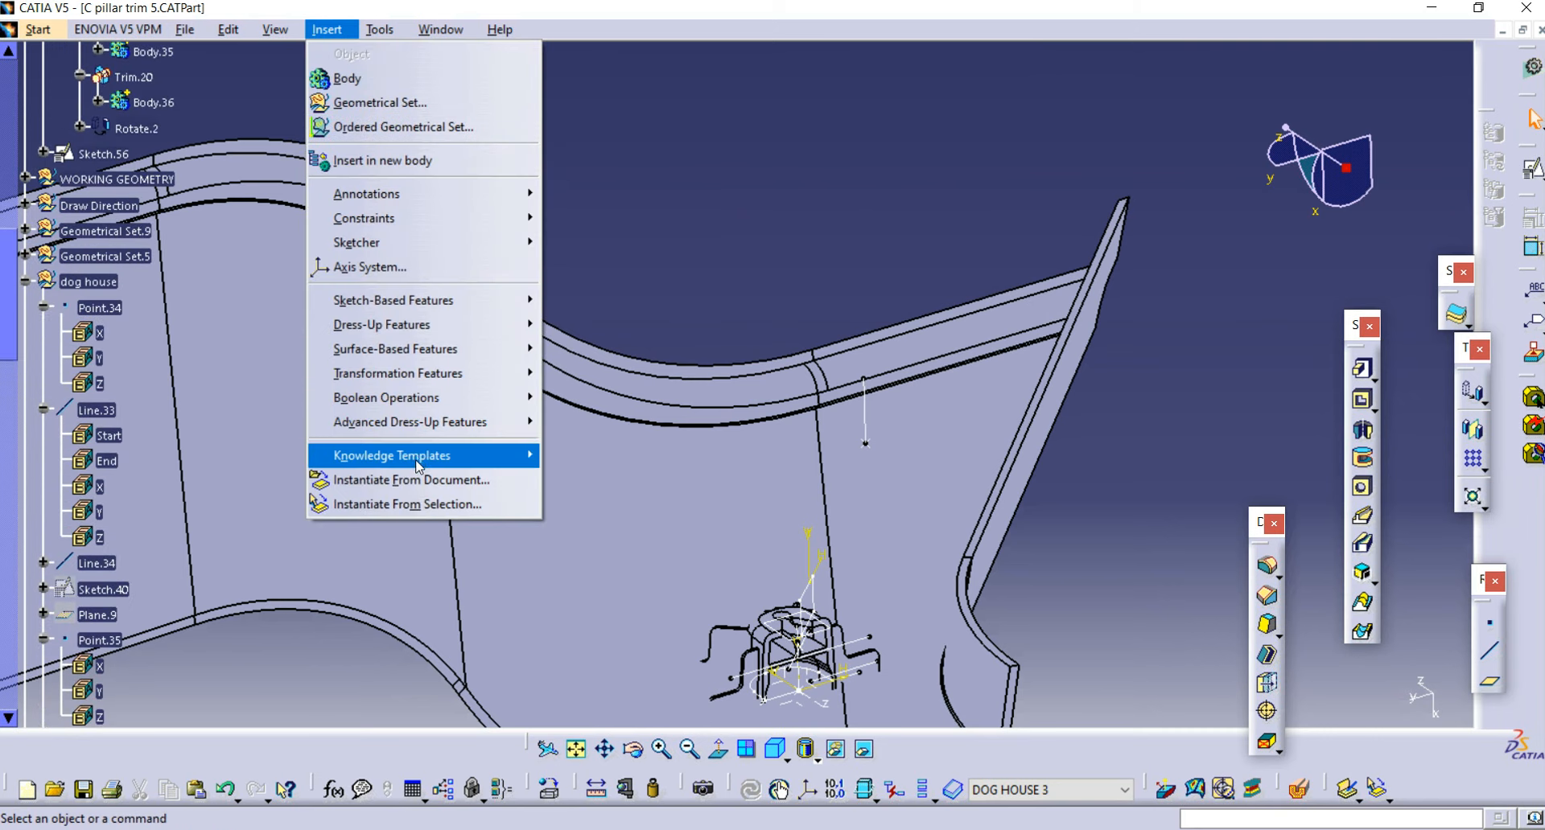
{"action": "mouse_move", "coordinate": [418, 465]}
{"action": "left_click", "coordinate": [576, 457]}
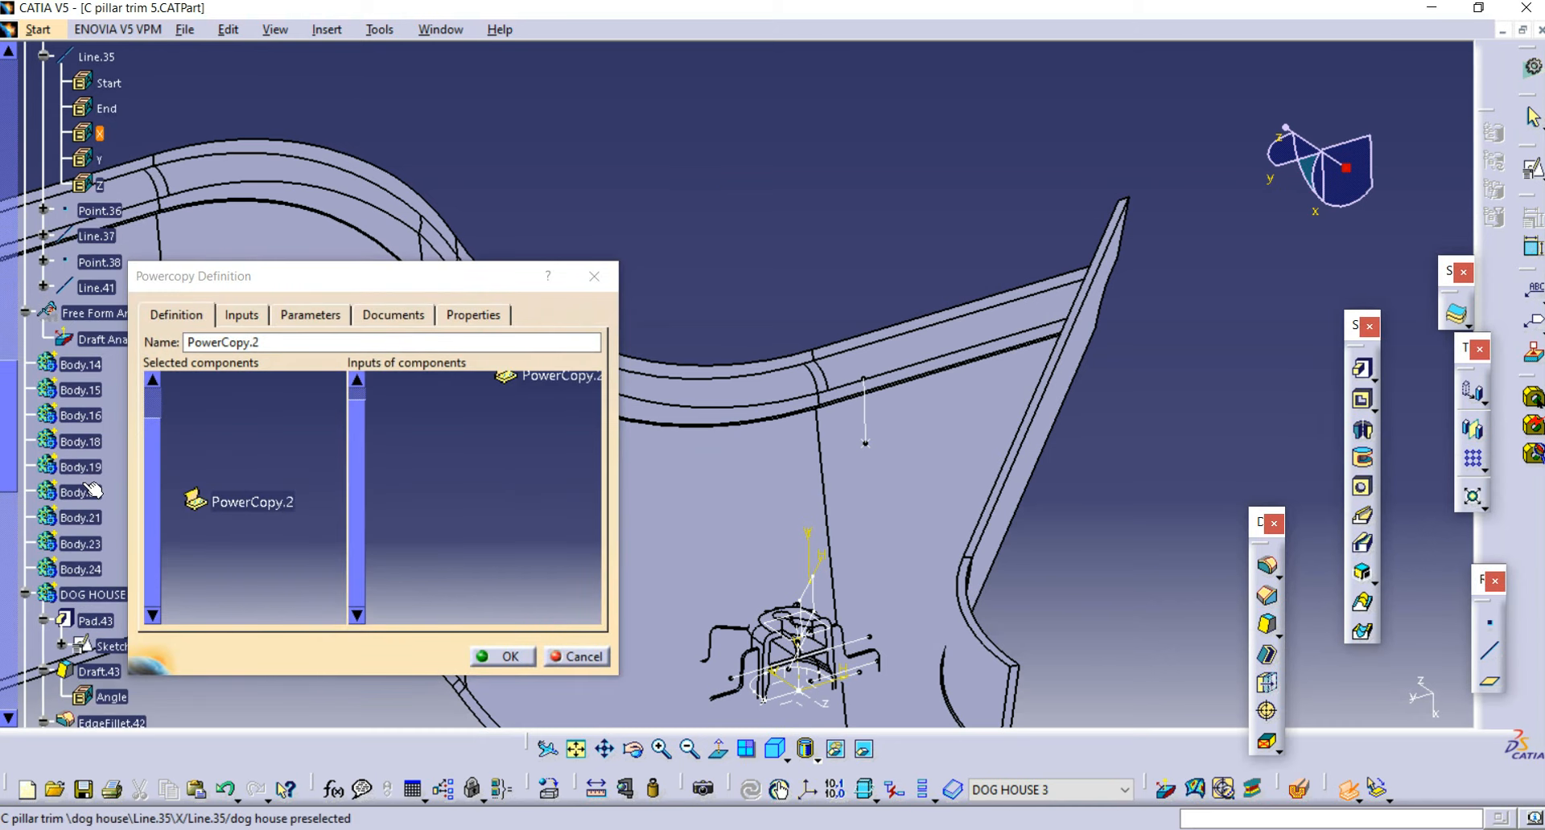
{"action": "scroll", "coordinate": [119, 215], "scroll_direction": "up", "scroll_amount": 3}
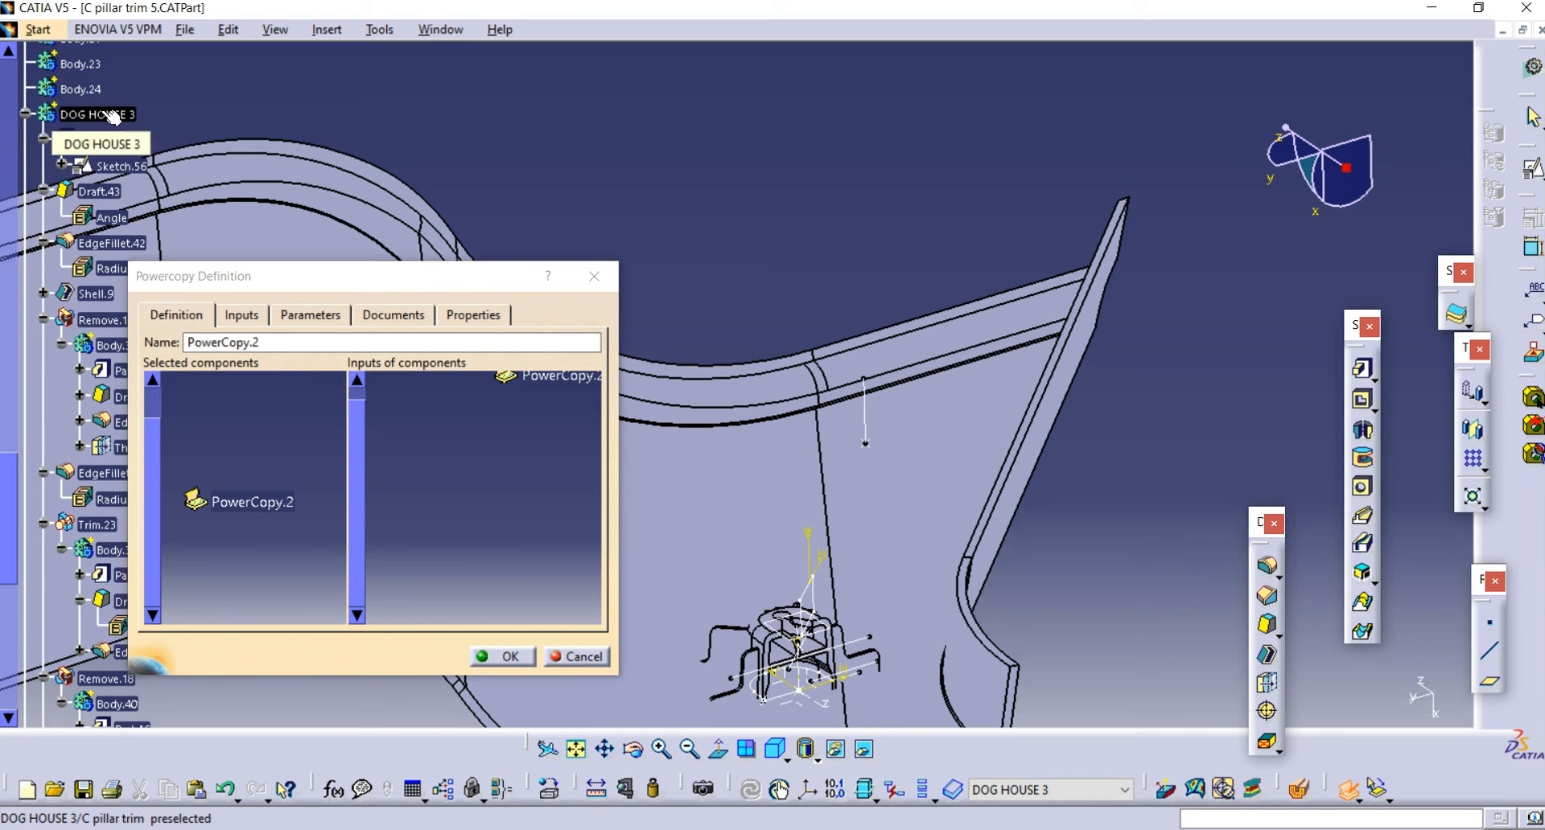
{"action": "left_click", "coordinate": [113, 118]}
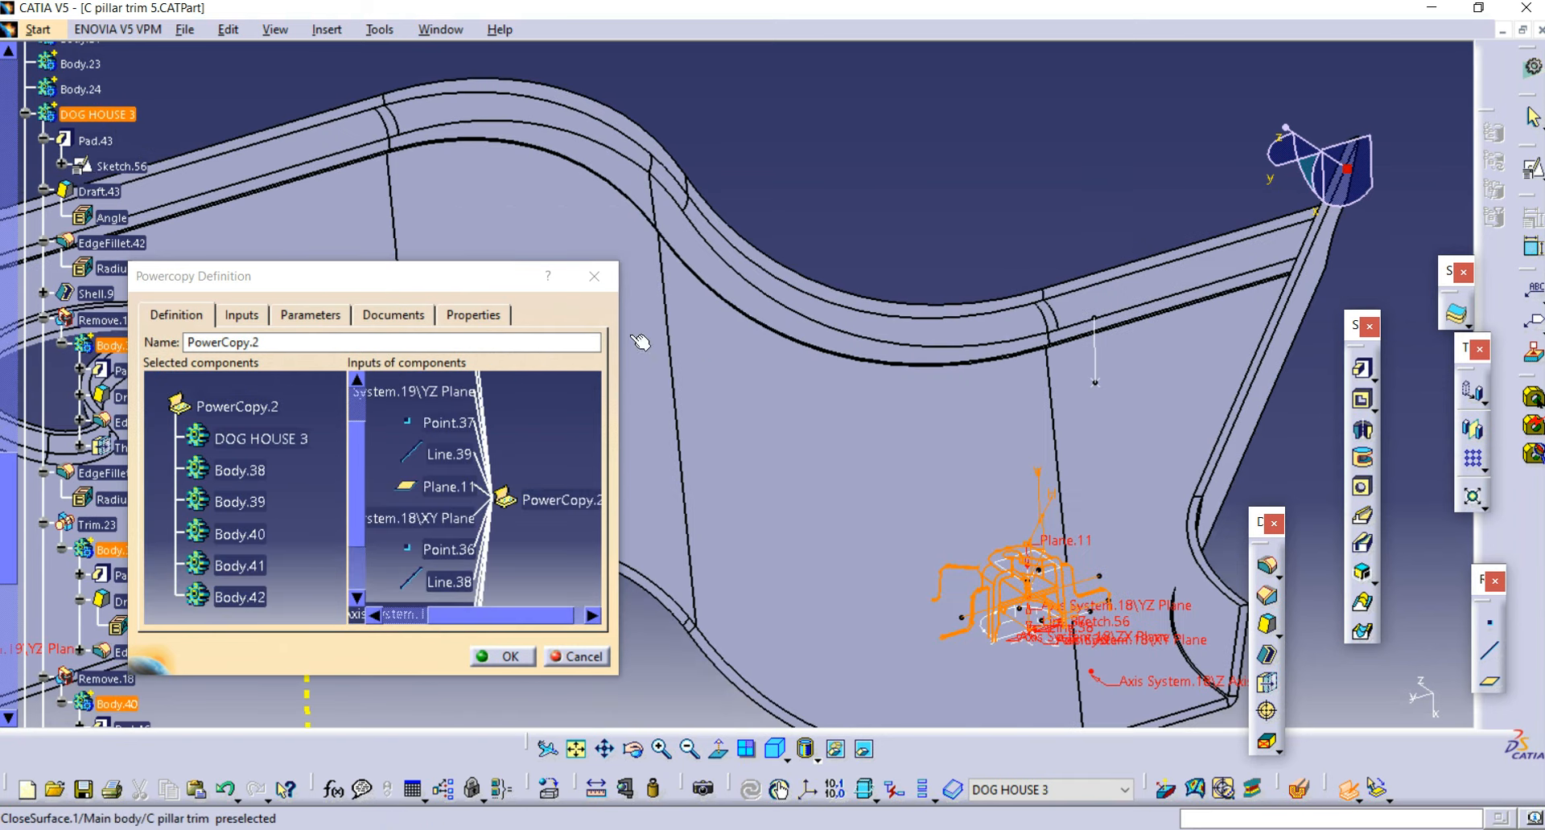
Step: Include Sketch.56, Axis System.19, Axis System.18, Plane.11, Line.40 and Line.38 in the PowerCopy's selected components
{"action": "left_click_drag", "start_coordinate": [478, 284], "coordinate": [933, 145]}
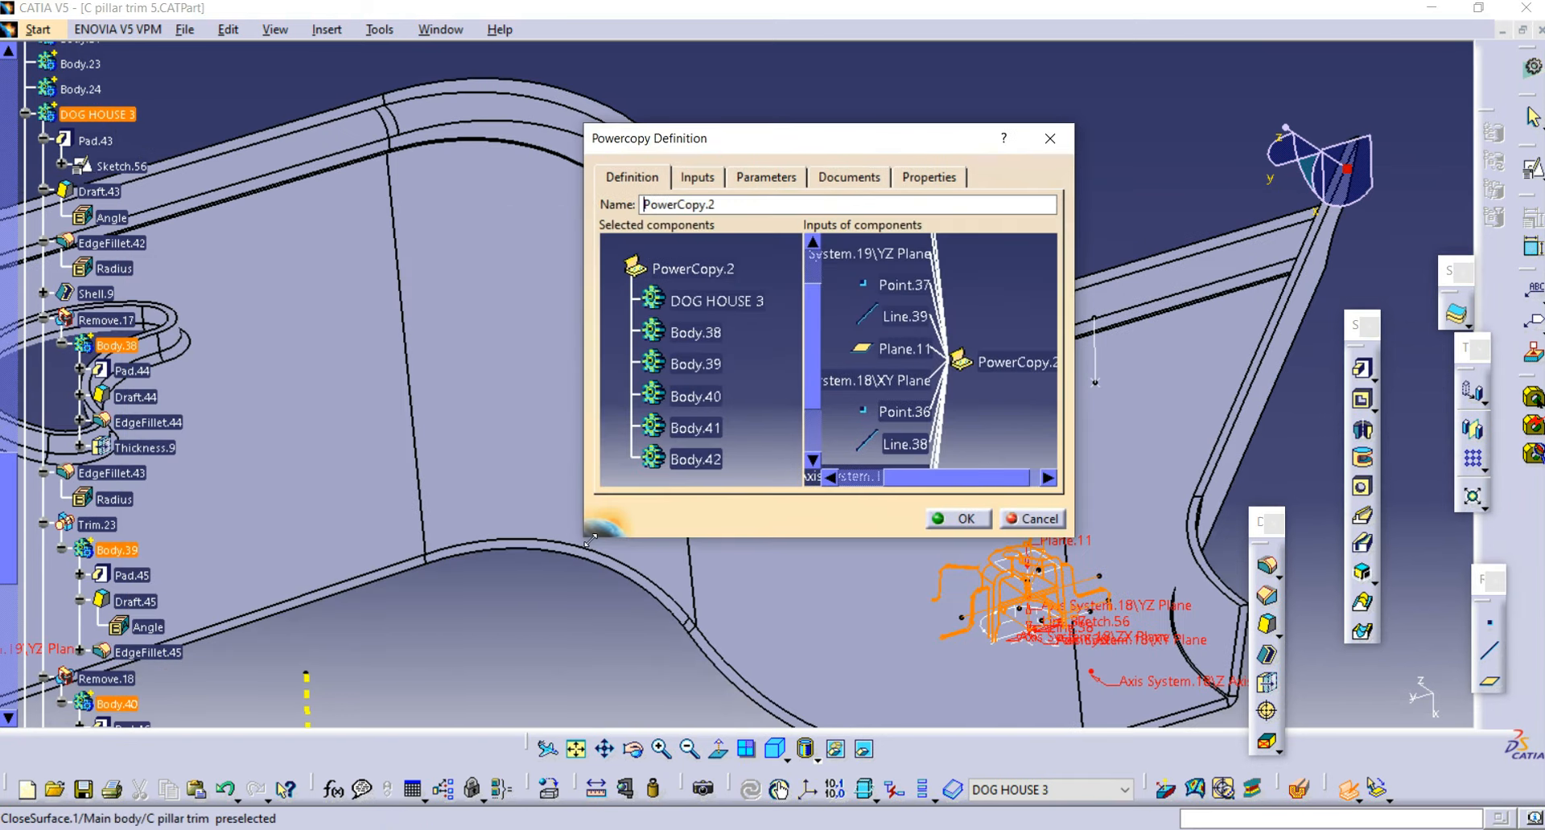
{"action": "left_click_drag", "start_coordinate": [590, 539], "coordinate": [462, 743]}
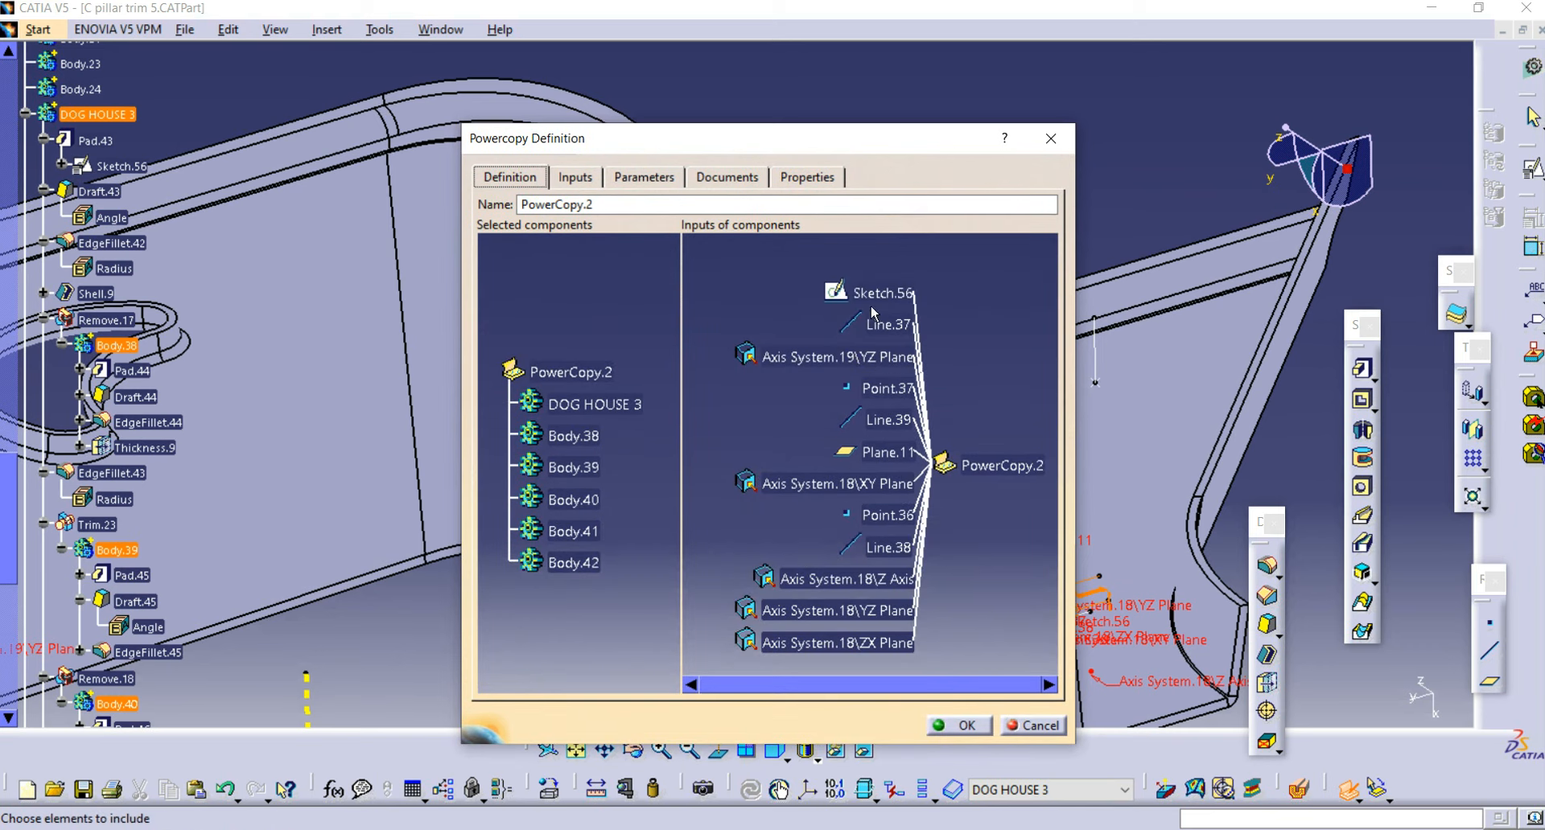
{"action": "left_click", "coordinate": [870, 296]}
{"action": "left_click", "coordinate": [824, 344]}
{"action": "left_click", "coordinate": [836, 443]}
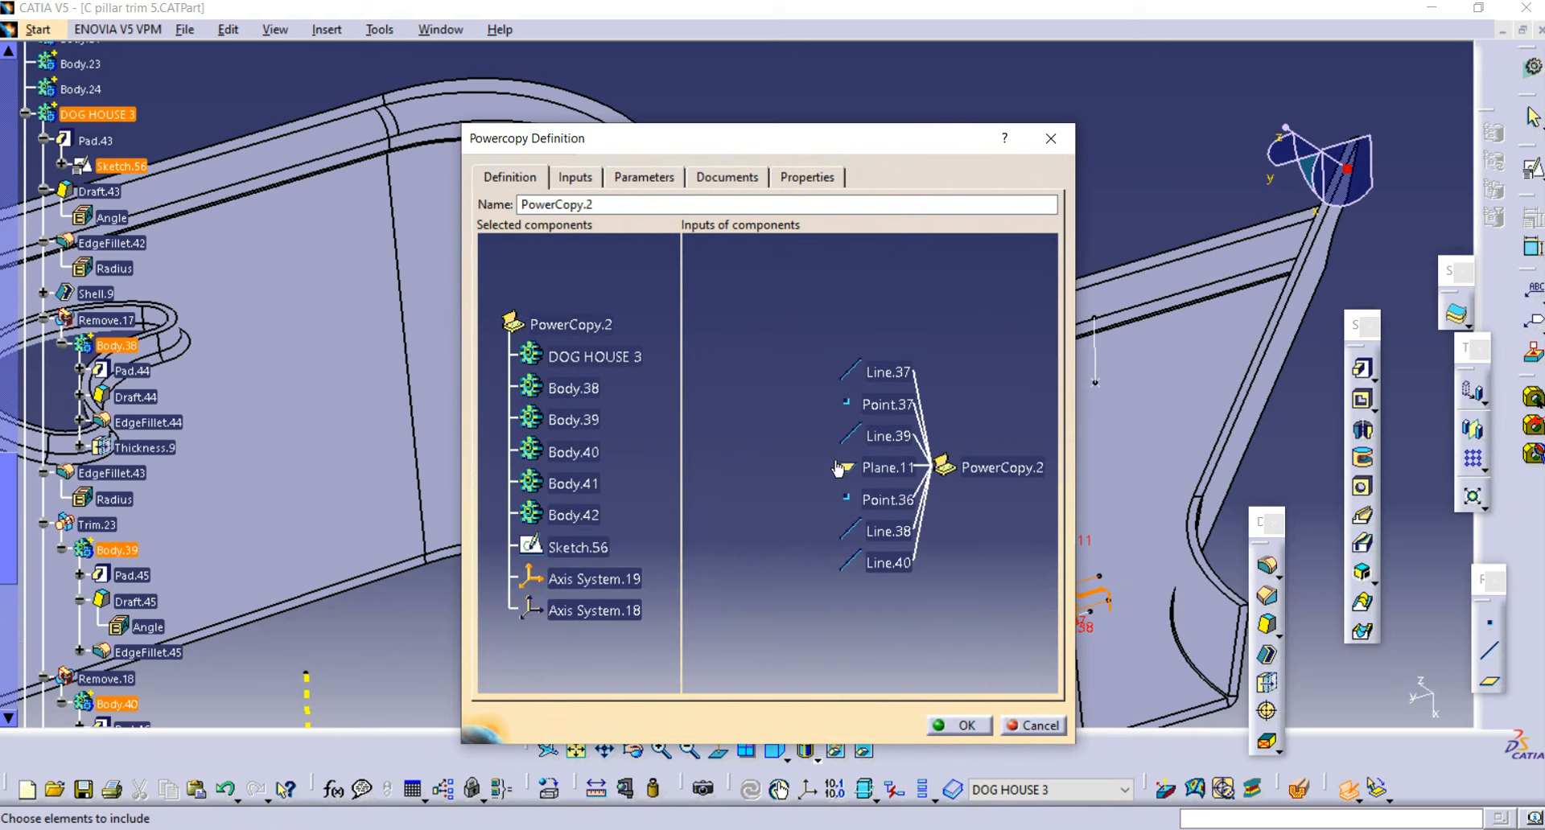
{"action": "left_click", "coordinate": [870, 470]}
{"action": "left_click", "coordinate": [881, 549]}
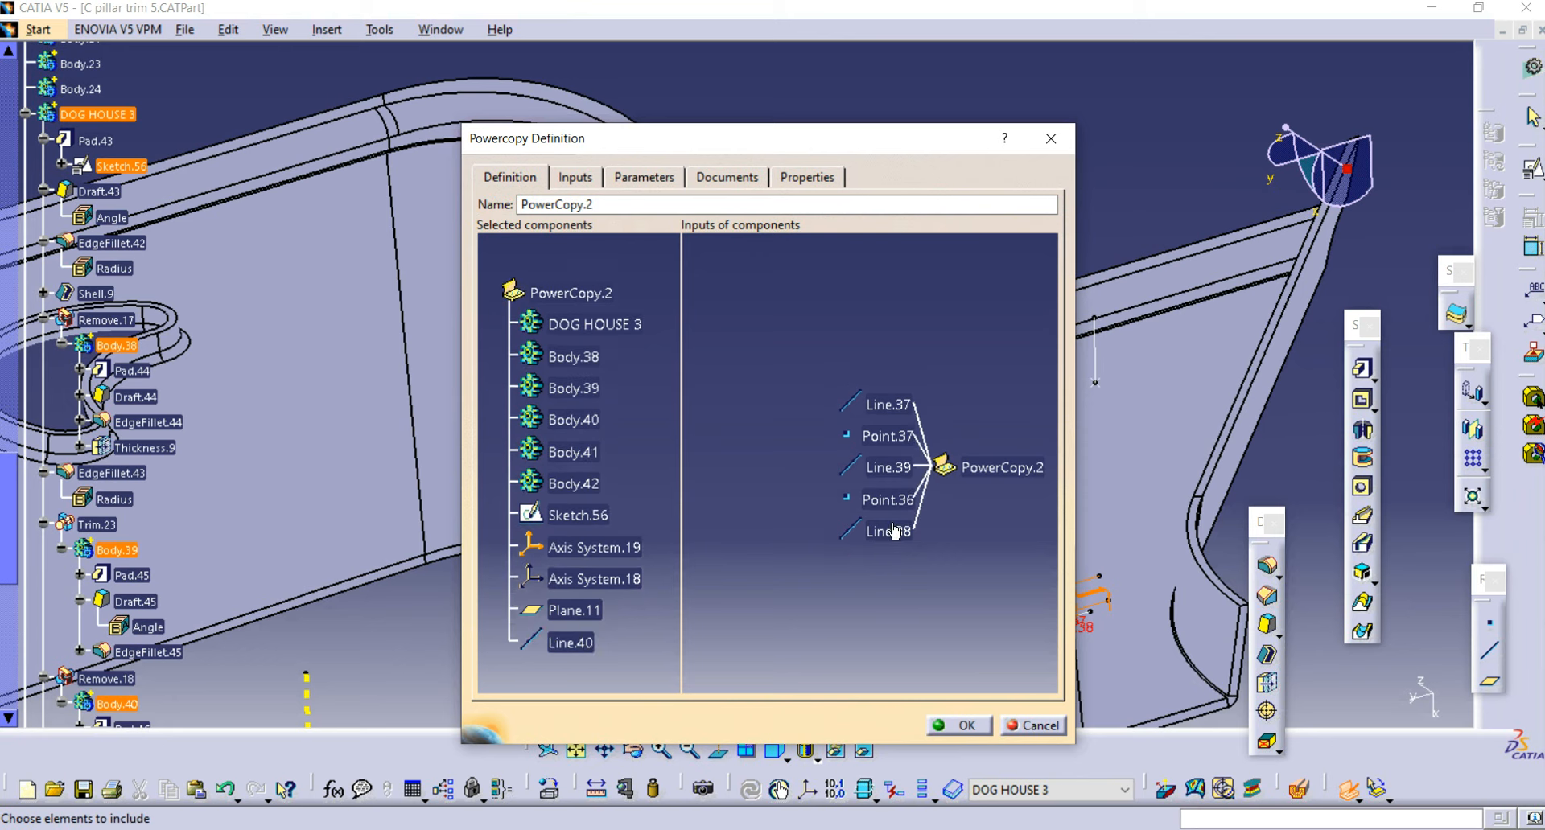
{"action": "left_click", "coordinate": [889, 533]}
Step: Include Point.37 and Line.39 in the PowerCopy, keep only Line.37 and Point.36 as inputs, and finish the definition
{"action": "left_click_drag", "start_coordinate": [942, 148], "coordinate": [680, 144]}
{"action": "middle_click_drag", "start_coordinate": [941, 543], "coordinate": [841, 500]}
{"action": "middle_click_drag", "start_coordinate": [1288, 490], "coordinate": [929, 420]}
{"action": "middle_click_drag", "start_coordinate": [1152, 554], "coordinate": [952, 453]}
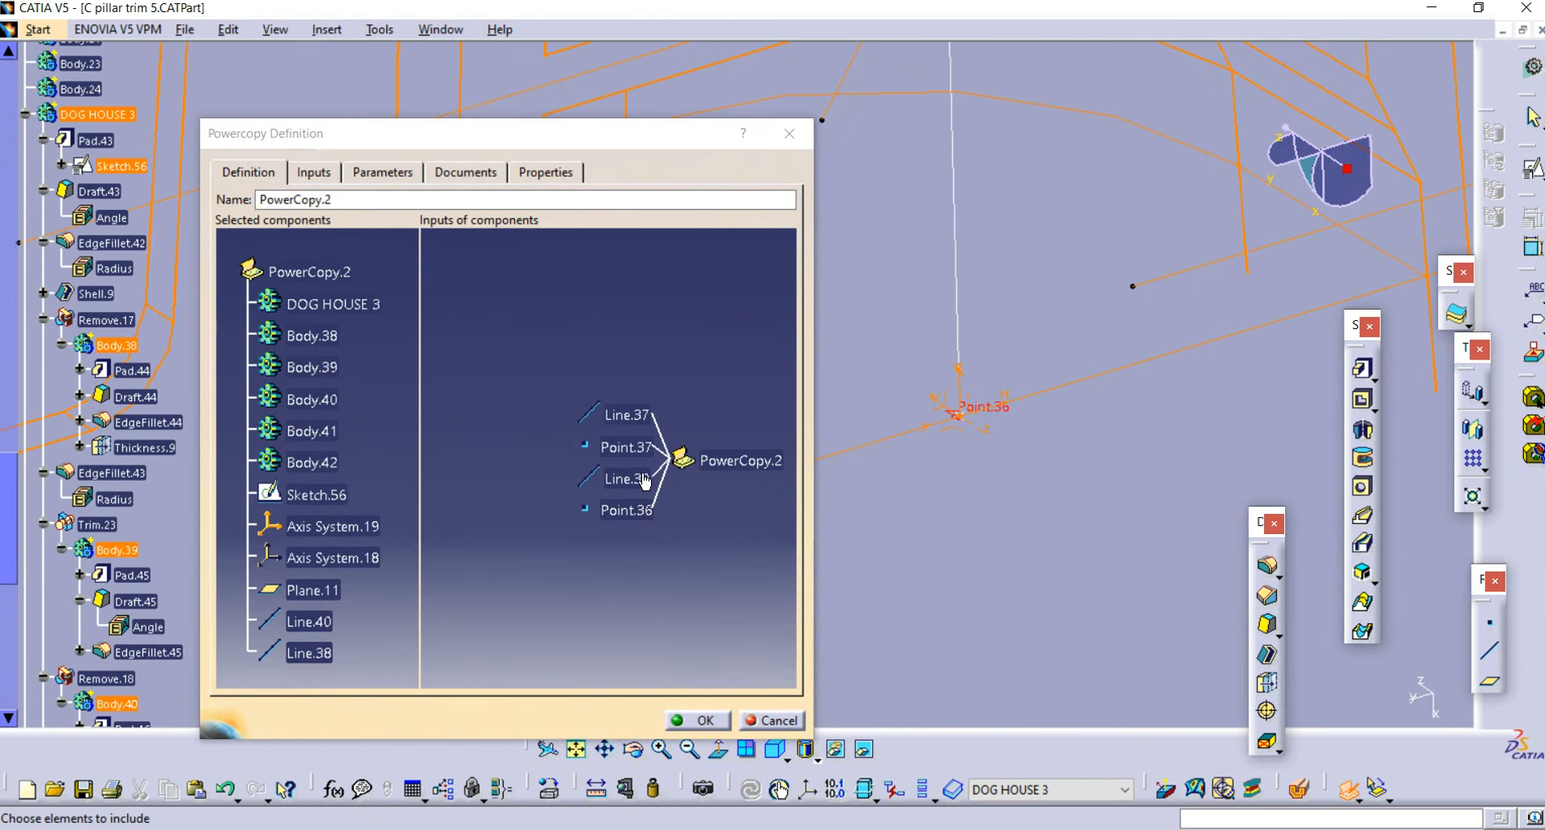
{"action": "middle_click_drag", "start_coordinate": [870, 523], "coordinate": [881, 619]}
{"action": "middle_click_drag", "start_coordinate": [998, 505], "coordinate": [1181, 459]}
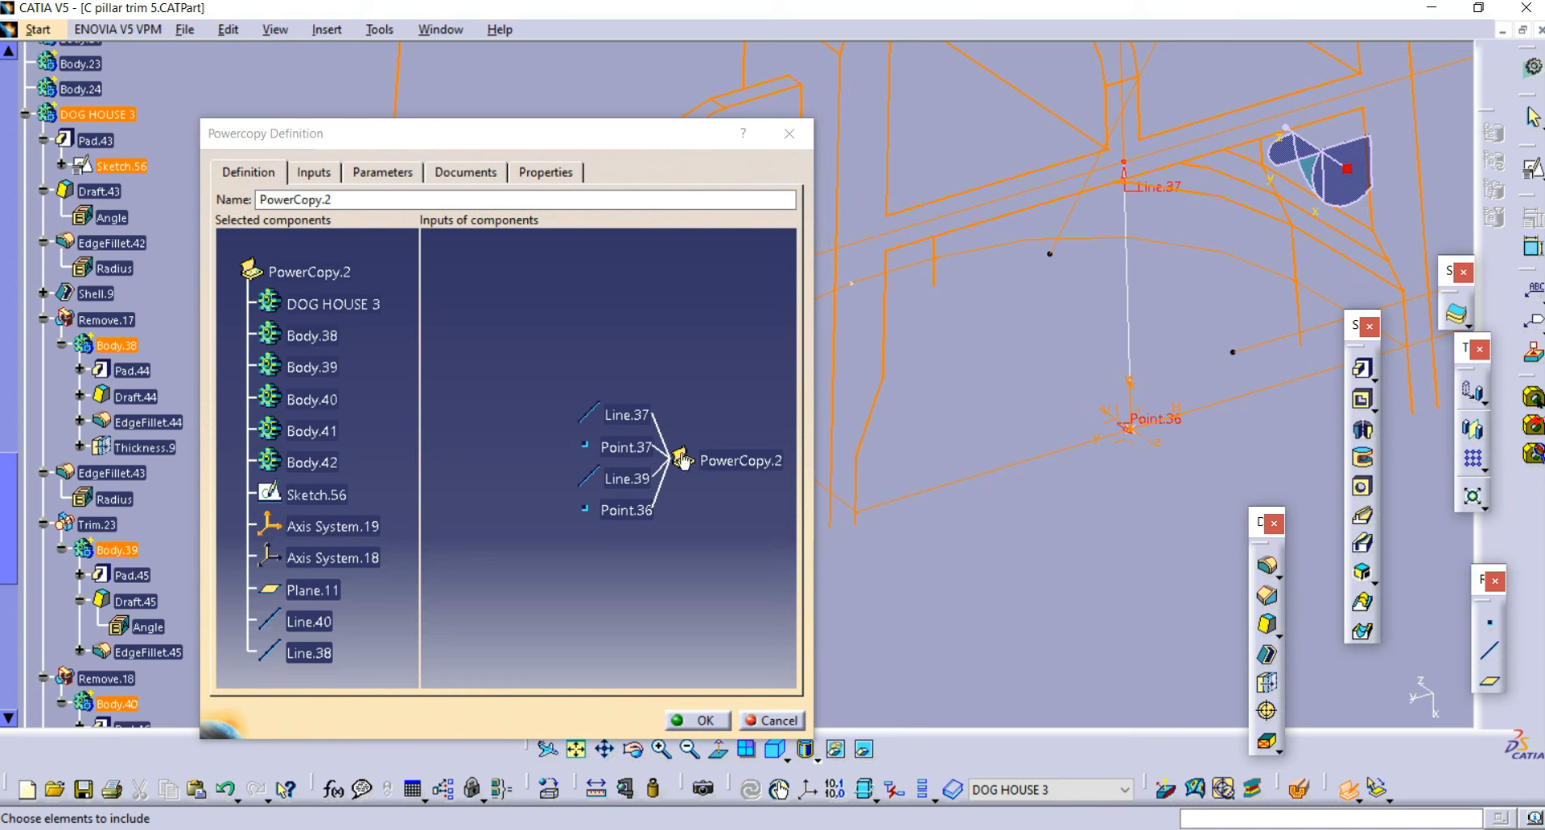
{"action": "left_click", "coordinate": [636, 446]}
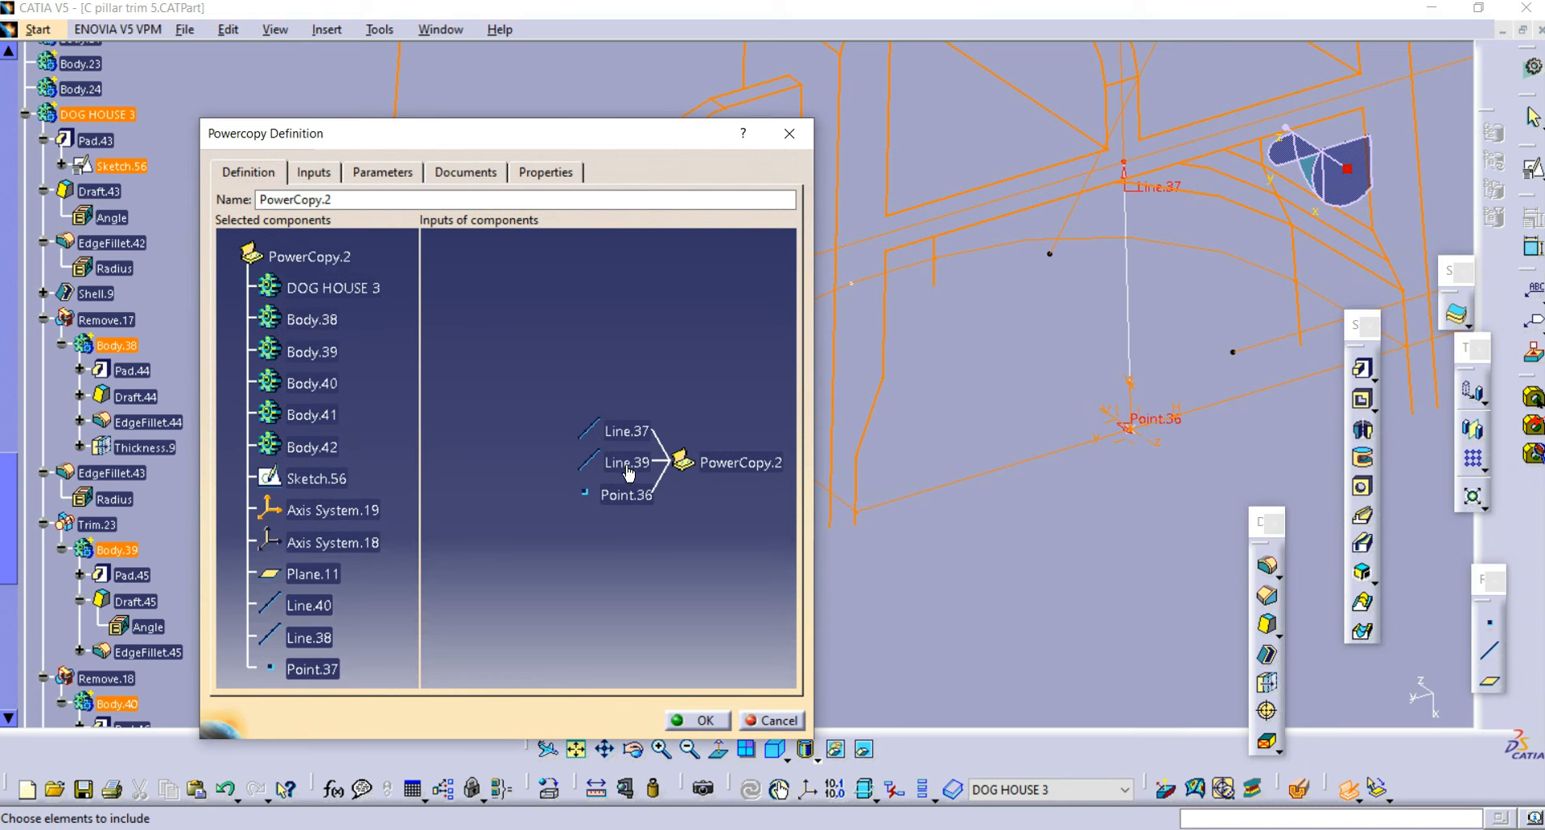
{"action": "left_click", "coordinate": [627, 462]}
{"action": "middle_click_drag", "start_coordinate": [966, 433], "coordinate": [929, 449]}
{"action": "middle_click_drag", "start_coordinate": [700, 515], "coordinate": [753, 456]}
{"action": "middle_click_drag", "start_coordinate": [624, 517], "coordinate": [730, 499]}
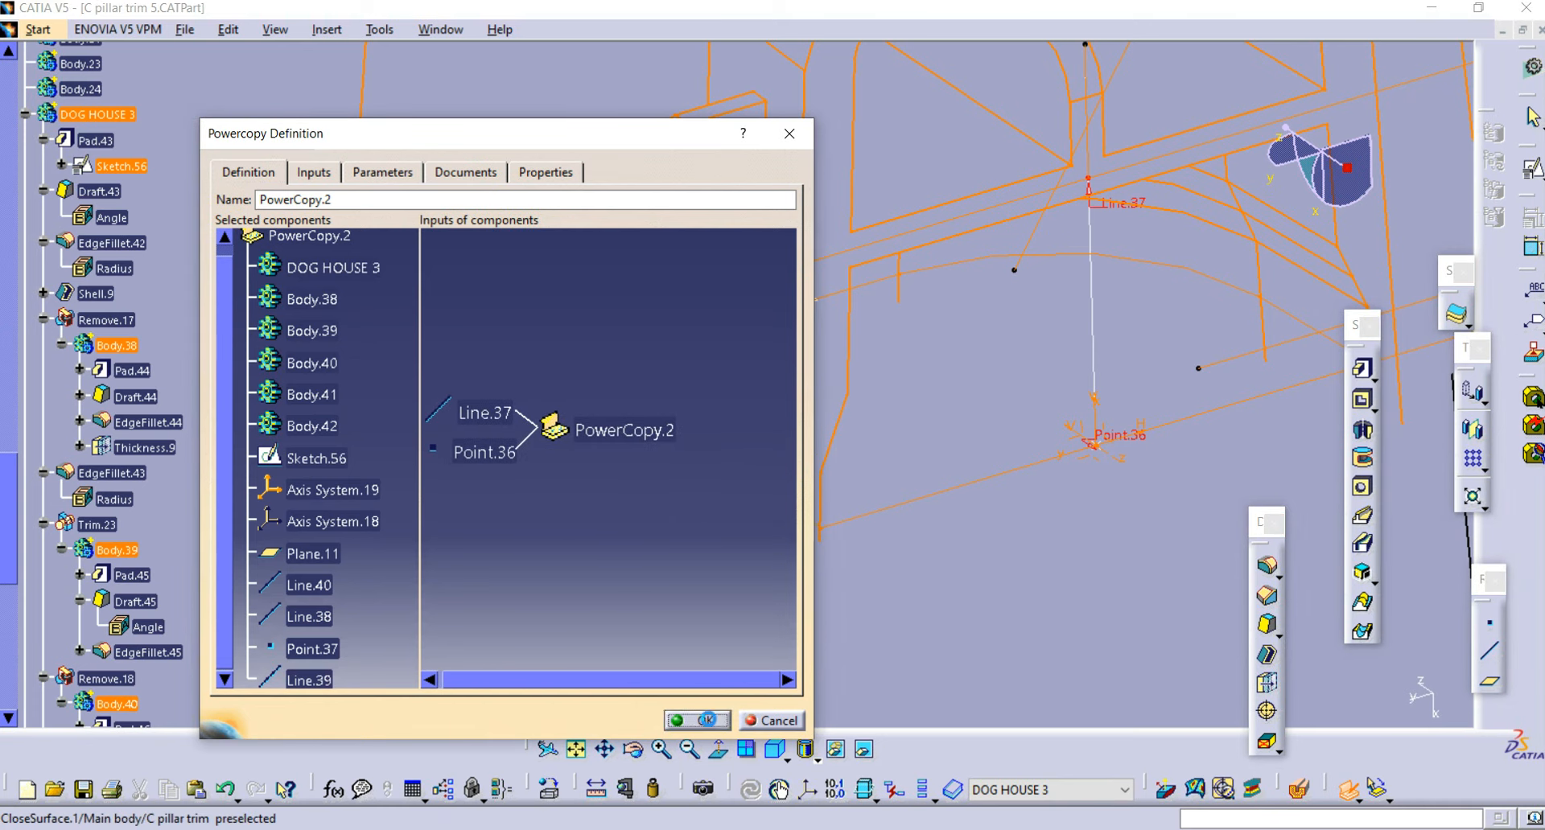
{"action": "left_click", "coordinate": [703, 722]}
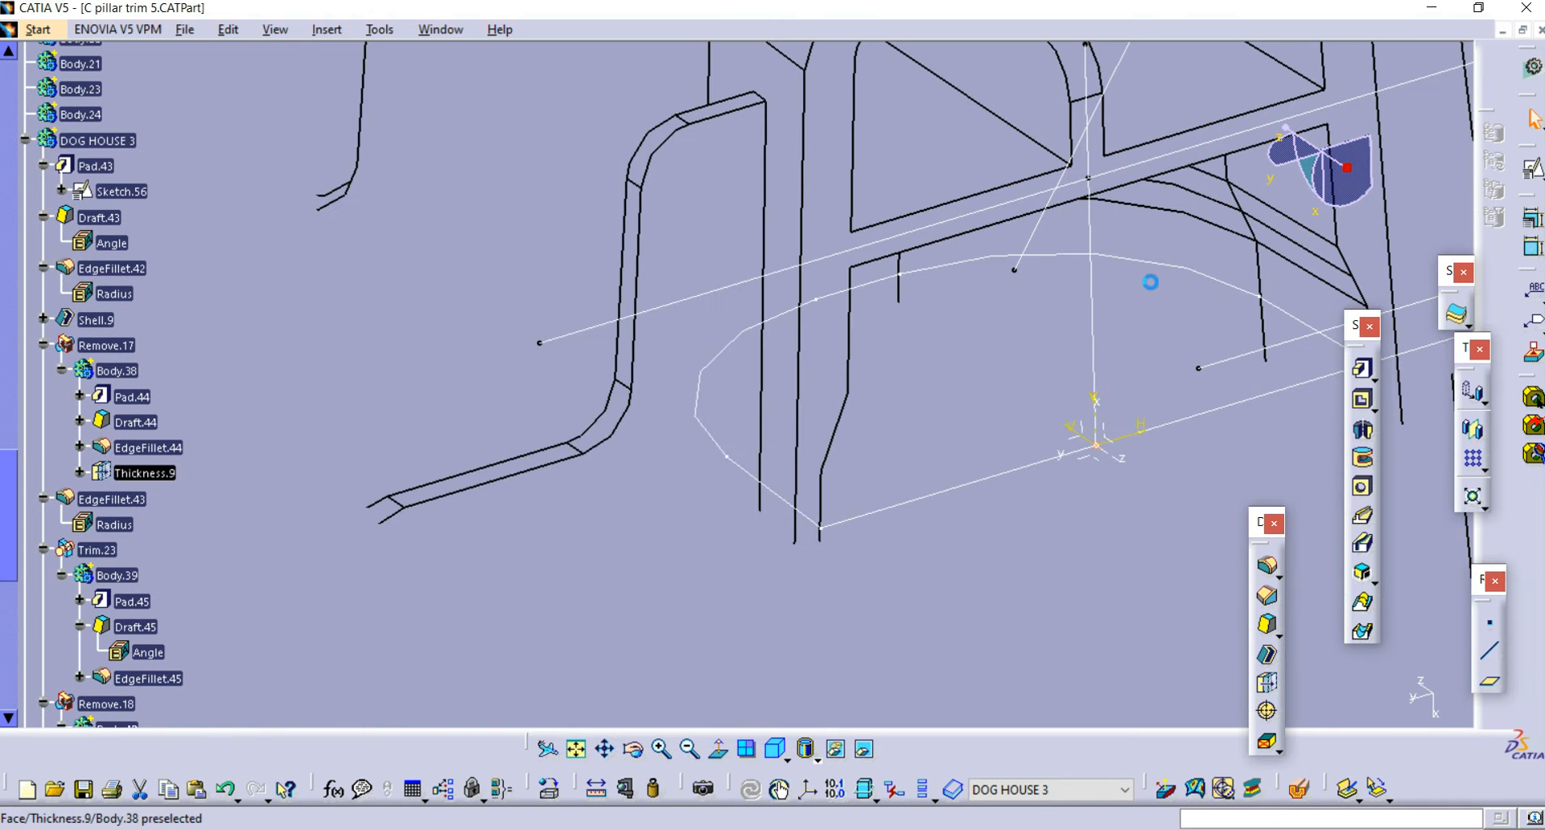
Step: Instantiate PowerCopy.2 from selection, assigning Line.41 to the Line.37 input and Point.38 to the Point.36 input
{"action": "middle_click_drag", "start_coordinate": [1161, 365], "coordinate": [1072, 727]}
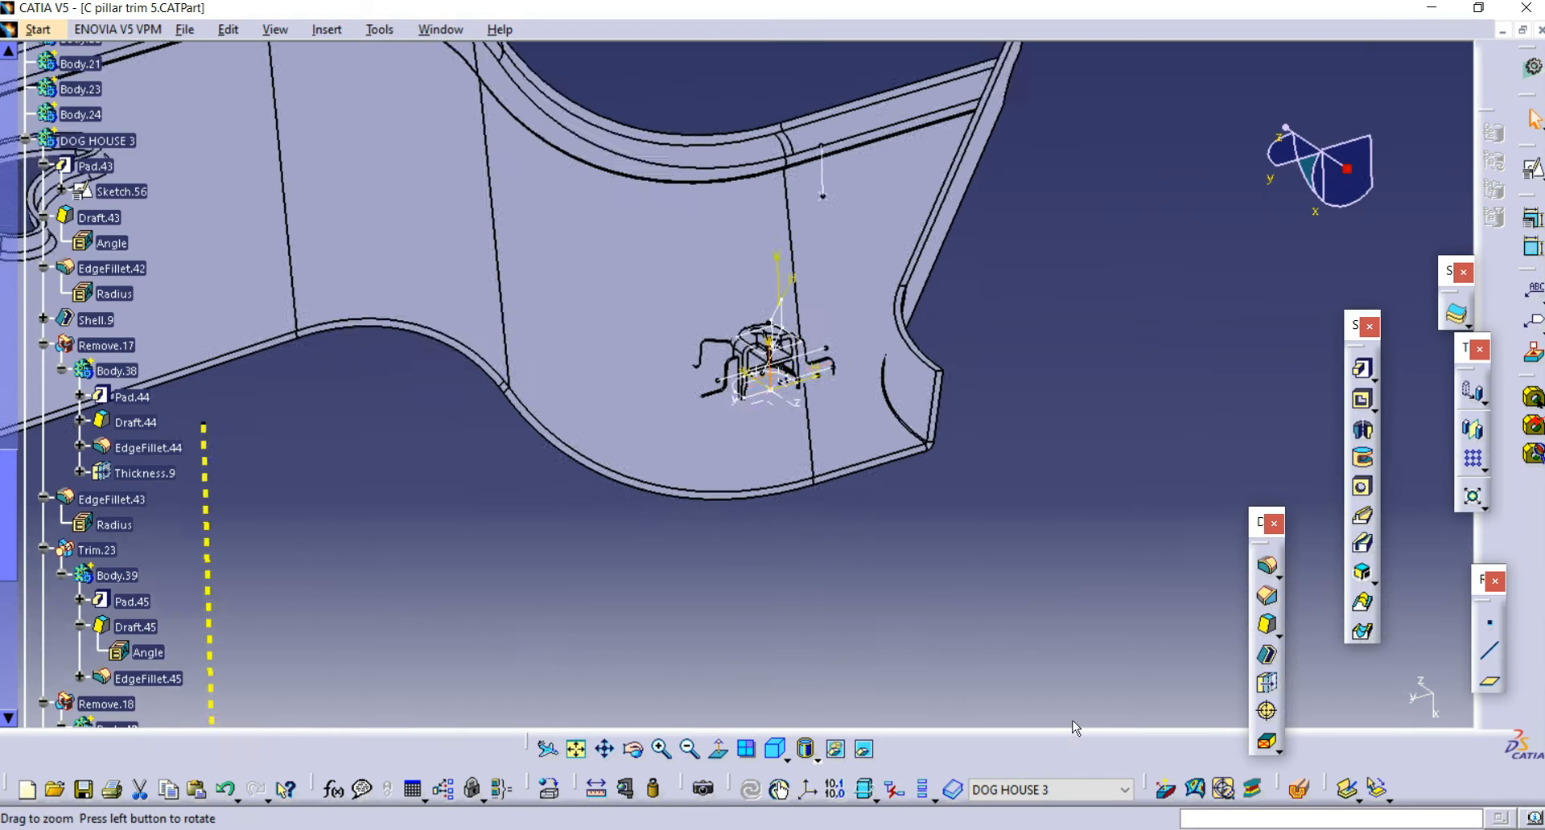
{"action": "middle_click_drag", "start_coordinate": [868, 515], "coordinate": [905, 546]}
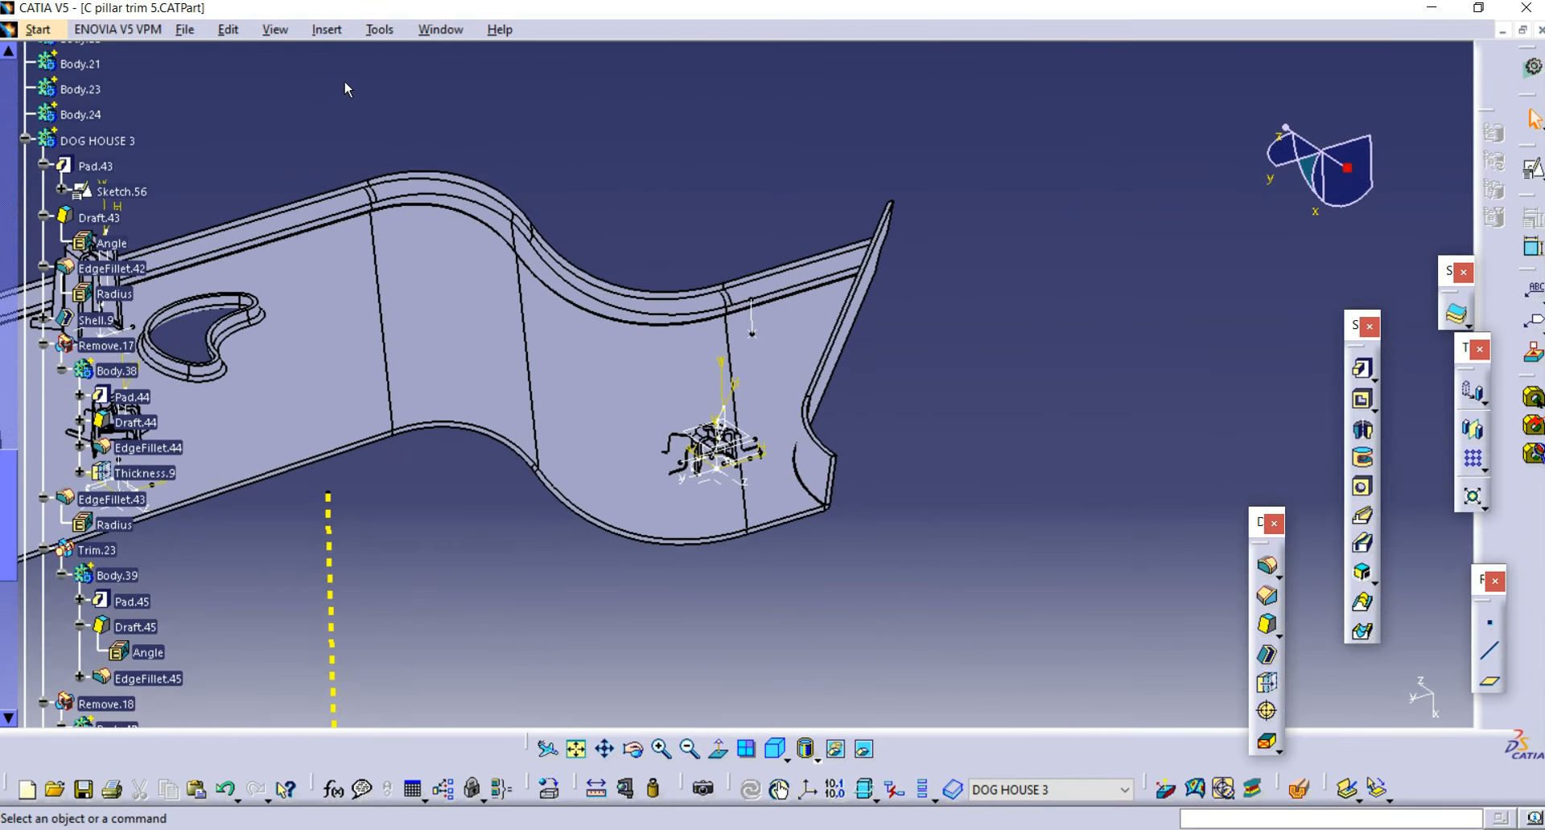
{"action": "left_click", "coordinate": [335, 34]}
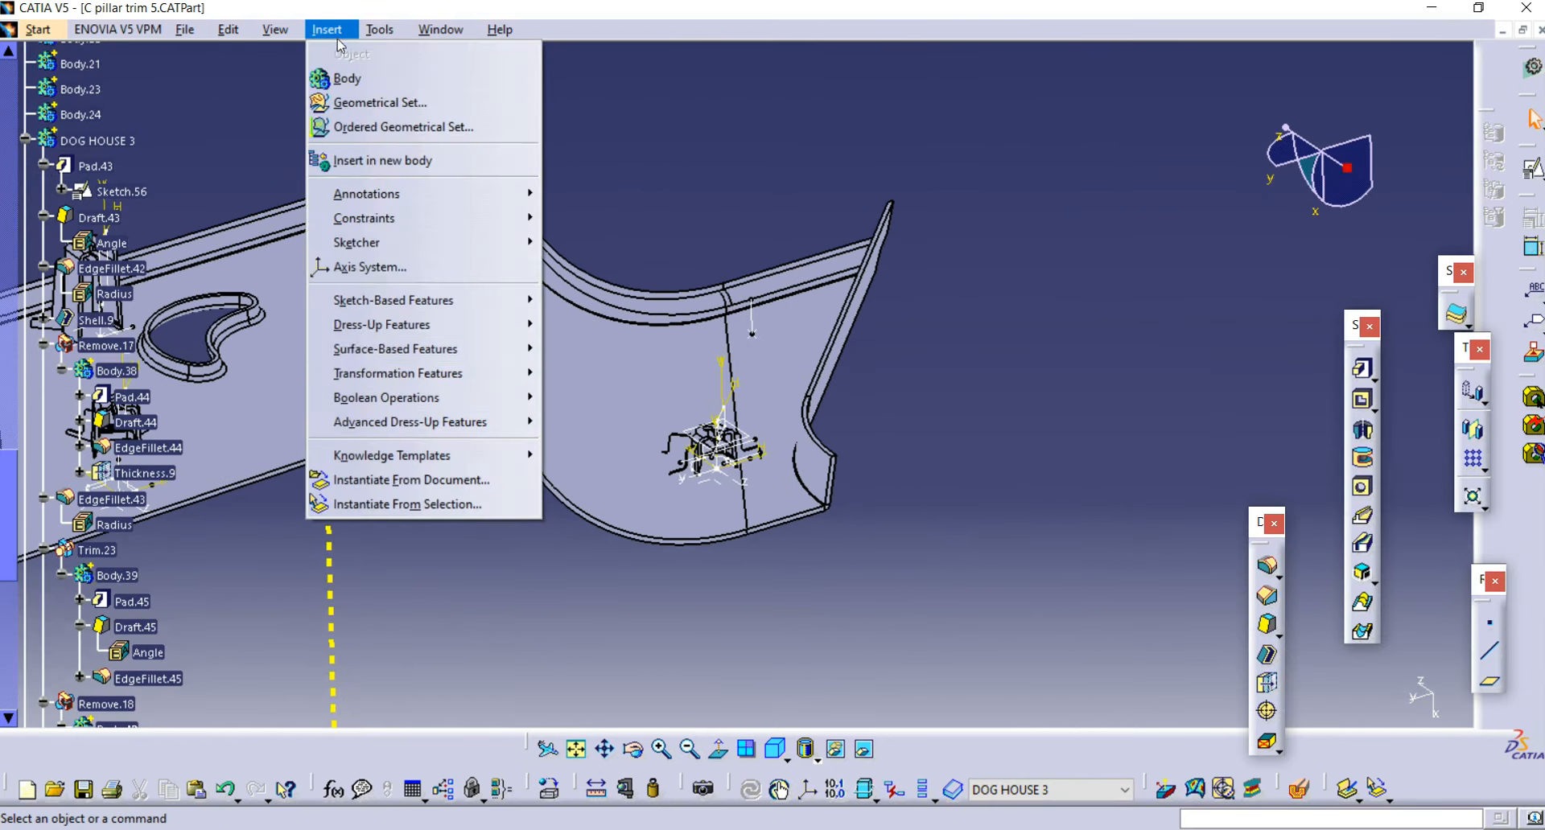
{"action": "left_click", "coordinate": [460, 507]}
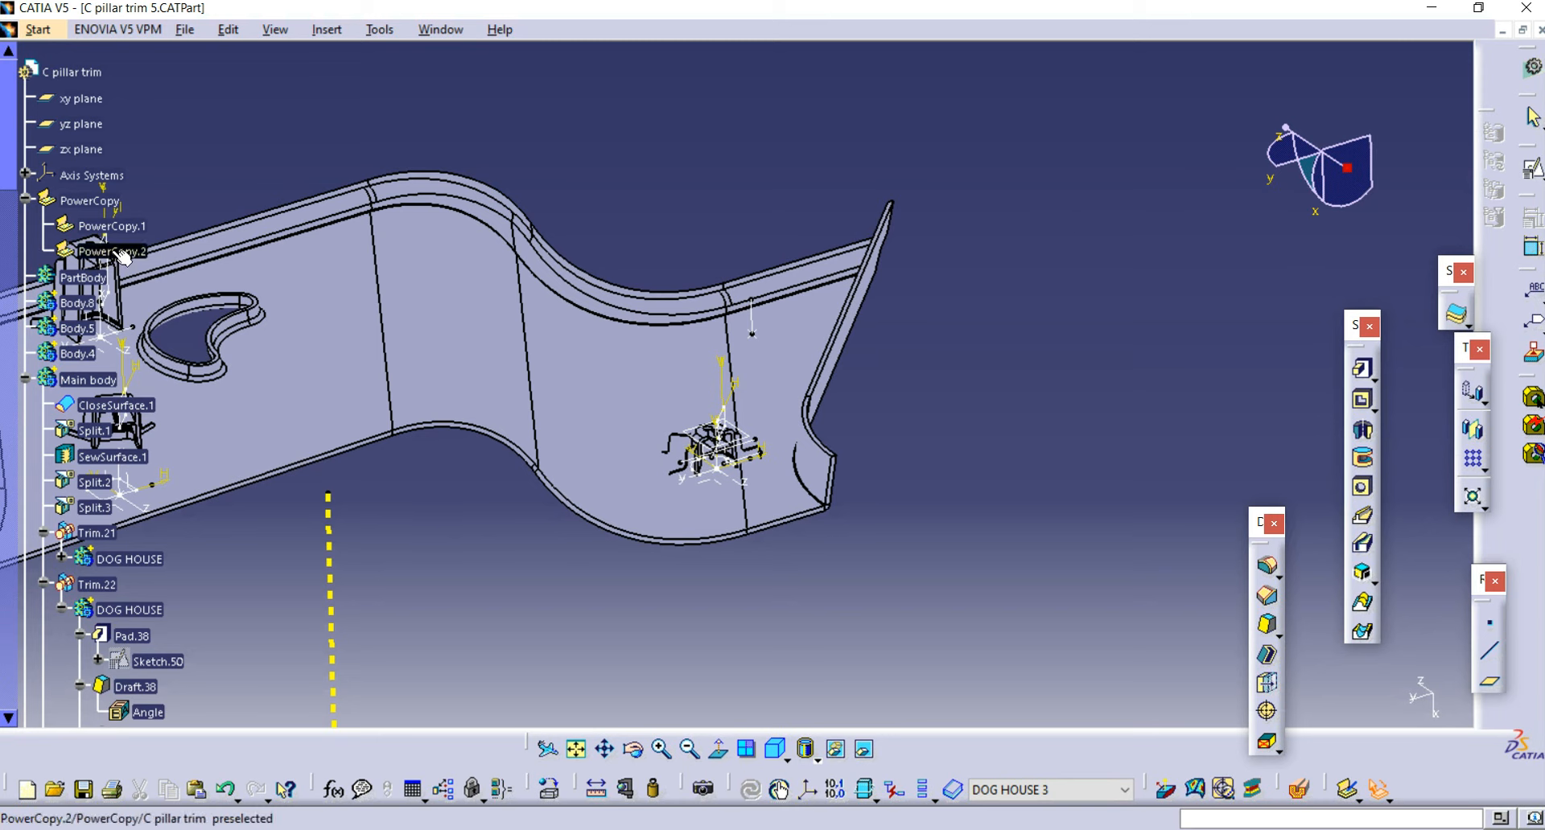
{"action": "left_click", "coordinate": [122, 256]}
{"action": "middle_click_drag", "start_coordinate": [818, 467], "coordinate": [759, 512]}
{"action": "middle_click_drag", "start_coordinate": [1223, 494], "coordinate": [1310, 369]}
{"action": "middle_click_drag", "start_coordinate": [1104, 460], "coordinate": [1220, 452]}
{"action": "left_click", "coordinate": [658, 263]}
{"action": "middle_click_drag", "start_coordinate": [755, 424], "coordinate": [961, 309]}
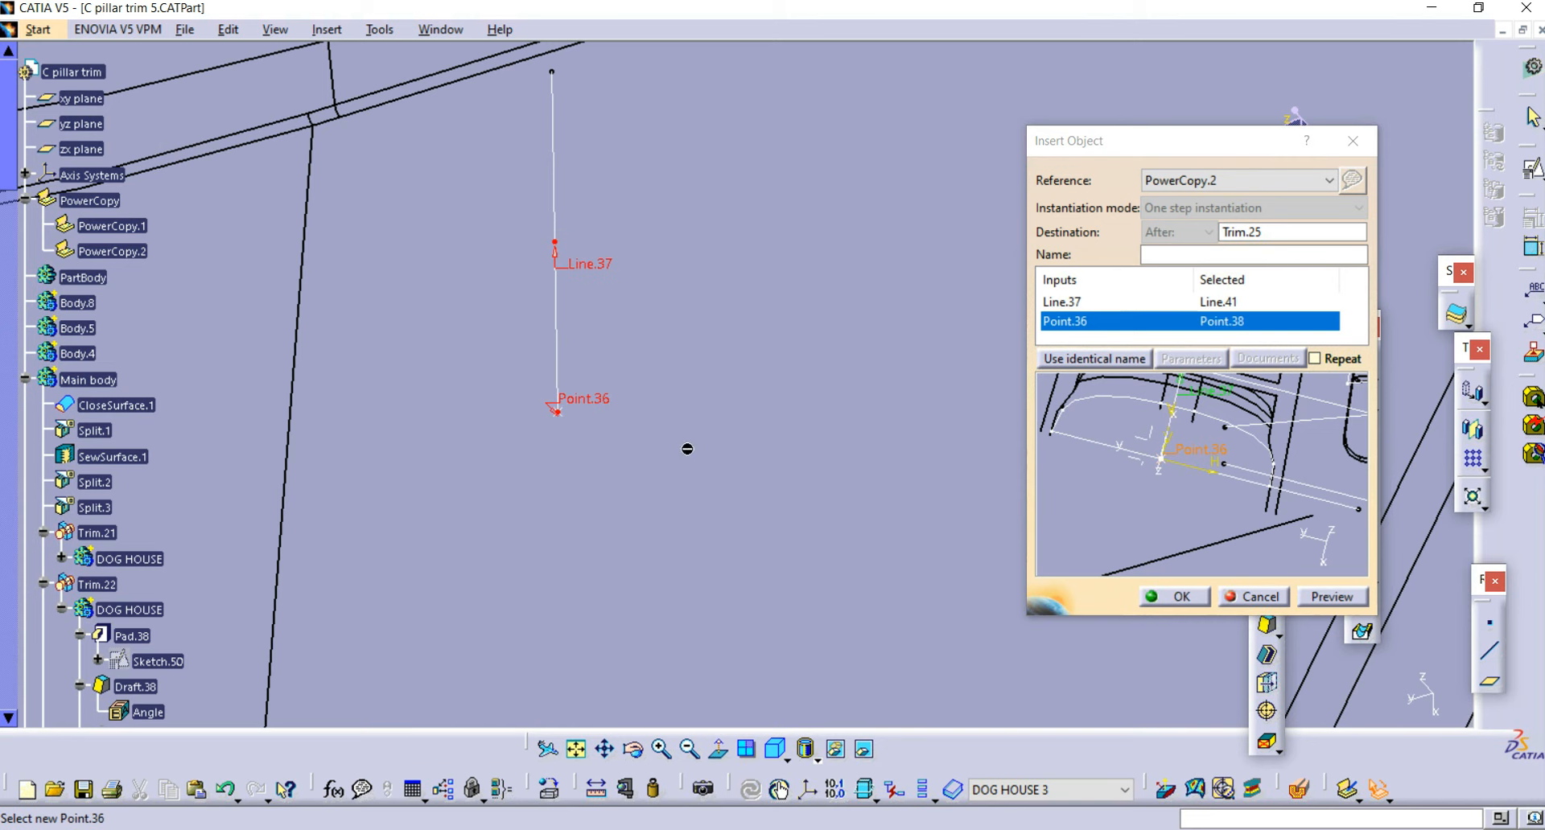
{"action": "left_click", "coordinate": [1180, 597]}
Step: Isolate Point.38 from its support face and check its coordinate definition without changing any values
{"action": "middle_click_drag", "start_coordinate": [693, 346], "coordinate": [734, 256]}
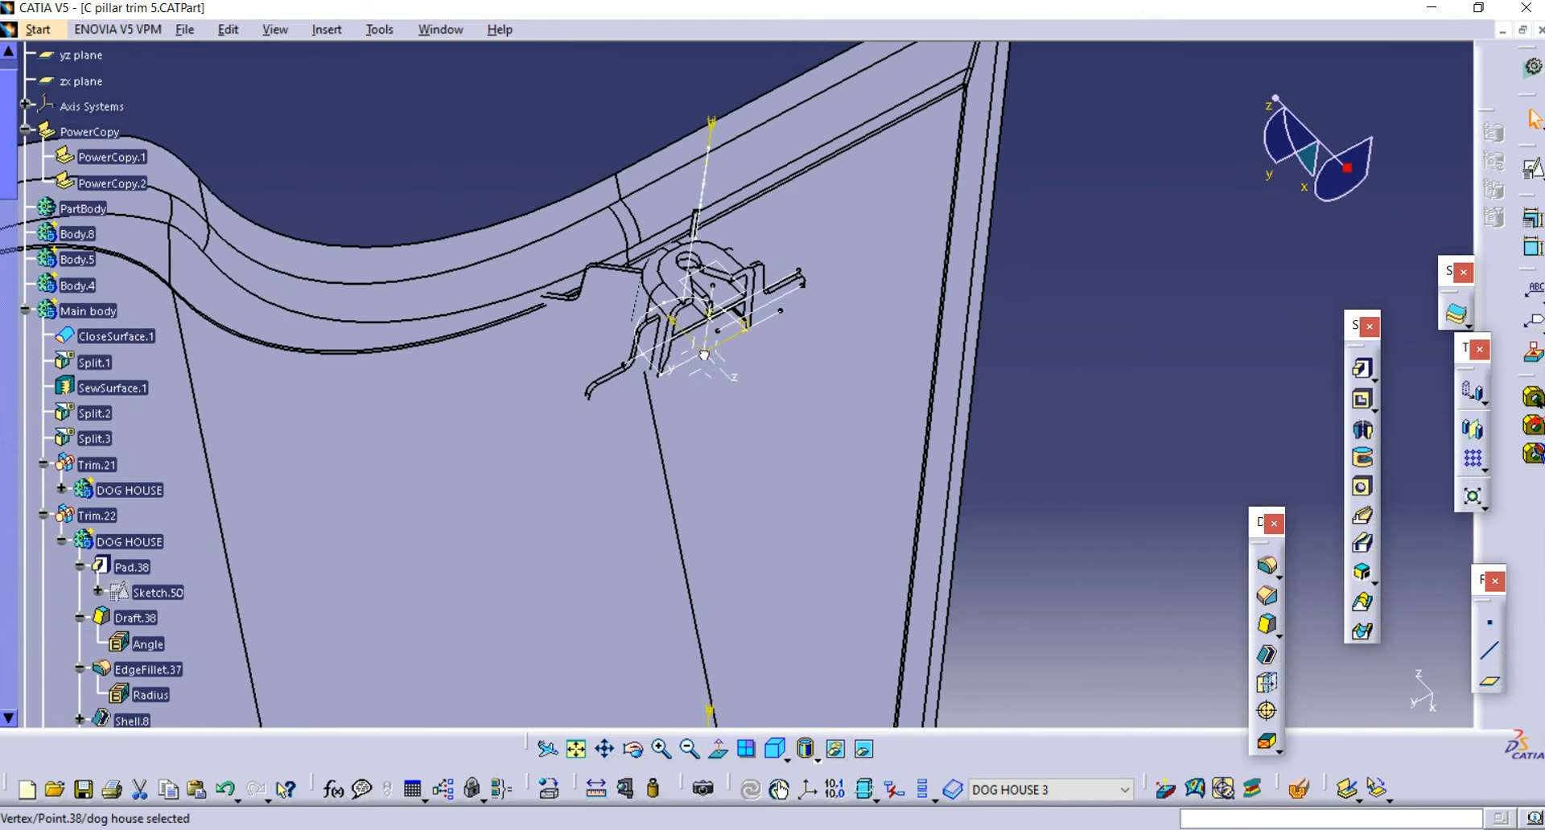
{"action": "middle_click_drag", "start_coordinate": [601, 378], "coordinate": [605, 394]}
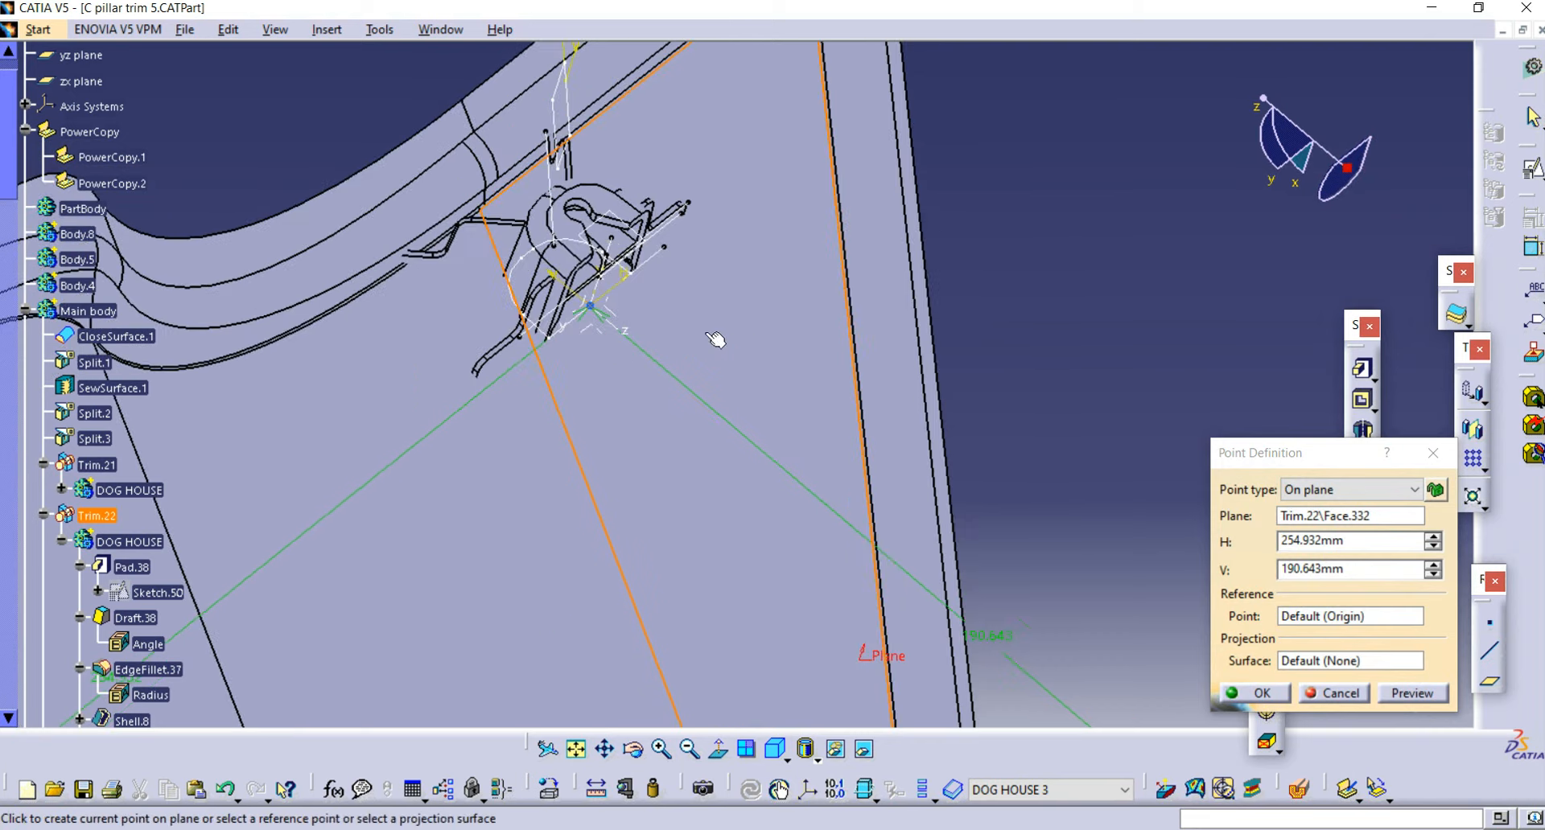
{"action": "middle_click_drag", "start_coordinate": [659, 255], "coordinate": [685, 322]}
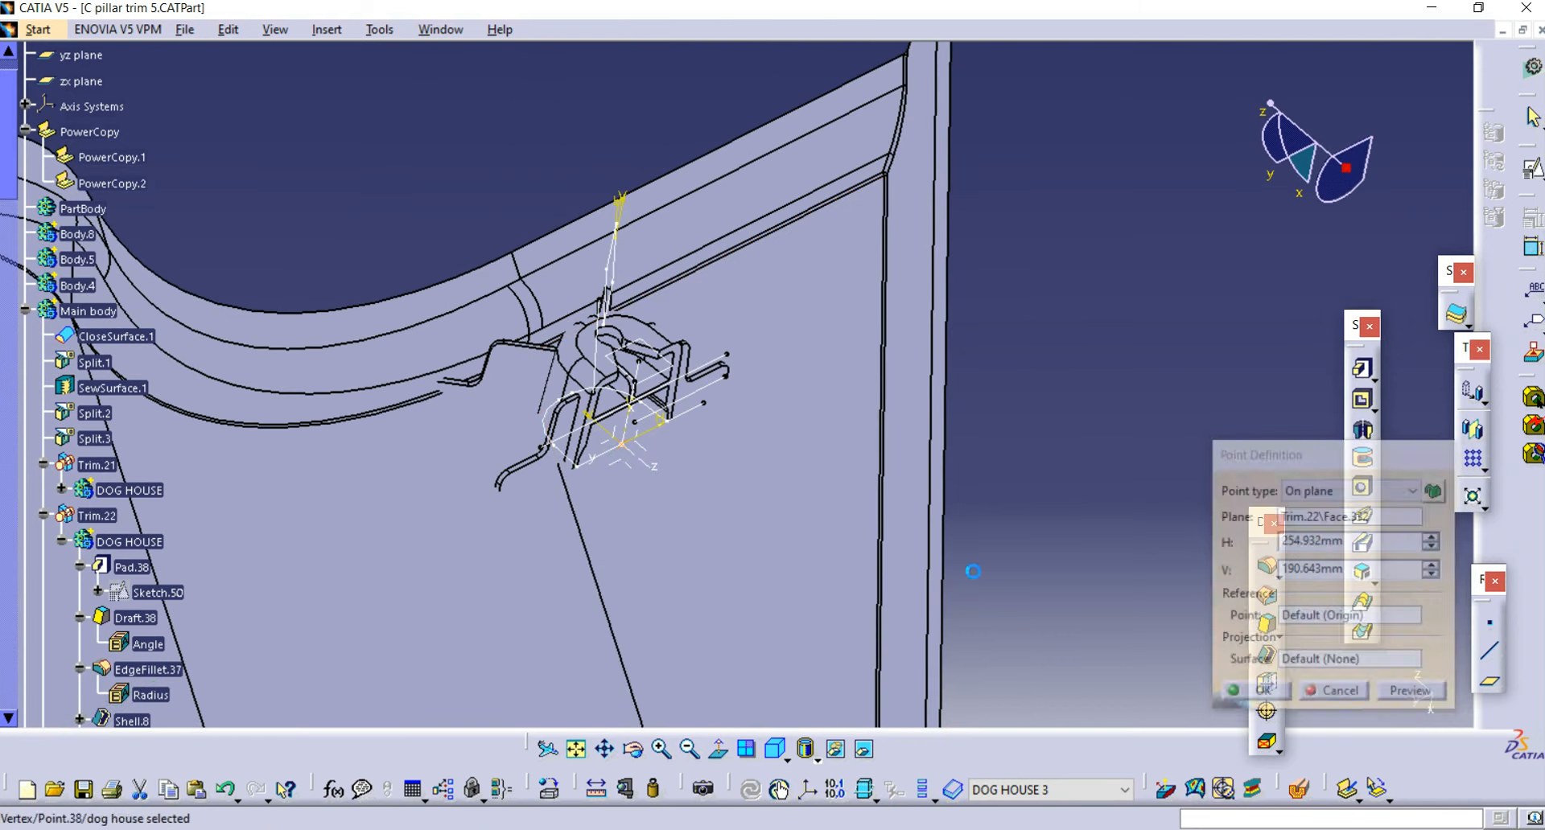
{"action": "right_click", "coordinate": [632, 453]}
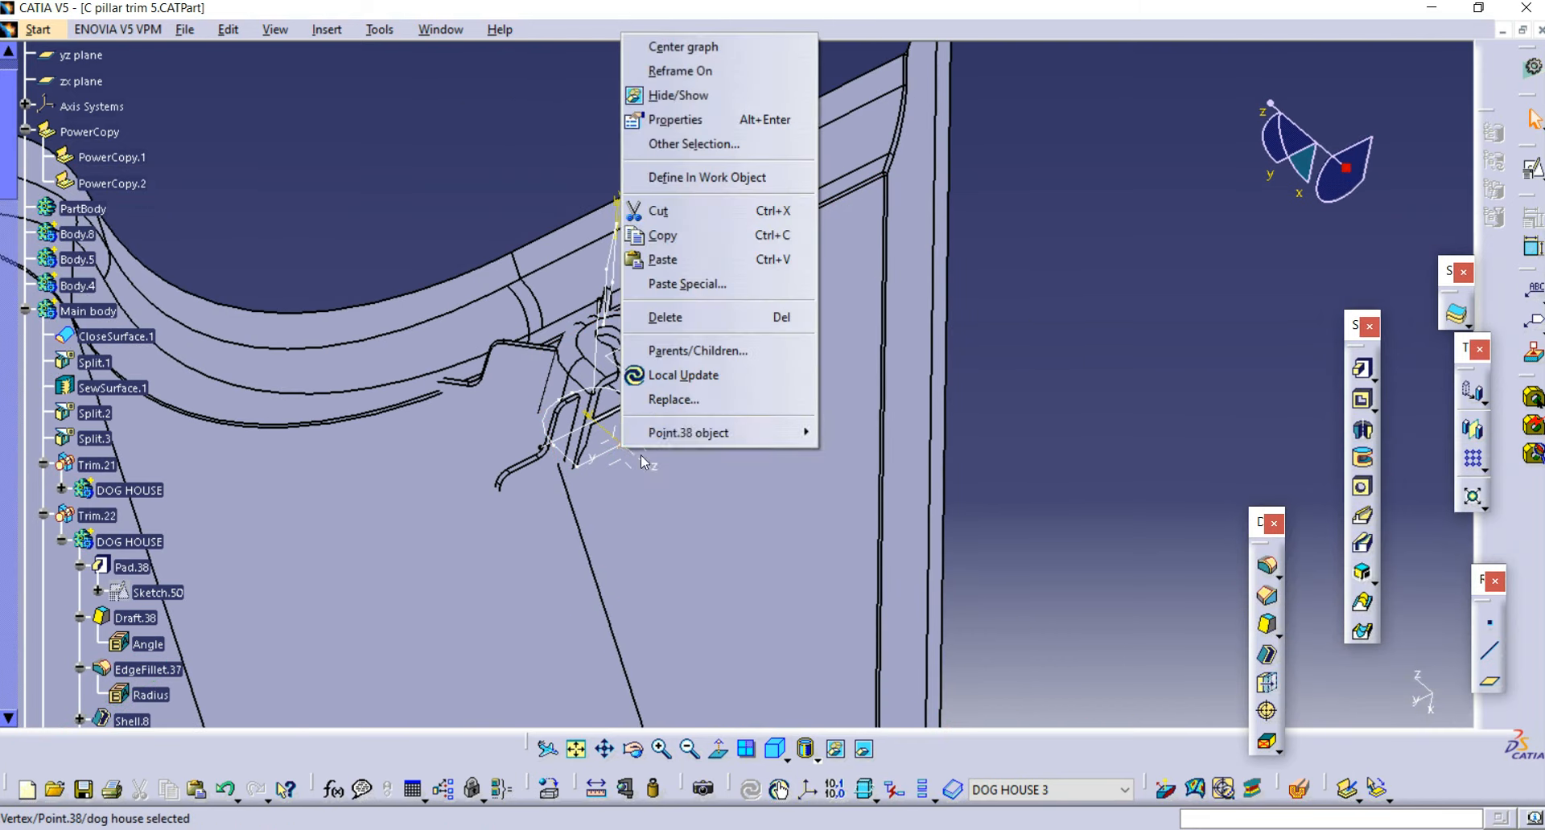
{"action": "mouse_move", "coordinate": [724, 427]}
{"action": "left_click", "coordinate": [858, 489]}
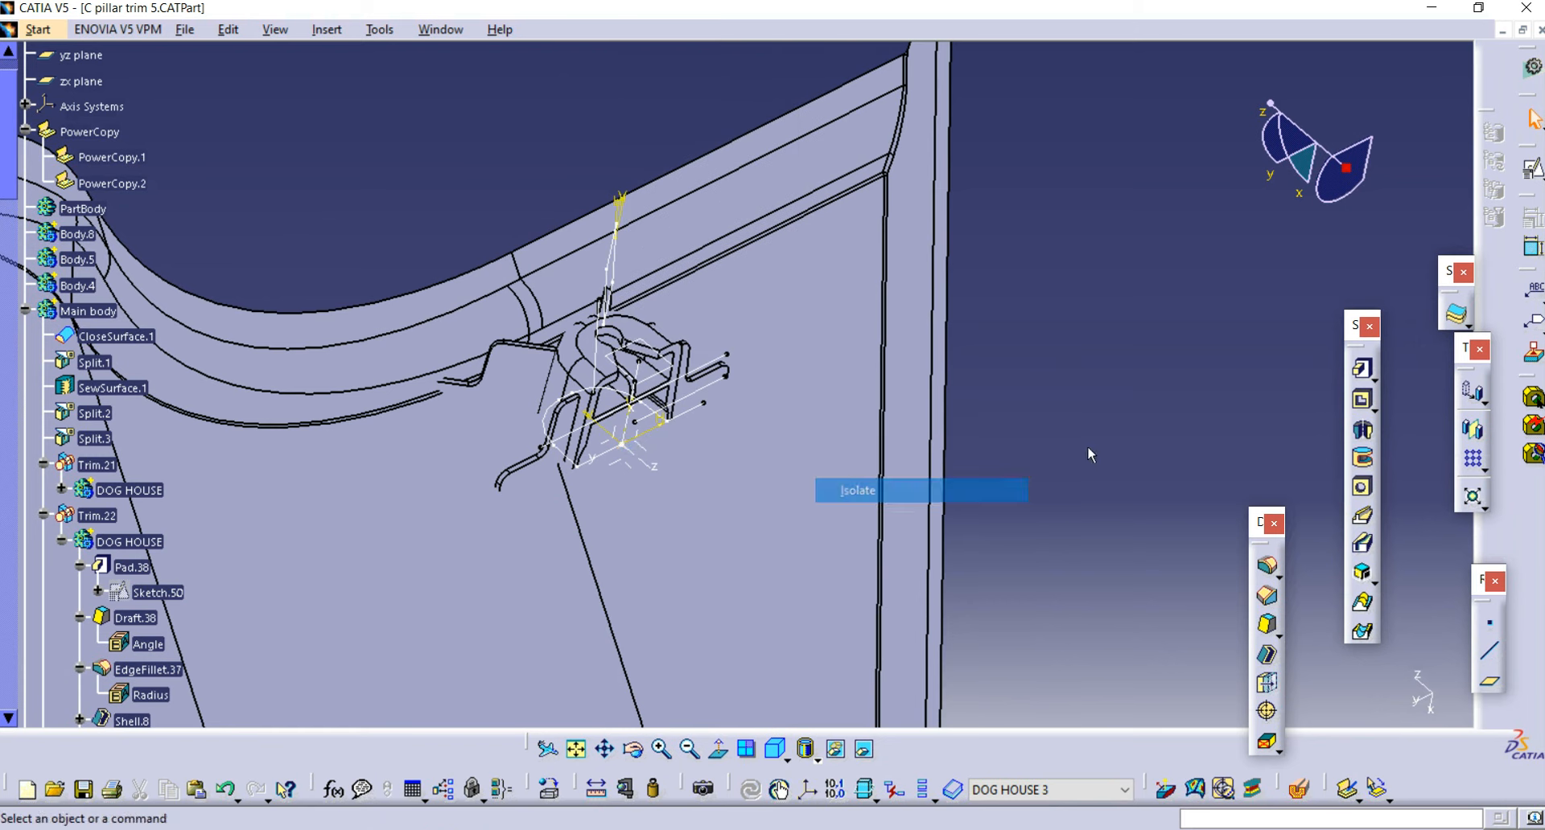
{"action": "double_click", "coordinate": [632, 449]}
{"action": "left_click", "coordinate": [1352, 532]}
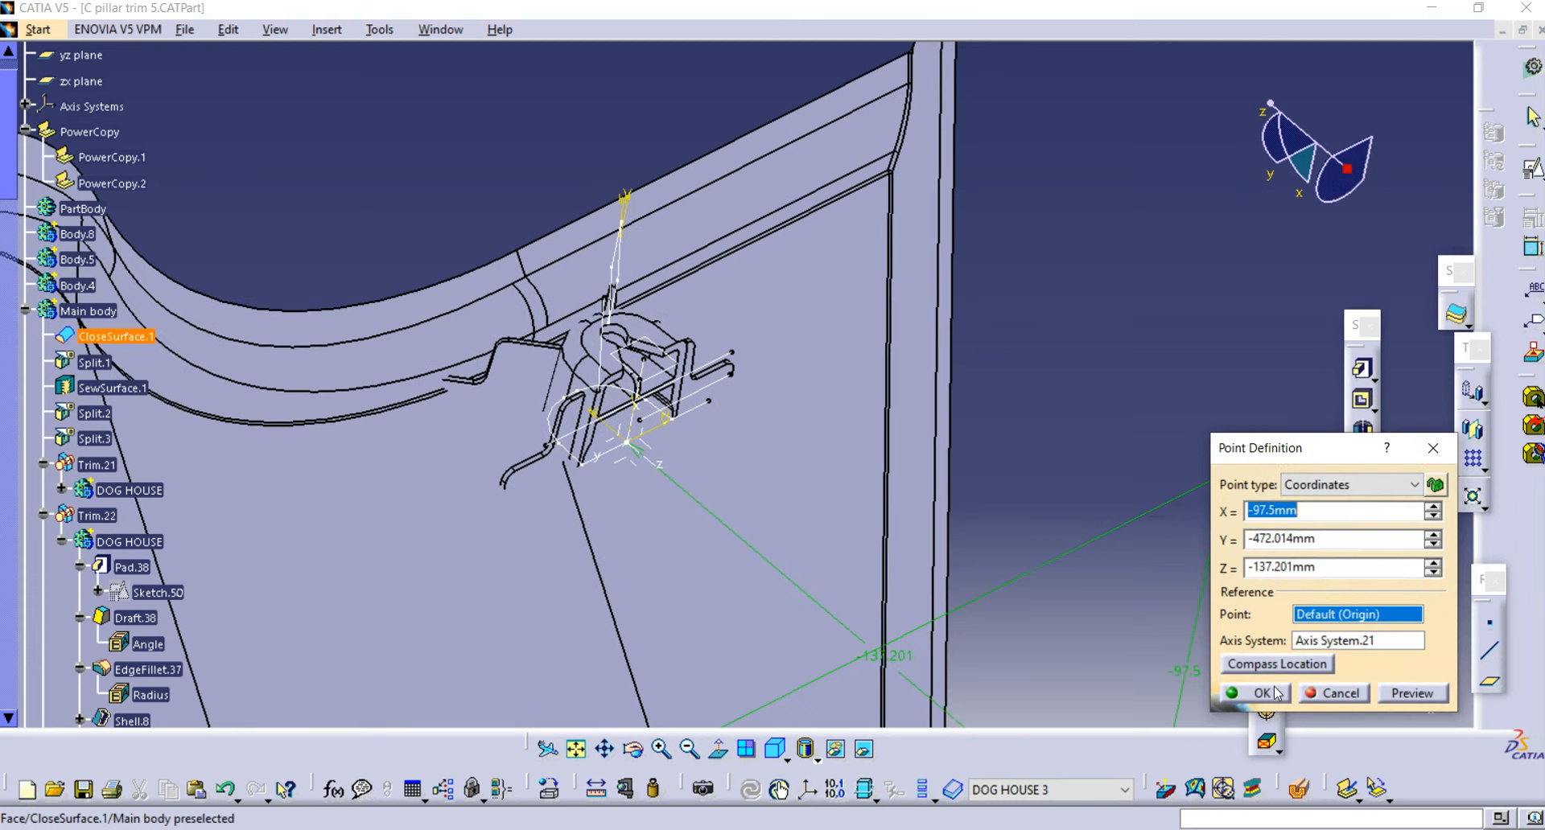
{"action": "left_click", "coordinate": [1270, 689]}
Step: Set the Z coordinate of the new dog house's reference point, Point.38, to -120 mm
{"action": "middle_click_drag", "start_coordinate": [1034, 551], "coordinate": [591, 314]}
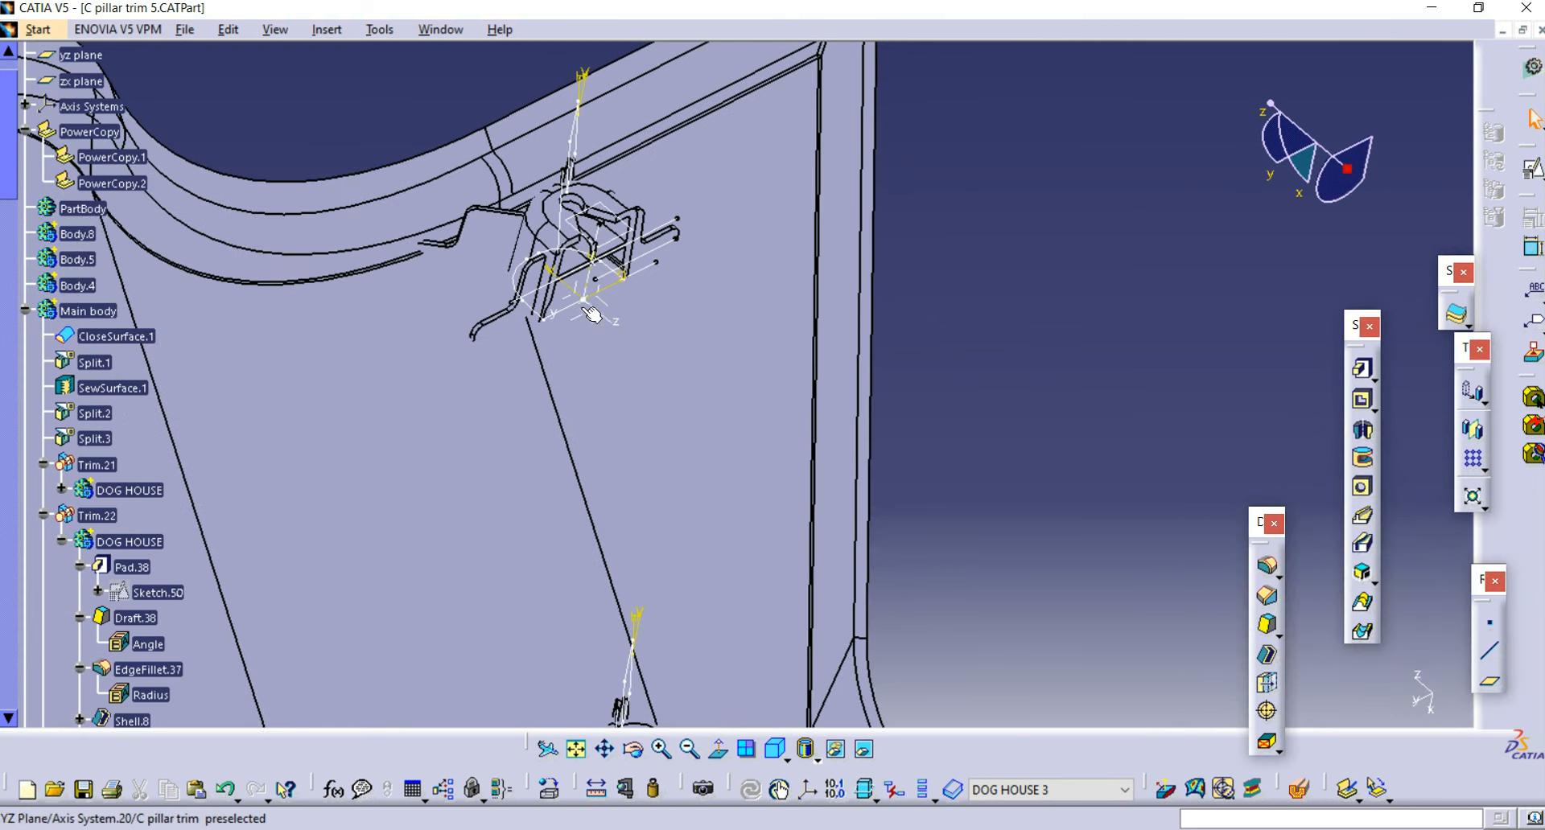
{"action": "double_click", "coordinate": [586, 302]}
{"action": "middle_click_drag", "start_coordinate": [814, 489], "coordinate": [854, 512]}
{"action": "middle_click_drag", "start_coordinate": [915, 551], "coordinate": [893, 559]}
{"action": "left_click", "coordinate": [1433, 577]}
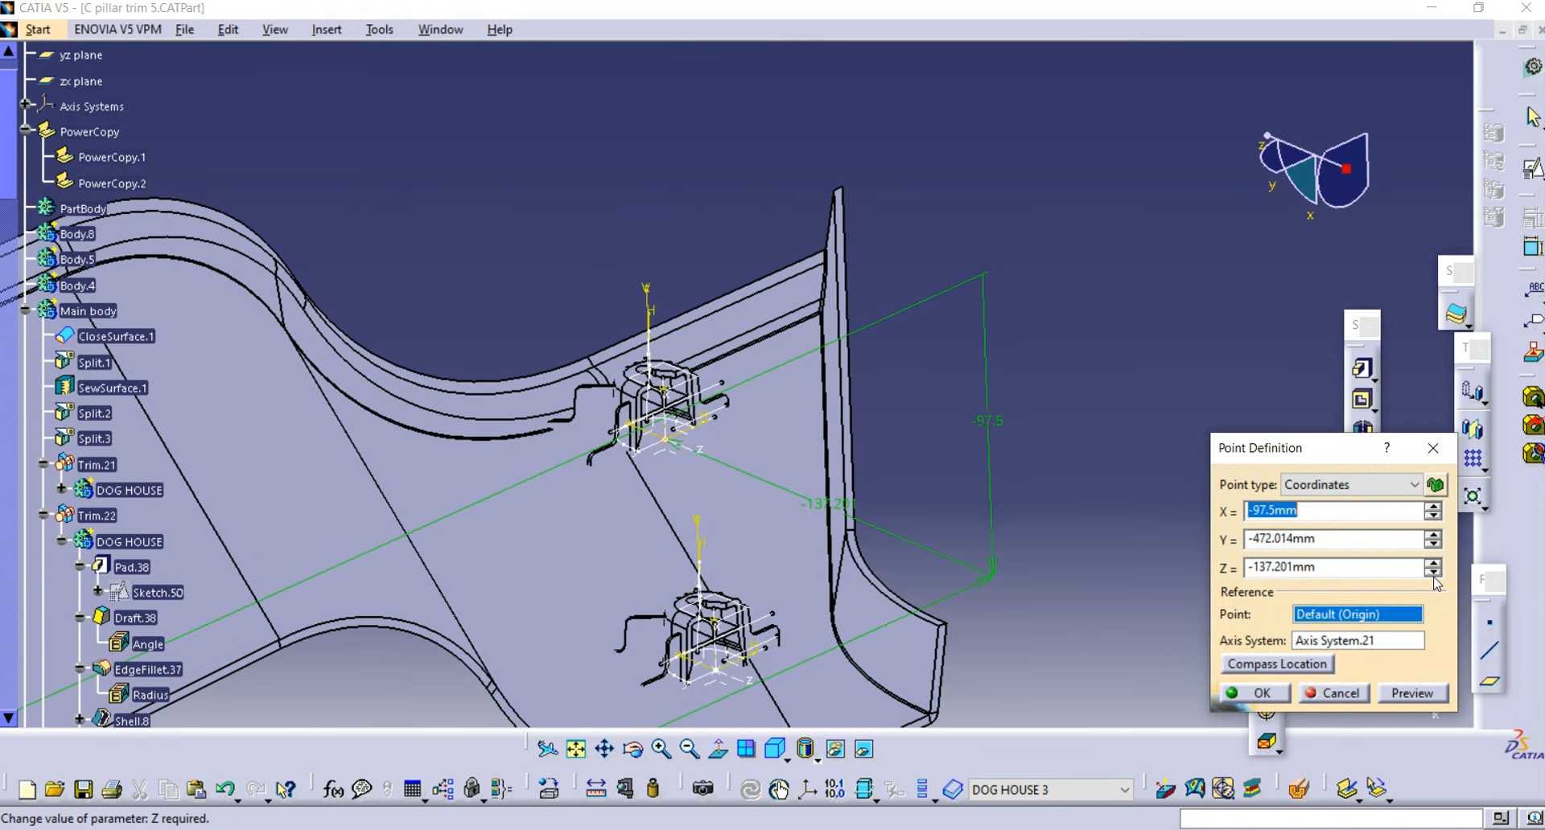
{"action": "left_click", "coordinate": [1432, 573]}
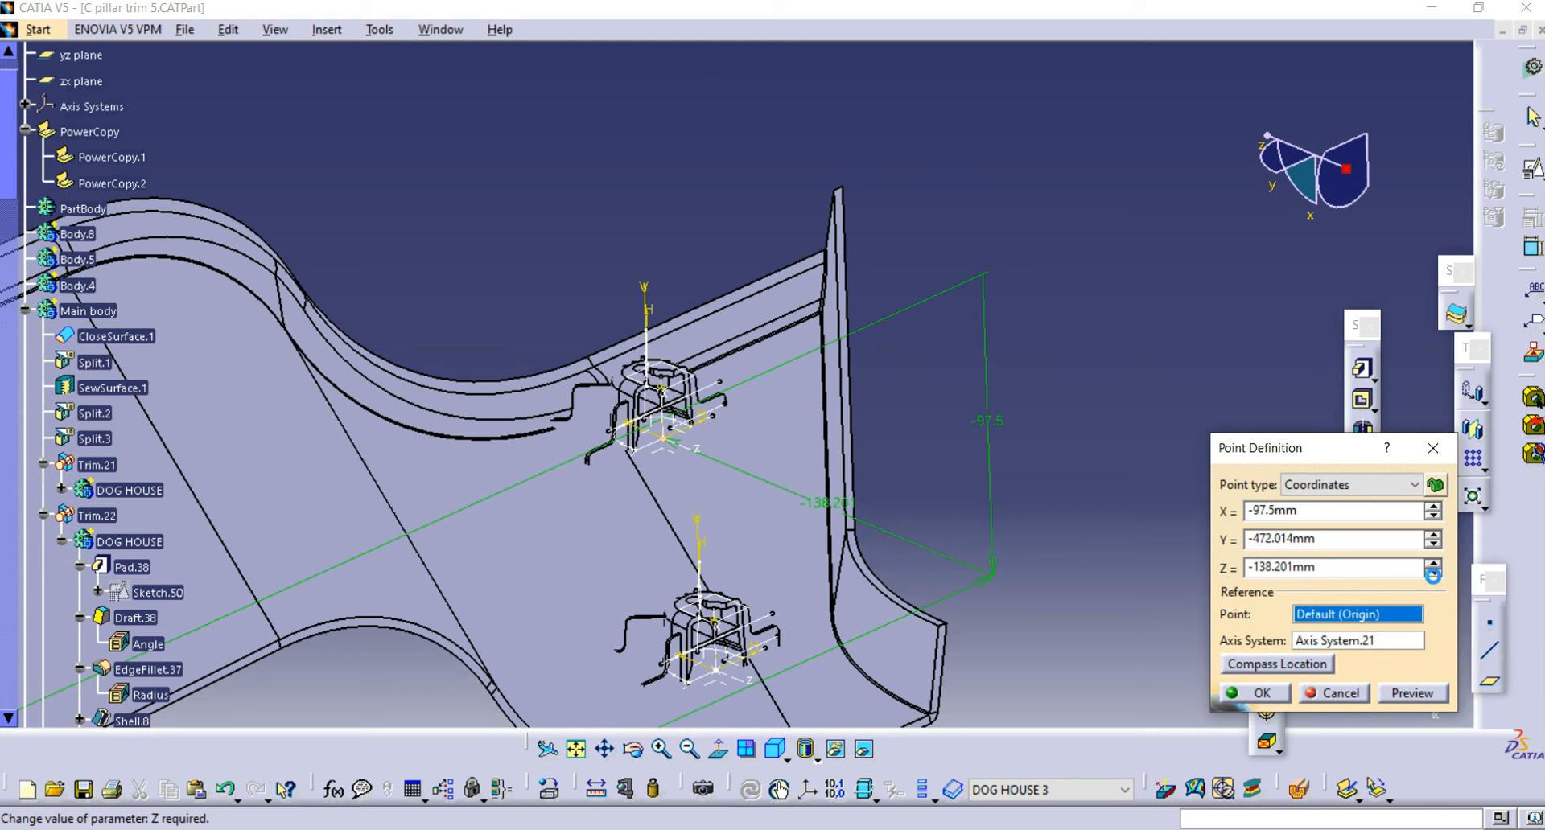
{"action": "left_click", "coordinate": [1433, 574]}
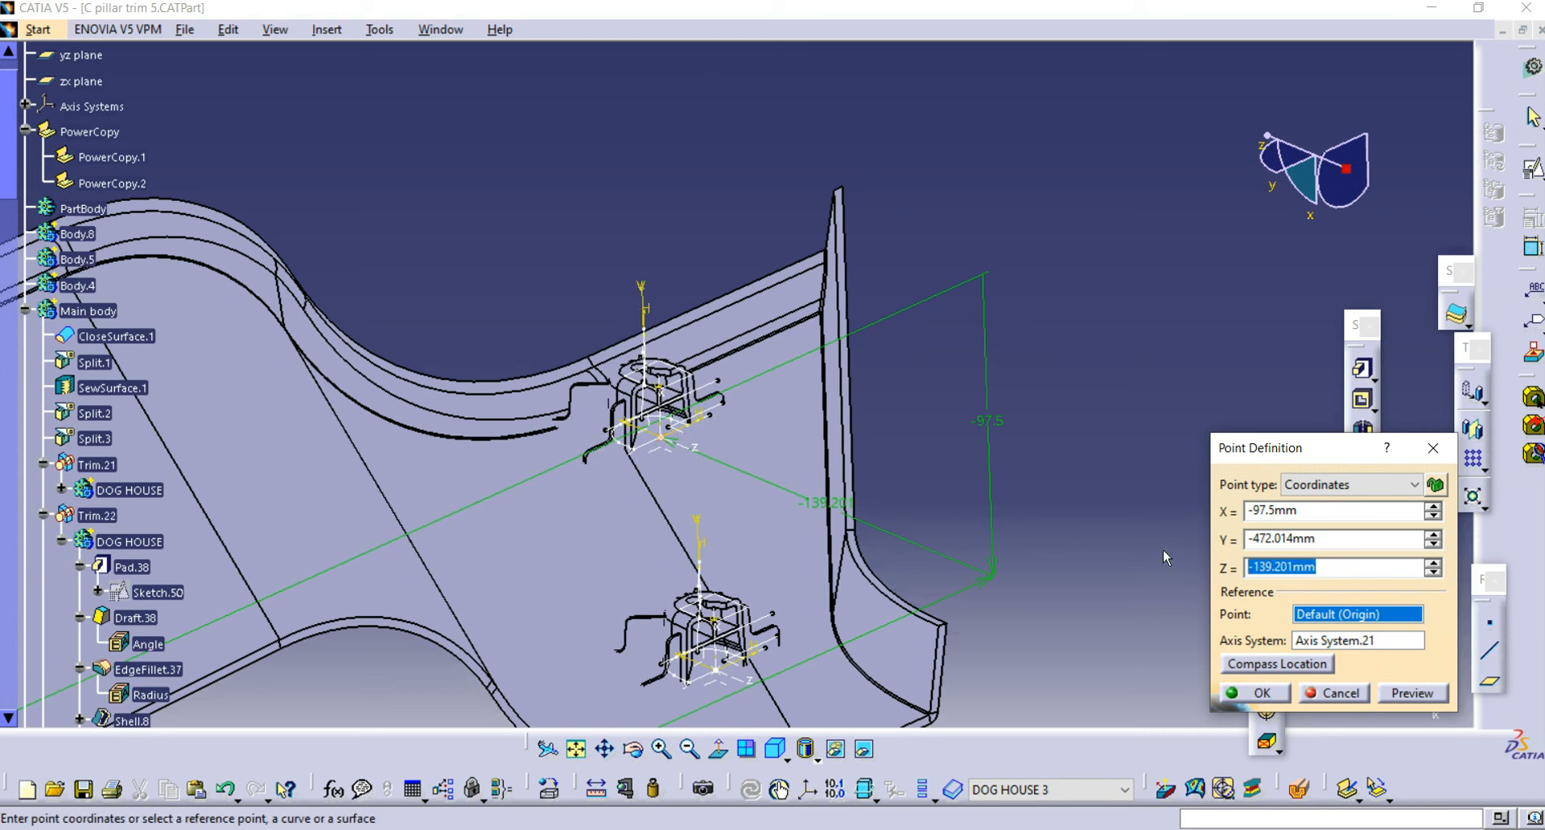
{"action": "type", "text": "-120"}
{"action": "key", "text": "Return"}
{"action": "middle_click_drag", "start_coordinate": [943, 519], "coordinate": [875, 402]}
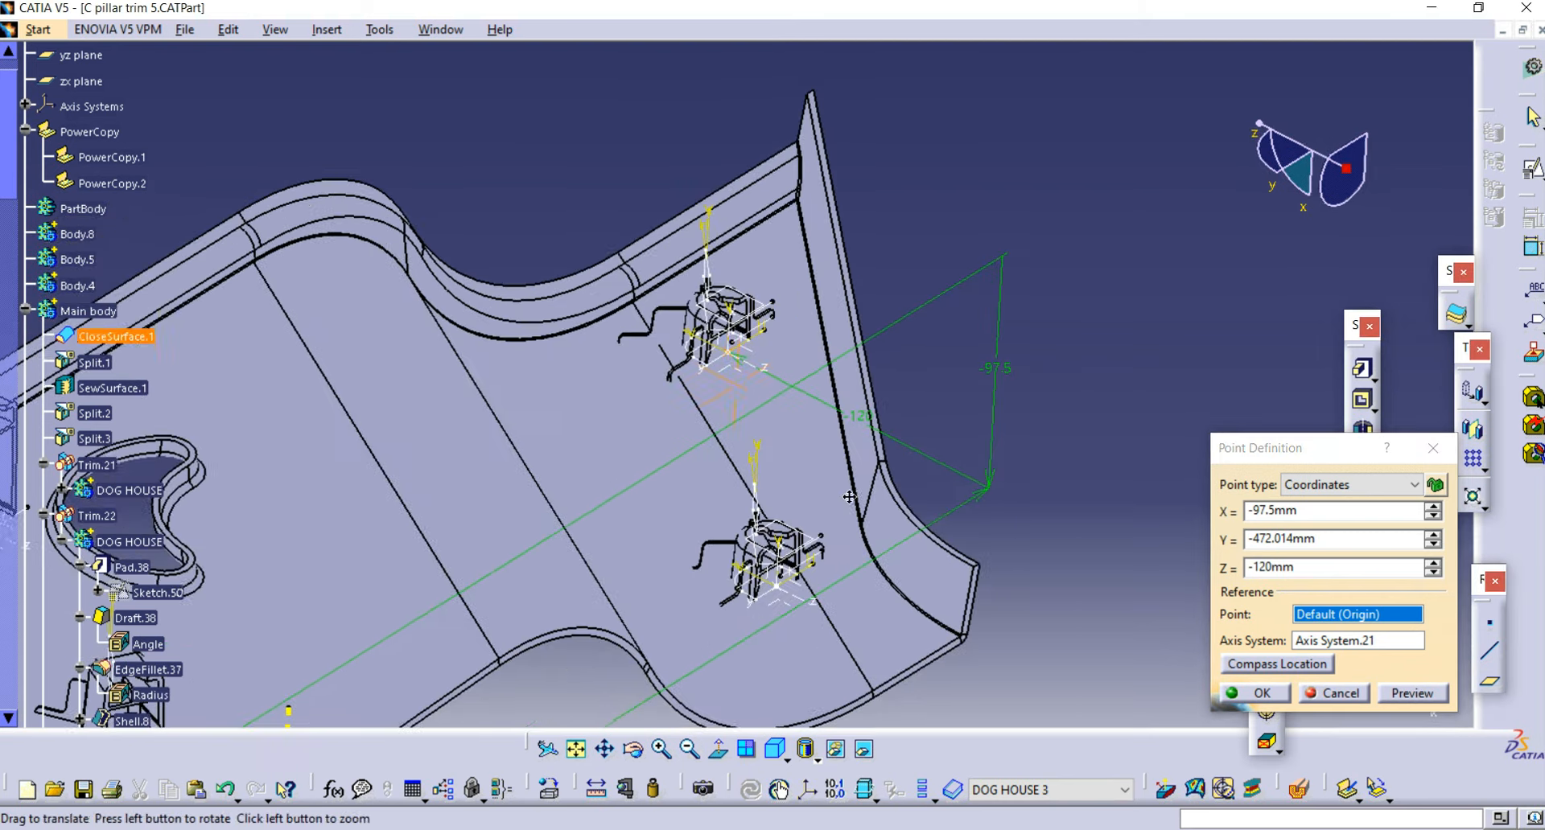
{"action": "left_click", "coordinate": [1269, 697]}
Step: Locate the original dog house's body in the specification tree and define DOG HOUSE 3 as the work object
{"action": "middle_click_drag", "start_coordinate": [1112, 309], "coordinate": [815, 322]}
{"action": "middle_click_drag", "start_coordinate": [819, 621], "coordinate": [576, 324]}
{"action": "middle_click_drag", "start_coordinate": [884, 308], "coordinate": [756, 476]}
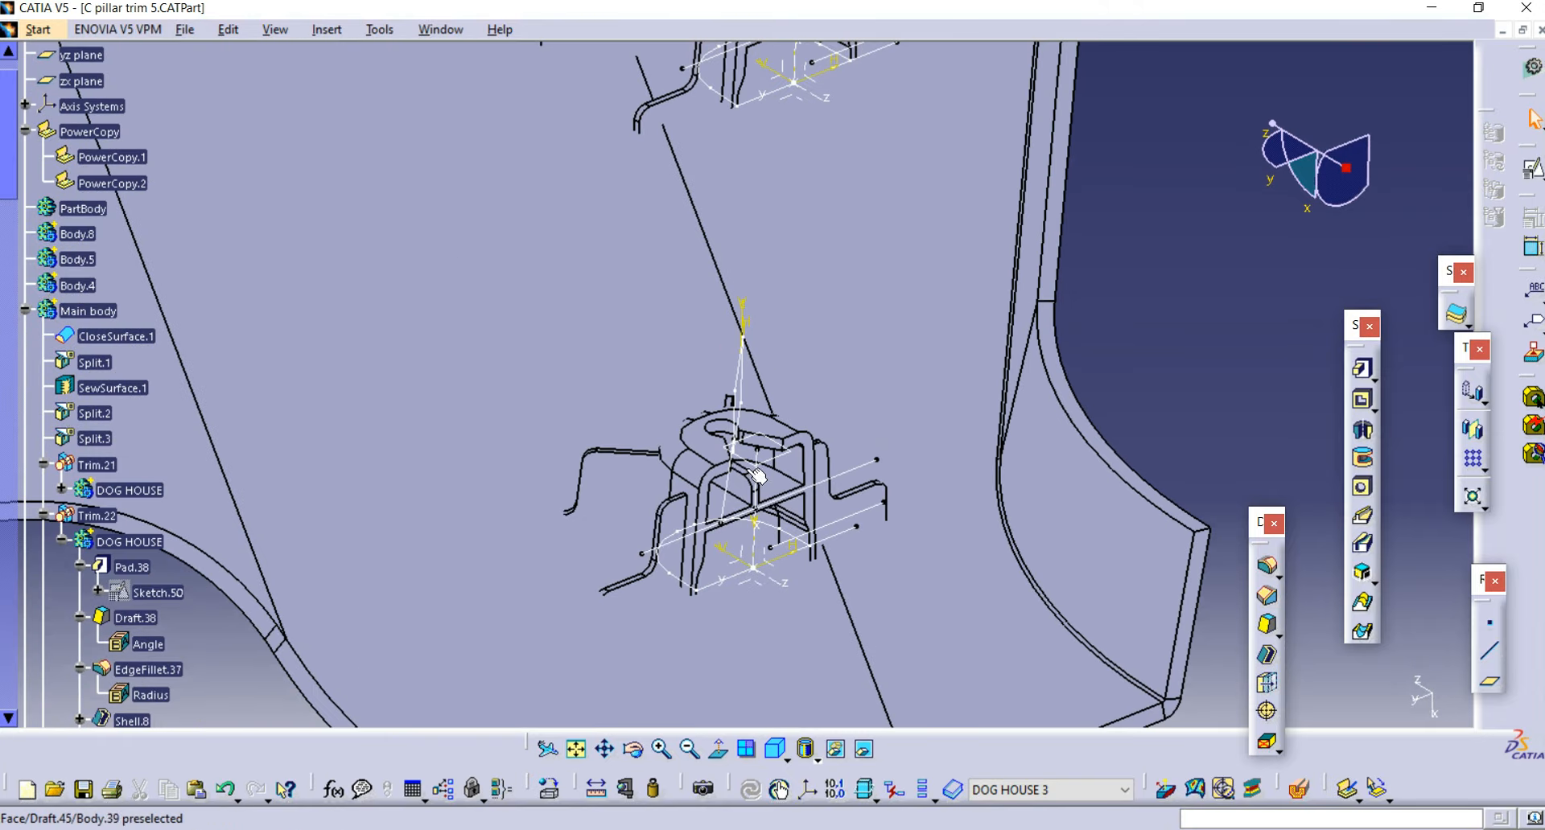
{"action": "right_click", "coordinate": [777, 427]}
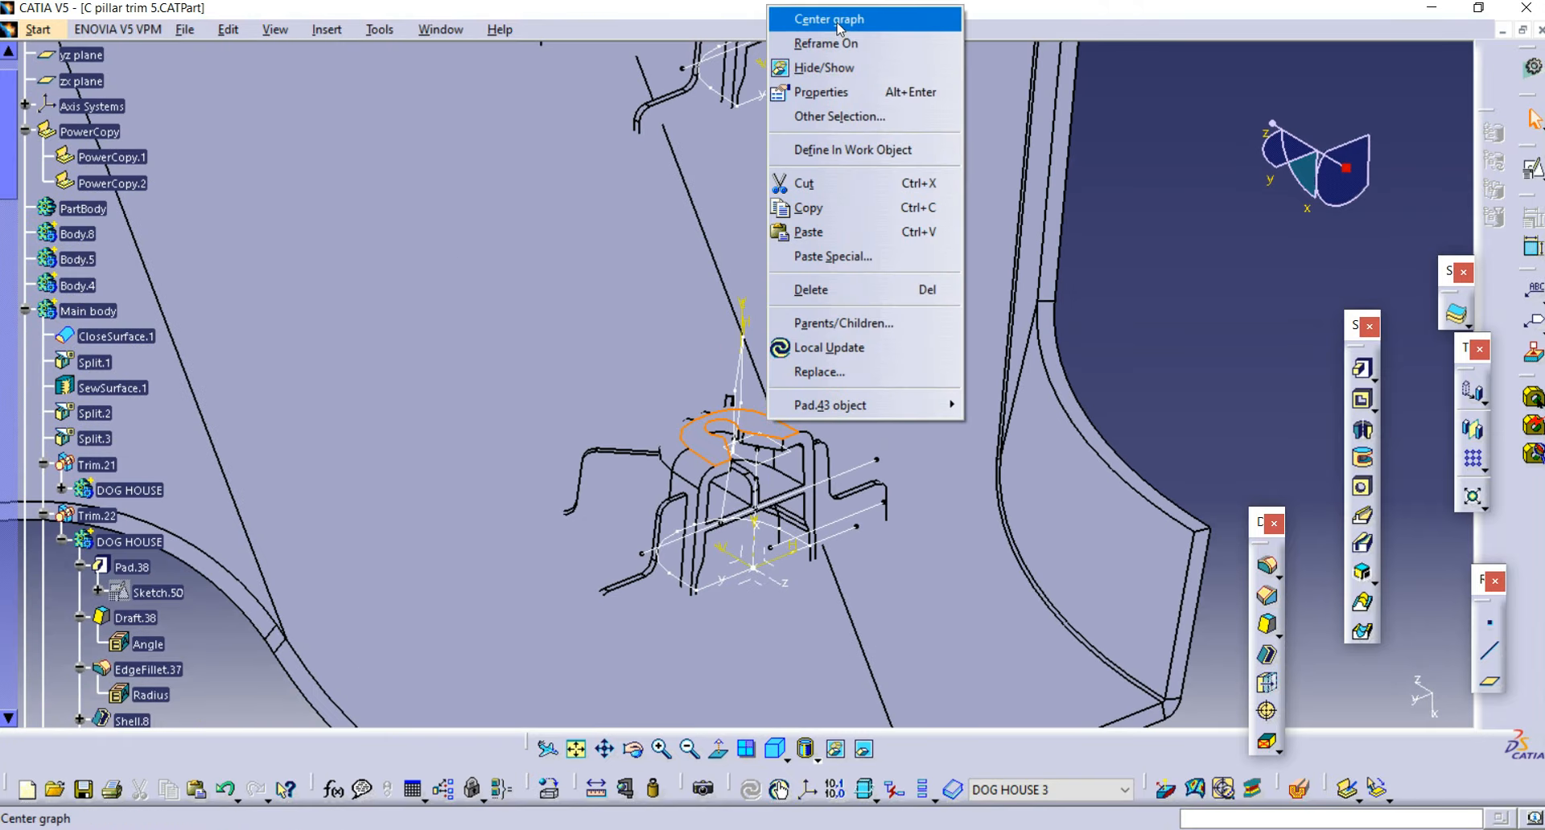
{"action": "left_click", "coordinate": [812, 13]}
{"action": "right_click", "coordinate": [110, 357]}
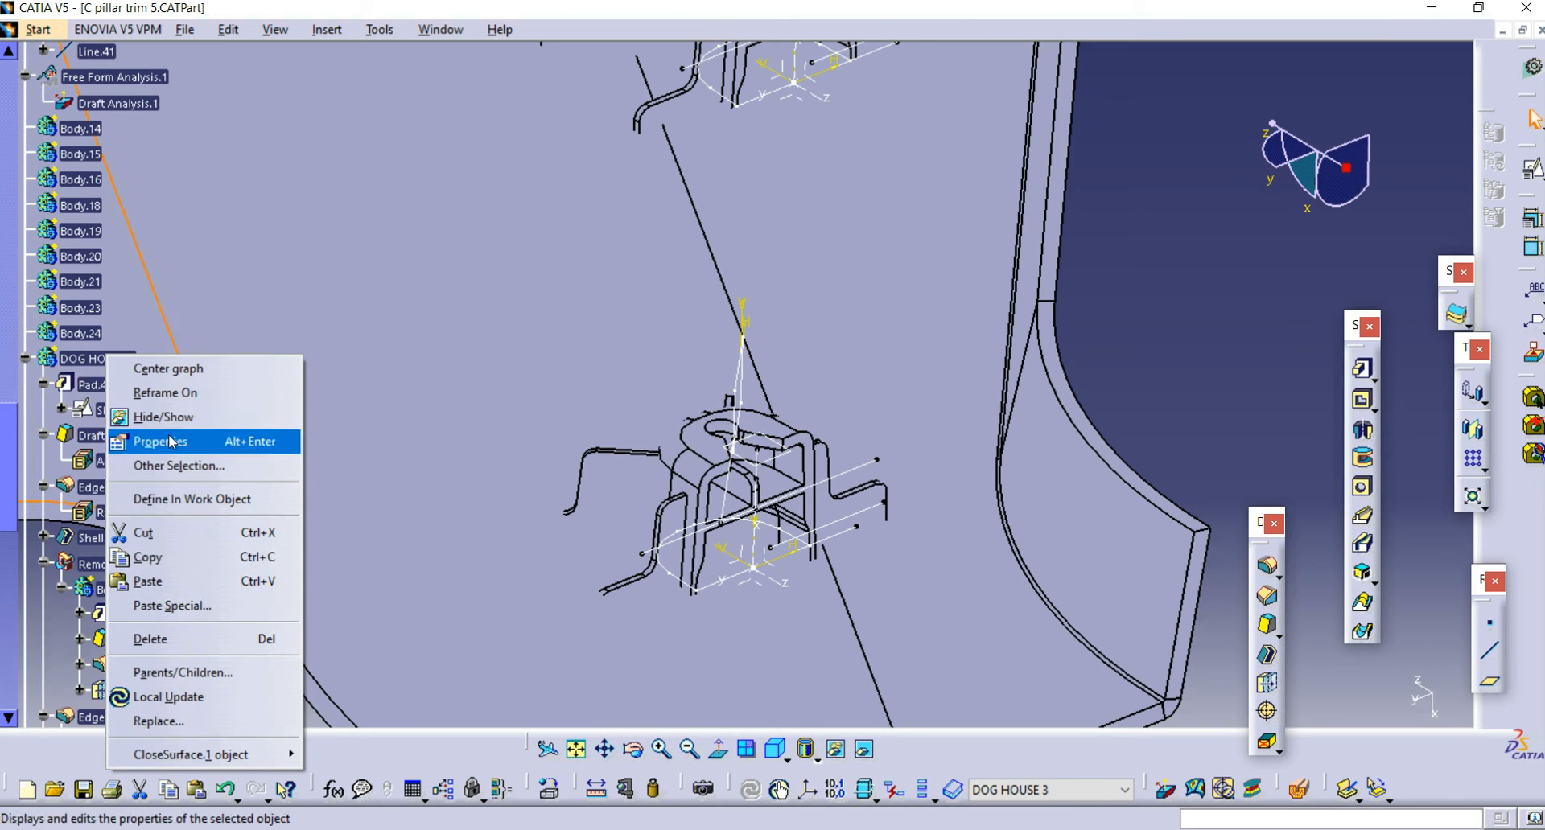
{"action": "left_click", "coordinate": [94, 373]}
{"action": "right_click", "coordinate": [93, 358]}
{"action": "left_click", "coordinate": [177, 502]}
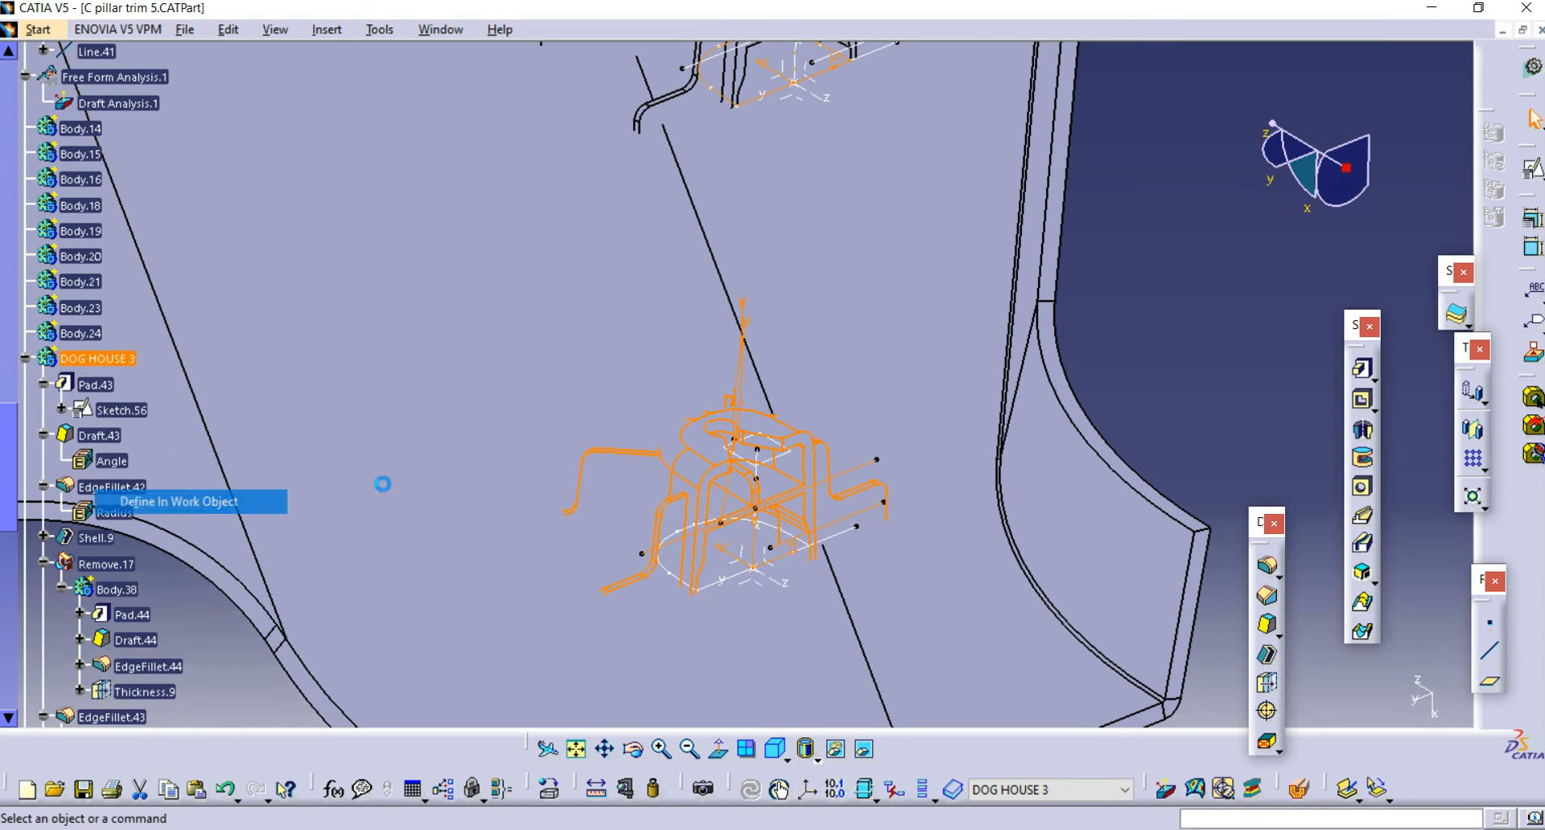
Step: Rotate the original dog house body by 25° about Line.37, keeping the transformation specifications
{"action": "middle_click_drag", "start_coordinate": [1185, 331], "coordinate": [1429, 451]}
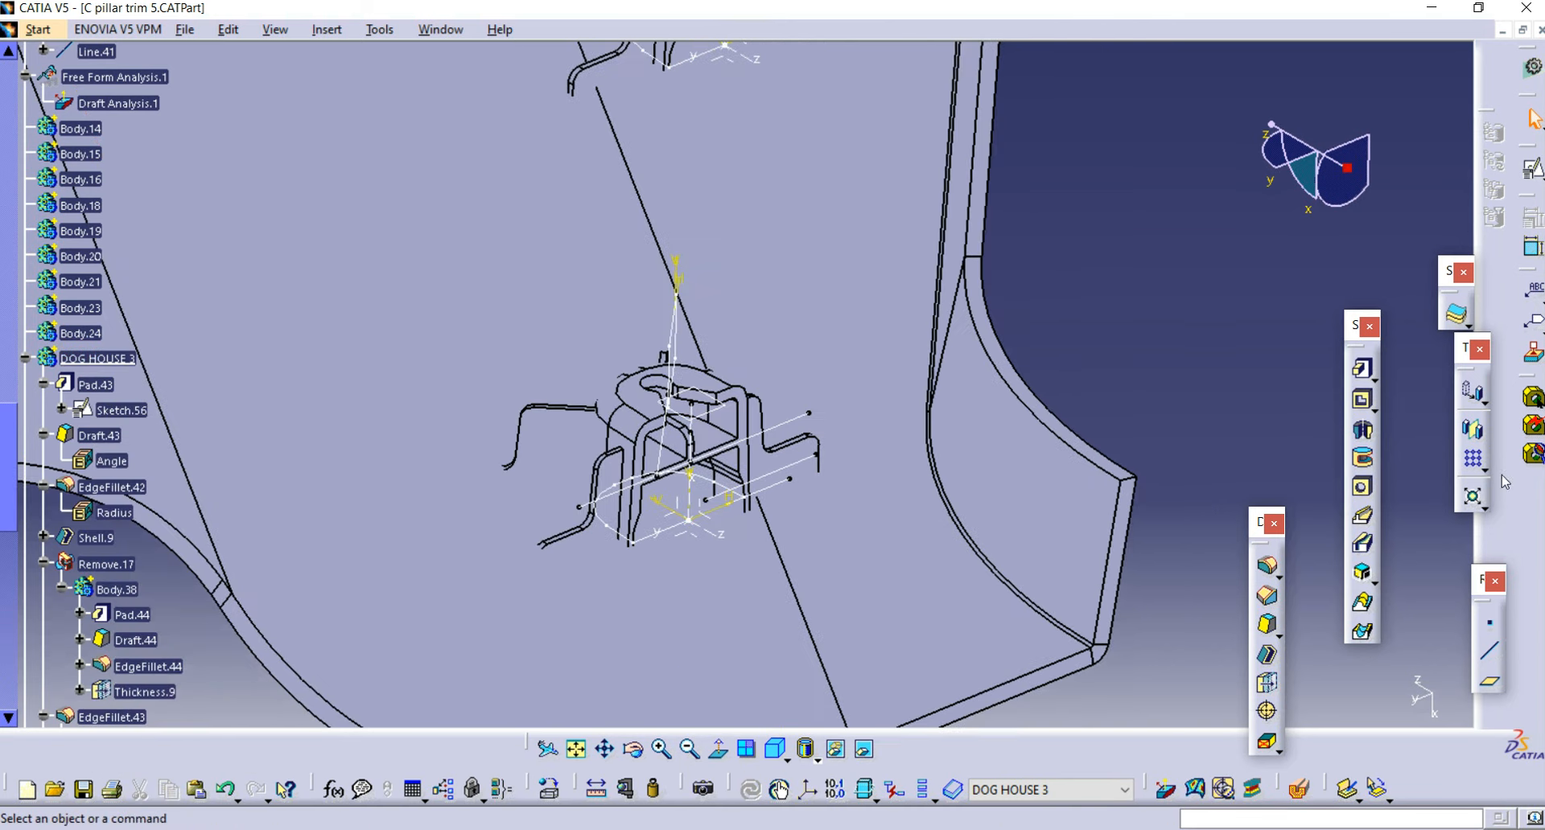
{"action": "left_click", "coordinate": [1484, 400]}
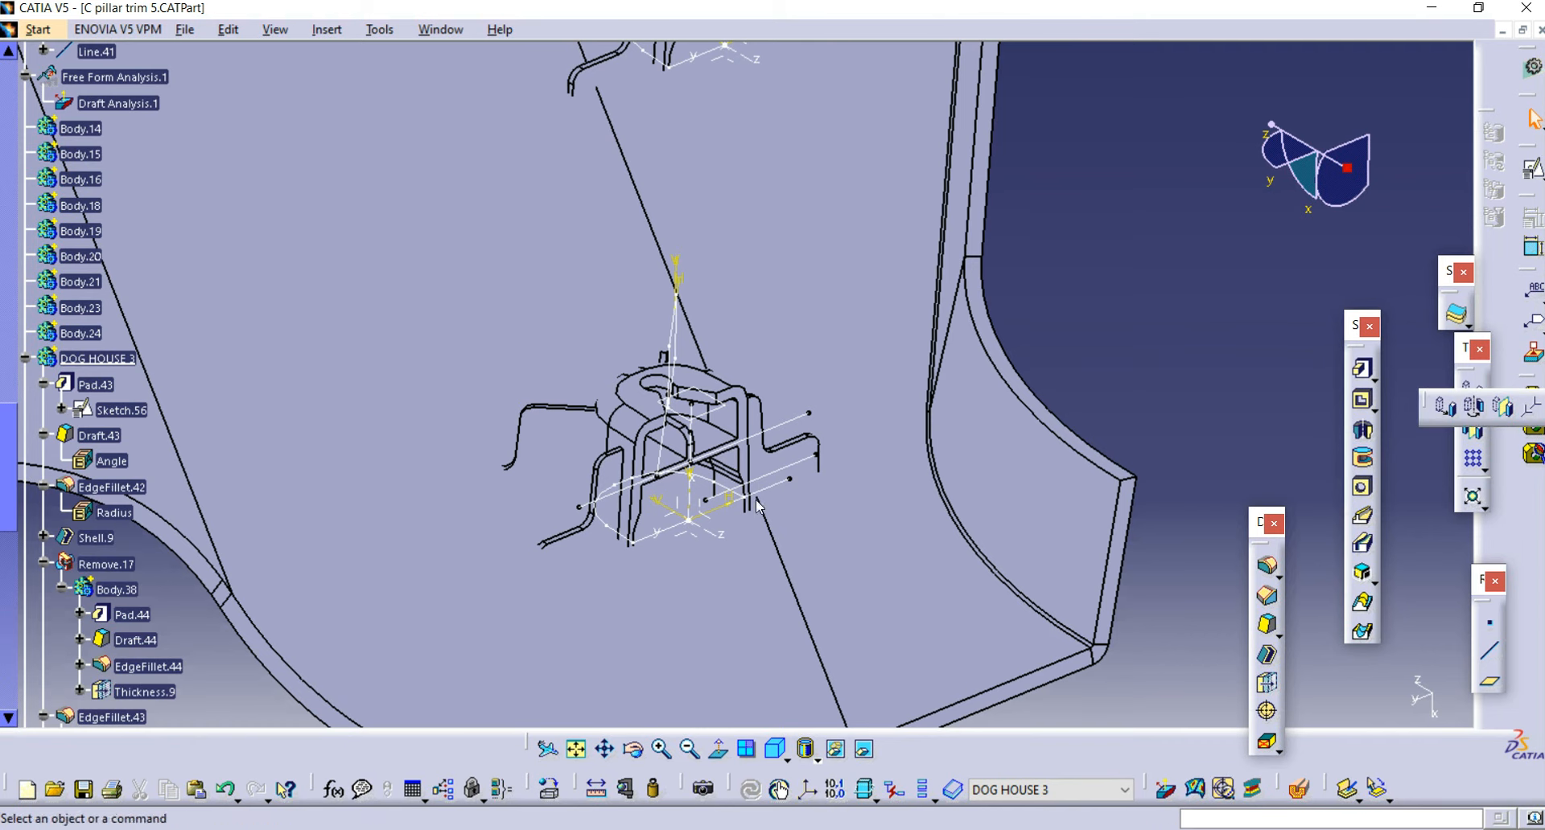
{"action": "left_click", "coordinate": [822, 473]}
{"action": "middle_click_drag", "start_coordinate": [734, 548], "coordinate": [955, 238]}
{"action": "middle_click_drag", "start_coordinate": [586, 500], "coordinate": [671, 409]}
{"action": "left_click", "coordinate": [655, 405]}
{"action": "middle_click_drag", "start_coordinate": [827, 416], "coordinate": [821, 521]}
{"action": "middle_click_drag", "start_coordinate": [757, 467], "coordinate": [793, 563]}
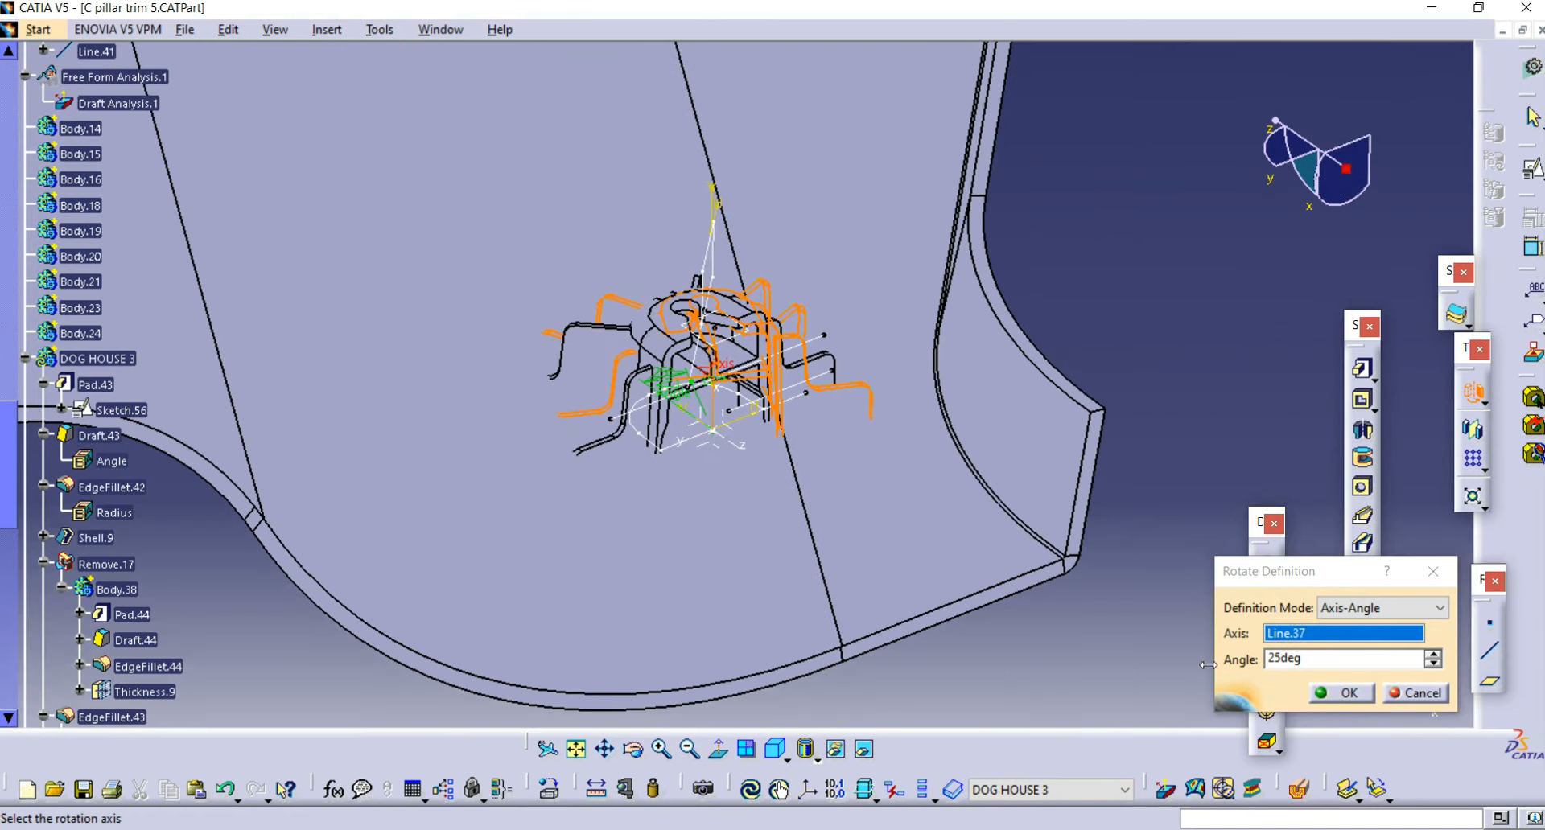
{"action": "left_click", "coordinate": [1342, 692]}
Step: Tell apart the two bodies named DOG HOUSE 3 and rename the one containing Pad.43 as DOG HOUSE 4
{"action": "middle_click_drag", "start_coordinate": [1068, 272], "coordinate": [779, 600]}
{"action": "middle_click_drag", "start_coordinate": [866, 387], "coordinate": [722, 471]}
{"action": "scroll", "coordinate": [722, 471], "scroll_direction": "down", "scroll_amount": 1}
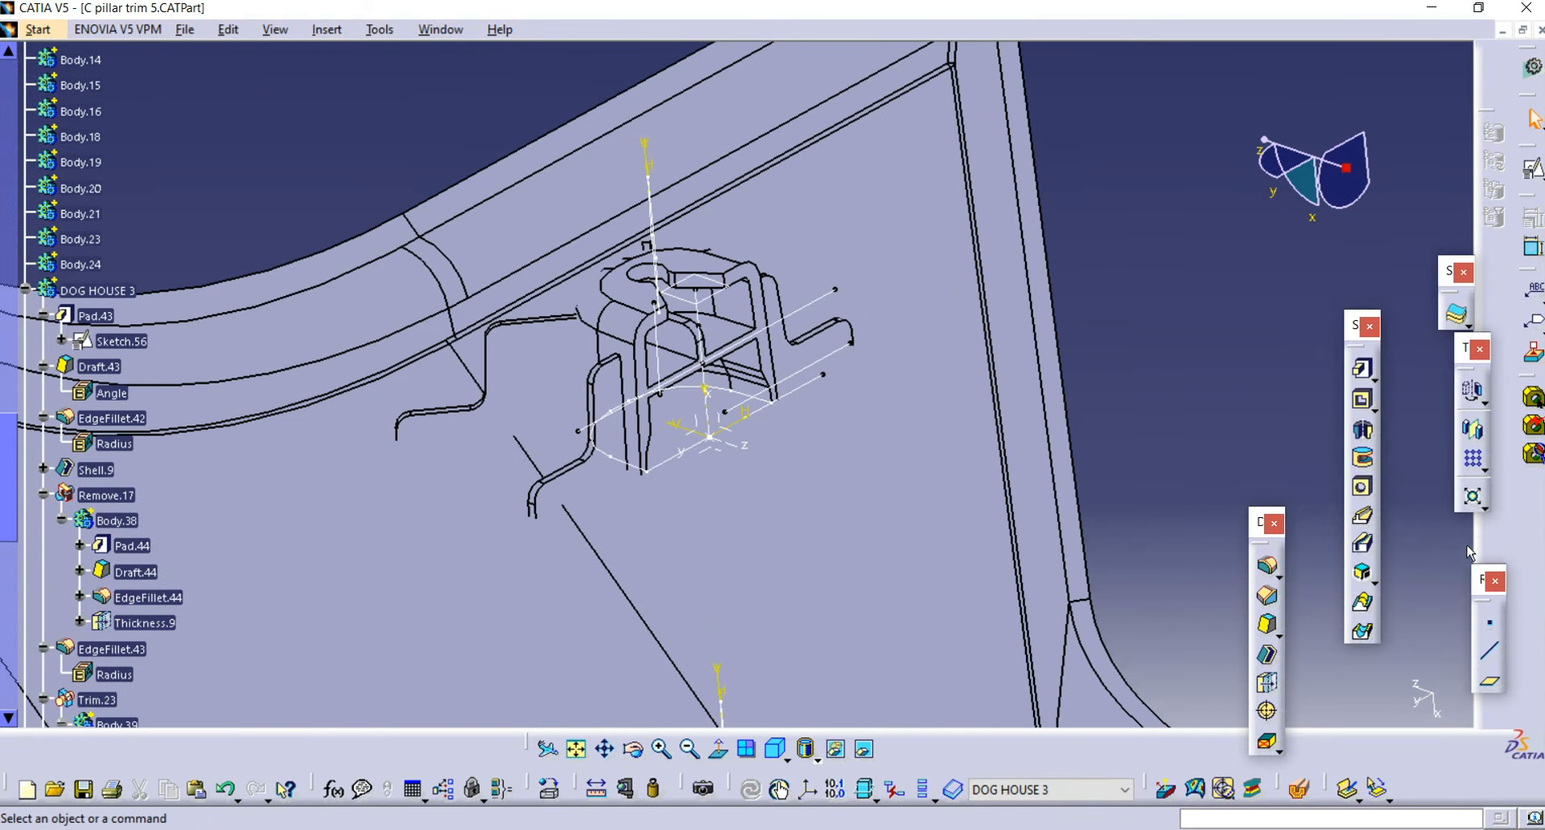
{"action": "right_click", "coordinate": [699, 255]}
{"action": "left_click", "coordinate": [694, 262]}
{"action": "right_click", "coordinate": [702, 265]}
{"action": "left_click", "coordinate": [728, 279]}
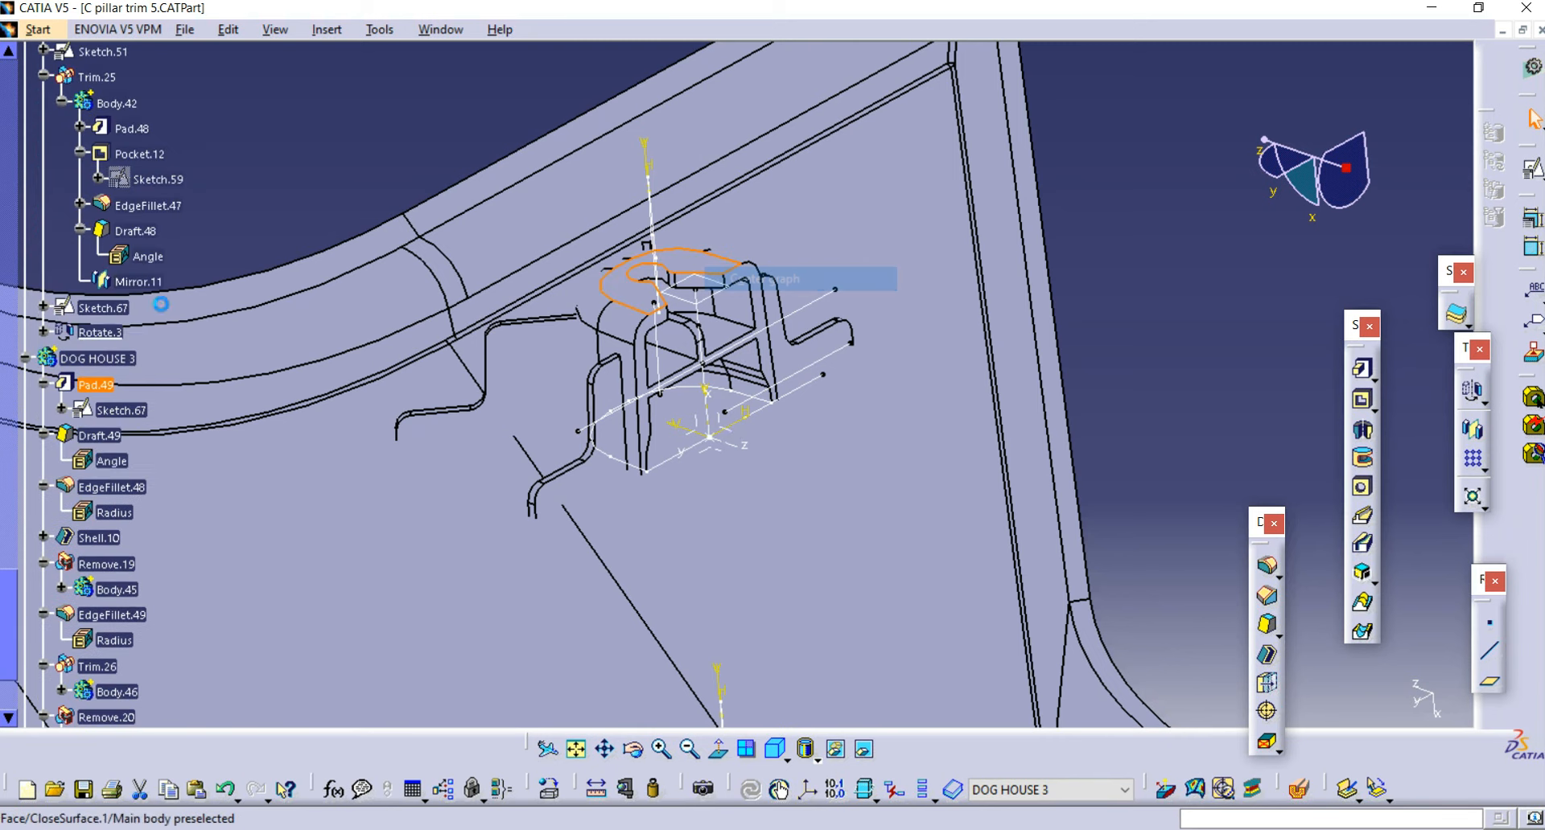
{"action": "scroll", "coordinate": [126, 232], "scroll_direction": "up", "scroll_amount": 8}
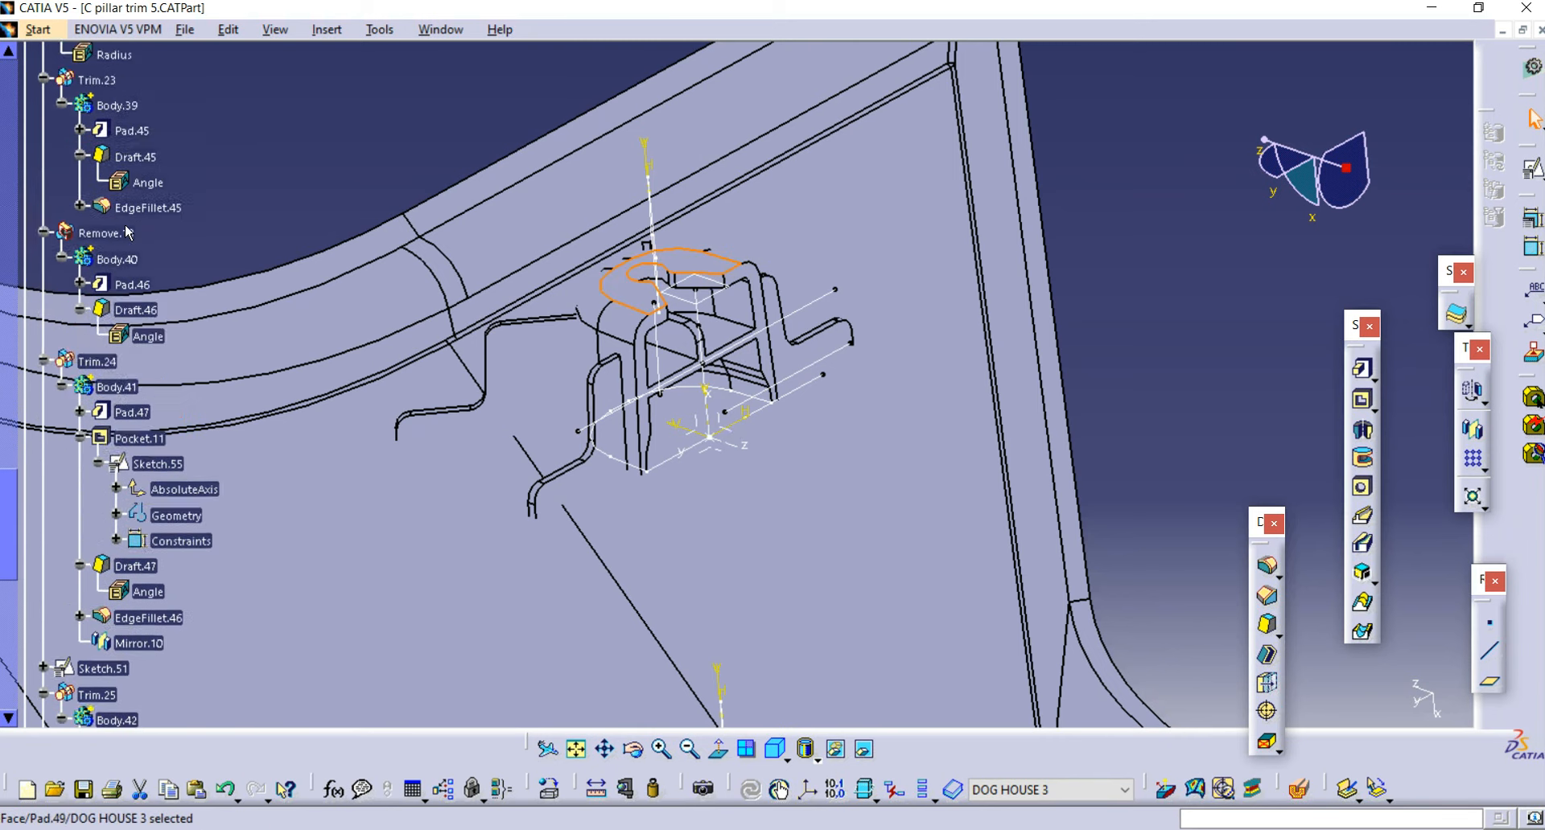
{"action": "scroll", "coordinate": [127, 232], "scroll_direction": "up", "scroll_amount": 6}
{"action": "right_click", "coordinate": [125, 149]}
{"action": "left_click", "coordinate": [178, 236]}
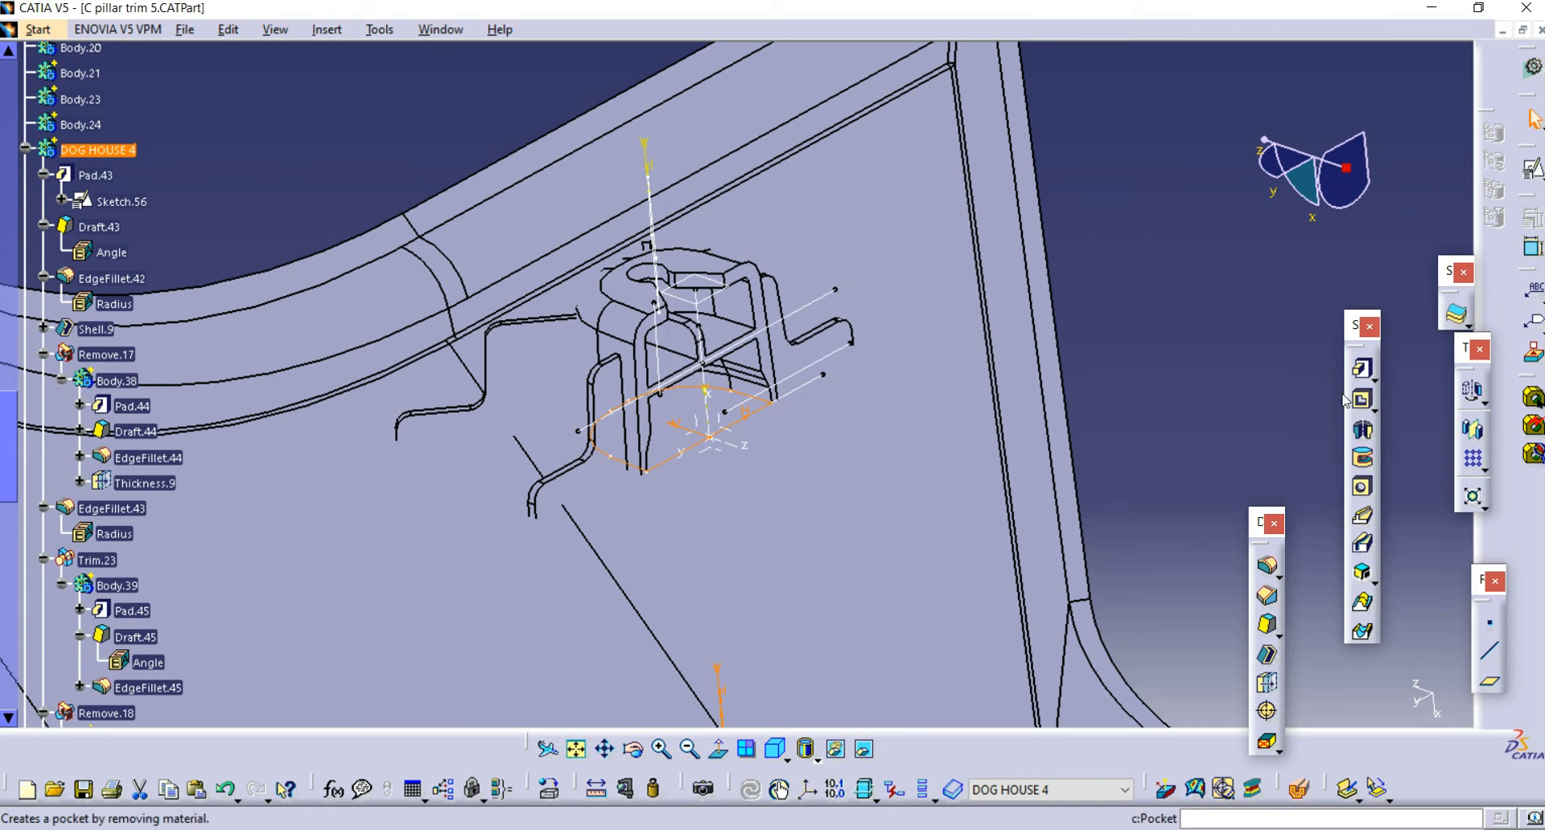
{"action": "middle_click_drag", "start_coordinate": [1038, 309], "coordinate": [1070, 403]}
{"action": "left_click", "coordinate": [1078, 393]}
{"action": "scroll", "coordinate": [925, 386], "scroll_direction": "down", "scroll_amount": 1}
{"action": "middle_click_drag", "start_coordinate": [921, 384], "coordinate": [1002, 464]}
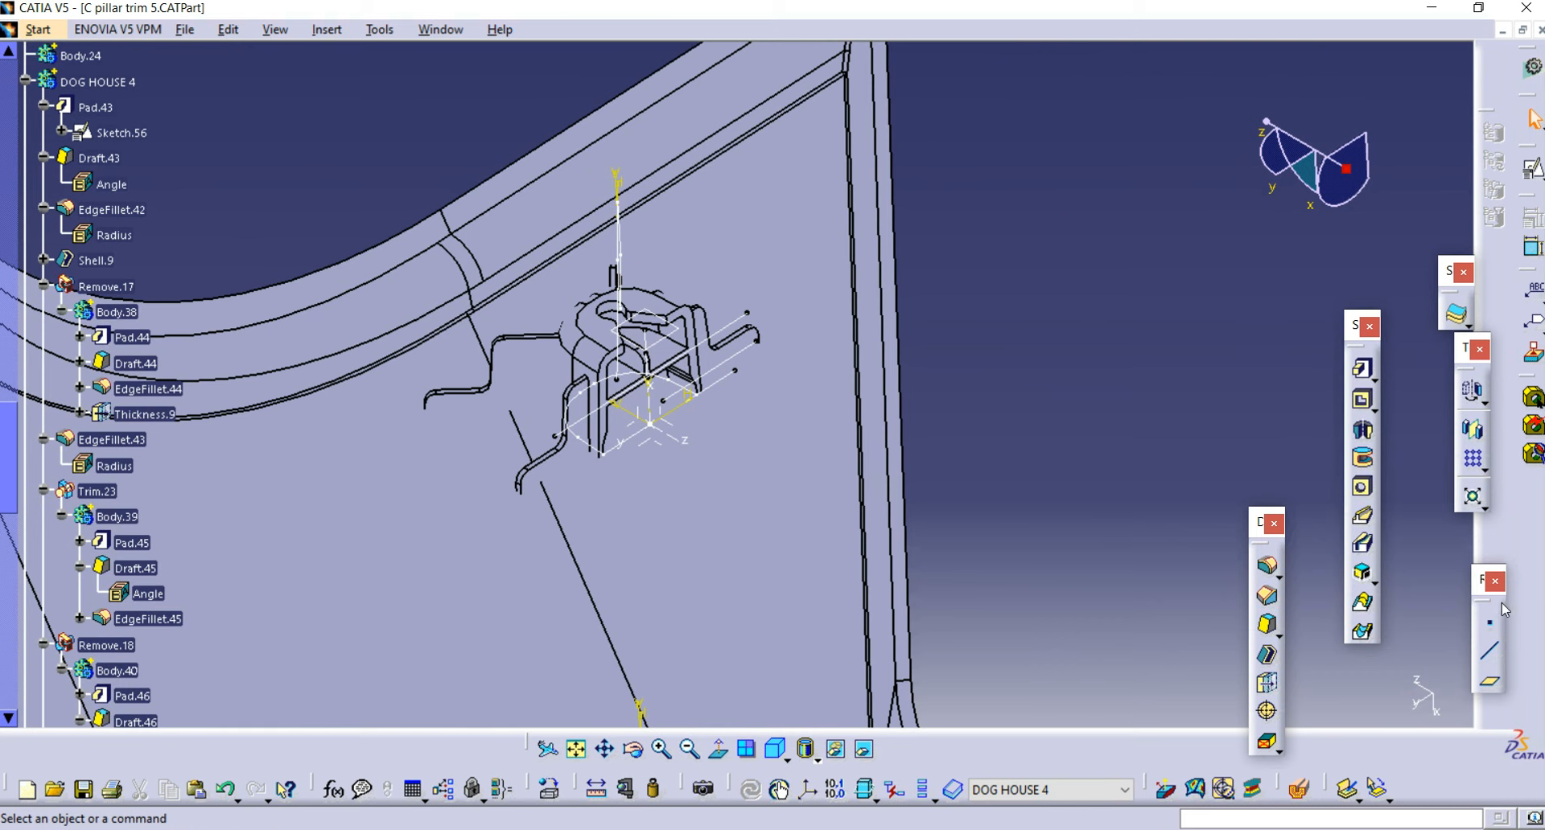
{"action": "right_click", "coordinate": [132, 84]}
{"action": "left_click", "coordinate": [170, 223]}
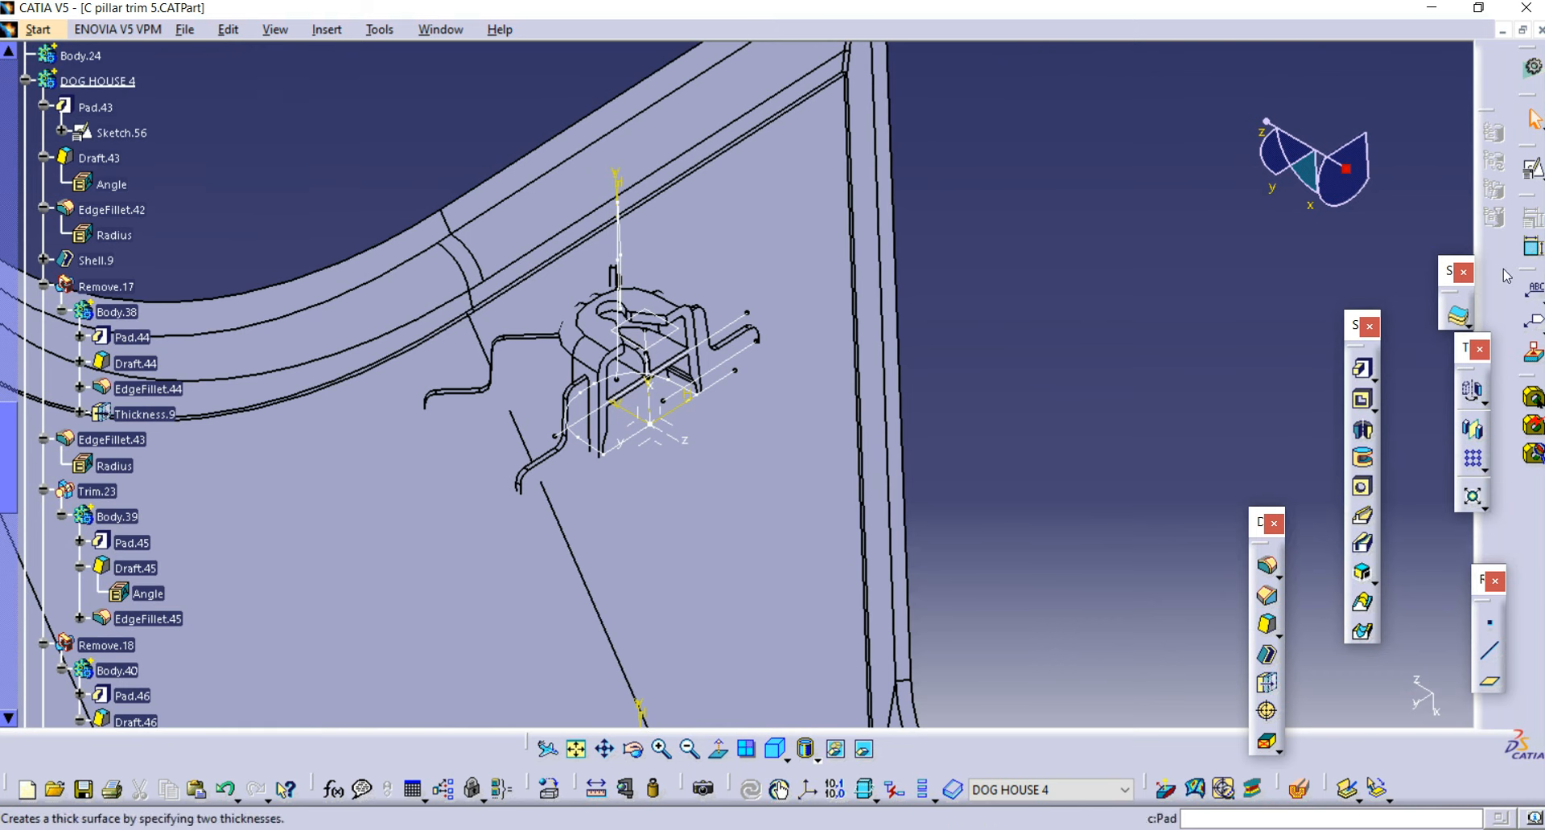
{"action": "left_click", "coordinate": [1474, 400]}
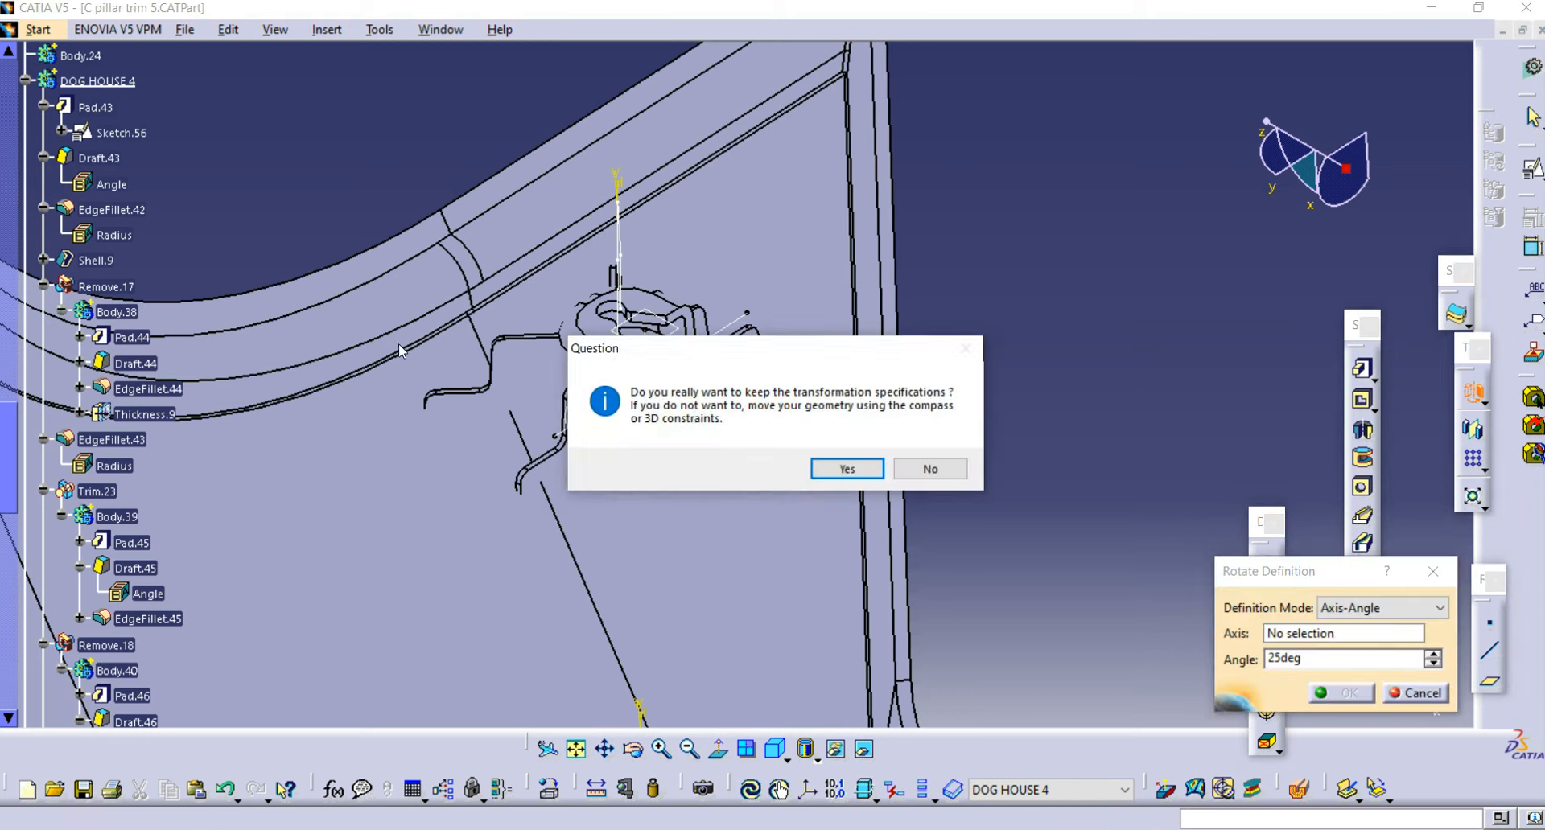
{"action": "left_click", "coordinate": [845, 468]}
{"action": "scroll", "coordinate": [718, 384], "scroll_direction": "up", "scroll_amount": 3}
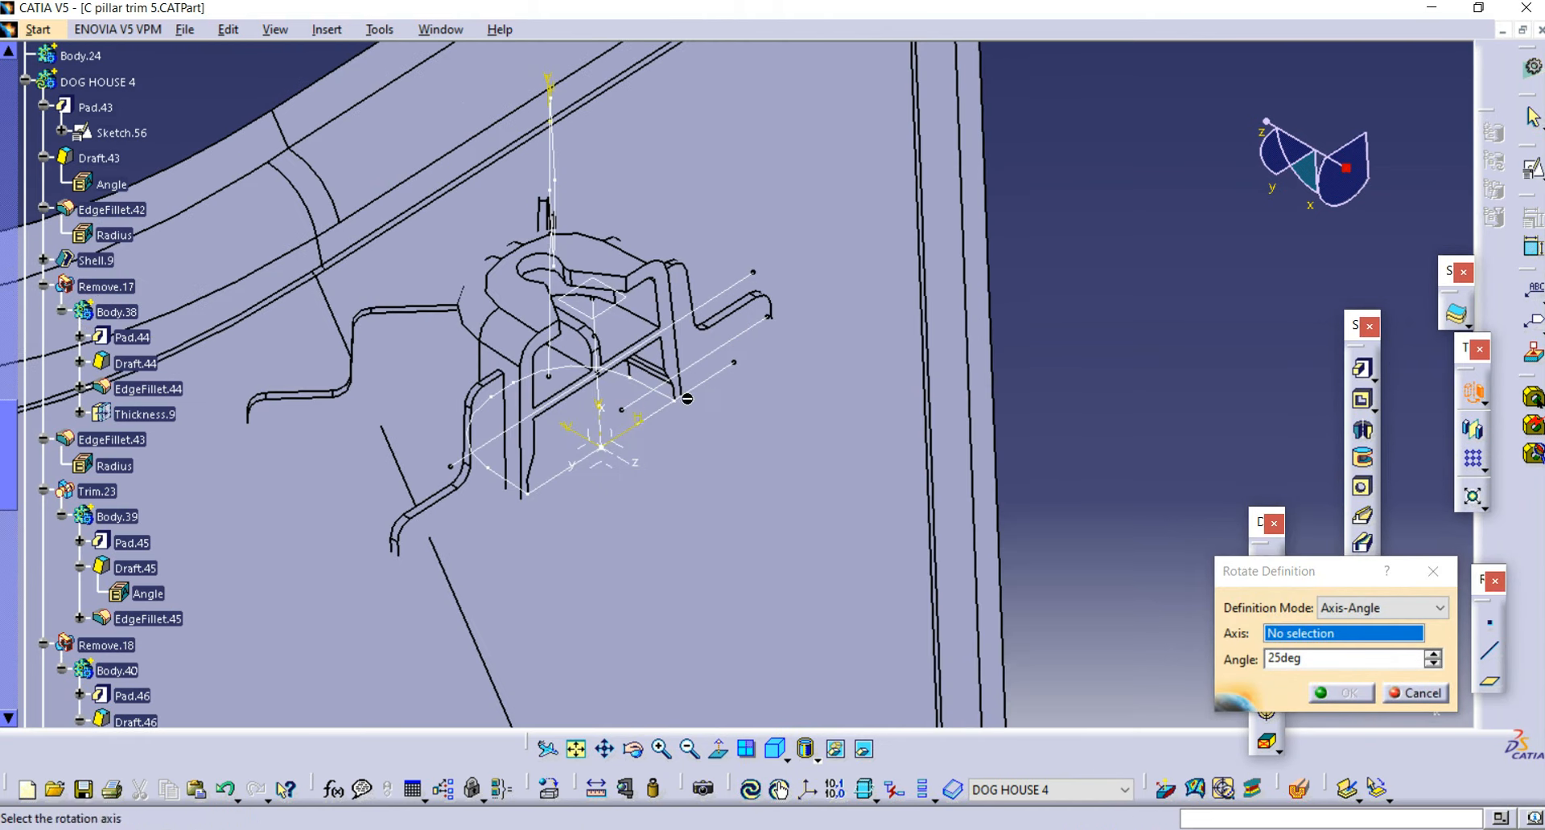
{"action": "middle_click_drag", "start_coordinate": [592, 350], "coordinate": [851, 588]}
{"action": "scroll", "coordinate": [804, 434], "scroll_direction": "down", "scroll_amount": 1}
{"action": "left_click", "coordinate": [596, 450]}
{"action": "middle_click_drag", "start_coordinate": [840, 500], "coordinate": [822, 531]}
{"action": "key", "text": "Escape"}
Step: Examine the two dog houses near the trim's end and trace their geometry to the owning bodies in the specification tree
{"action": "scroll", "coordinate": [158, 233], "scroll_direction": "up", "scroll_amount": 3}
{"action": "right_click", "coordinate": [112, 287]}
{"action": "left_click", "coordinate": [201, 437]}
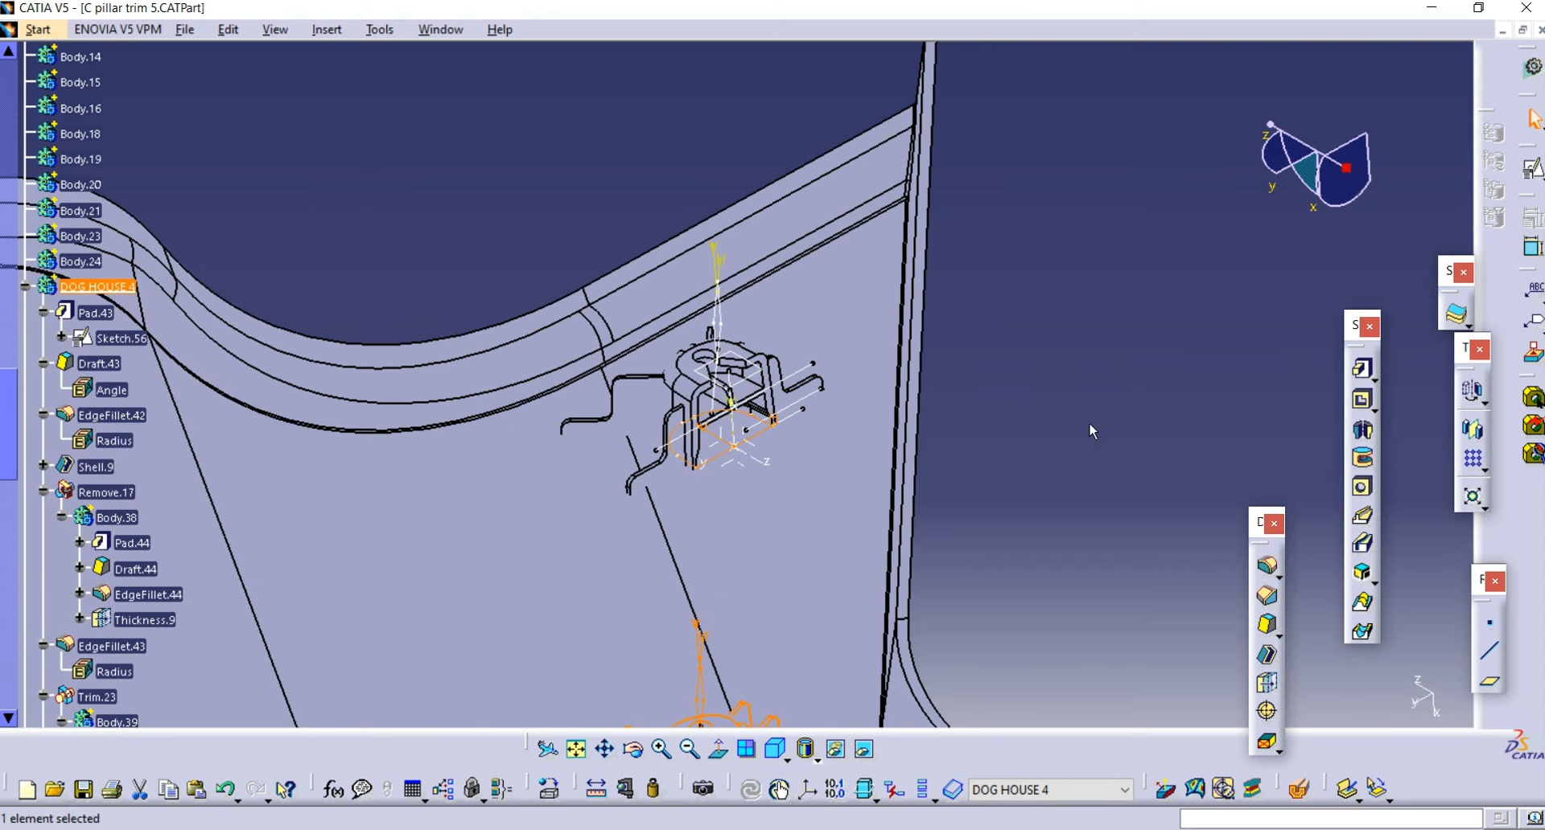
{"action": "middle_click_drag", "start_coordinate": [708, 479], "coordinate": [782, 468]}
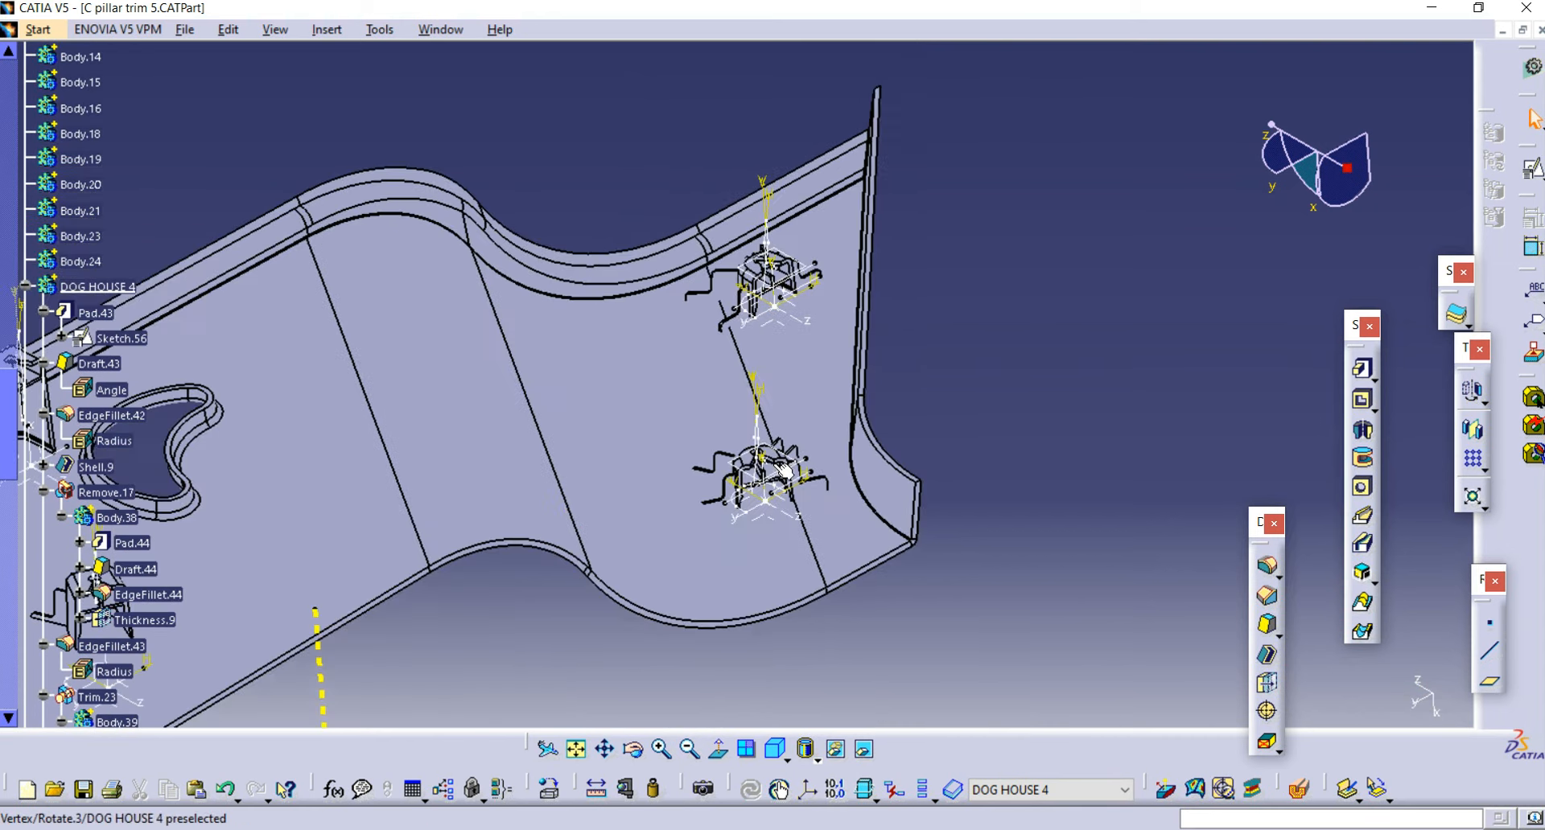
{"action": "right_click", "coordinate": [784, 460]}
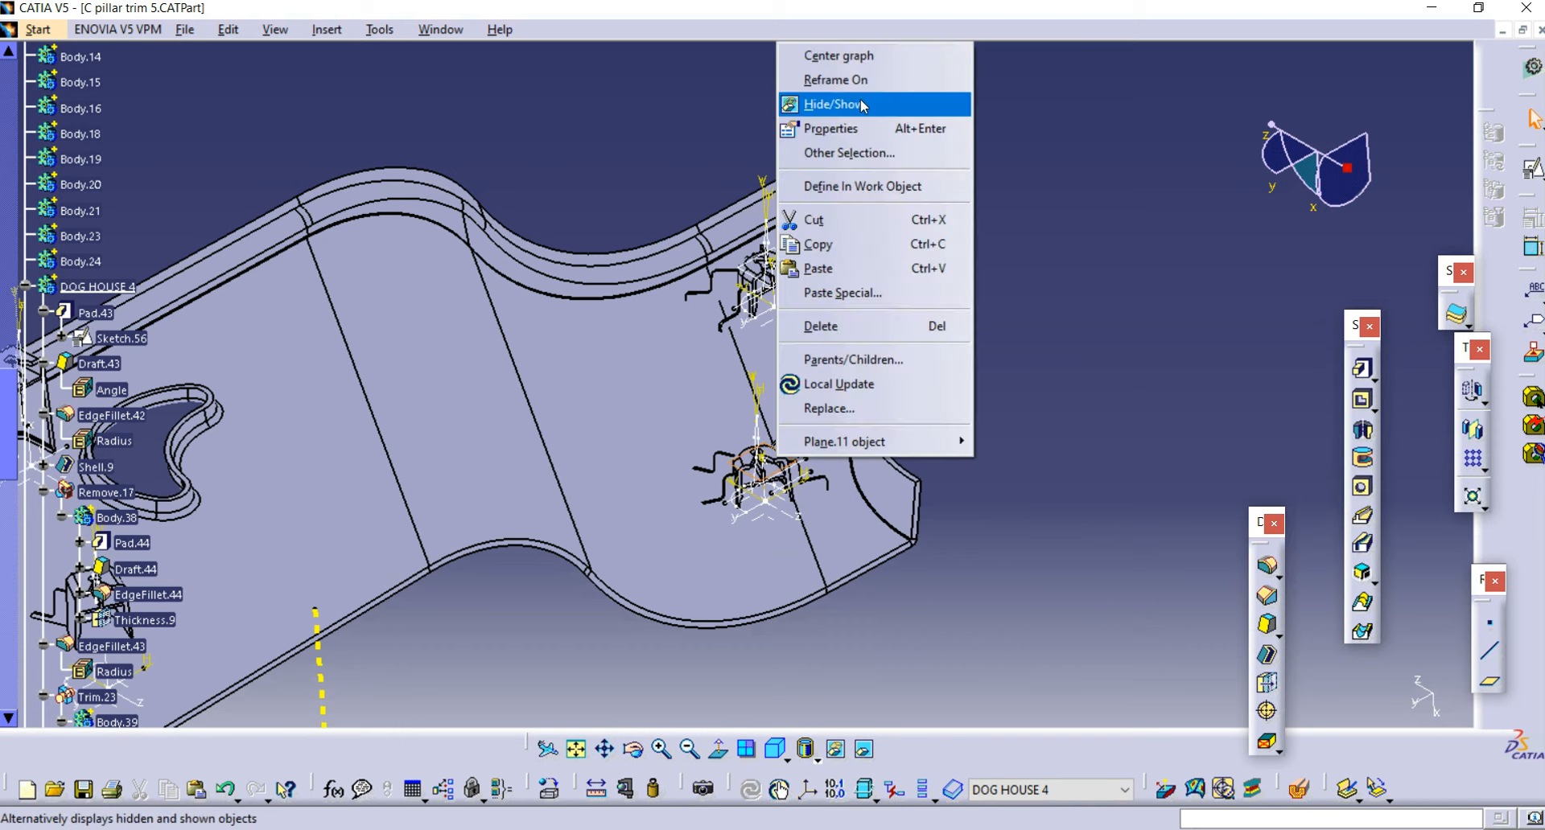
{"action": "left_click", "coordinate": [809, 49]}
{"action": "scroll", "coordinate": [176, 193], "scroll_direction": "up", "scroll_amount": 5}
{"action": "middle_click_drag", "start_coordinate": [864, 403], "coordinate": [799, 592]}
{"action": "scroll", "coordinate": [834, 406], "scroll_direction": "down", "scroll_amount": 1}
{"action": "middle_click_drag", "start_coordinate": [818, 330], "coordinate": [757, 481]}
{"action": "middle_click_drag", "start_coordinate": [758, 481], "coordinate": [737, 404]}
{"action": "right_click", "coordinate": [737, 403]}
{"action": "left_click", "coordinate": [724, 354]}
{"action": "scroll", "coordinate": [127, 364], "scroll_direction": "up", "scroll_amount": 15}
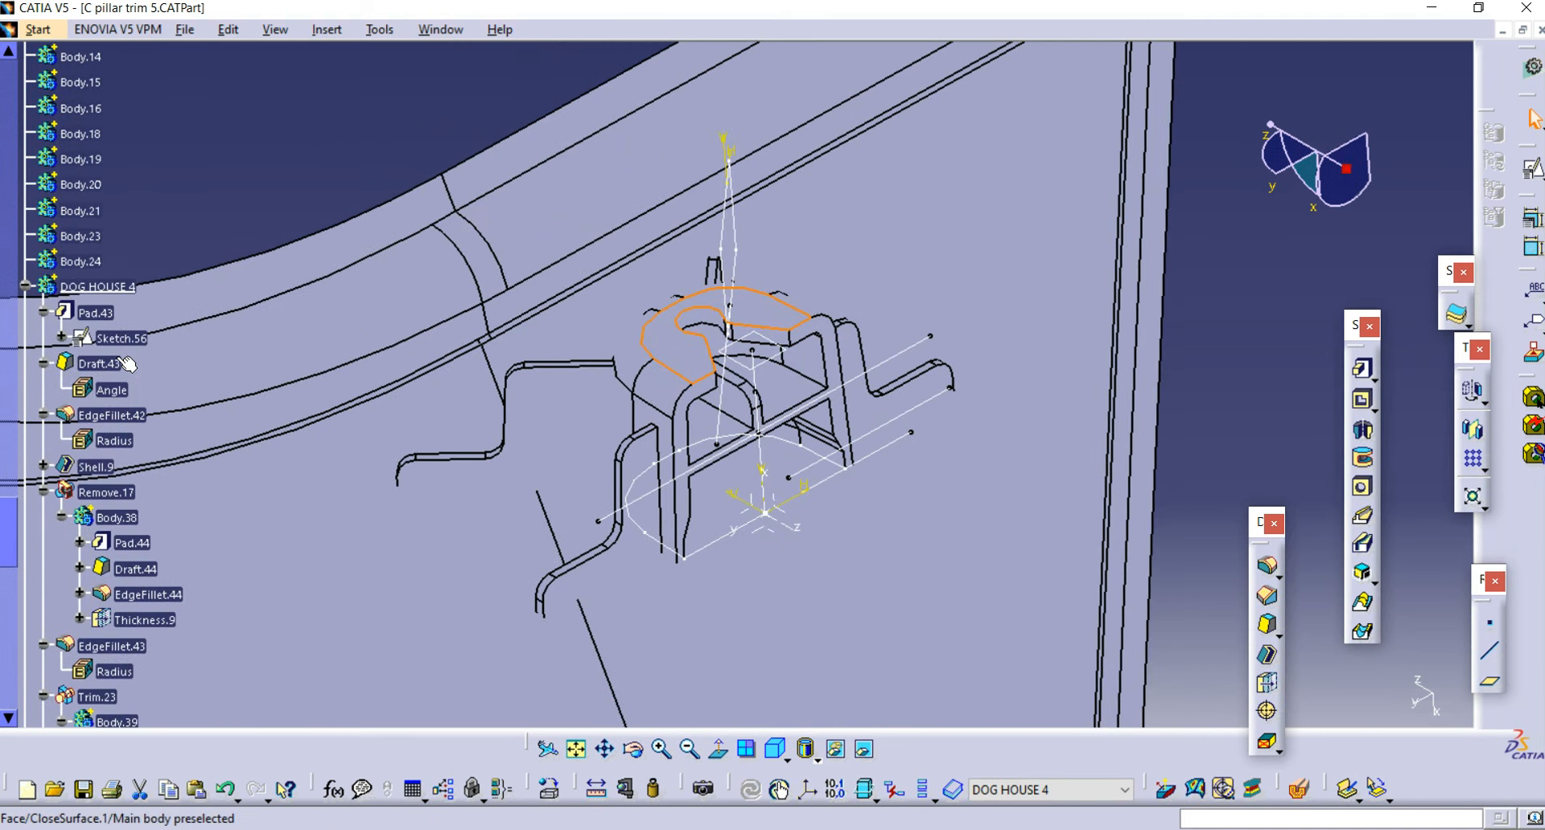
Step: Try to rotate the DOG HOUSE 4 body by 25° about Line.41
{"action": "right_click", "coordinate": [123, 288]}
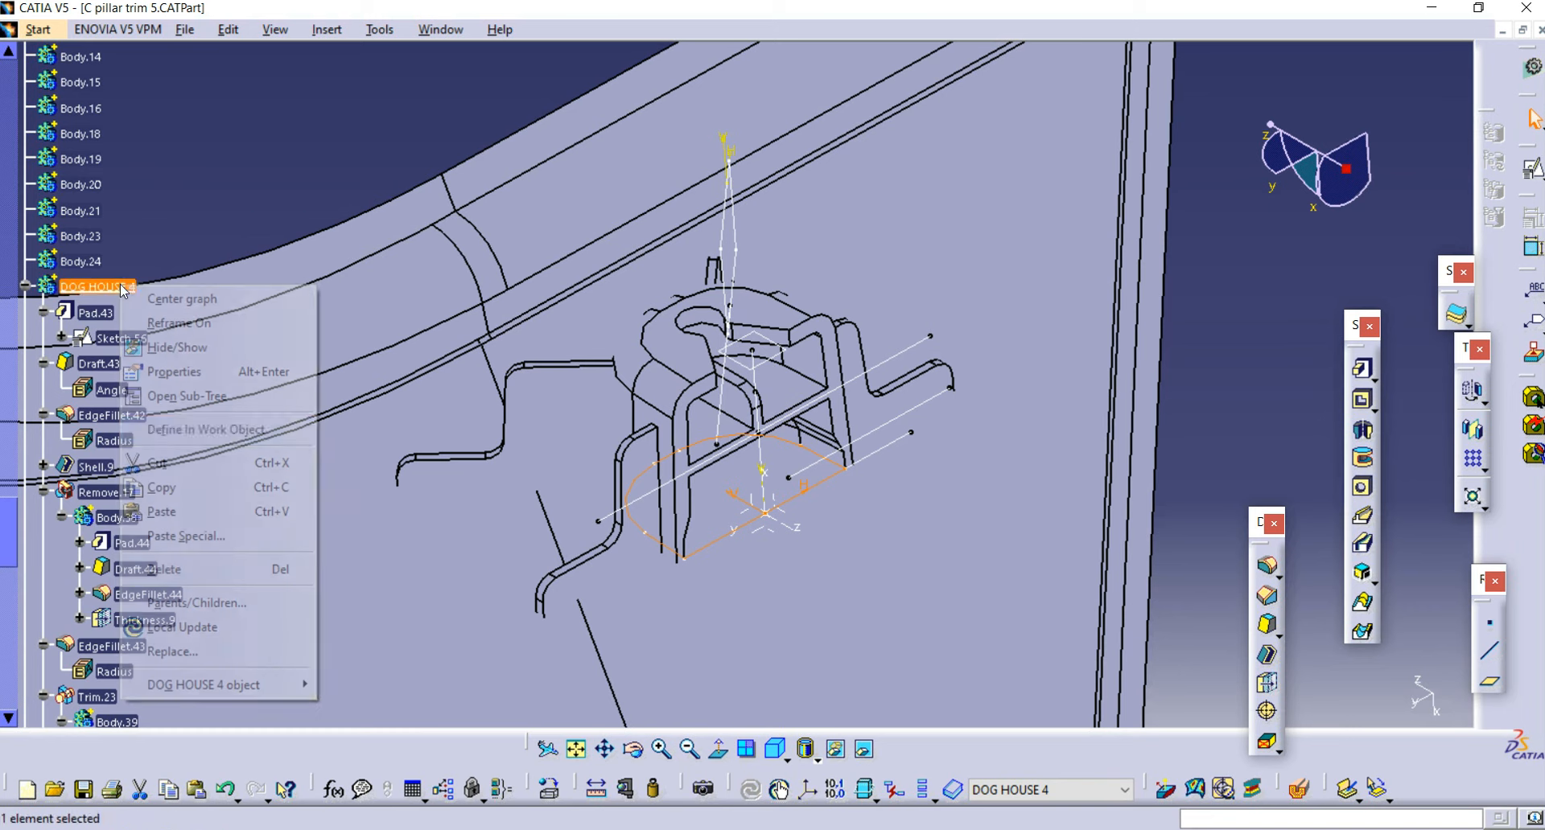
{"action": "left_click", "coordinate": [181, 428]}
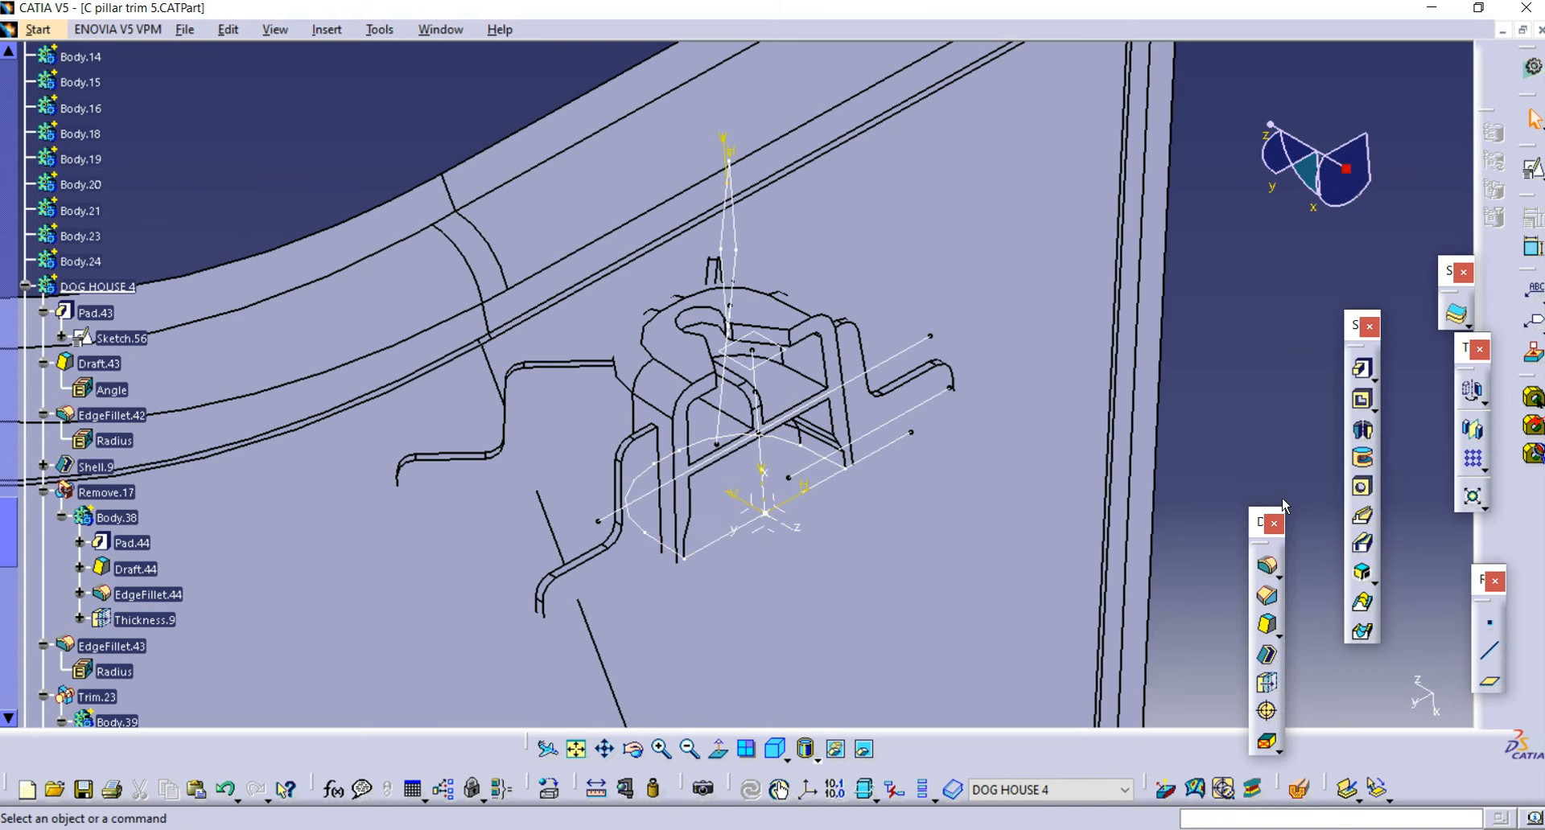
{"action": "left_click", "coordinate": [1473, 391]}
{"action": "left_click", "coordinate": [855, 470]}
{"action": "middle_click_drag", "start_coordinate": [805, 559], "coordinate": [881, 537], "text": "ctrl"}
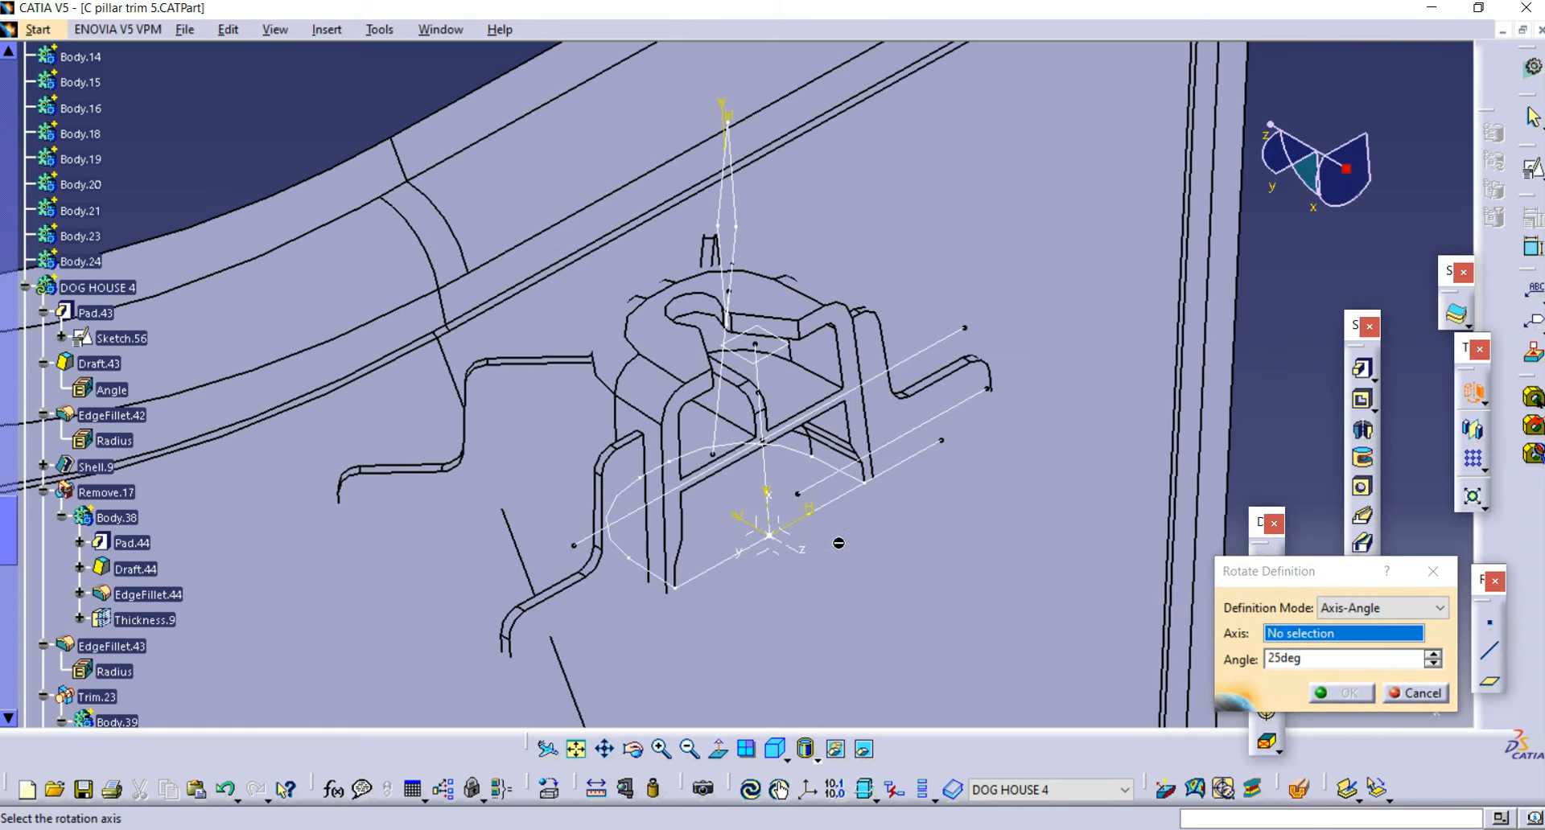
{"action": "left_click", "coordinate": [776, 503]}
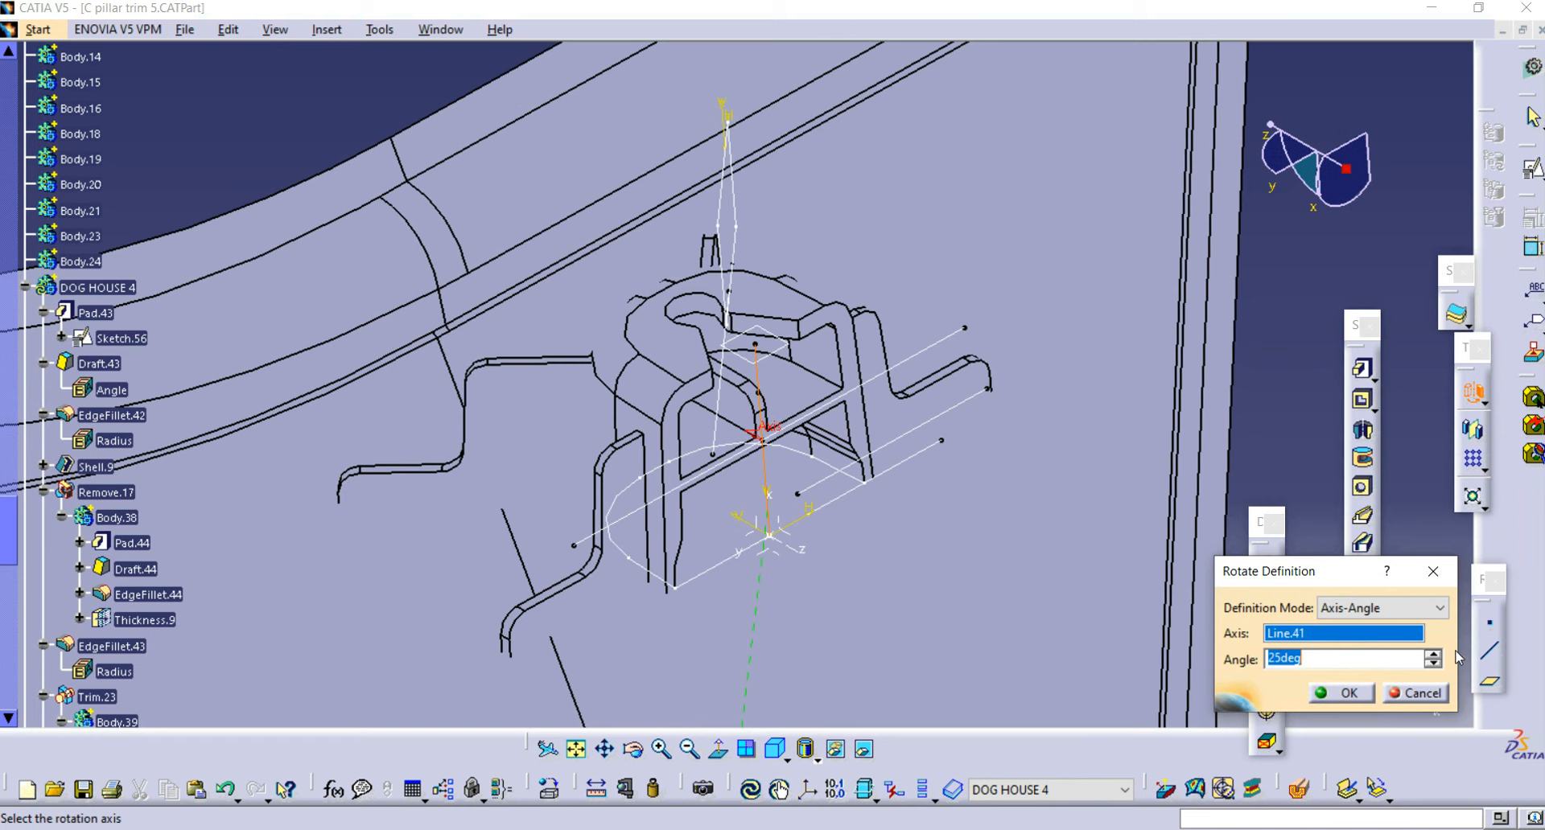
{"action": "left_click", "coordinate": [1340, 692]}
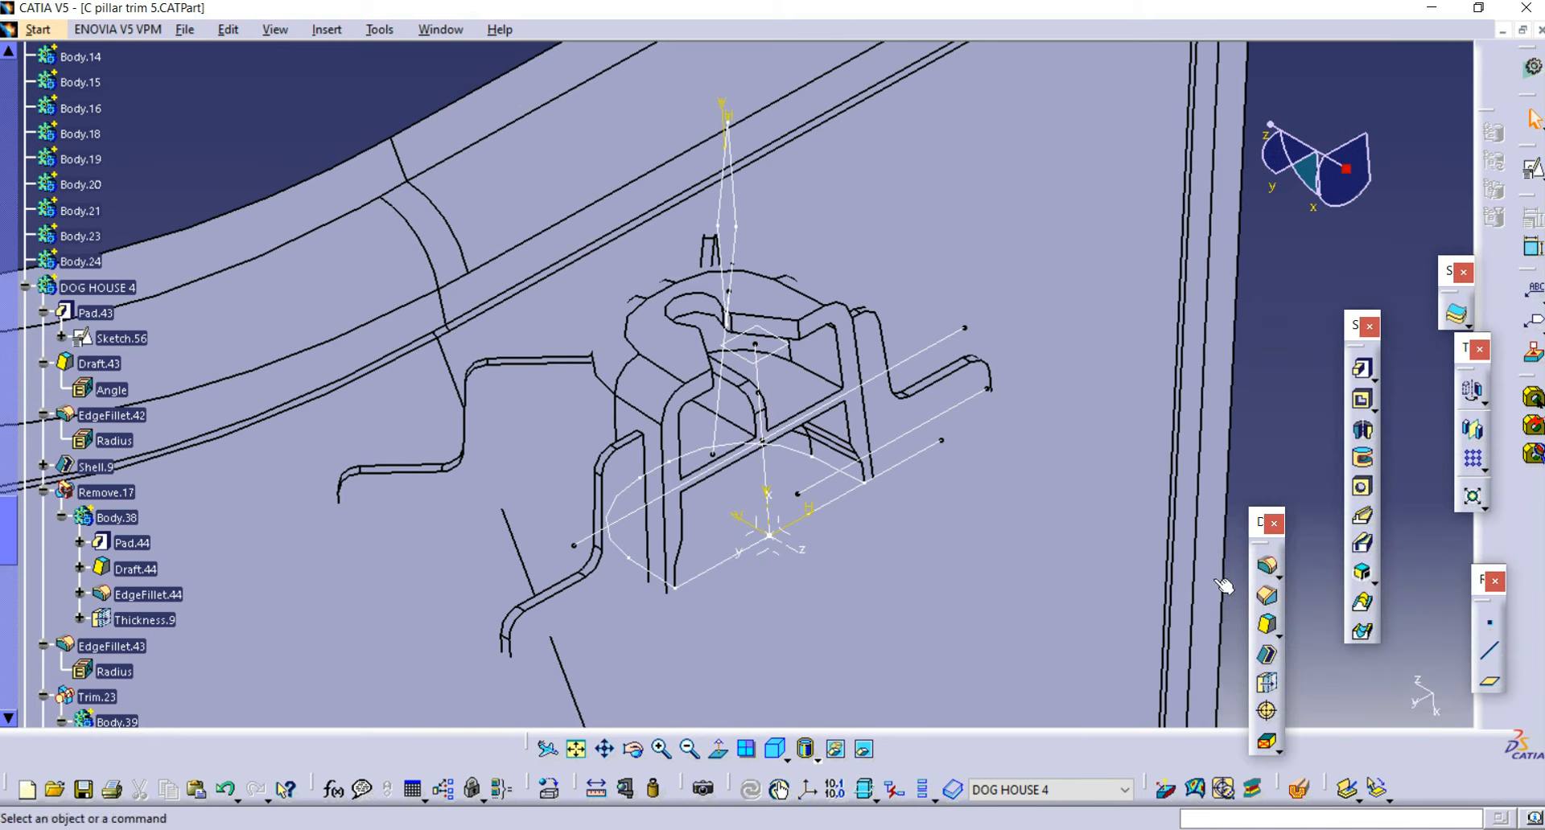
Step: With DOG HOUSE 3 as the work object, rotate it by 25° about Line.41, keeping the transformation specifications
{"action": "middle_click_drag", "start_coordinate": [974, 378], "coordinate": [980, 430], "text": "ctrl"}
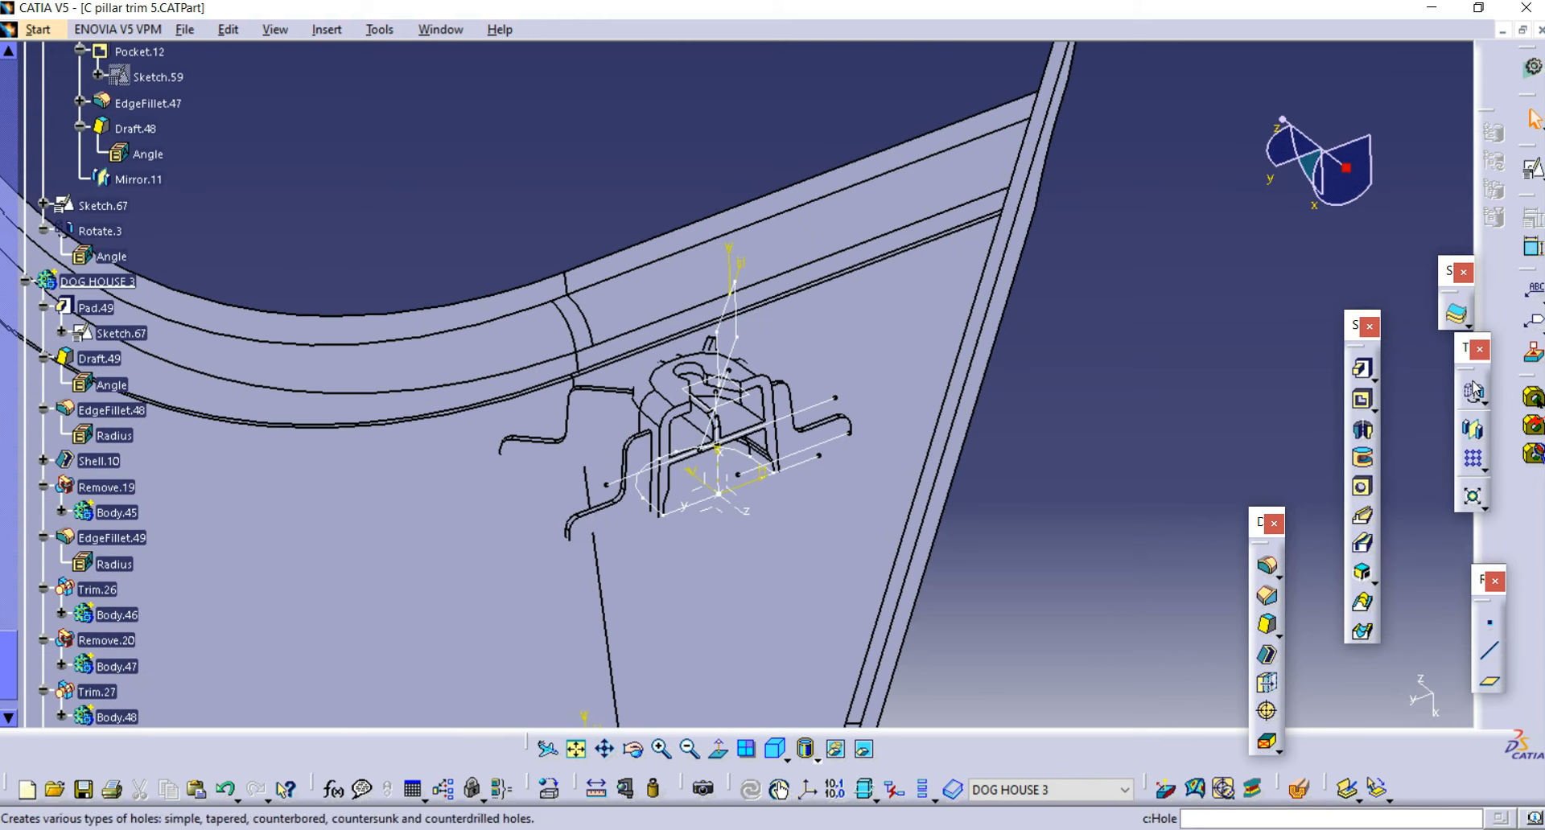
{"action": "left_click", "coordinate": [1472, 392]}
{"action": "left_click", "coordinate": [847, 465]}
{"action": "middle_click_drag", "start_coordinate": [653, 486], "coordinate": [728, 421], "text": "ctrl"}
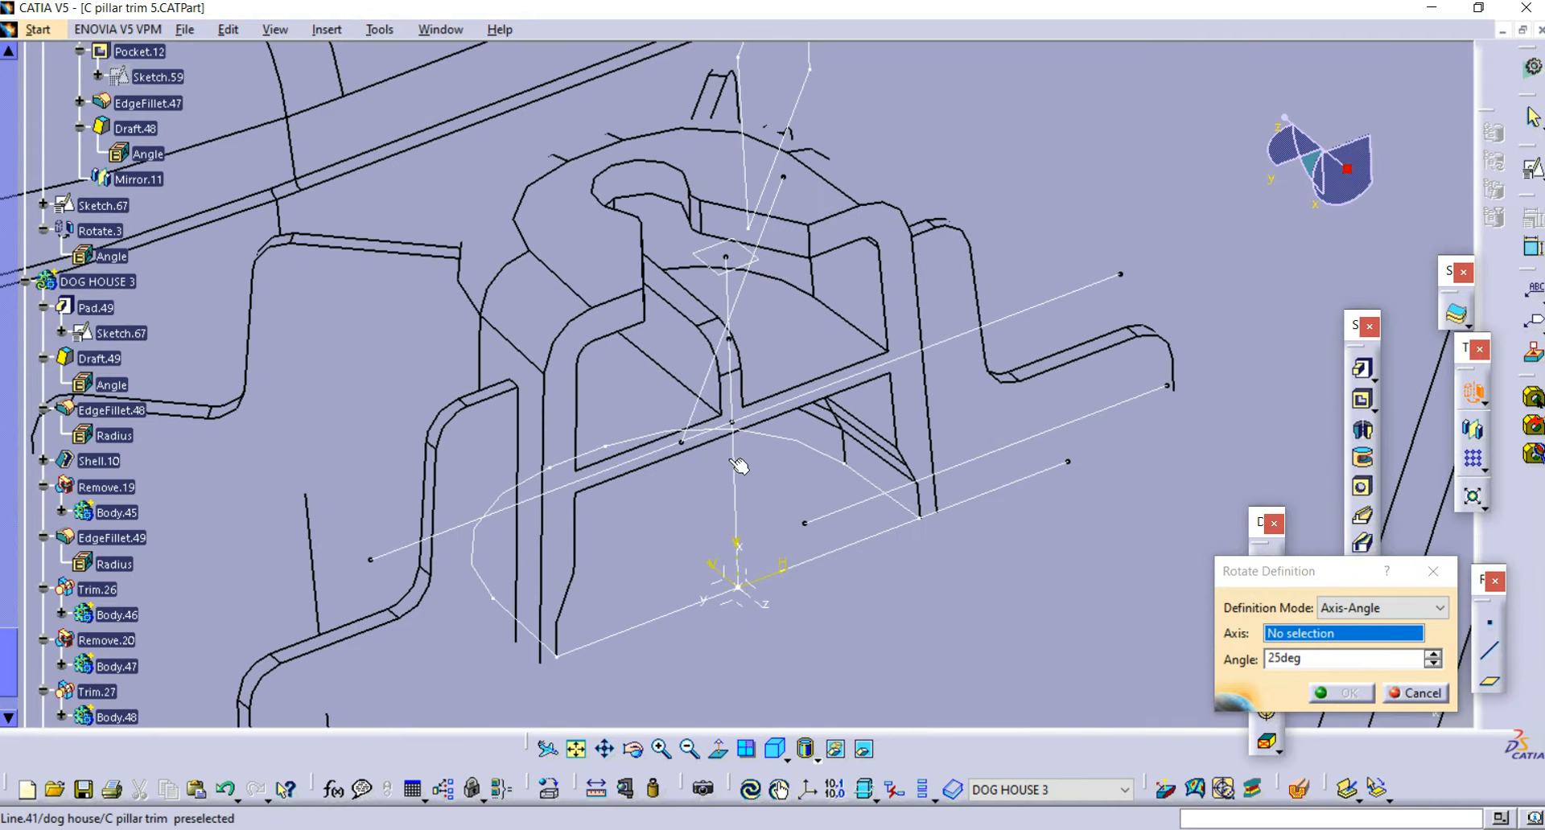
{"action": "left_click", "coordinate": [734, 460]}
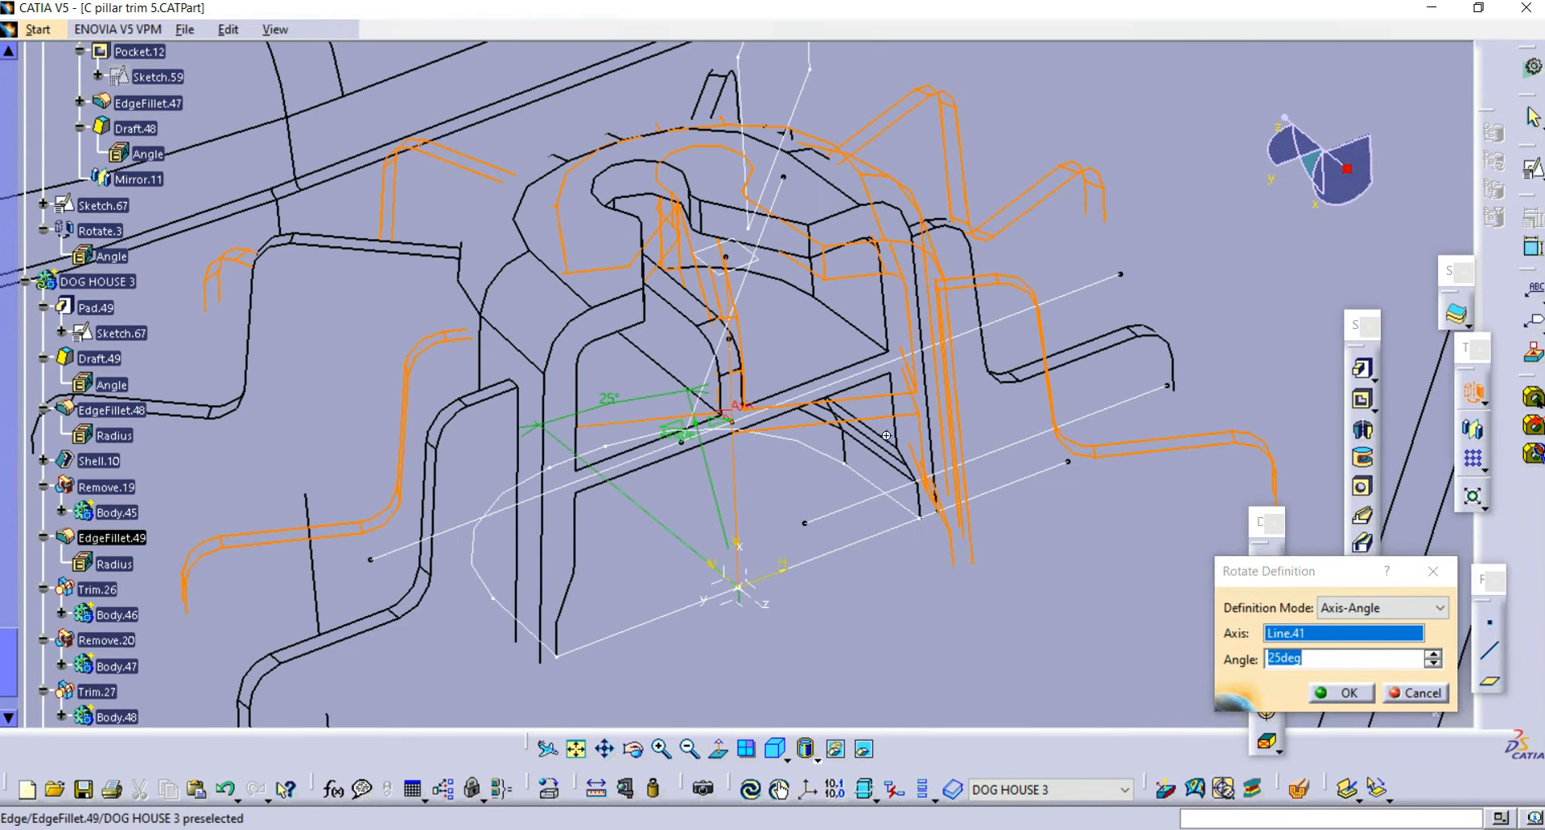
{"action": "middle_click_drag", "start_coordinate": [734, 461], "coordinate": [736, 523], "text": "ctrl"}
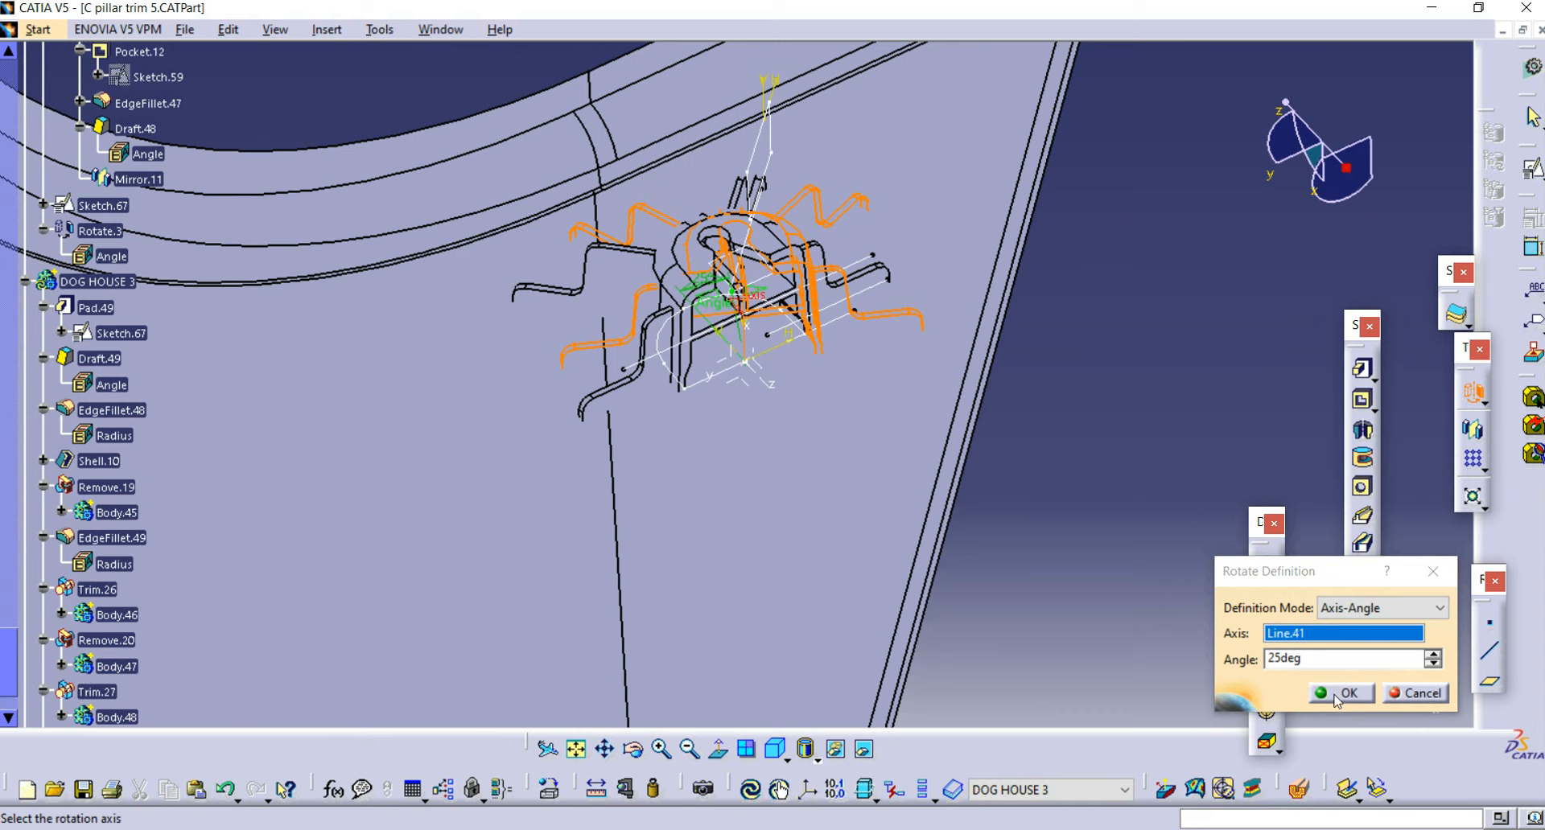
{"action": "left_click", "coordinate": [1336, 693]}
Step: Change the rotation angle of Rotate.4 in the DOG HOUSE 3 body
{"action": "middle_click_drag", "start_coordinate": [1011, 539], "coordinate": [724, 555]}
{"action": "middle_click_drag", "start_coordinate": [724, 555], "coordinate": [716, 523], "text": "ctrl"}
{"action": "middle_click_drag", "start_coordinate": [716, 523], "coordinate": [713, 635], "text": "ctrl"}
{"action": "scroll", "coordinate": [157, 502], "scroll_direction": "down", "scroll_amount": 4}
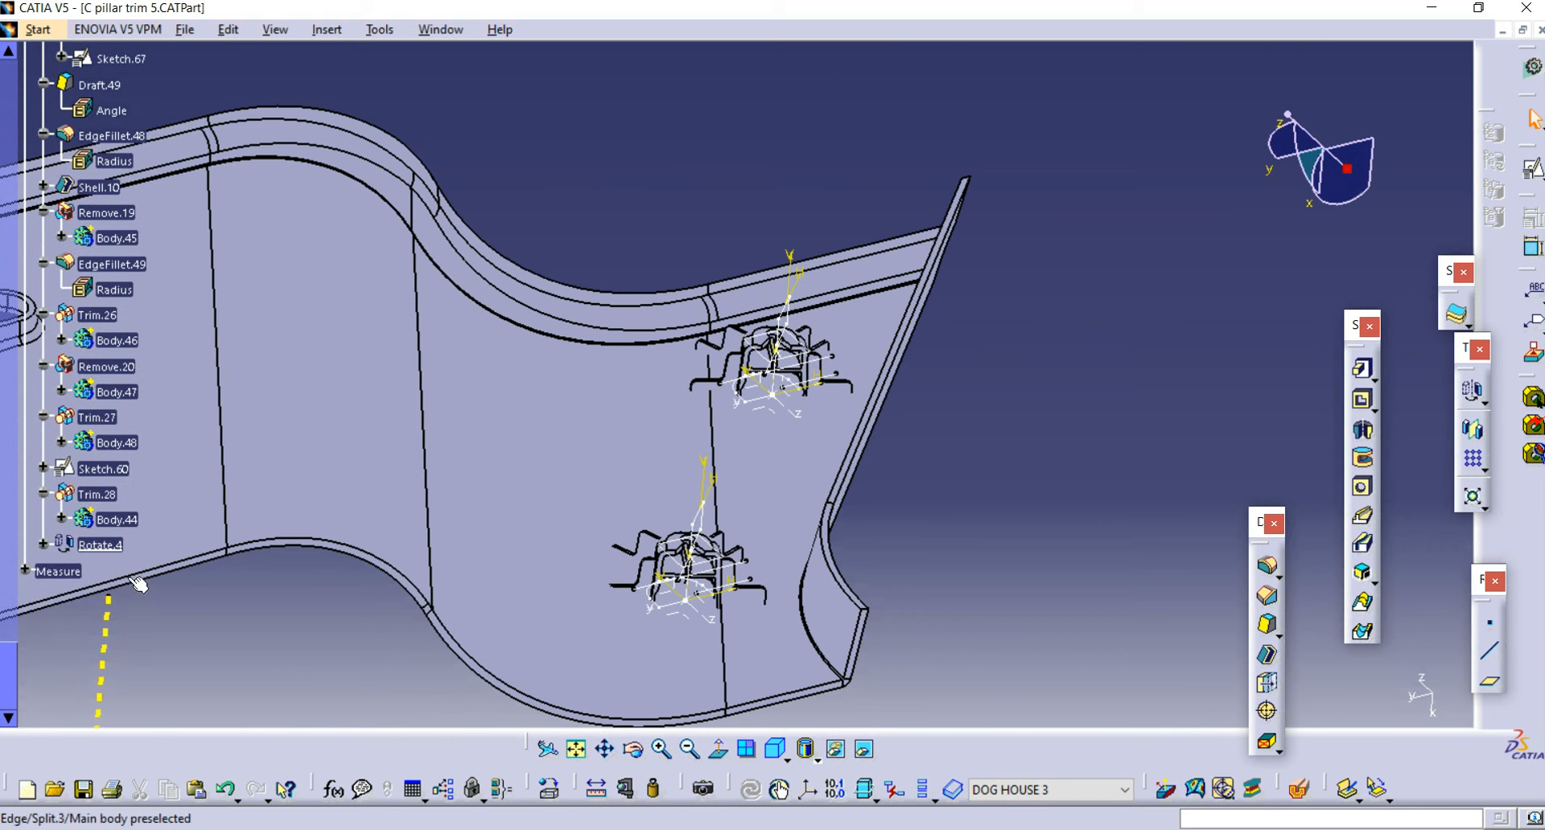
{"action": "double_click", "coordinate": [117, 547]}
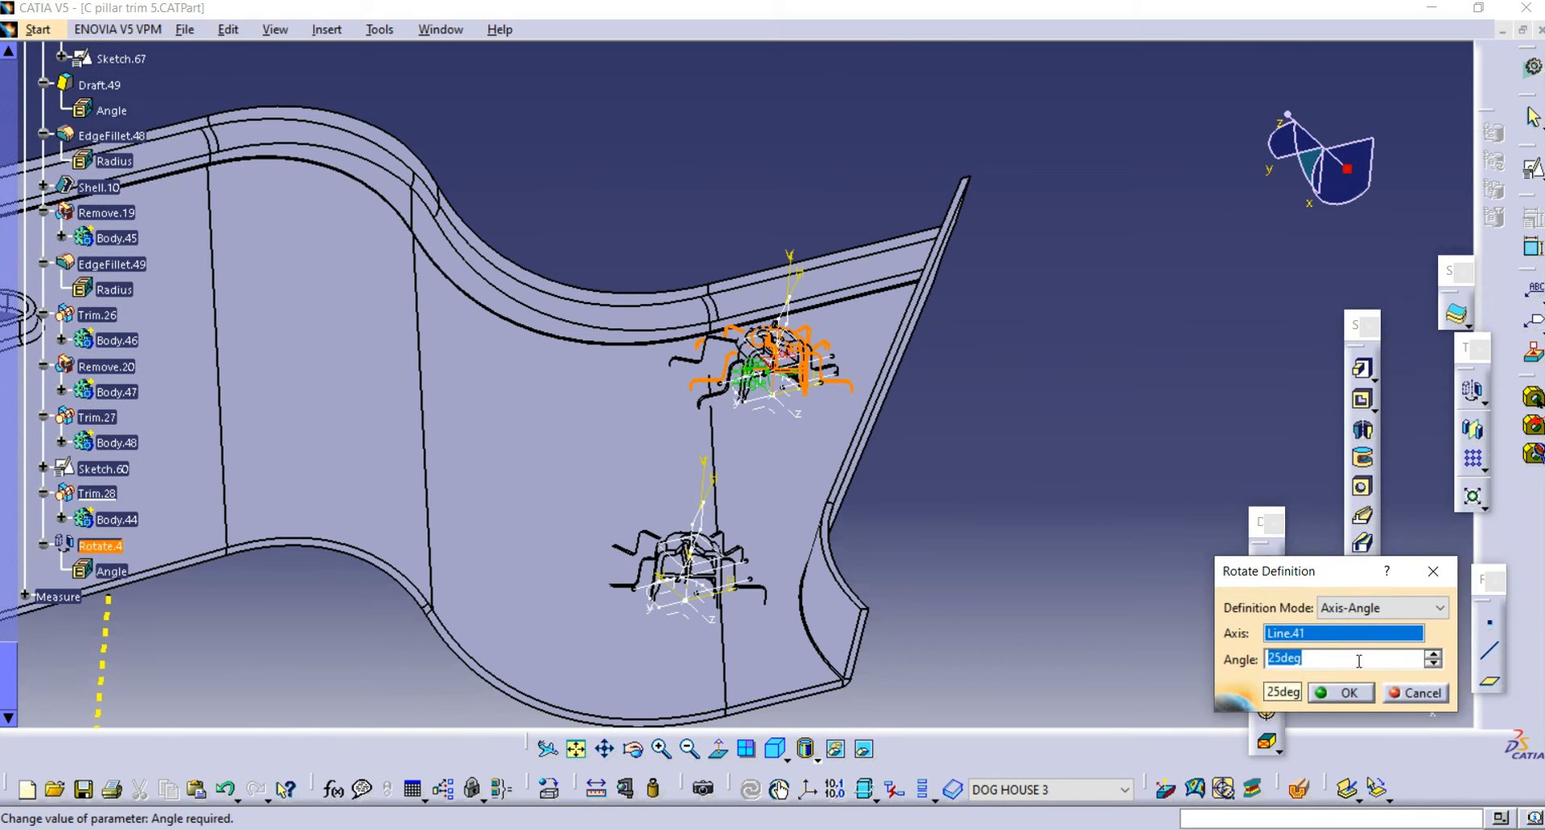
{"action": "key", "text": "Return"}
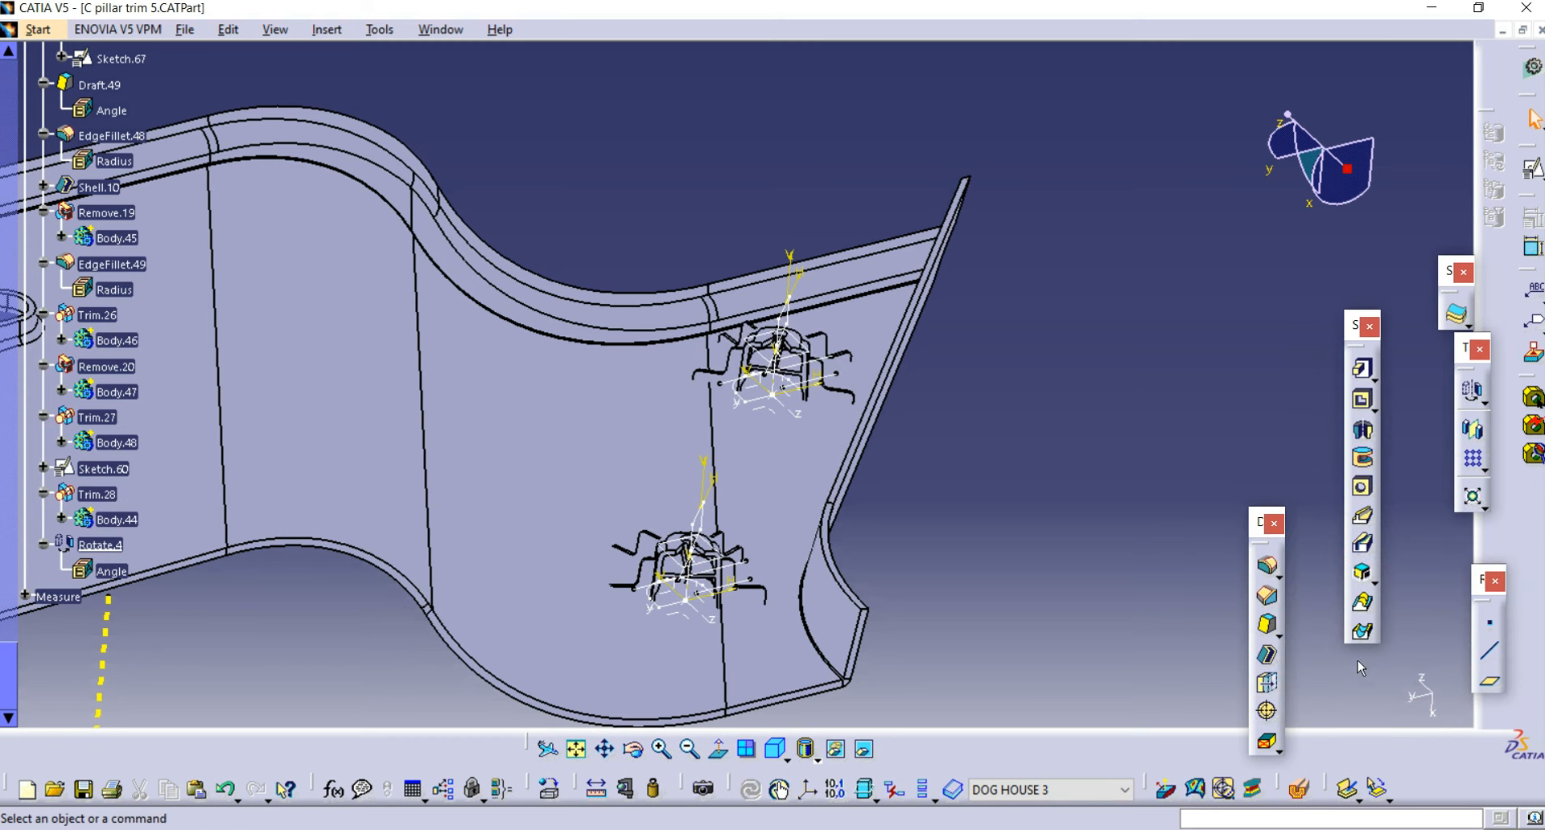
Step: Start a Union Trim of DOG HOUSE 3 with the main body
{"action": "middle_click_drag", "start_coordinate": [1145, 563], "coordinate": [1329, 316], "text": "ctrl"}
{"action": "middle_click_drag", "start_coordinate": [1236, 366], "coordinate": [885, 643]}
{"action": "left_click", "coordinate": [576, 750]}
{"action": "scroll", "coordinate": [224, 475], "scroll_direction": "up", "scroll_amount": 3}
{"action": "right_click", "coordinate": [104, 284]}
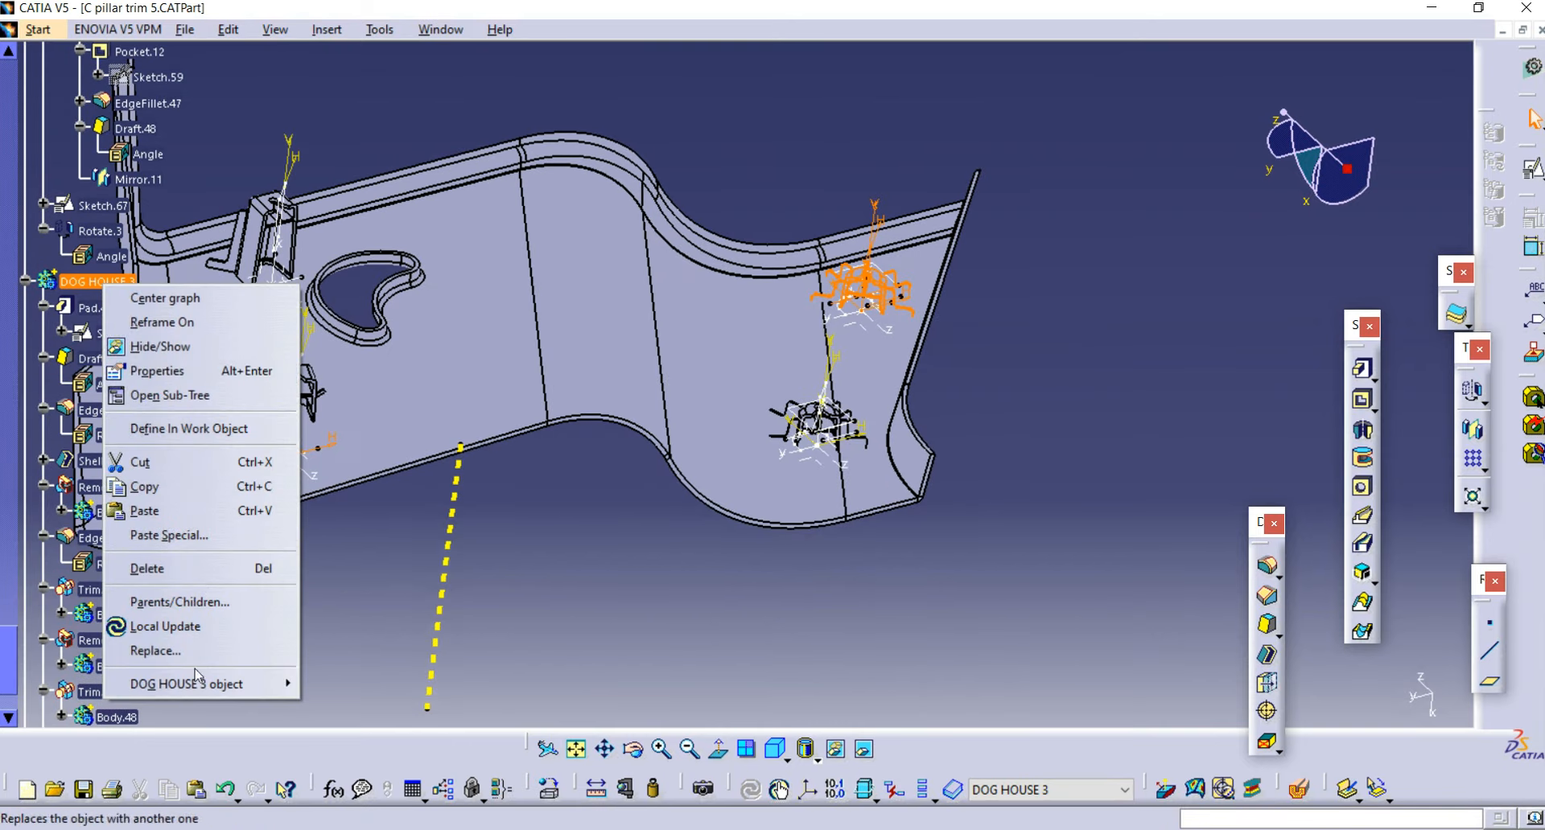
{"action": "mouse_move", "coordinate": [210, 686]}
{"action": "left_click", "coordinate": [371, 513]}
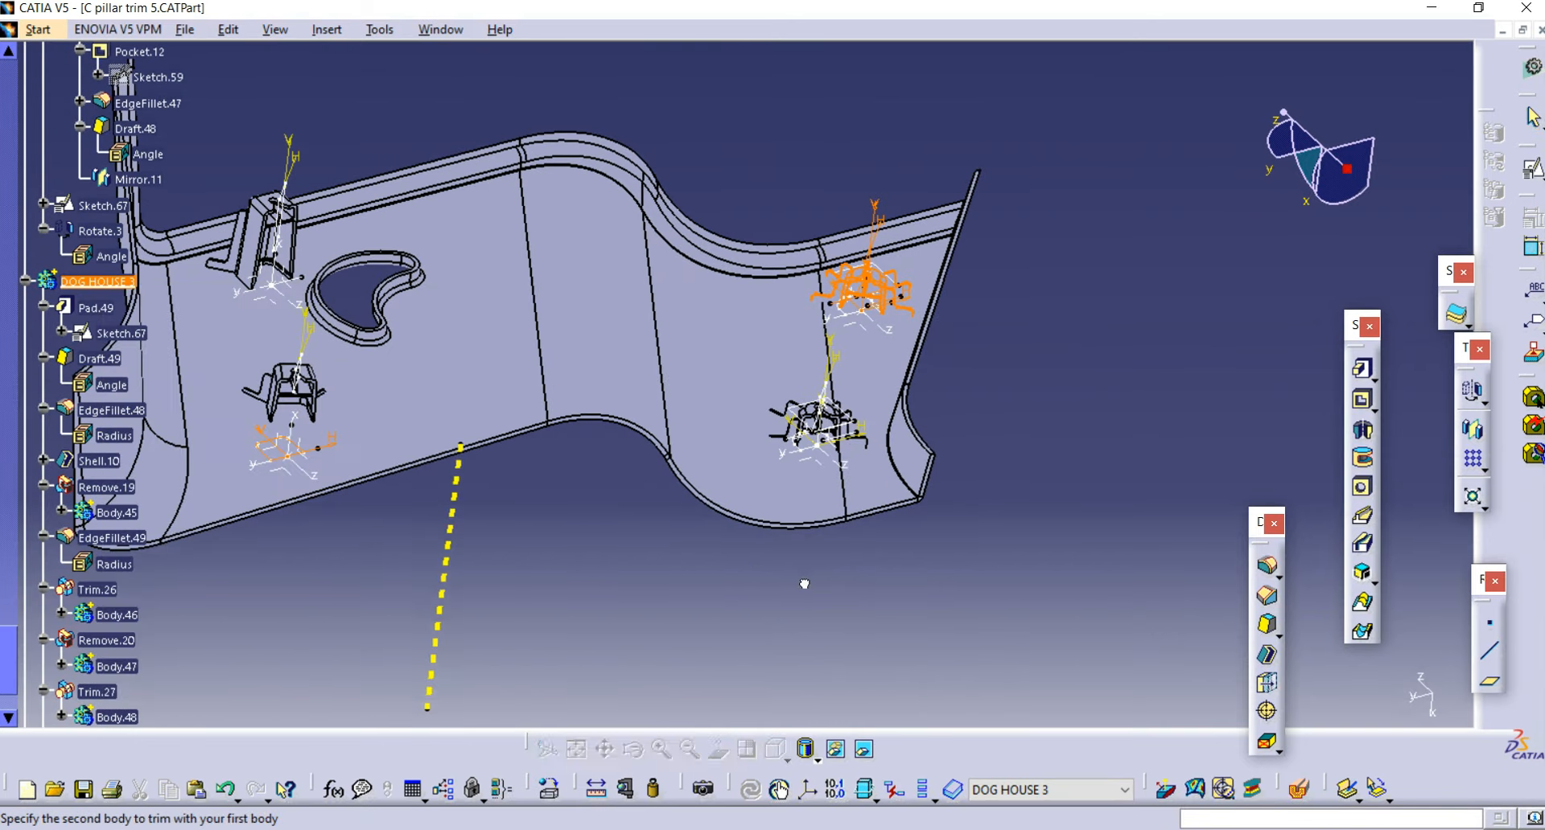
{"action": "left_click", "coordinate": [683, 346]}
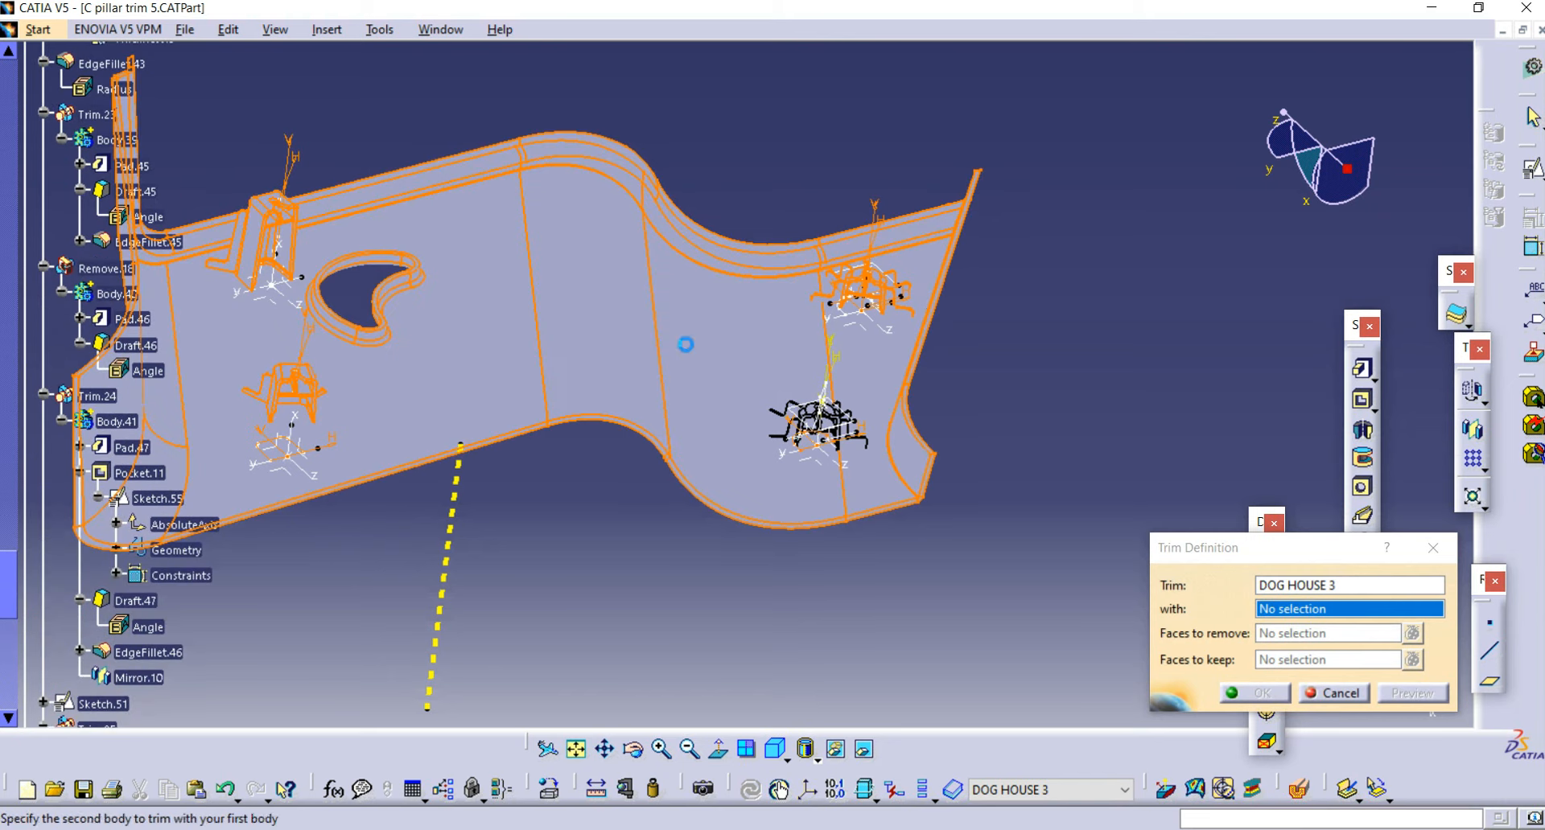
Step: Specify the dog house faces to keep, including the flat face of its side rib, and complete the Union Trim
{"action": "left_click", "coordinate": [1330, 635]}
{"action": "middle_click_drag", "start_coordinate": [837, 561], "coordinate": [945, 509]}
{"action": "left_click", "coordinate": [1327, 661]}
{"action": "middle_click_drag", "start_coordinate": [942, 398], "coordinate": [784, 623]}
{"action": "left_click", "coordinate": [780, 621]}
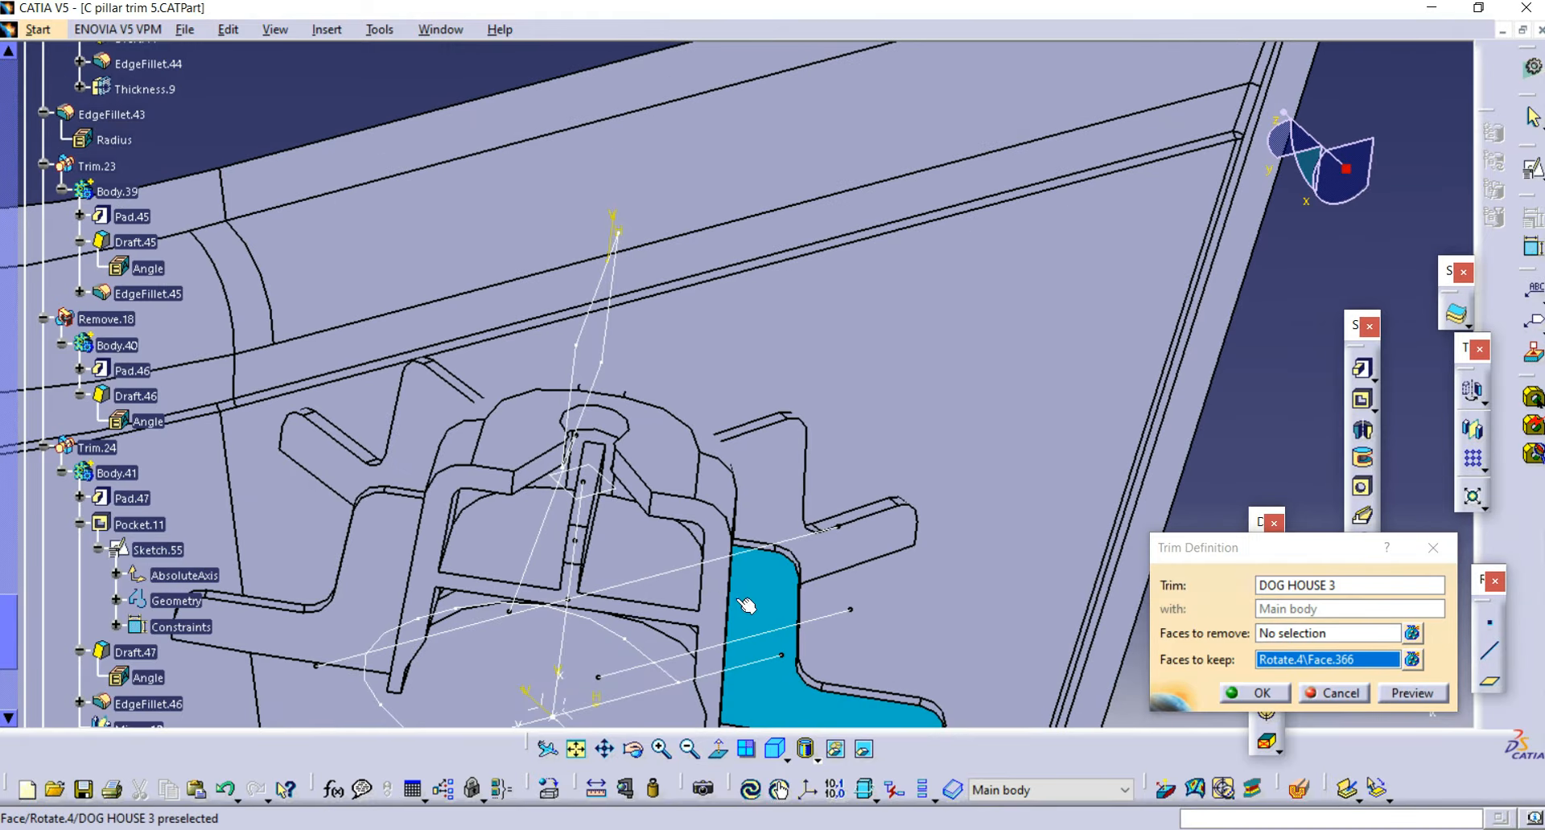
{"action": "left_click", "coordinate": [719, 591]}
{"action": "left_click", "coordinate": [1260, 693]}
Step: Start a Union Trim of the DOG HOUSE 4 body with the main body
{"action": "middle_click_drag", "start_coordinate": [1046, 683], "coordinate": [867, 518]}
{"action": "scroll", "coordinate": [408, 475], "scroll_direction": "down", "scroll_amount": 5}
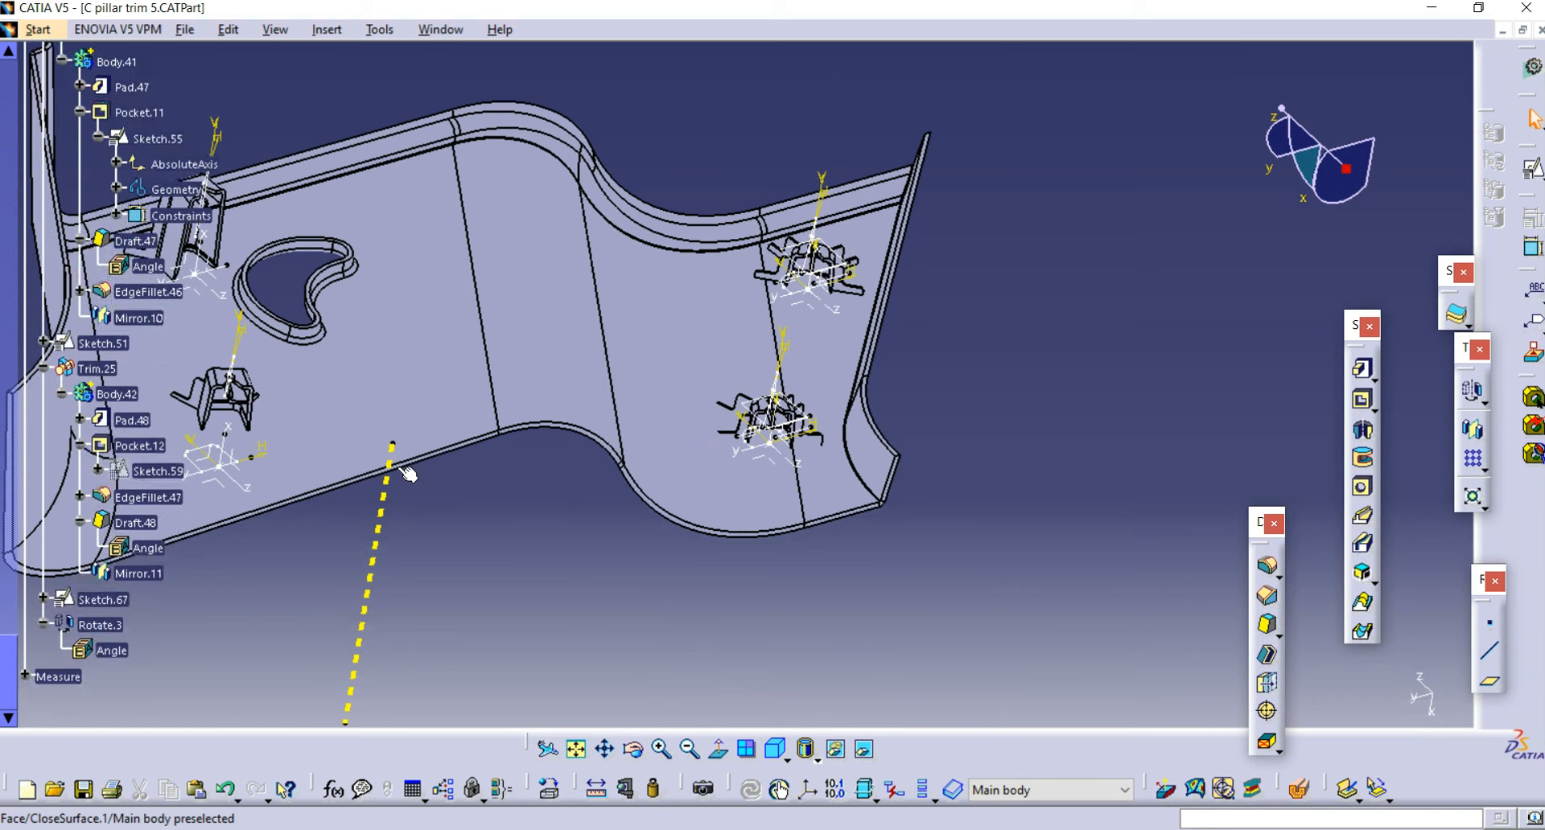
{"action": "scroll", "coordinate": [160, 442], "scroll_direction": "up", "scroll_amount": 10}
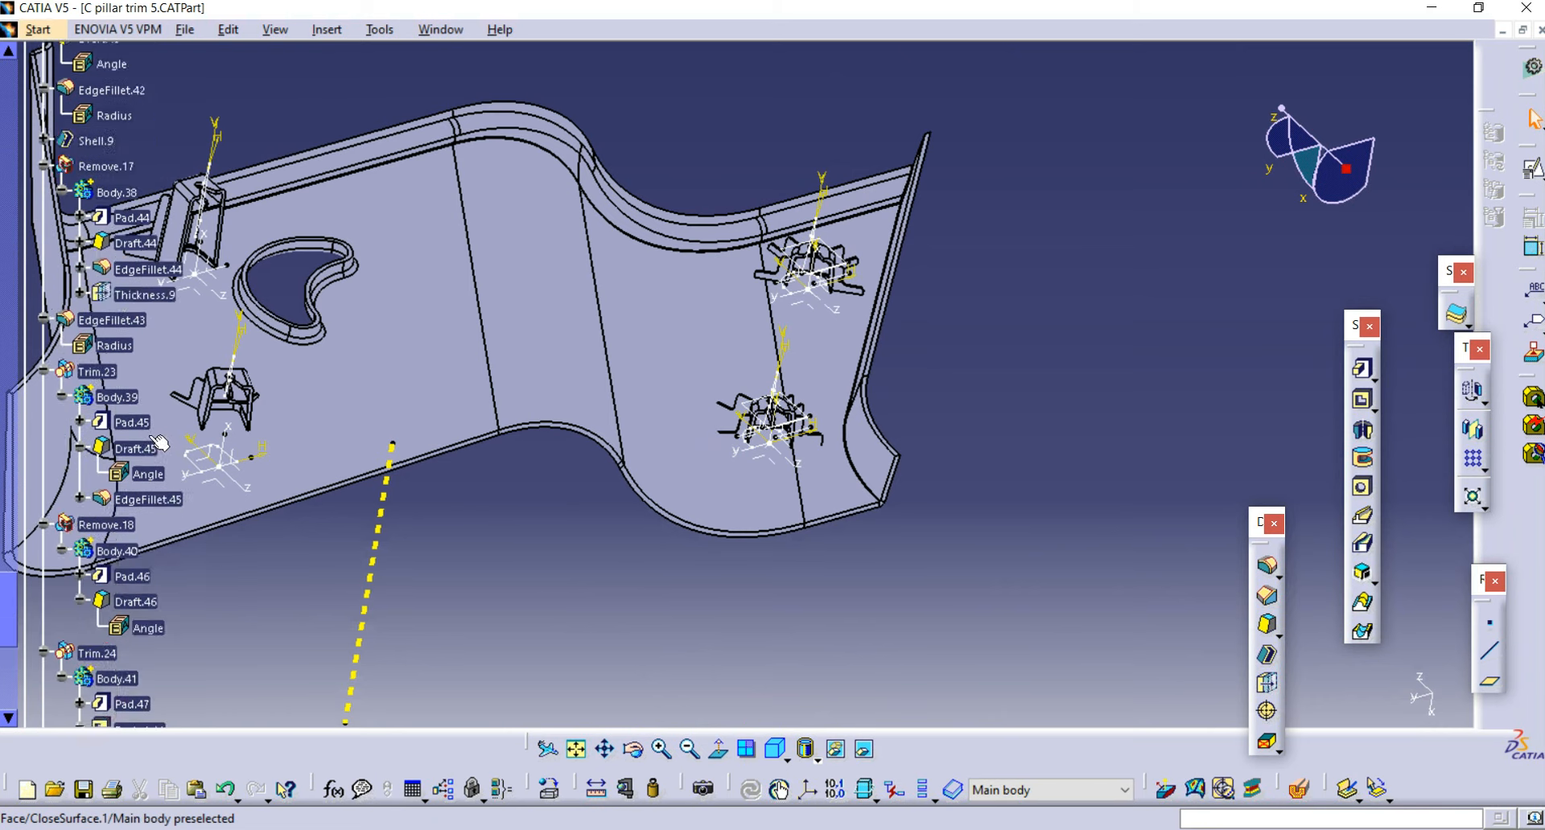
{"action": "right_click", "coordinate": [114, 372]}
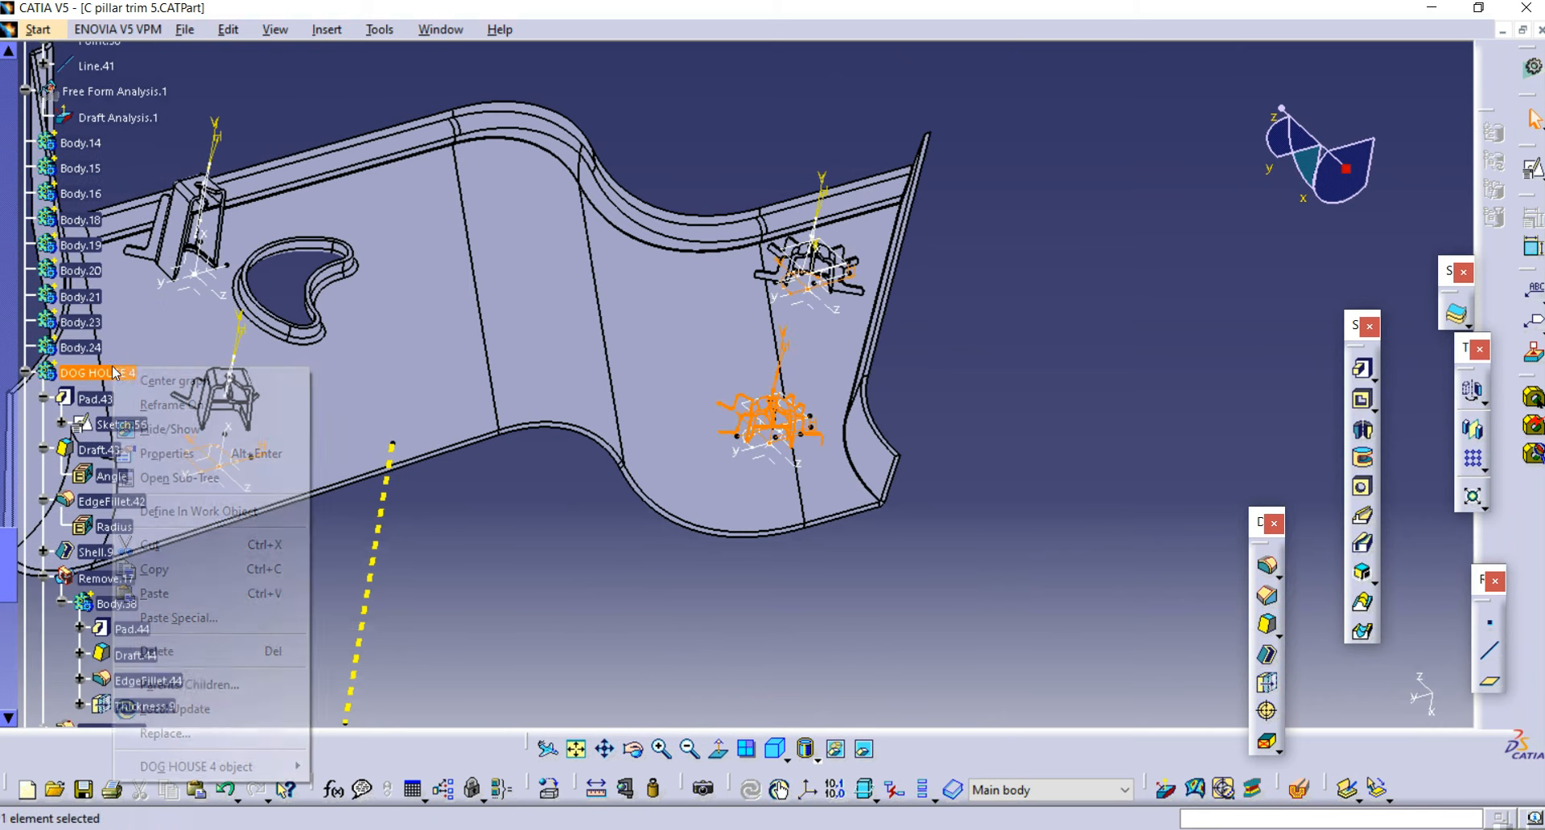
{"action": "mouse_move", "coordinate": [201, 766]}
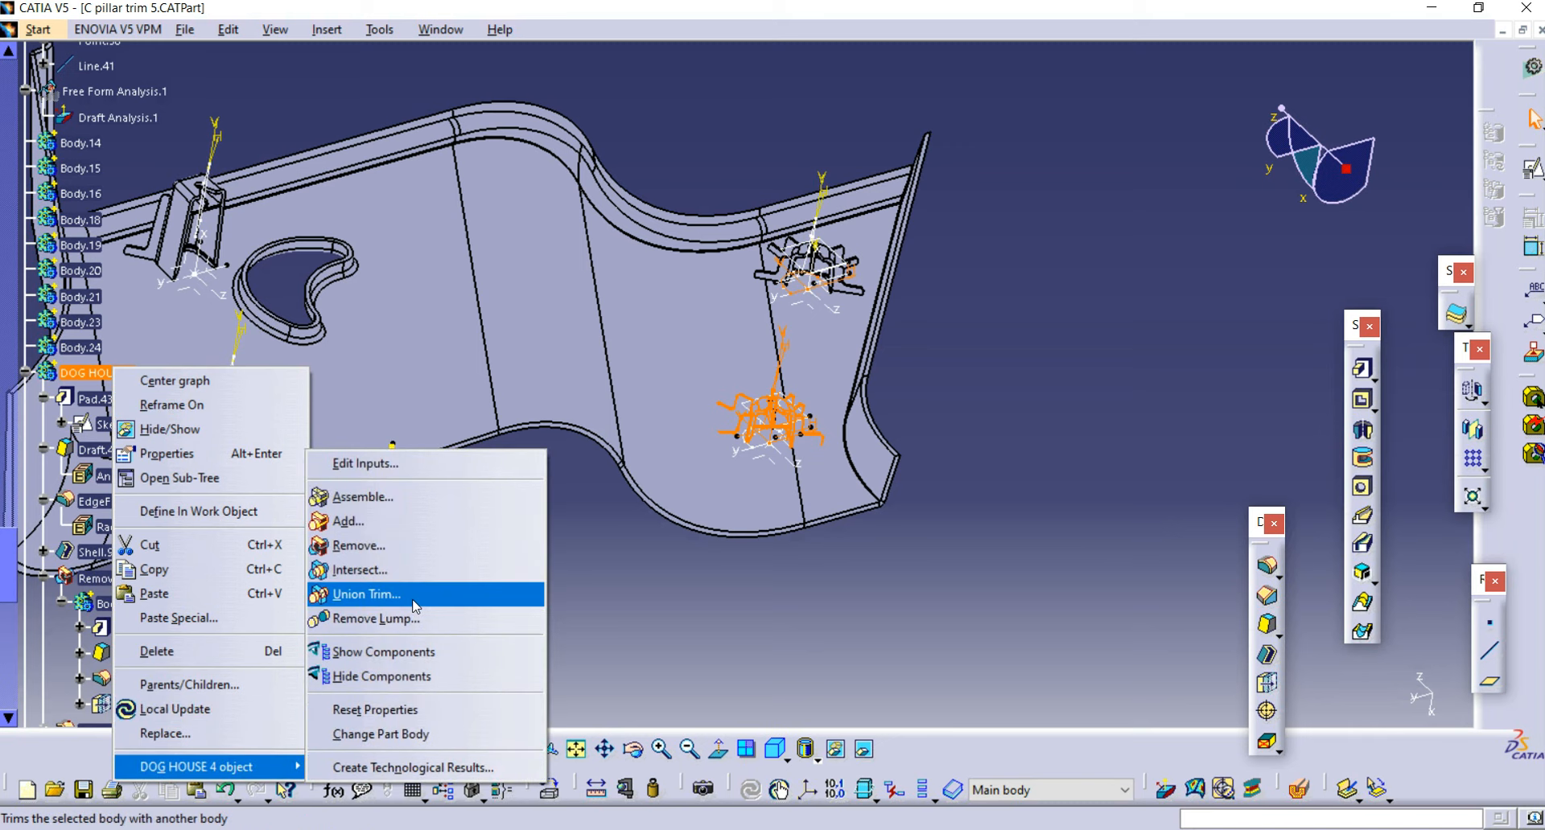
{"action": "left_click", "coordinate": [366, 593]}
{"action": "middle_click_drag", "start_coordinate": [555, 551], "coordinate": [566, 570]}
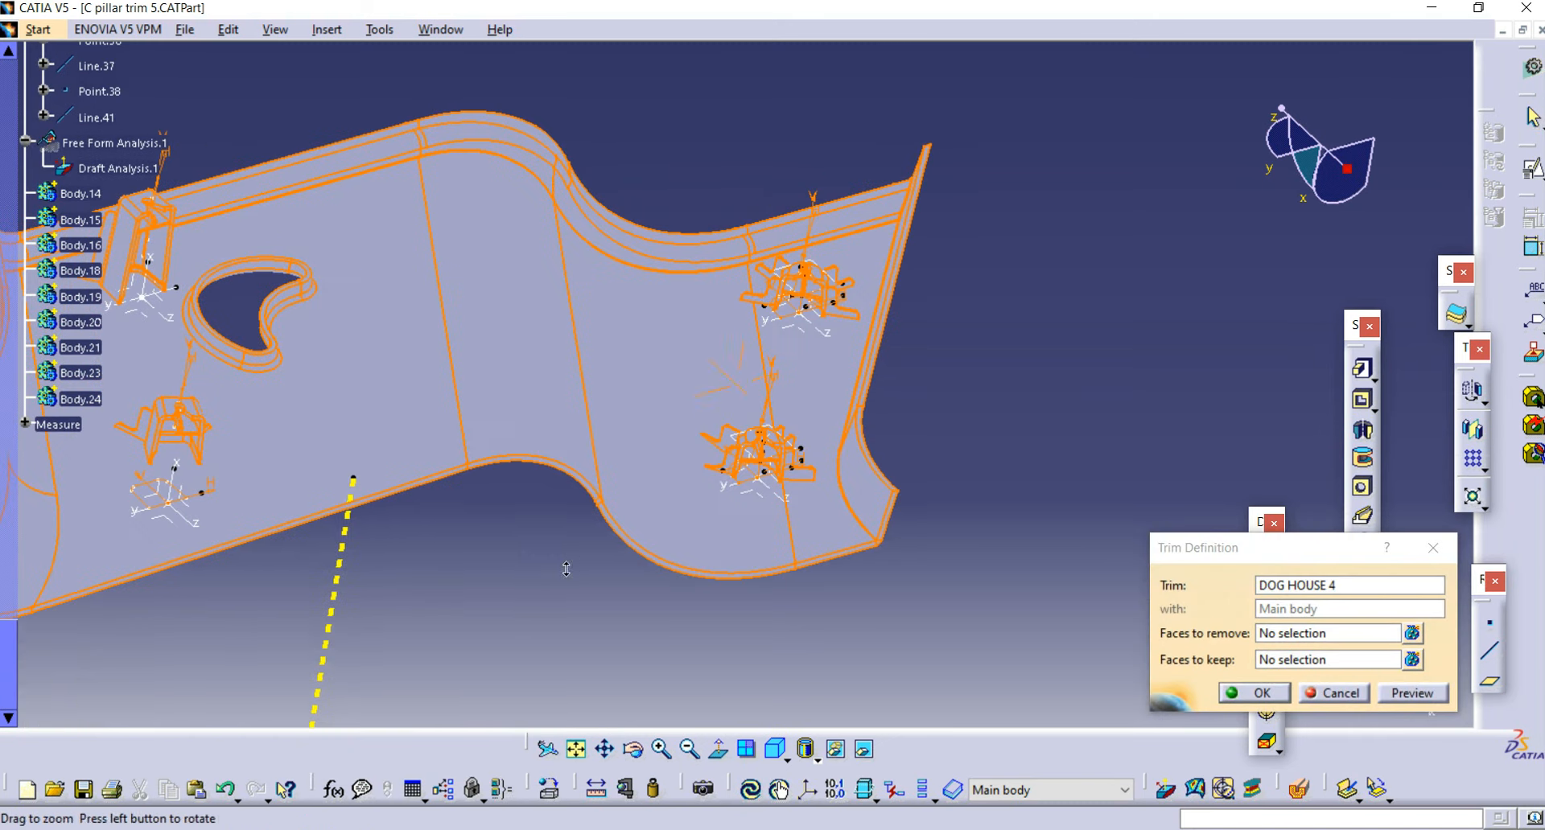
Step: Specify a face of DOG HOUSE 4 as the face to keep and complete the Union Trim
{"action": "left_click", "coordinate": [1325, 635]}
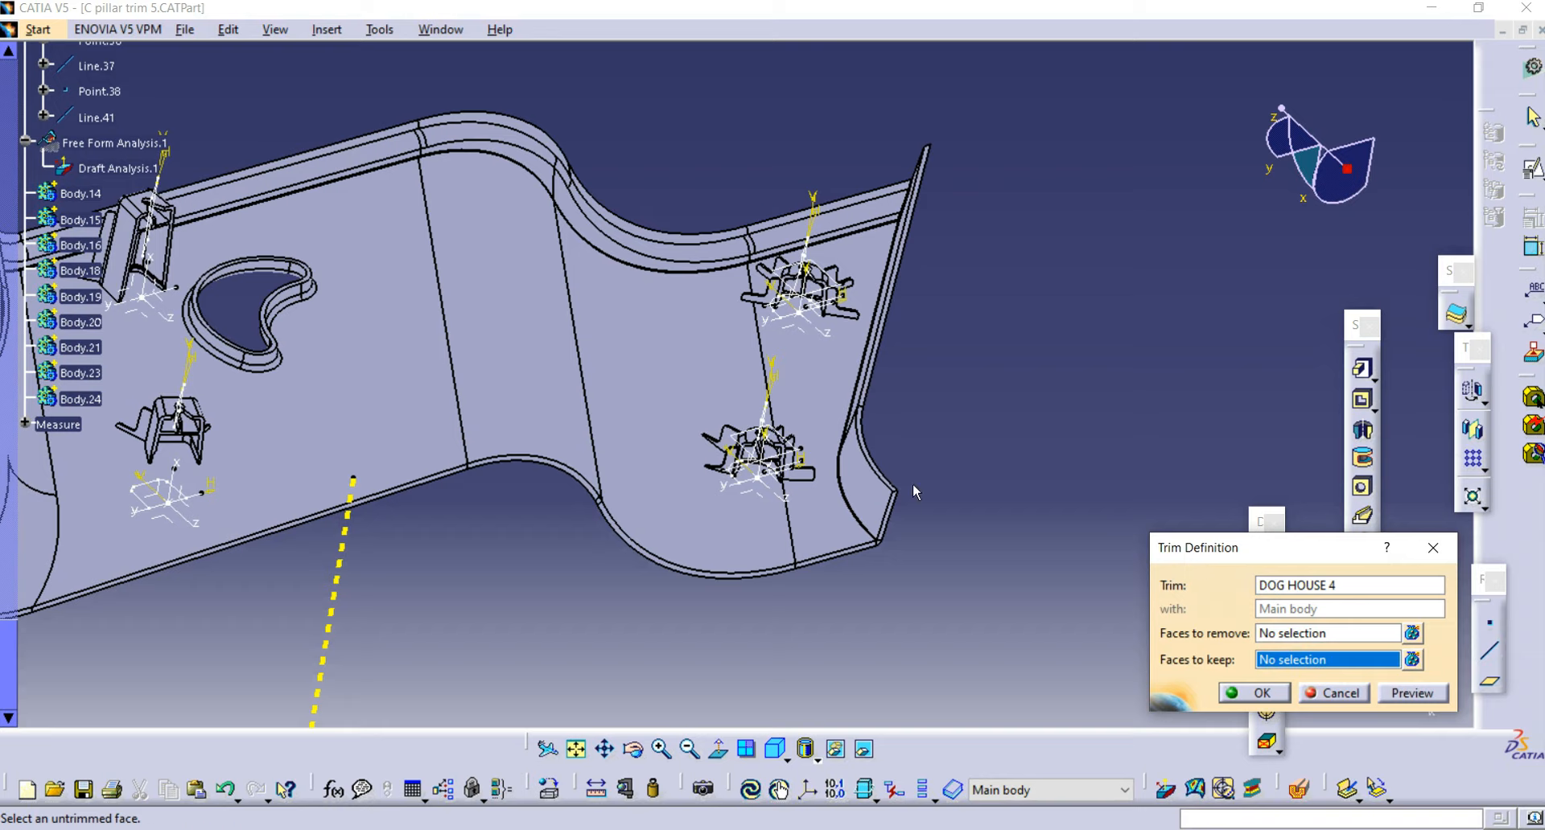
{"action": "middle_click_drag", "start_coordinate": [1239, 482], "coordinate": [1320, 293]}
{"action": "middle_click_drag", "start_coordinate": [845, 684], "coordinate": [727, 324]}
{"action": "middle_click_drag", "start_coordinate": [676, 434], "coordinate": [804, 393]}
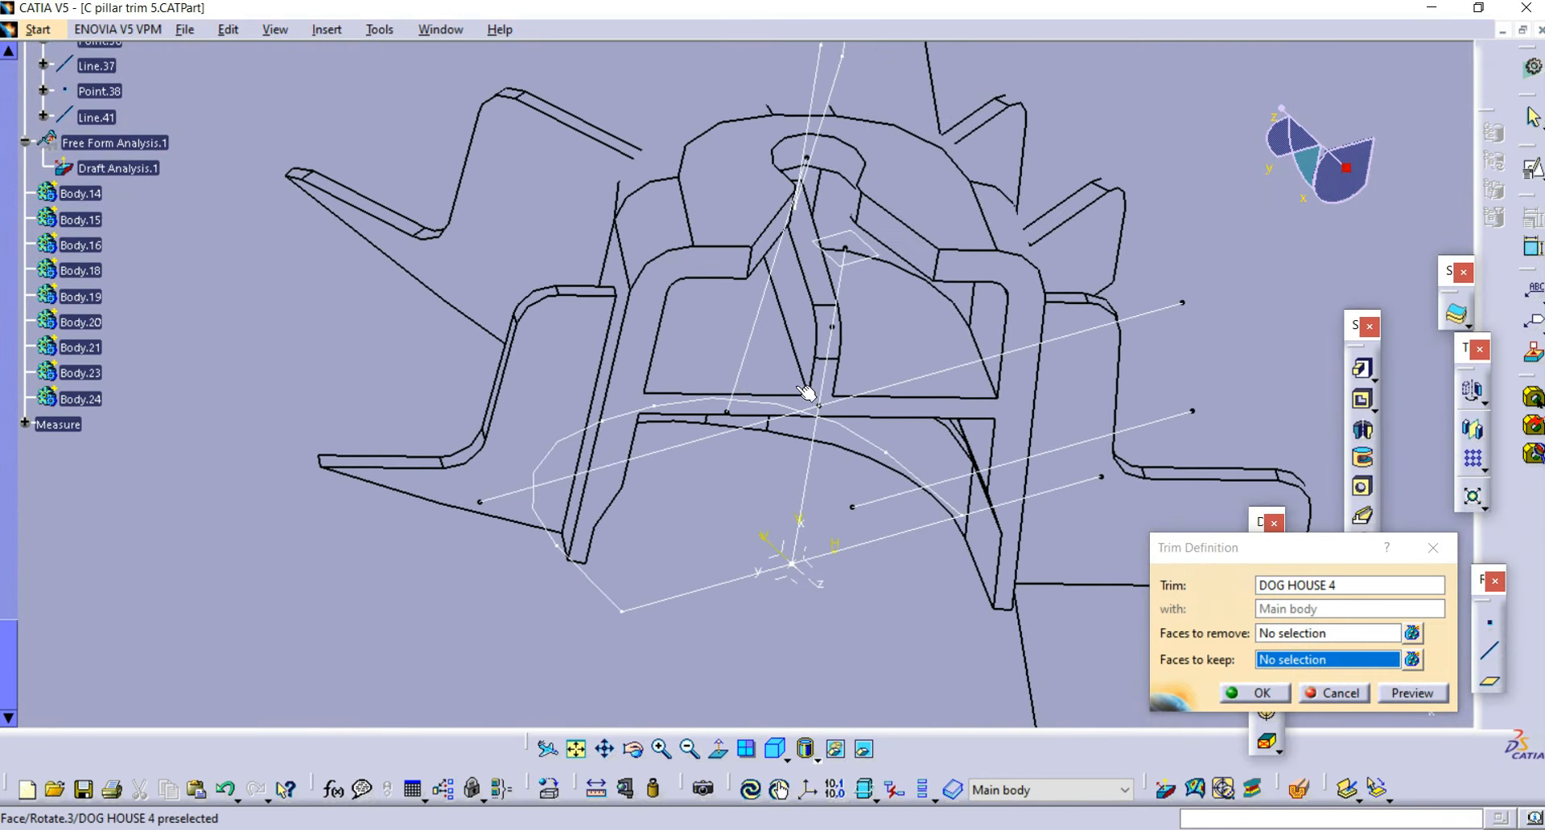
{"action": "left_click", "coordinate": [934, 221]}
{"action": "middle_click_drag", "start_coordinate": [772, 451], "coordinate": [834, 486]}
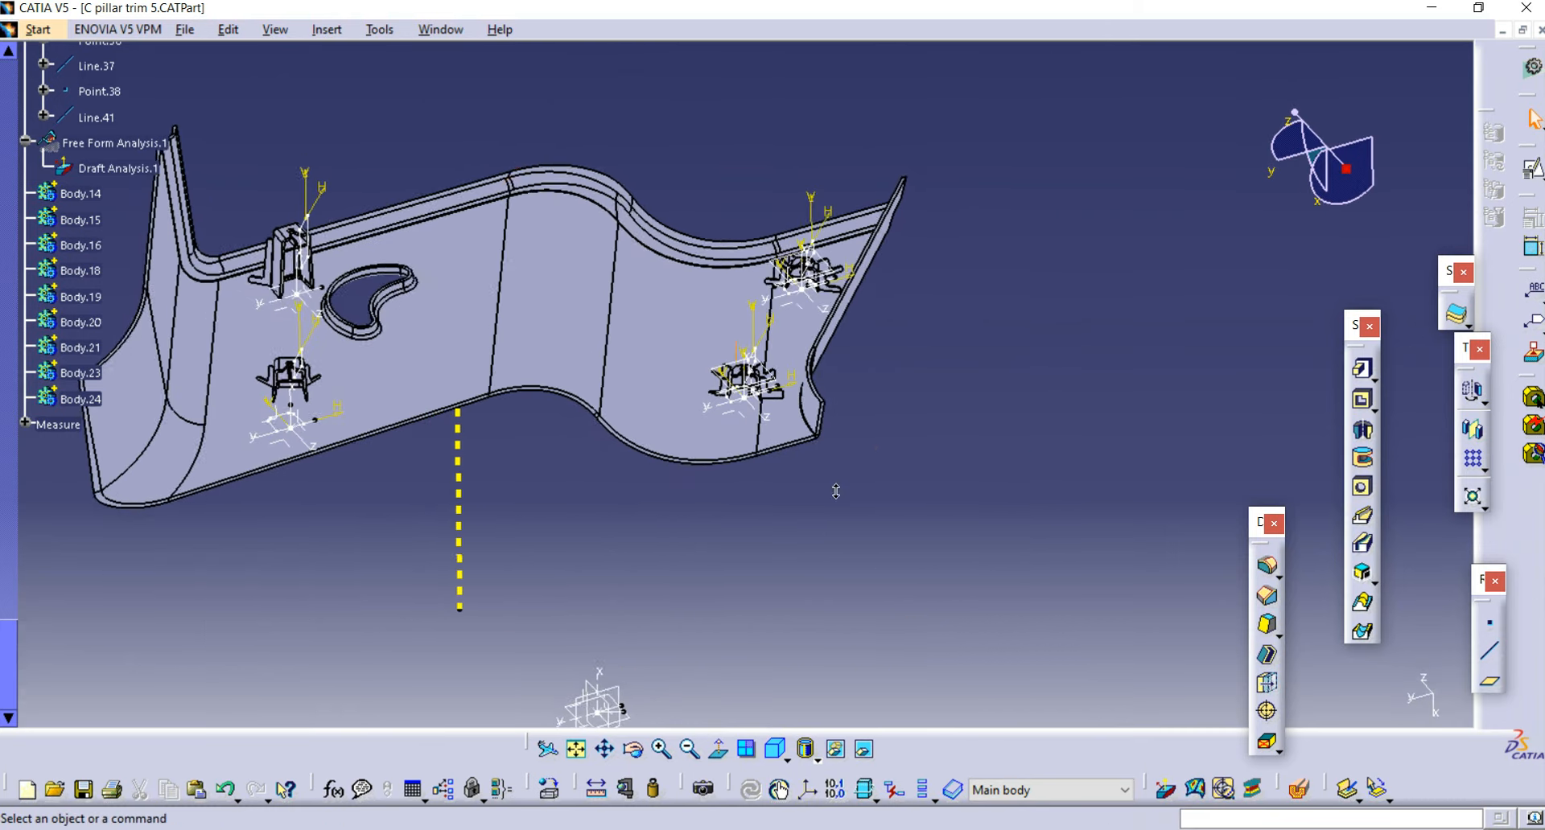
Step: Set the Y coordinate of Point.38 to -450 mm to reposition the dog house along the trim
{"action": "mouse_move", "coordinate": [732, 535]}
{"action": "middle_mouse_down"}
{"action": "mouse_move", "coordinate": [834, 555]}
{"action": "mouse_move", "coordinate": [610, 625]}
{"action": "mouse_move", "coordinate": [823, 481]}
{"action": "mouse_move", "coordinate": [772, 483]}
{"action": "mouse_move", "coordinate": [725, 552]}
{"action": "mouse_move", "coordinate": [717, 510]}
{"action": "mouse_move", "coordinate": [696, 567]}
{"action": "mouse_move", "coordinate": [775, 510]}
{"action": "mouse_move", "coordinate": [792, 204]}
{"action": "mouse_move", "coordinate": [772, 451]}
{"action": "mouse_move", "coordinate": [782, 552]}
{"action": "mouse_move", "coordinate": [732, 557]}
{"action": "middle_mouse_up"}
{"action": "double_click", "coordinate": [764, 197]}
{"action": "mouse_move", "coordinate": [450, 512]}
{"action": "middle_mouse_down"}
{"action": "mouse_move", "coordinate": [455, 488]}
{"action": "mouse_move", "coordinate": [466, 497]}
{"action": "middle_mouse_up"}
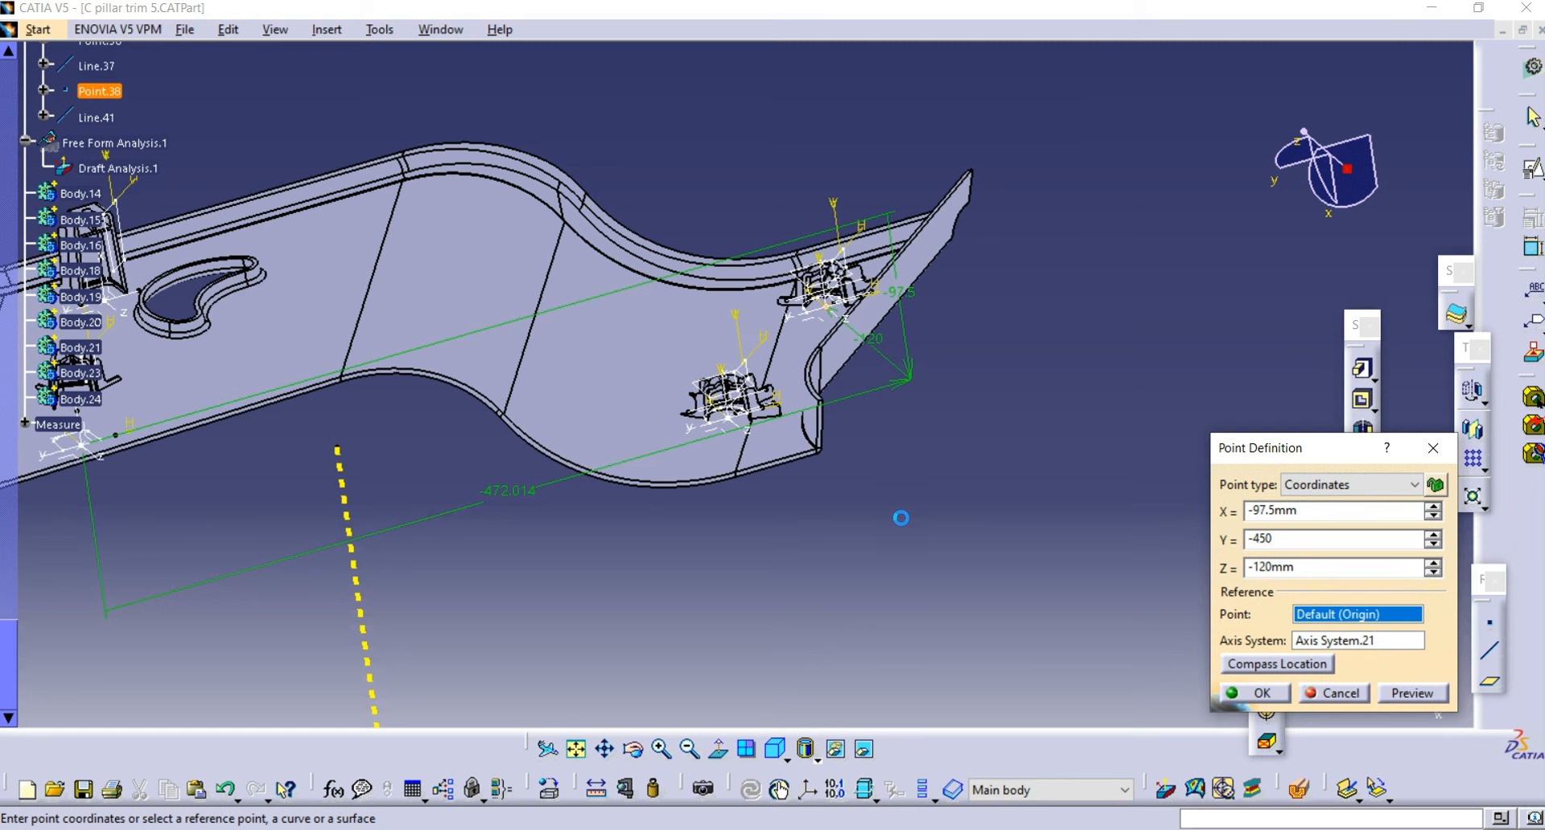
{"action": "middle_click_drag", "start_coordinate": [790, 509], "coordinate": [950, 469]}
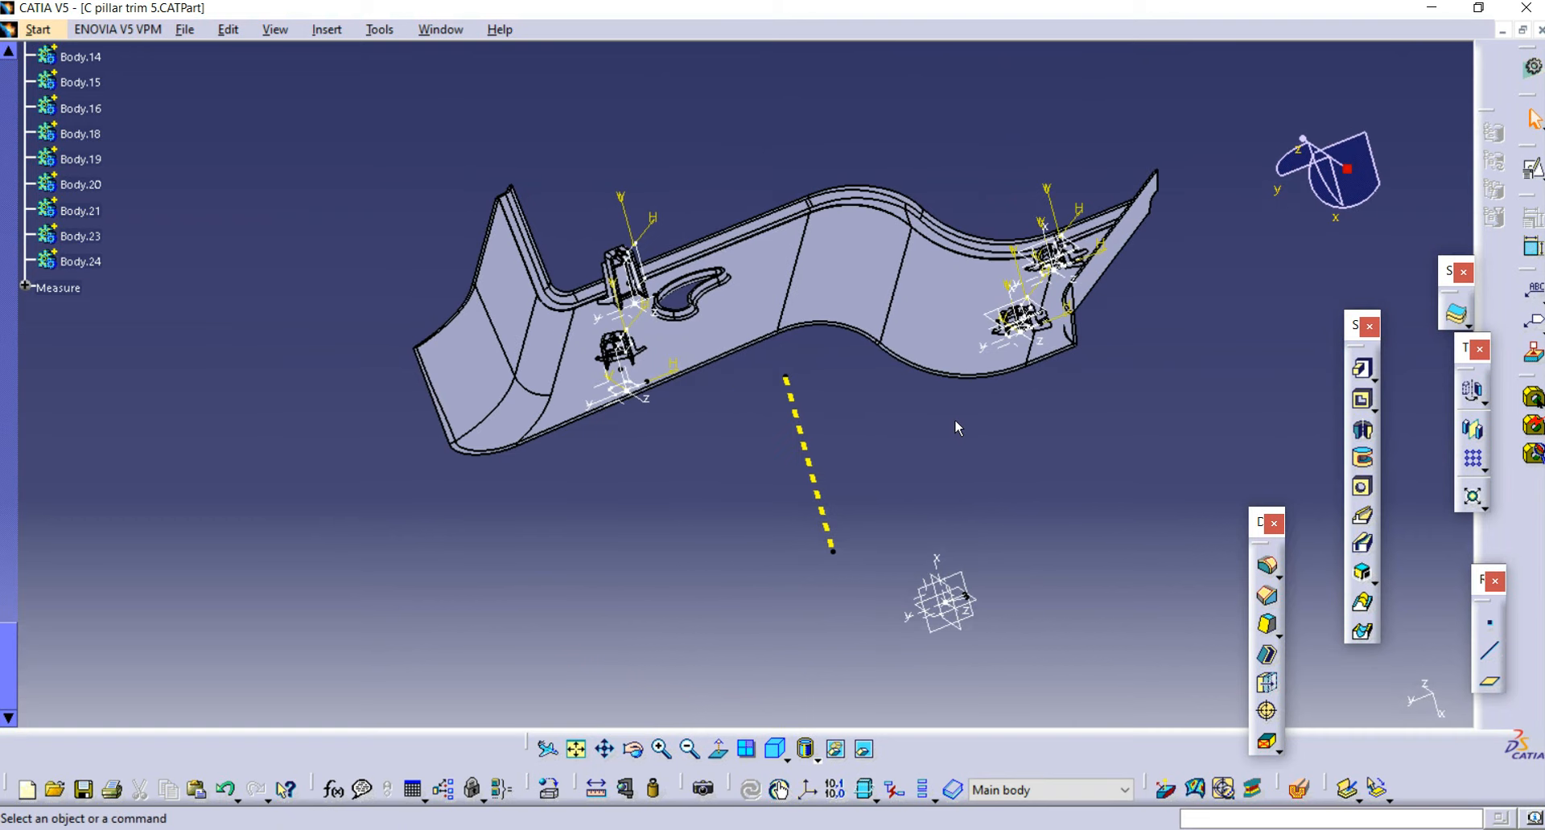